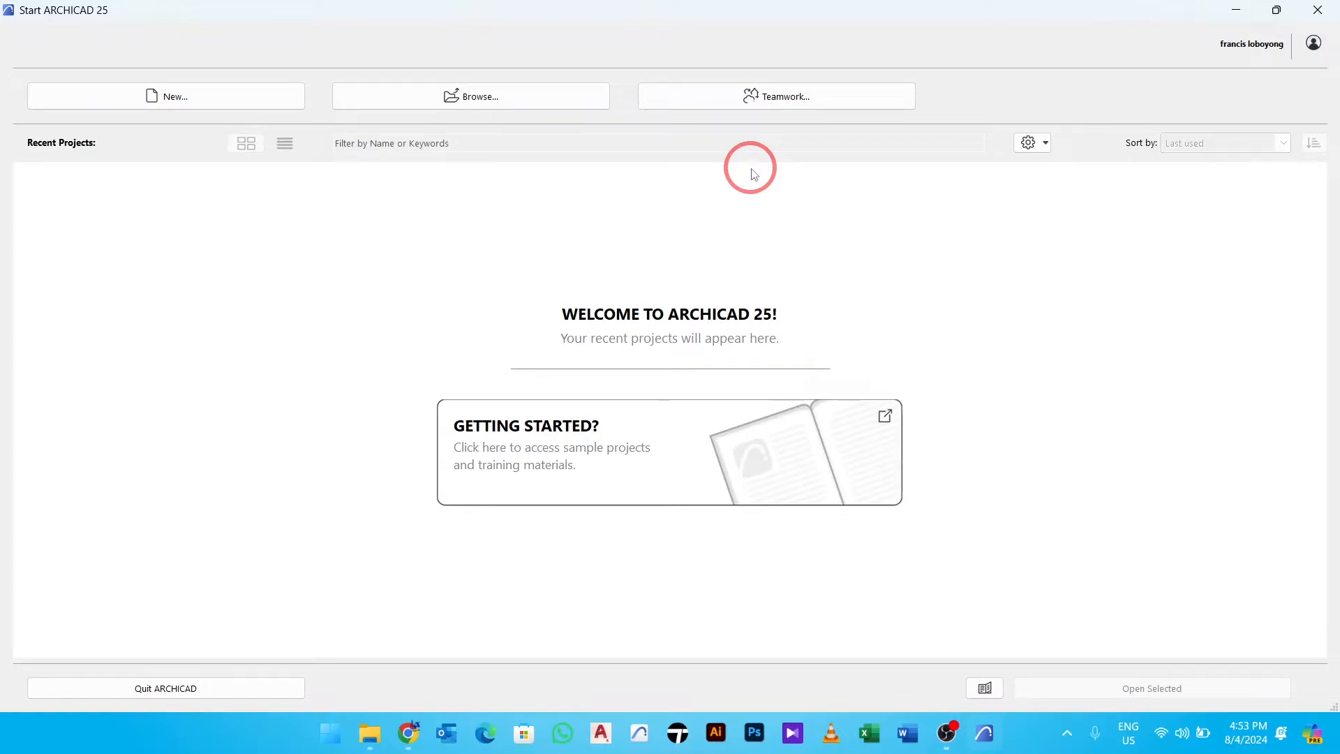
# Create a new project from the ARCHICAD 25 Template with the Default Profile work environment, and widen the toolbox to show tool names.
pyautogui.click(165, 100)
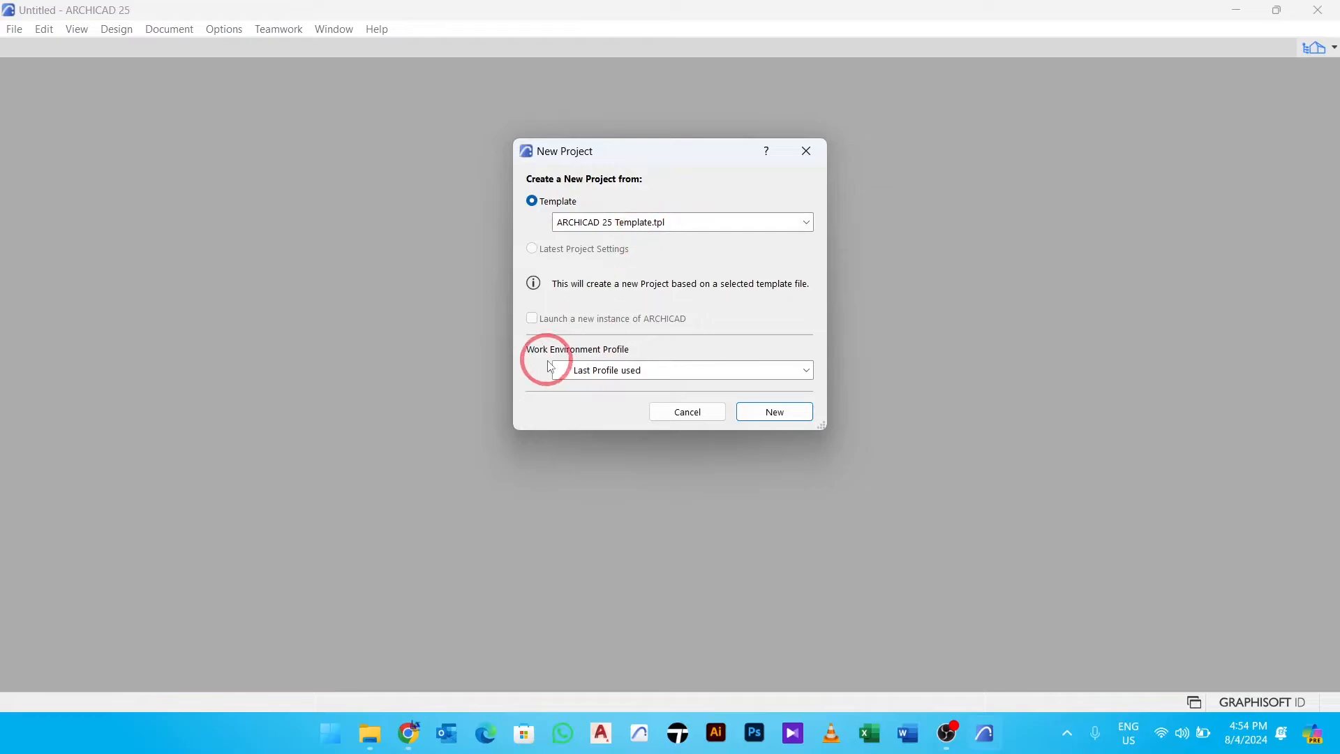
pyautogui.click(640, 370)
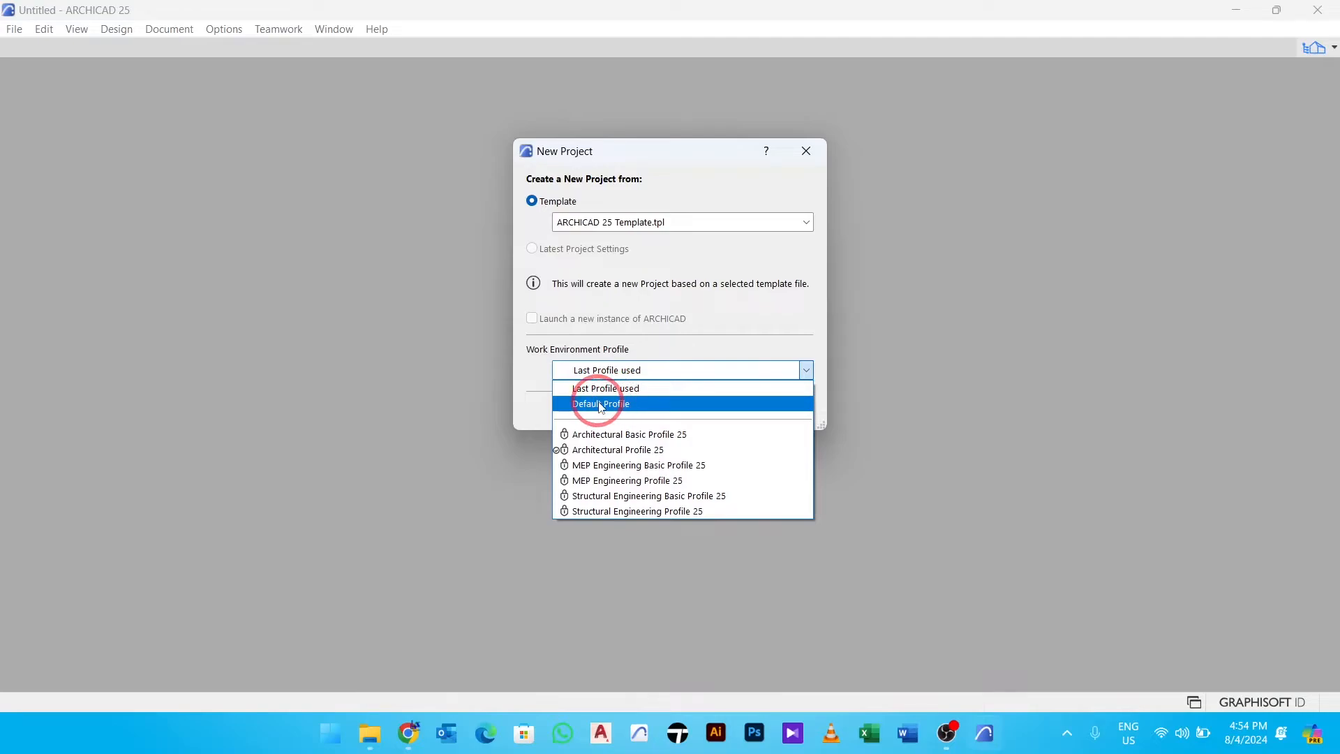
pyautogui.click(601, 405)
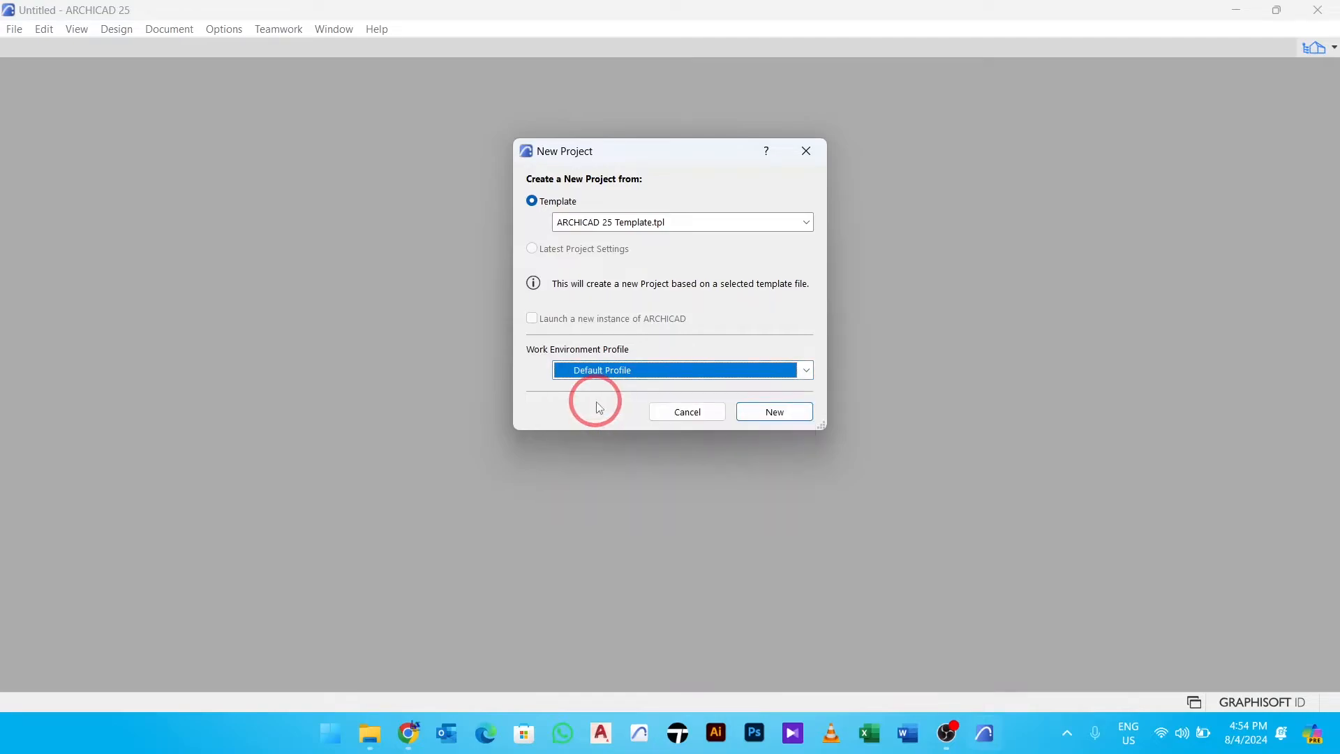
pyautogui.click(780, 412)
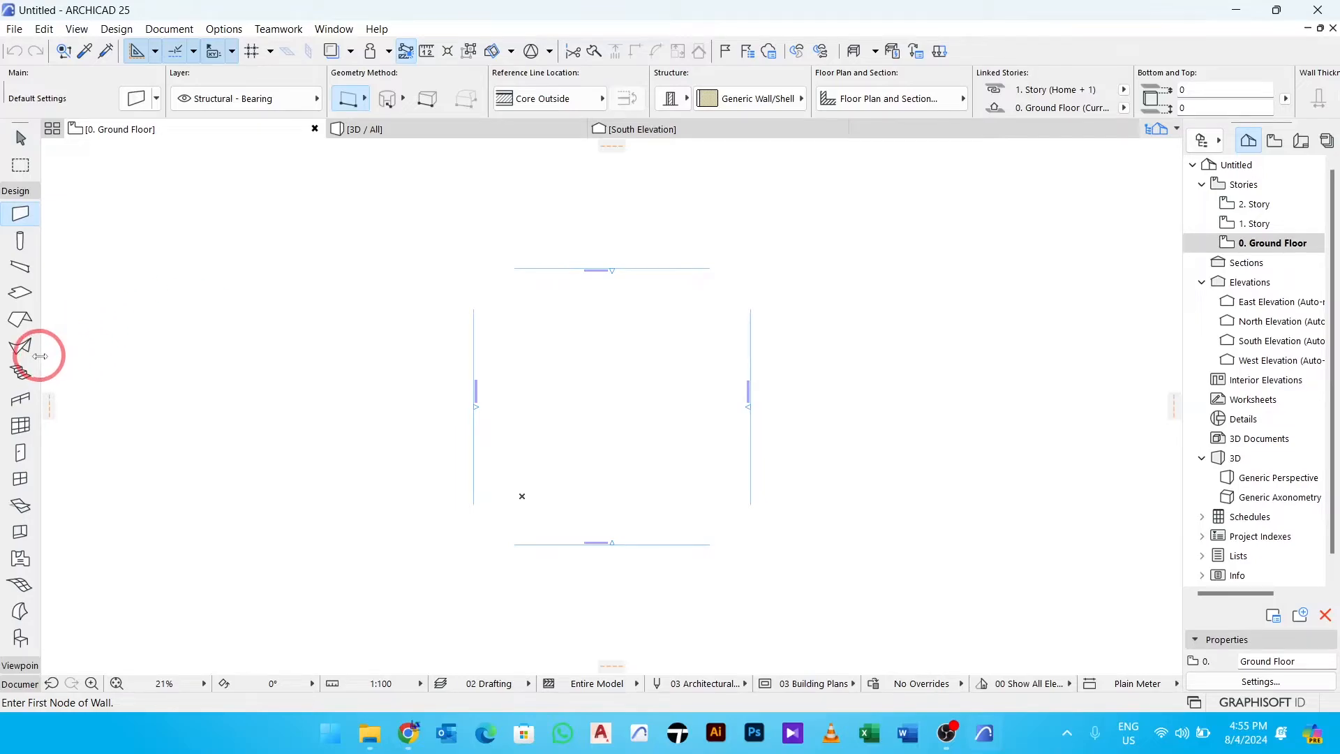
pyautogui.moveTo(40, 356); pyautogui.dragTo(242, 372)
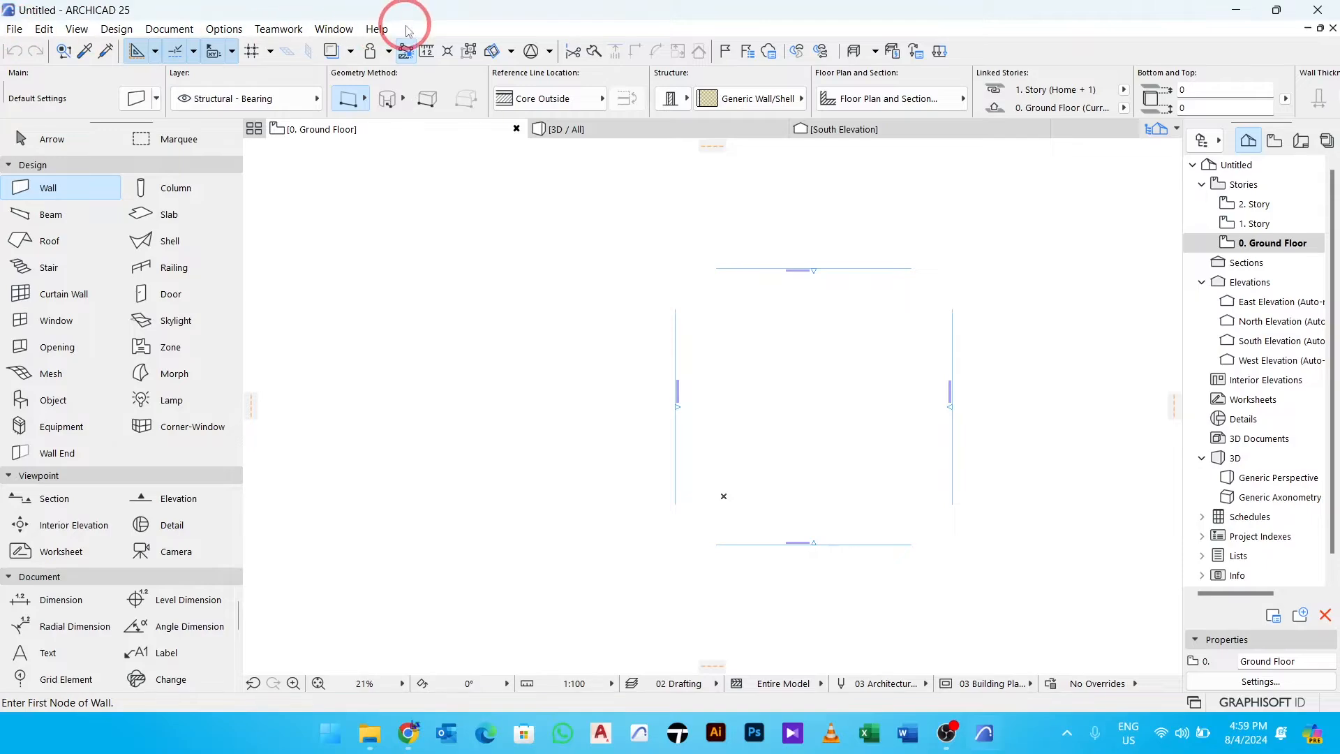
# Examine the available file, edit, view, design, document, options, teamwork, window and help commands without running any of them.
pyautogui.click(15, 30)
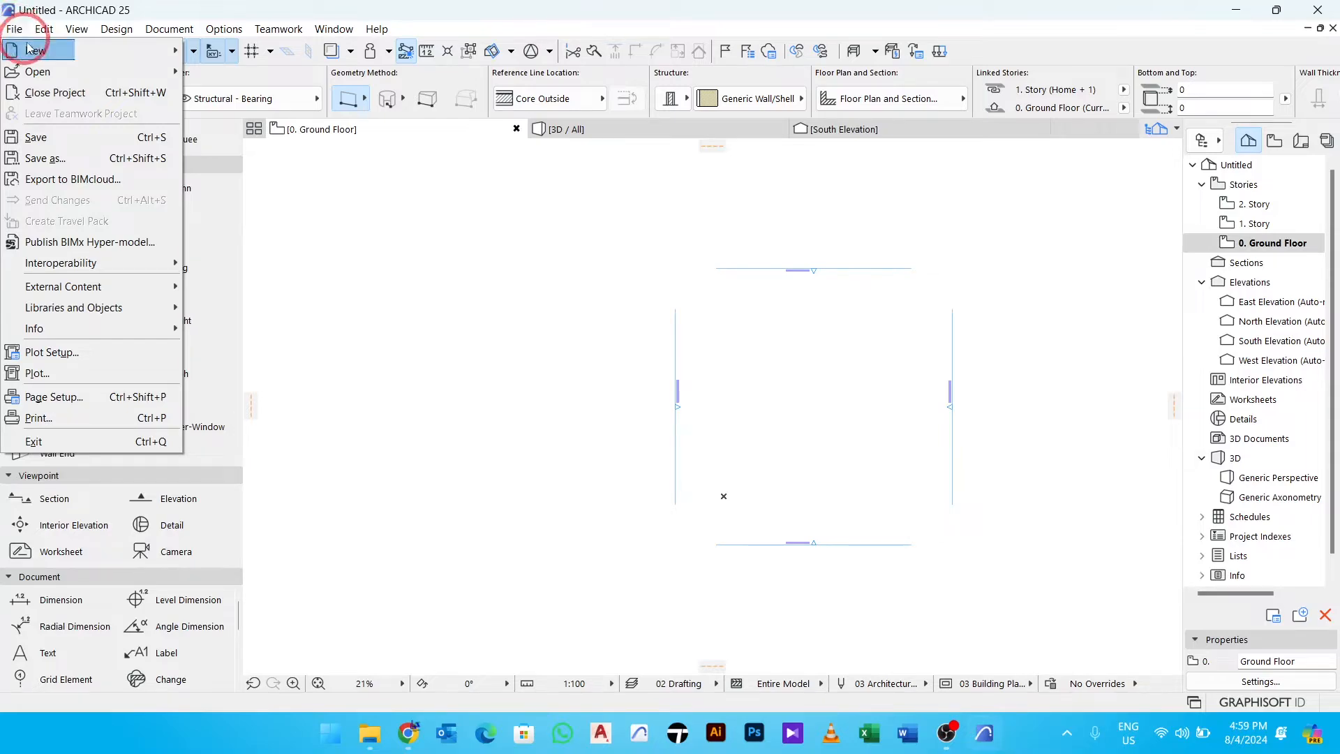
pyautogui.moveTo(79, 71)
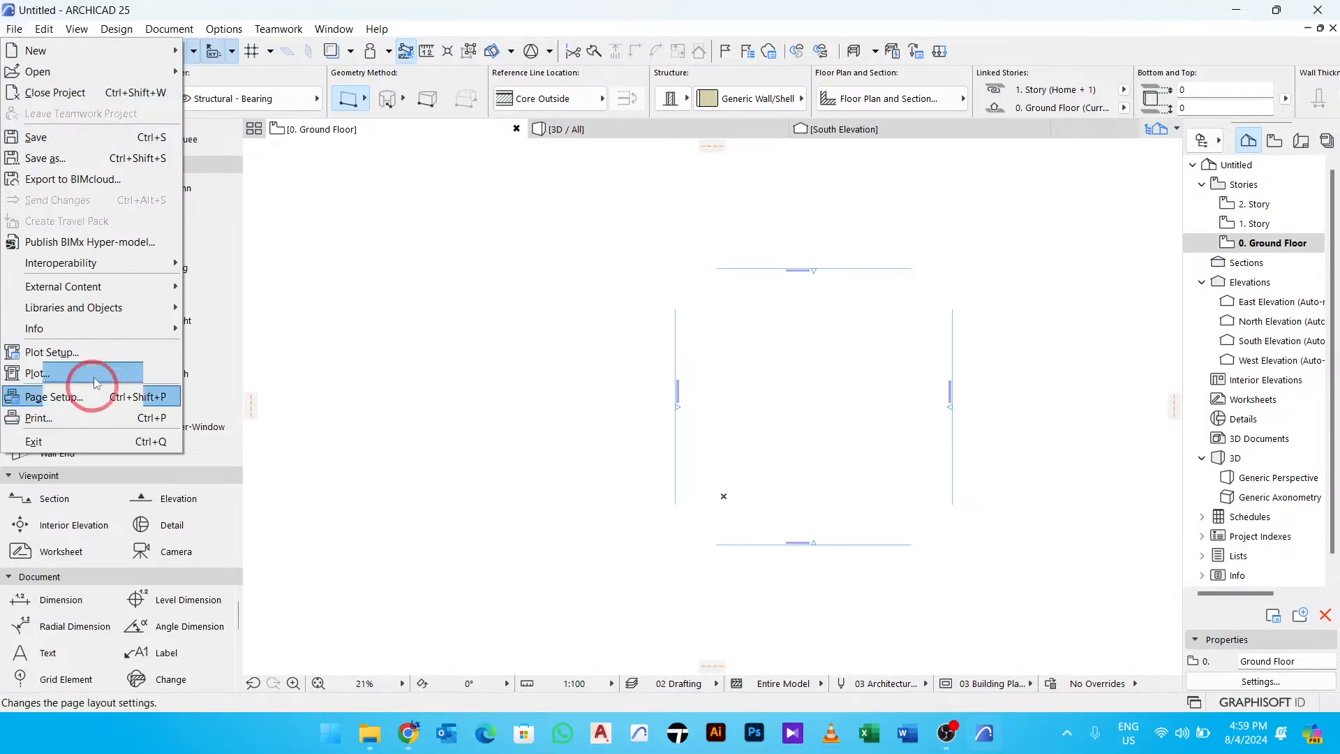
pyautogui.click(289, 222)
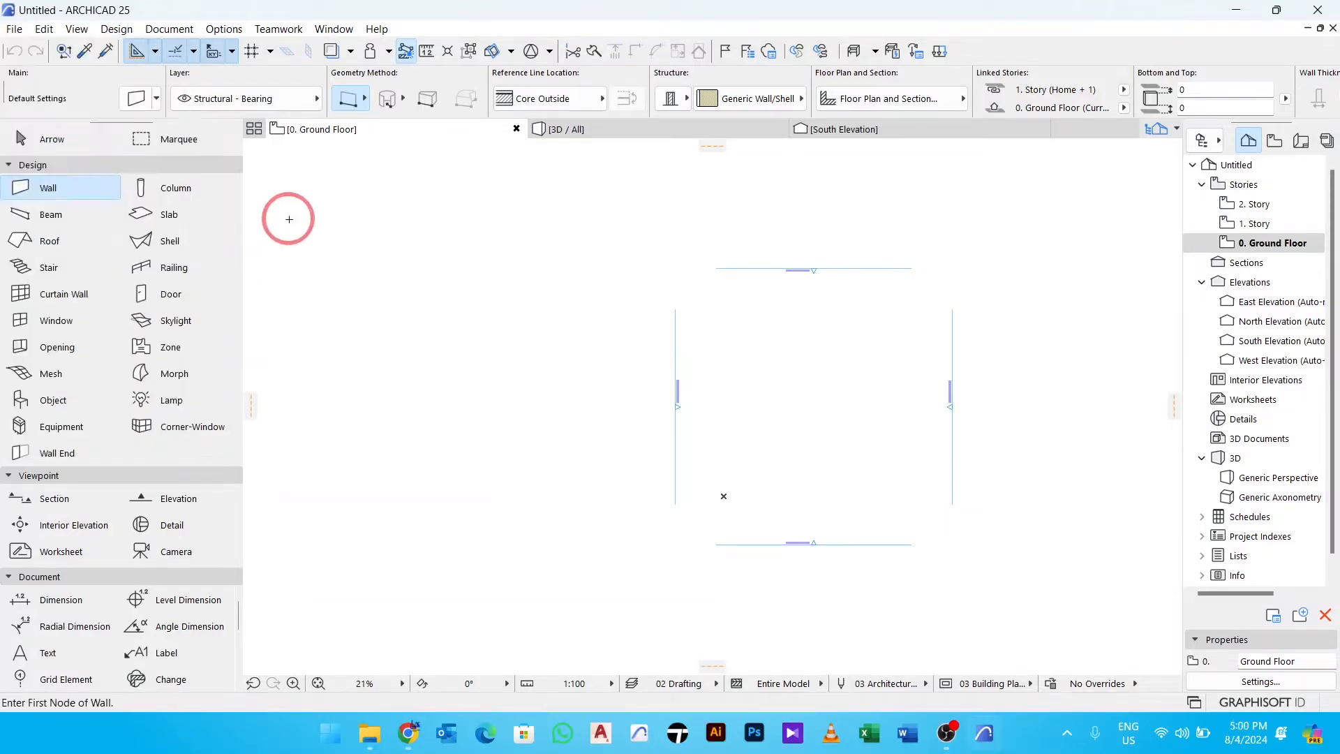
pyautogui.click(44, 30)
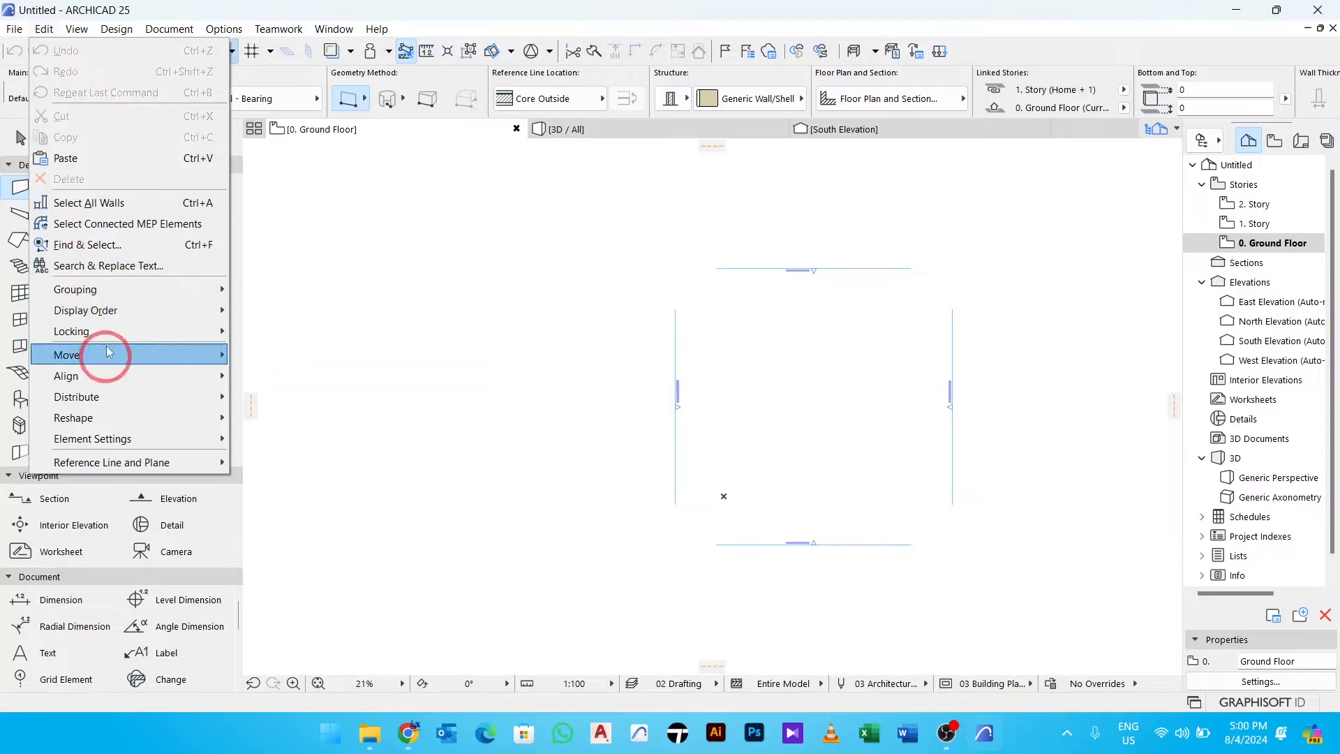
pyautogui.moveTo(76, 31)
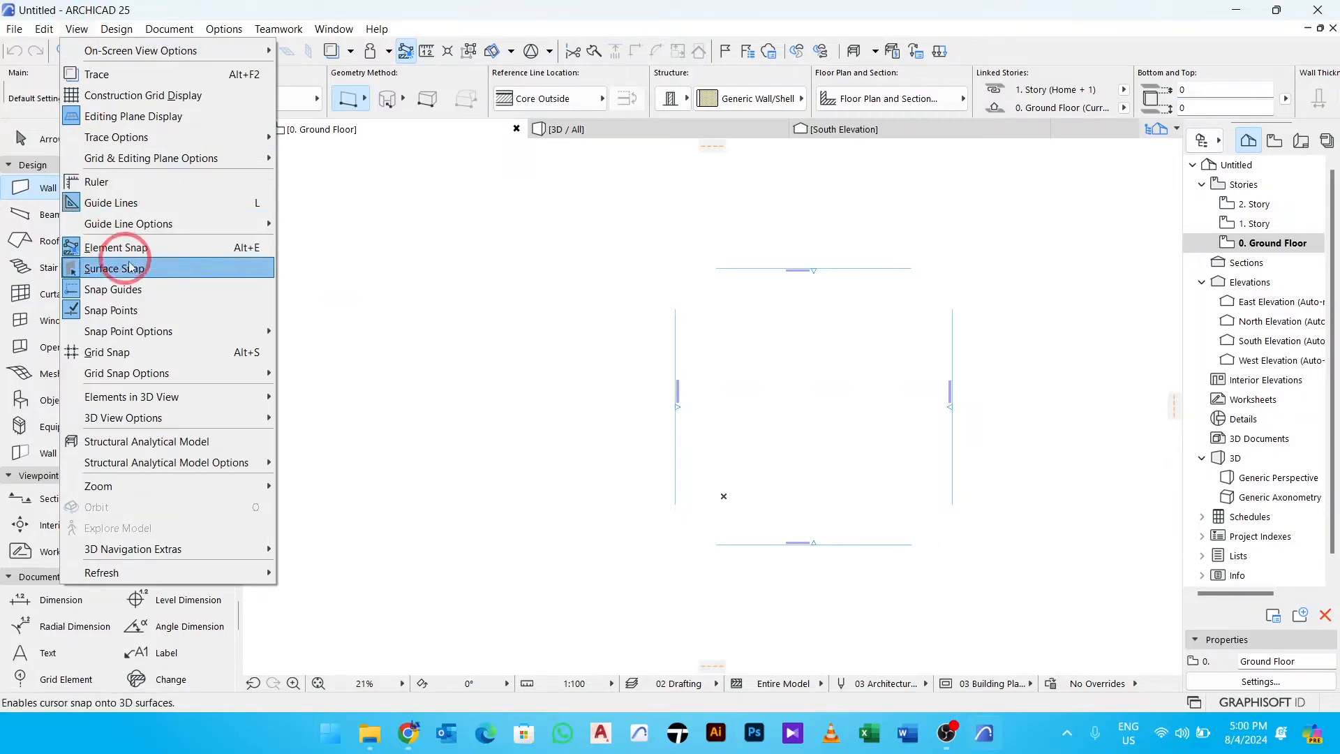
pyautogui.moveTo(139, 326)
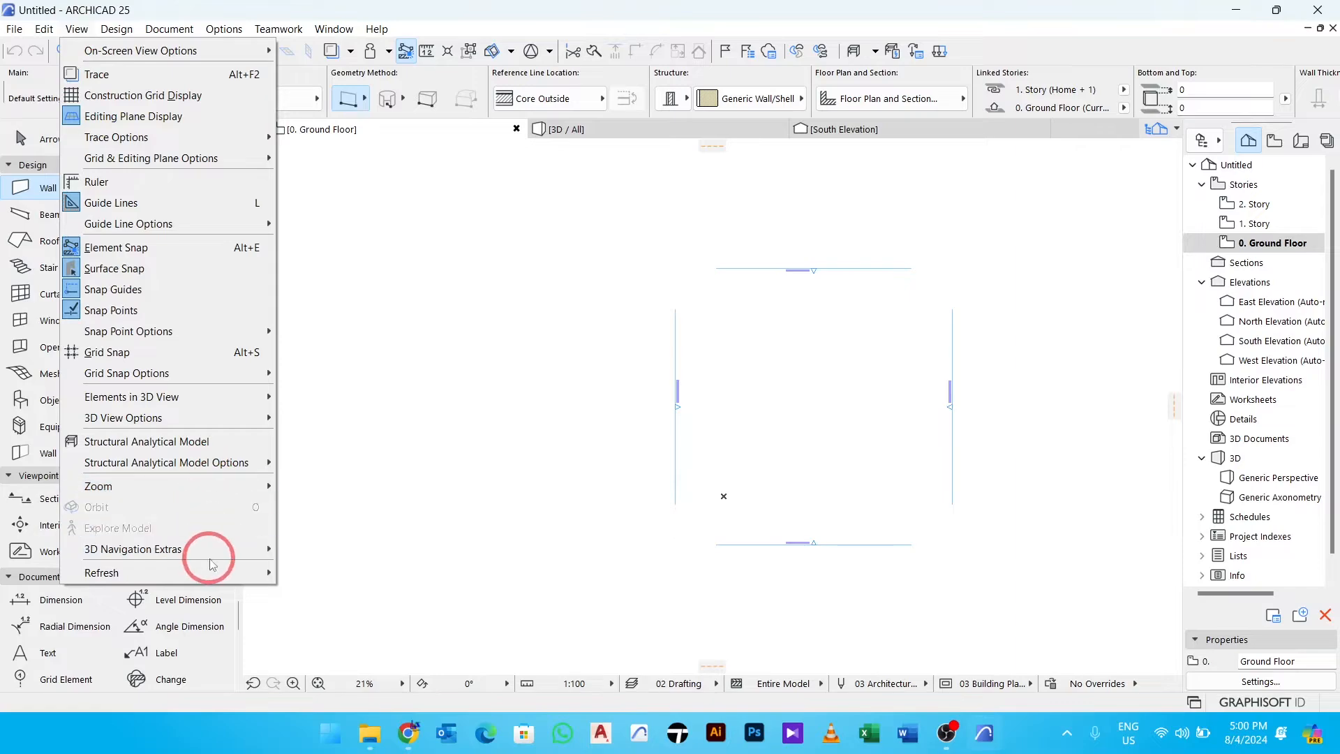
pyautogui.moveTo(146, 144)
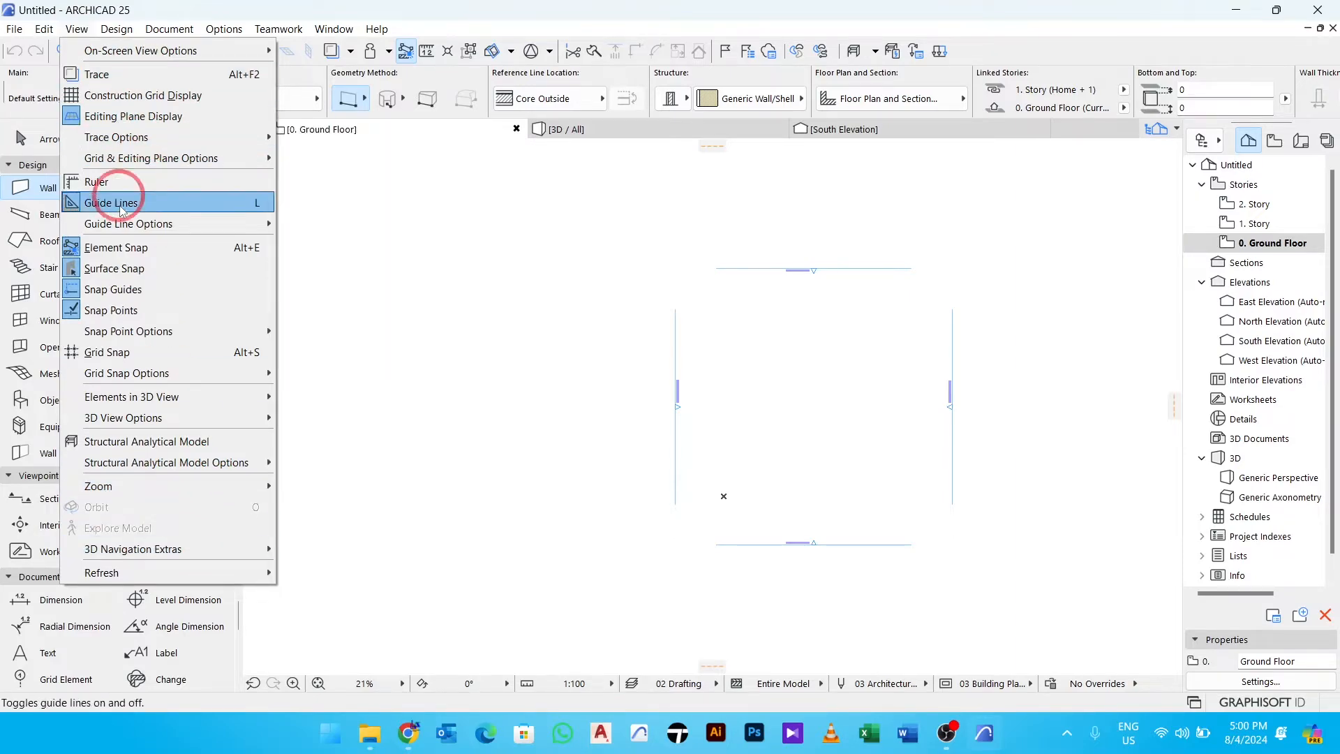
pyautogui.moveTo(119, 29)
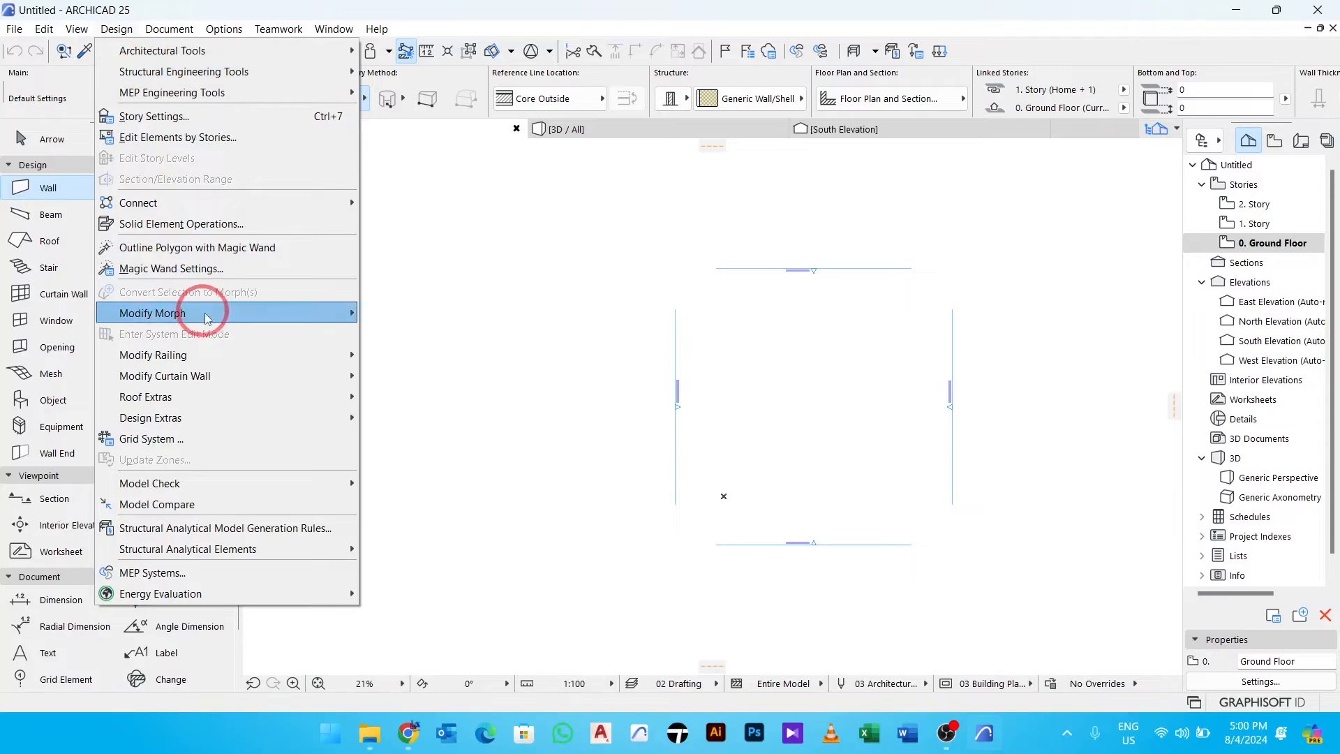
pyautogui.moveTo(206, 311)
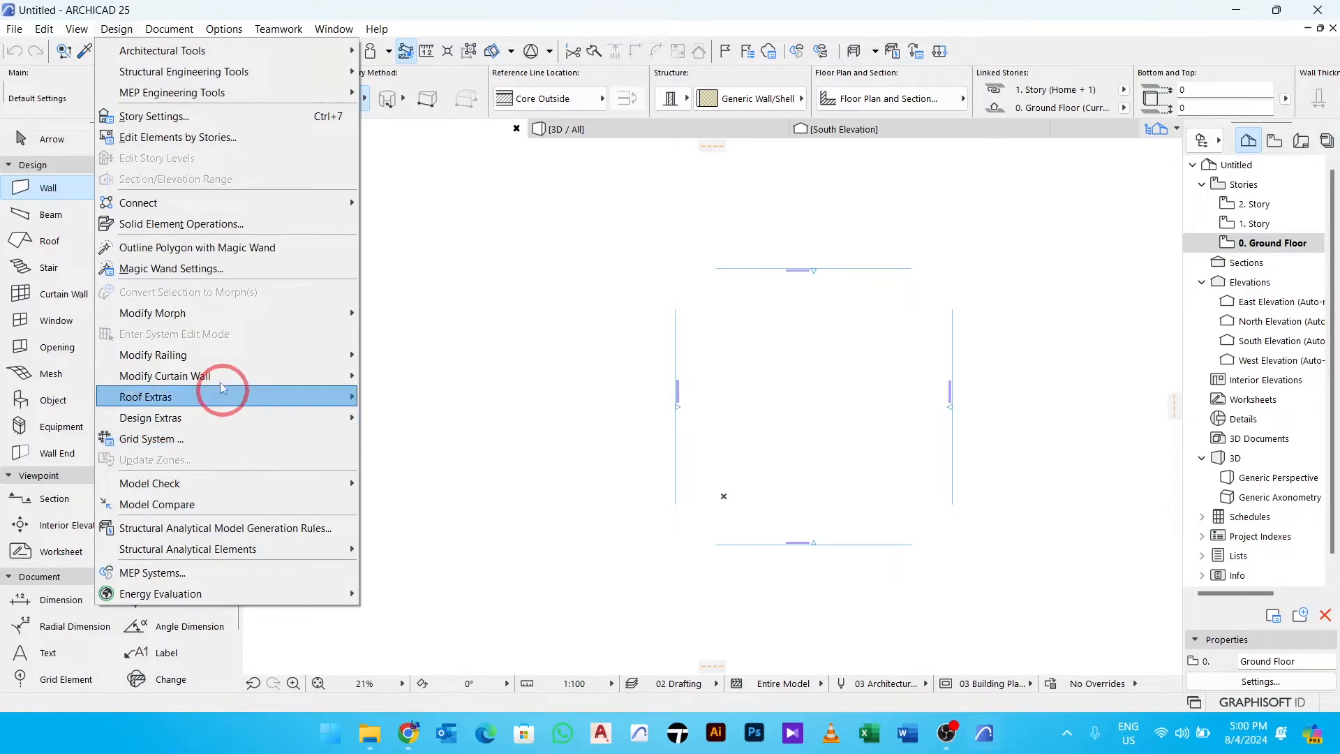
pyautogui.click(169, 29)
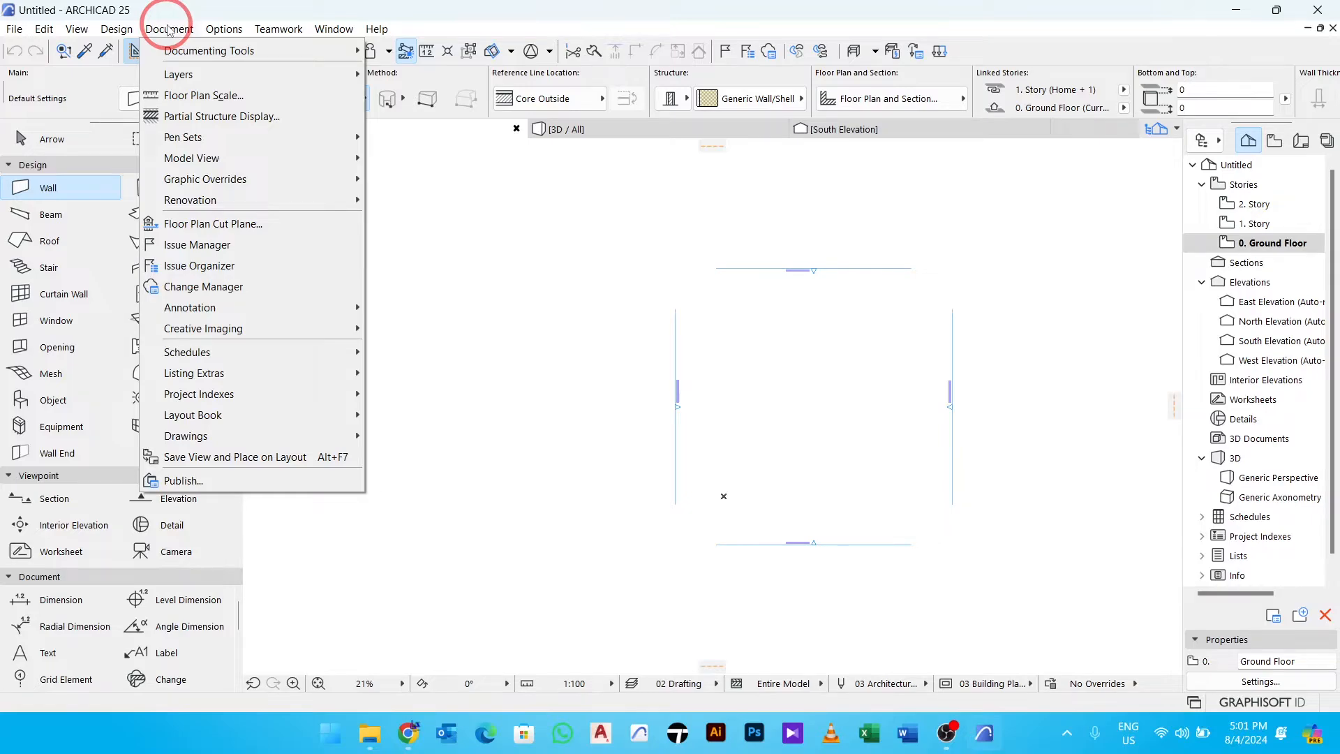
pyautogui.click(211, 30)
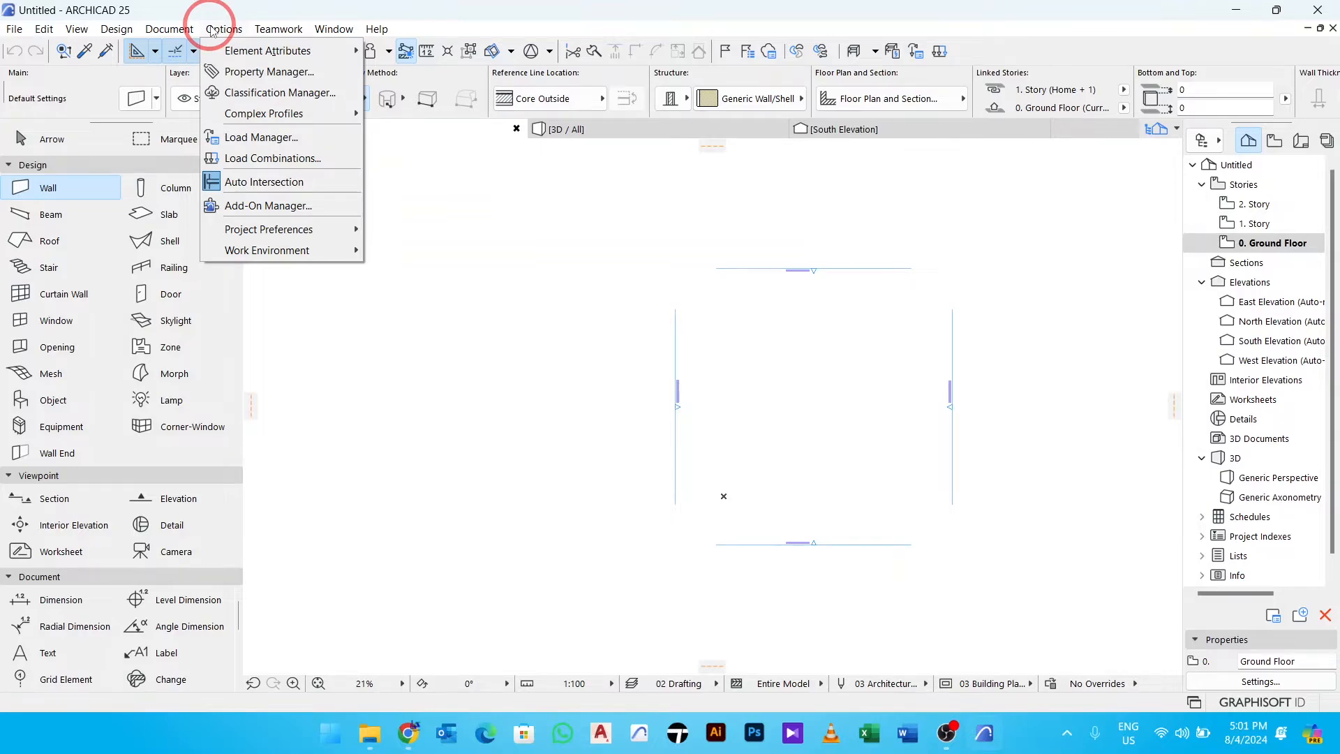
pyautogui.moveTo(307, 233)
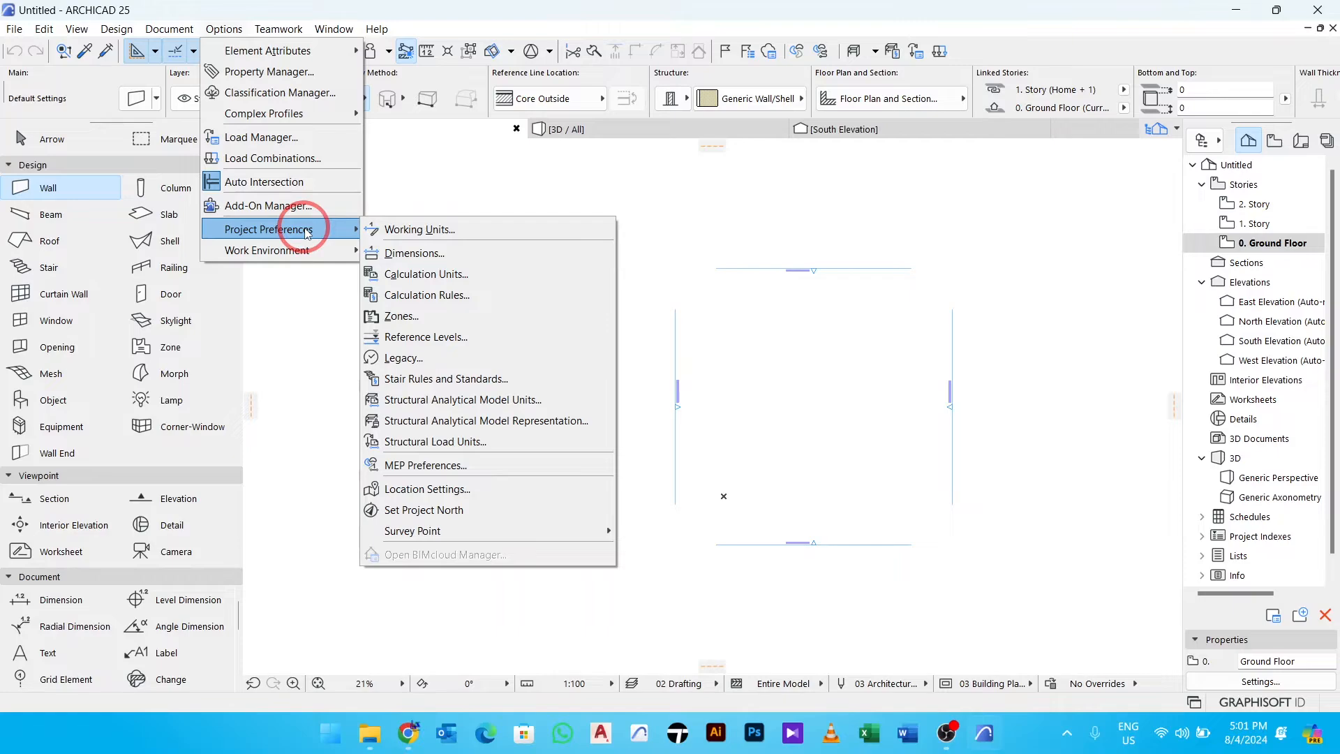
pyautogui.moveTo(277, 31)
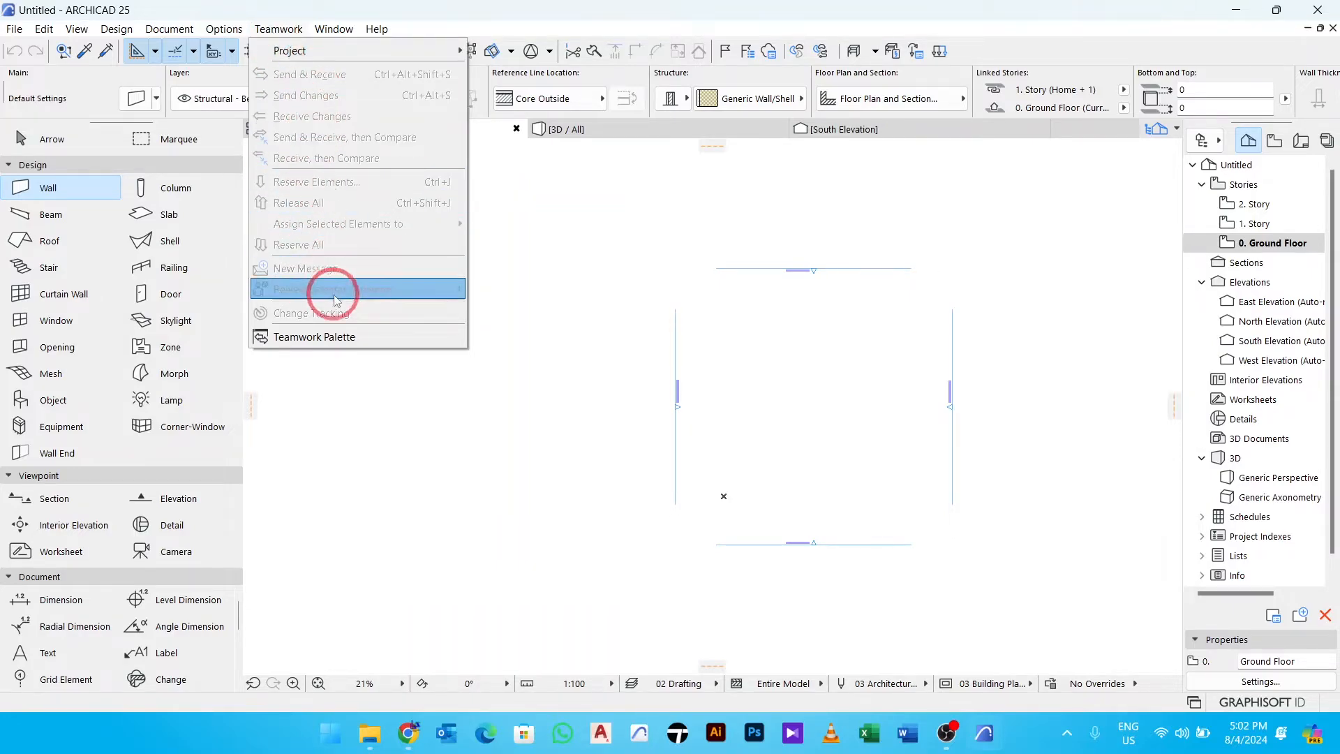
pyautogui.moveTo(336, 29)
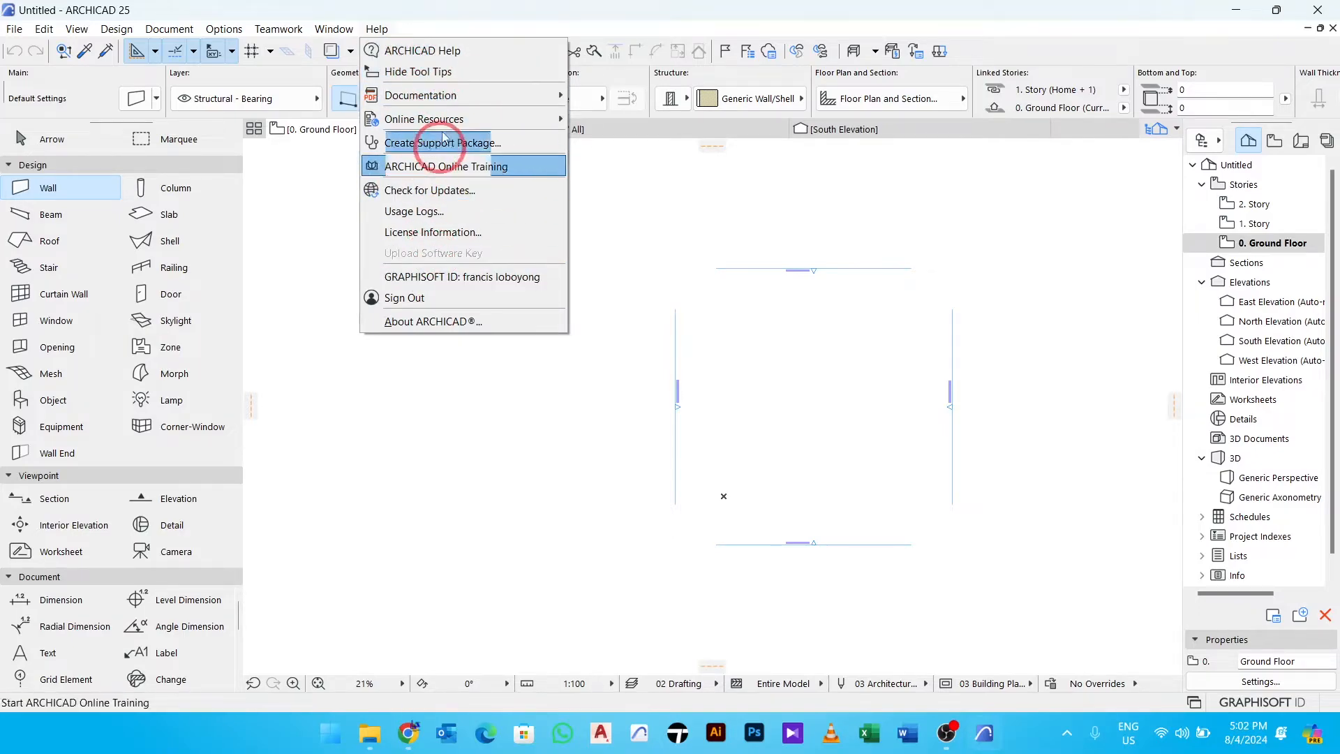
pyautogui.click(309, 87)
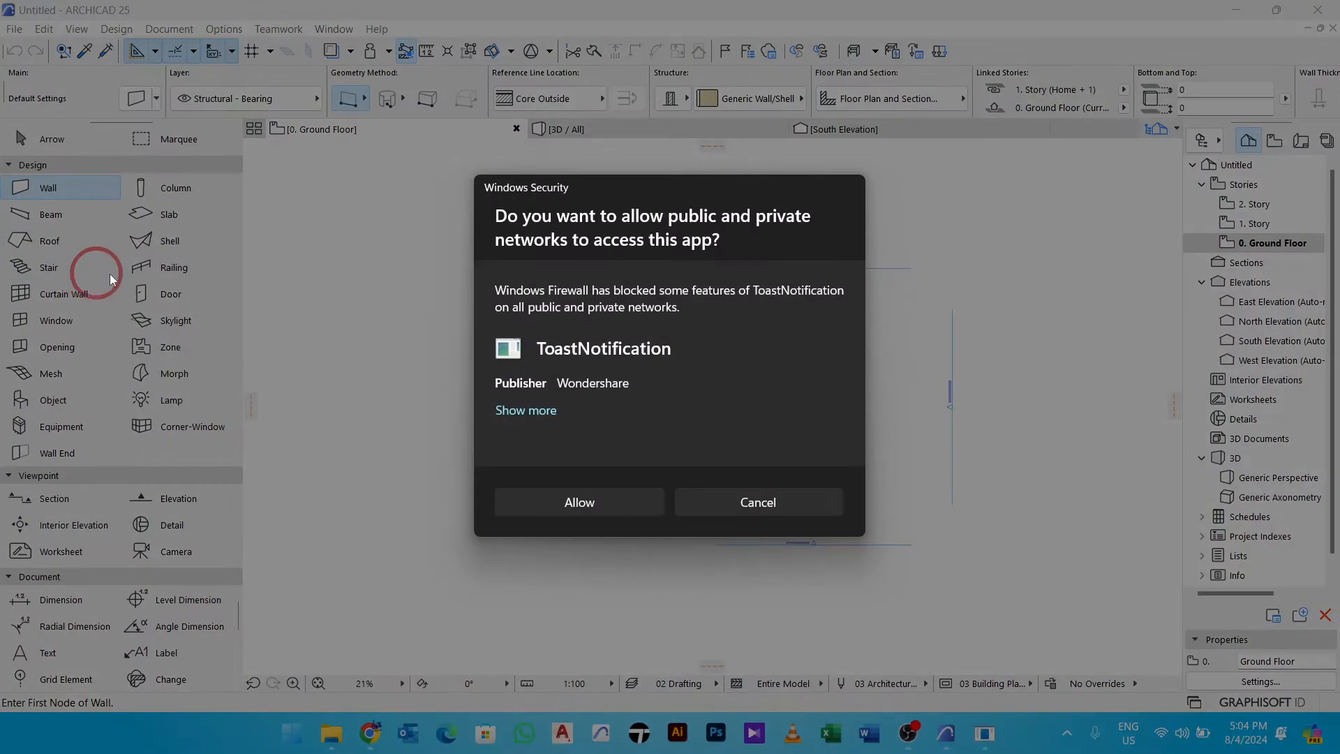
# Allow the Wondershare ToastNotification app to access public and private networks.
pyautogui.click(607, 508)
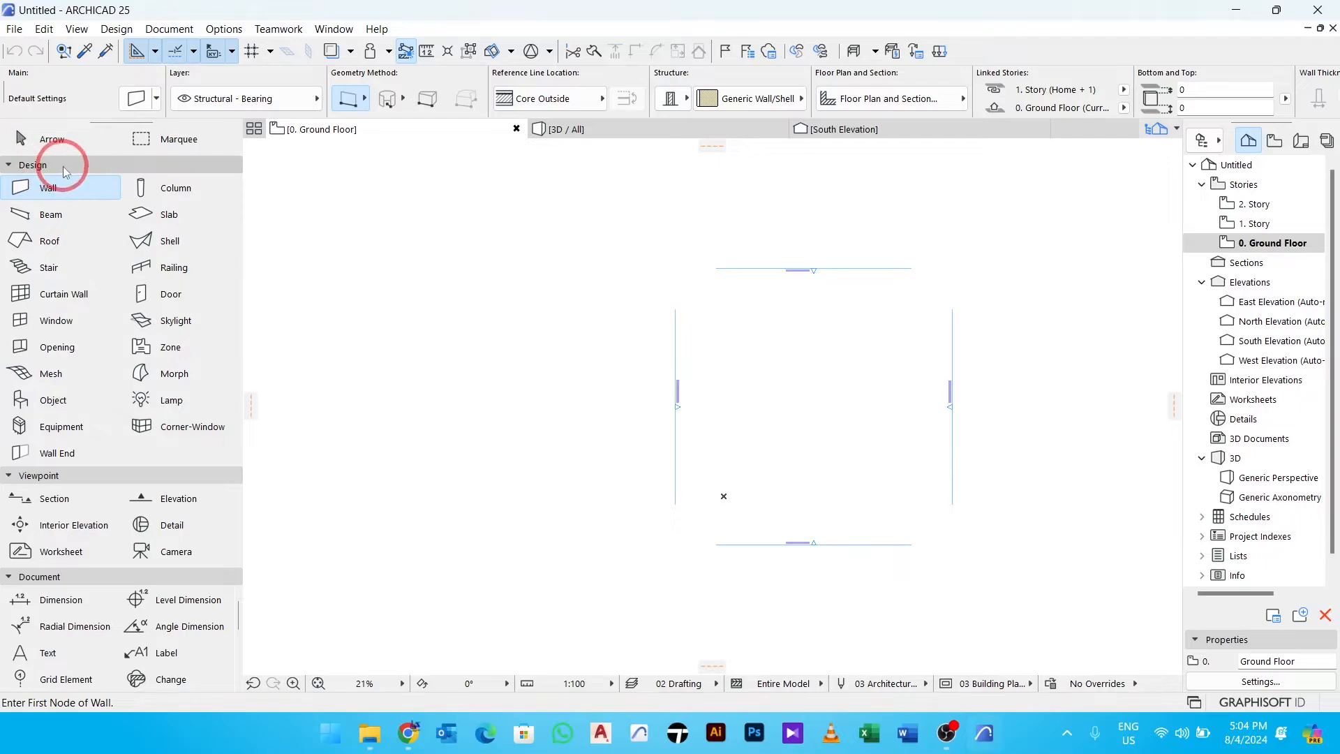
# Examine the Design, Viewpoint and Document tool groups of the toolbox, collapsing and expanding each one.
pyautogui.click(63, 166)
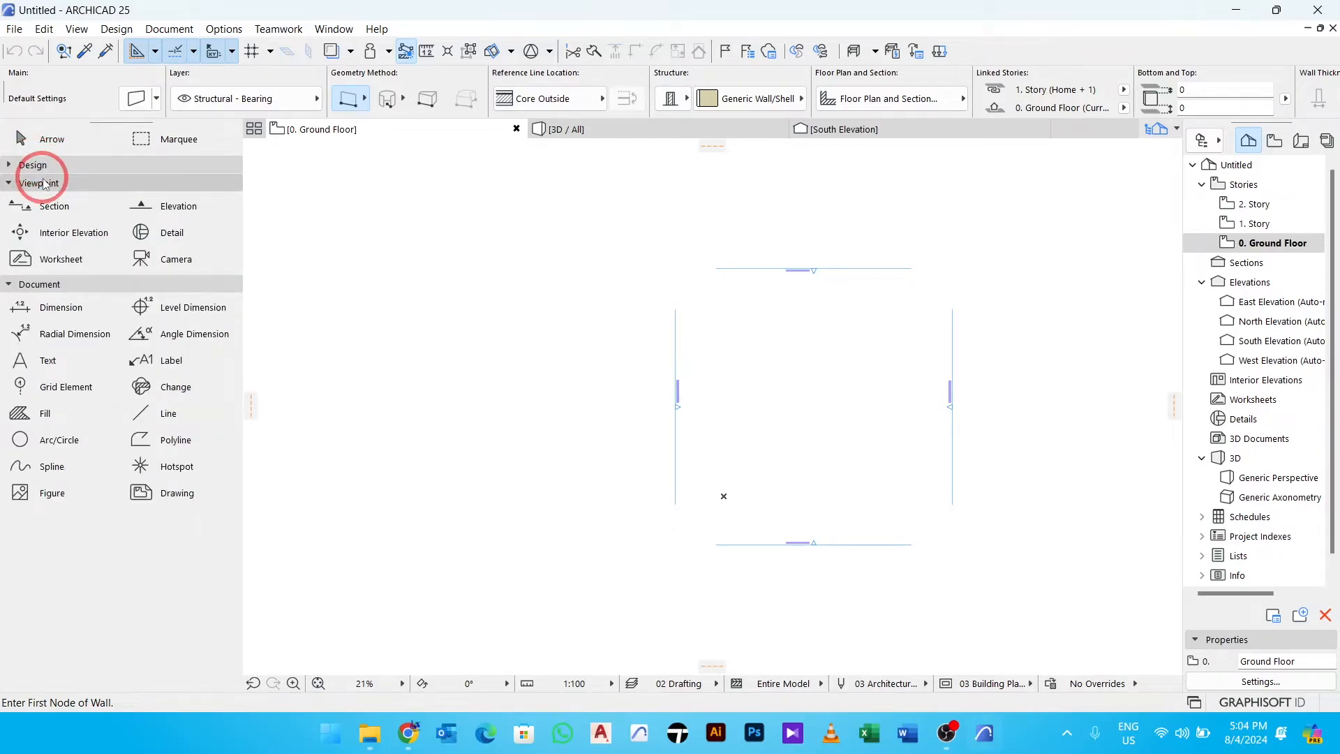
pyautogui.click(43, 282)
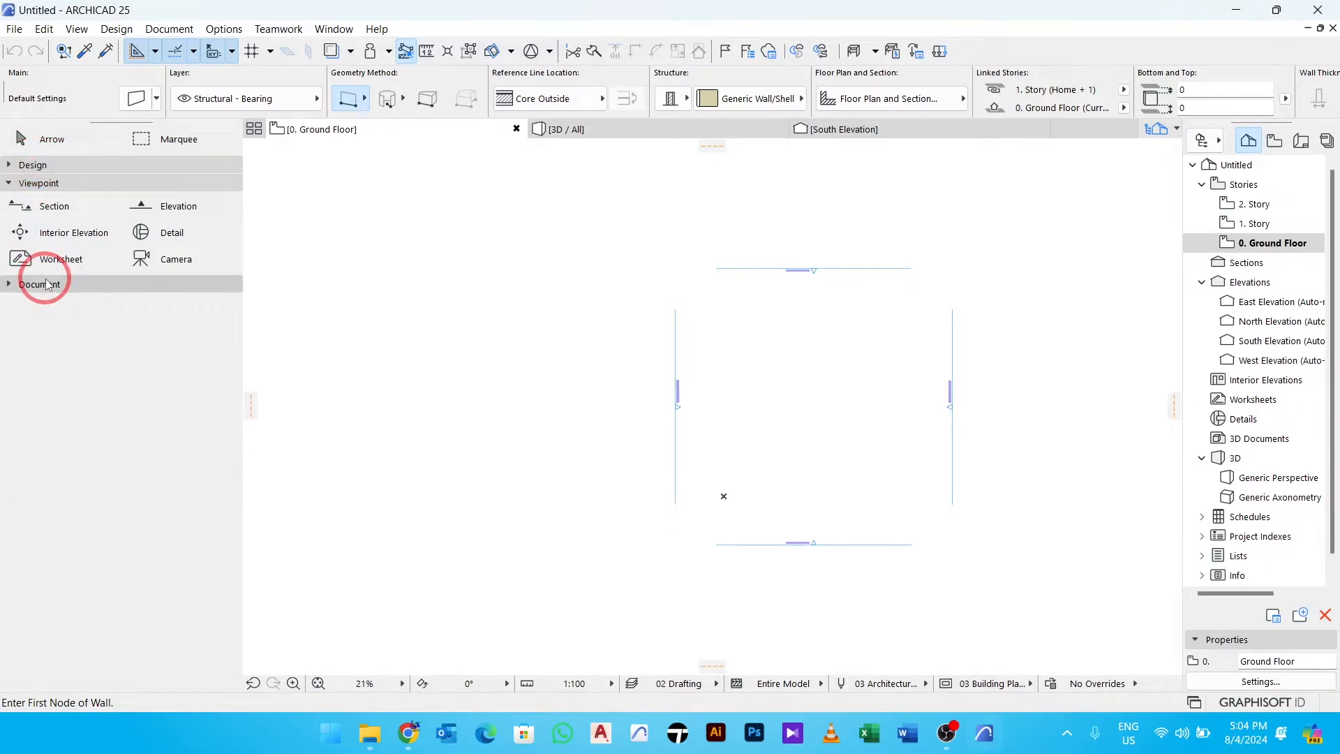
pyautogui.click(56, 183)
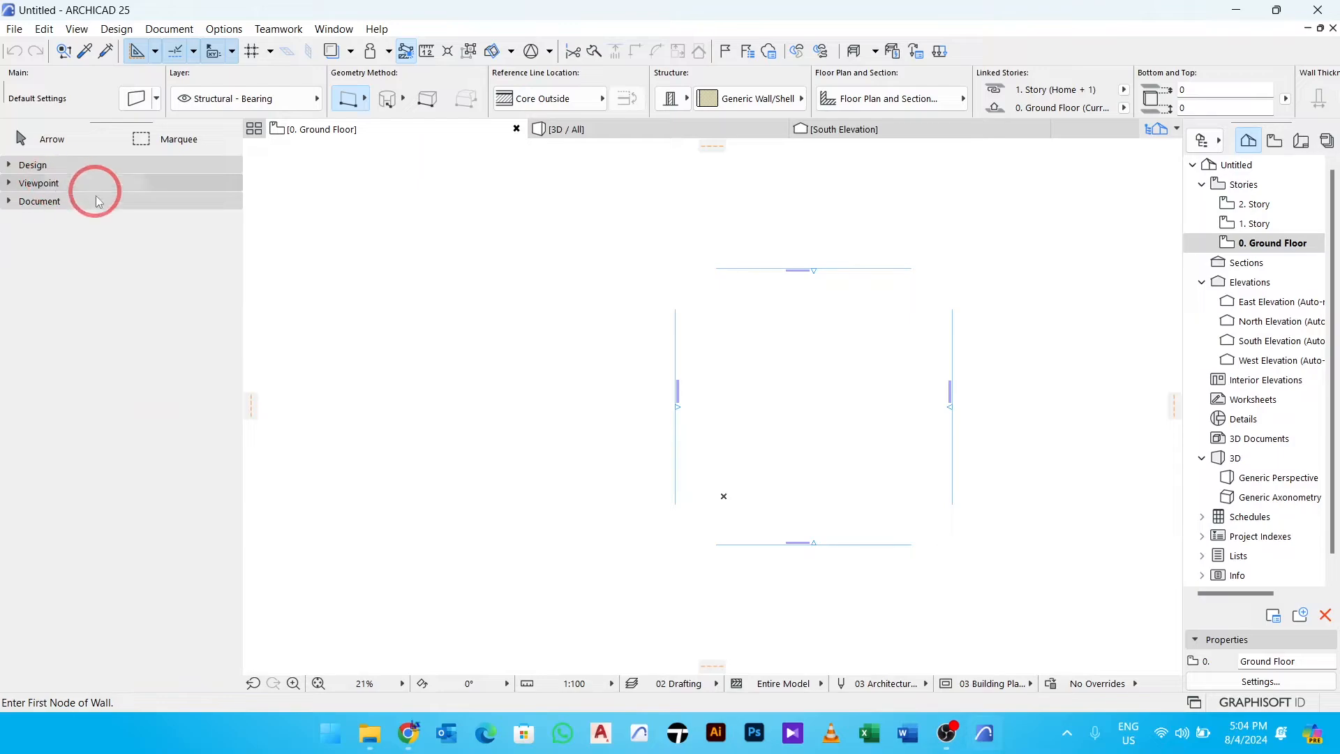
pyautogui.click(42, 168)
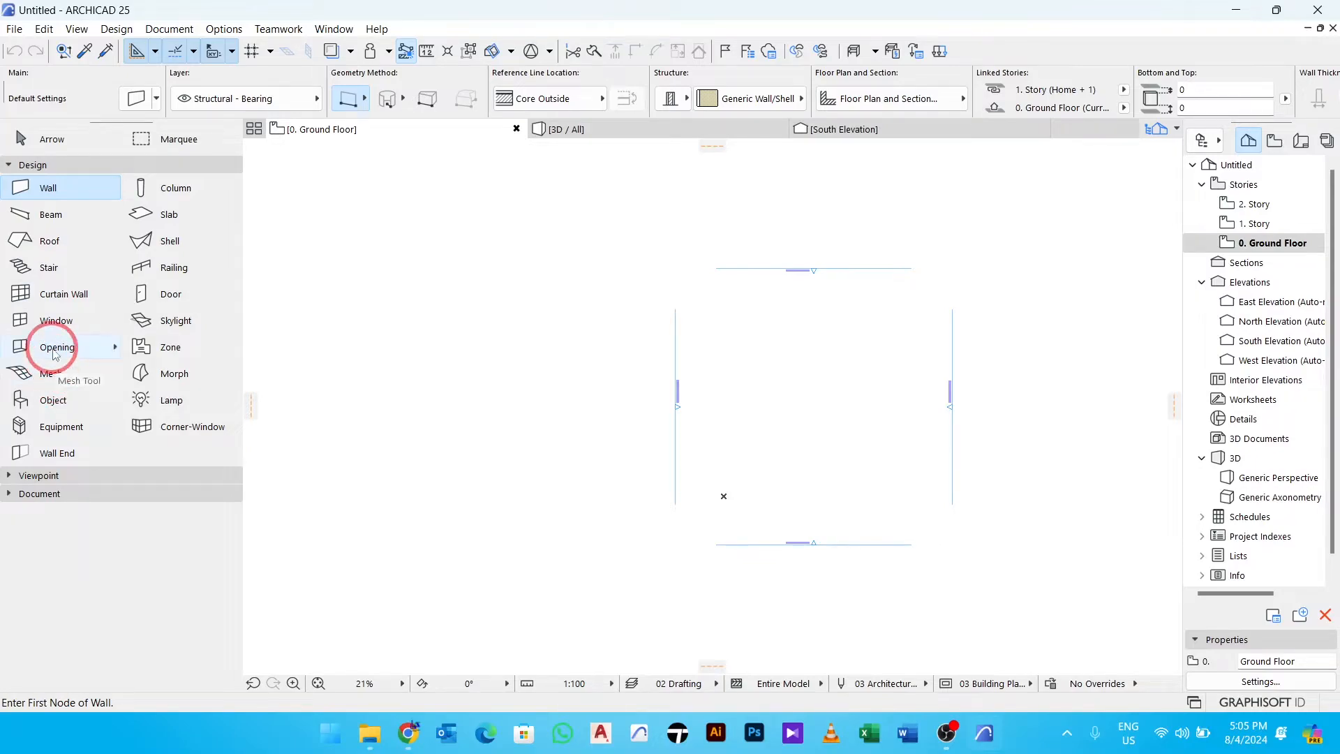
pyautogui.click(78, 165)
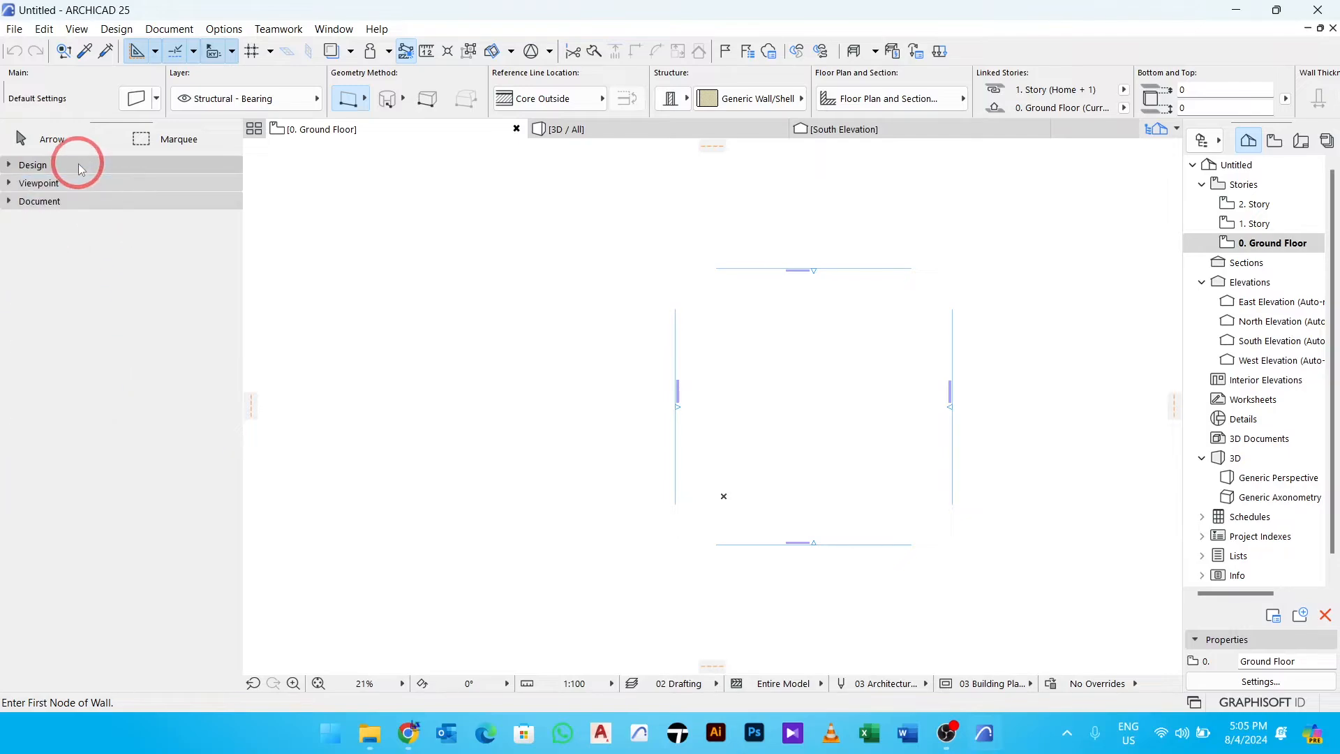
pyautogui.click(64, 183)
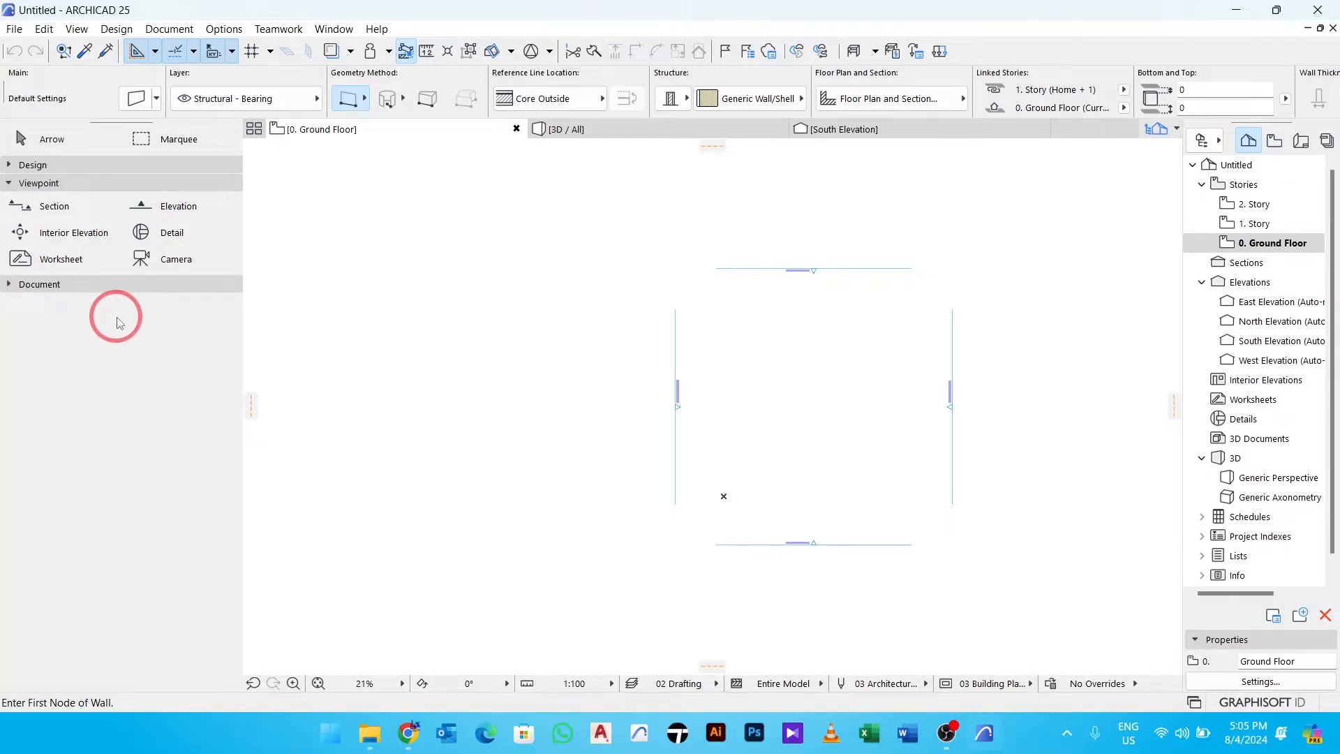
pyautogui.click(55, 288)
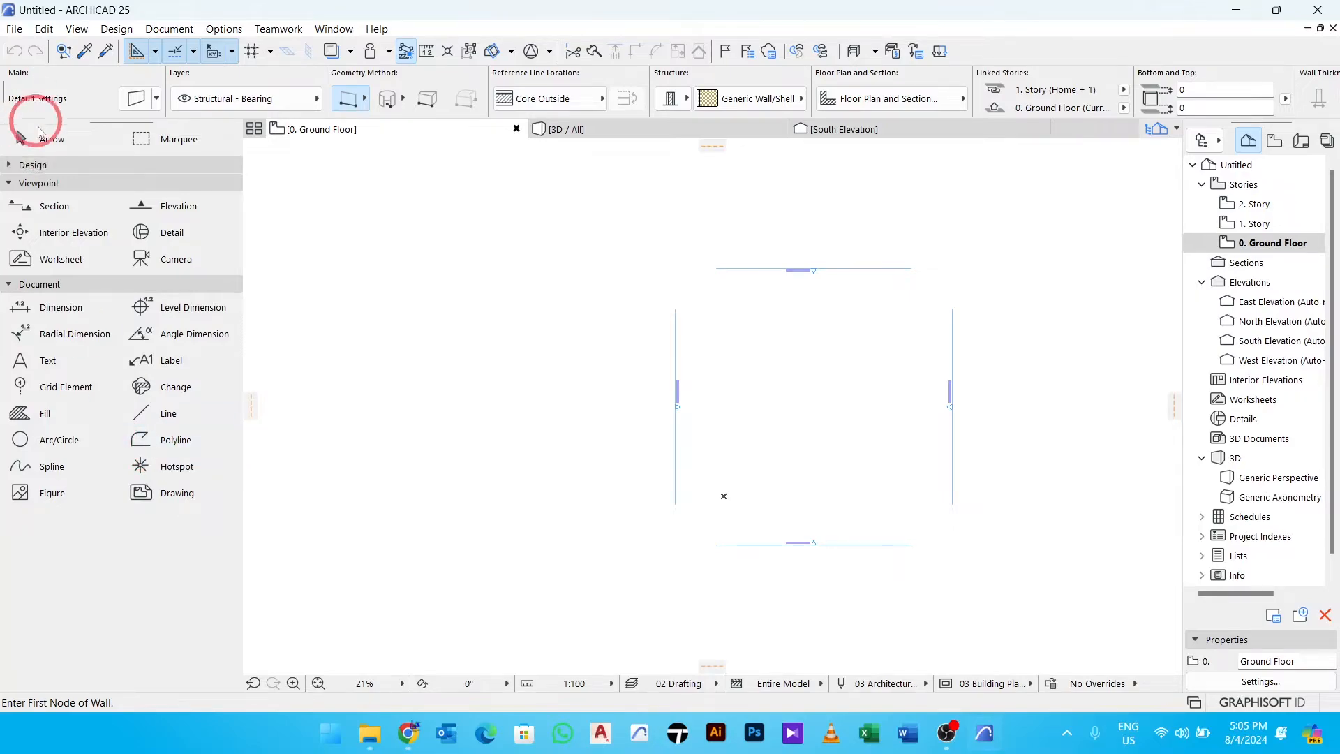
pyautogui.click(60, 165)
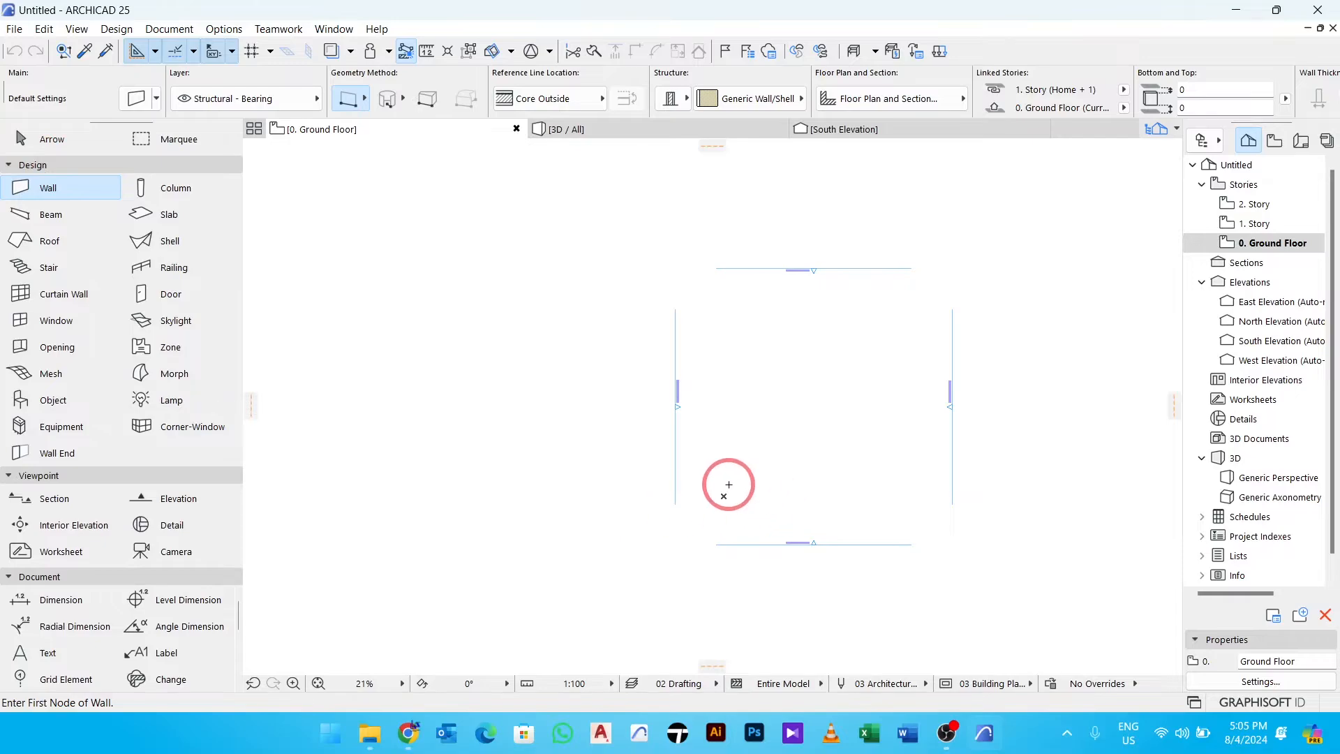
# Explore the ground floor plan by panning, zooming out and in, stepping to the previous and next zoom, and increasing the zoom.
pyautogui.moveTo(733, 413); pyautogui.dragTo(473, 372, button='middle')
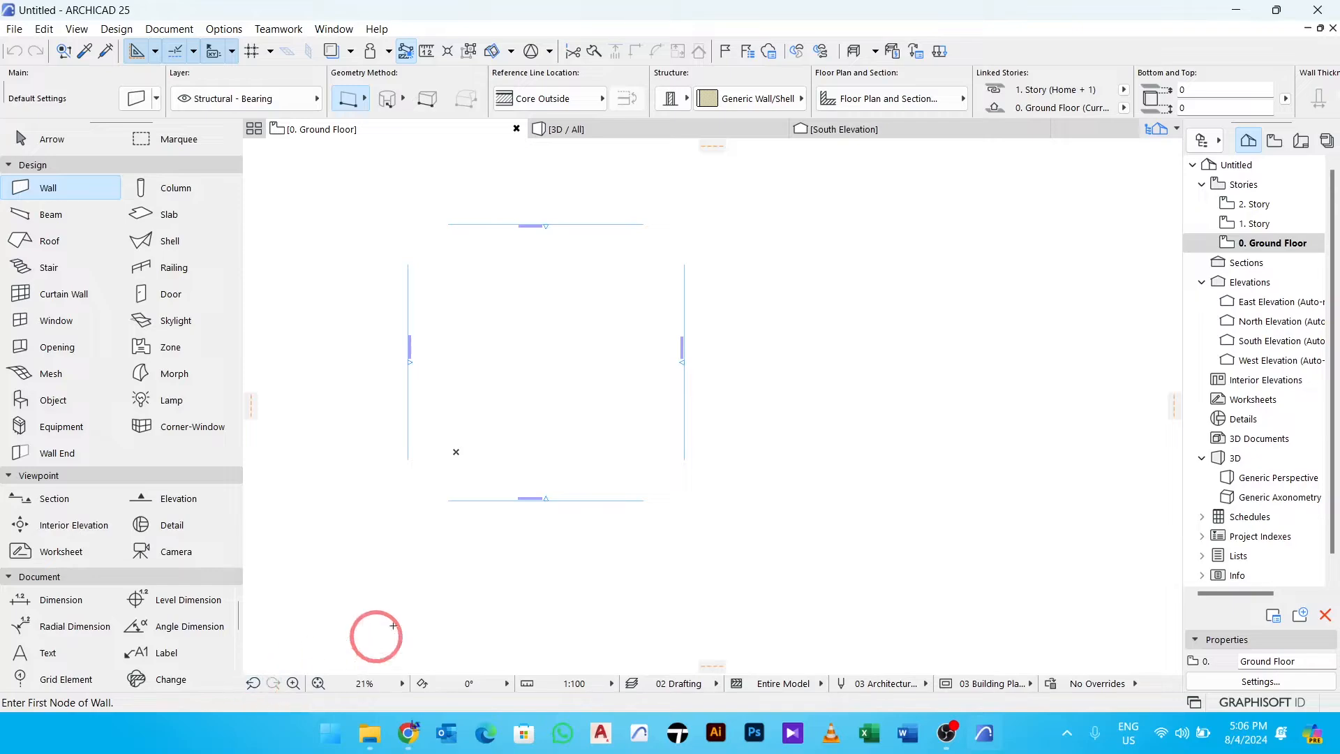
pyautogui.scroll(-5, 523, 375)
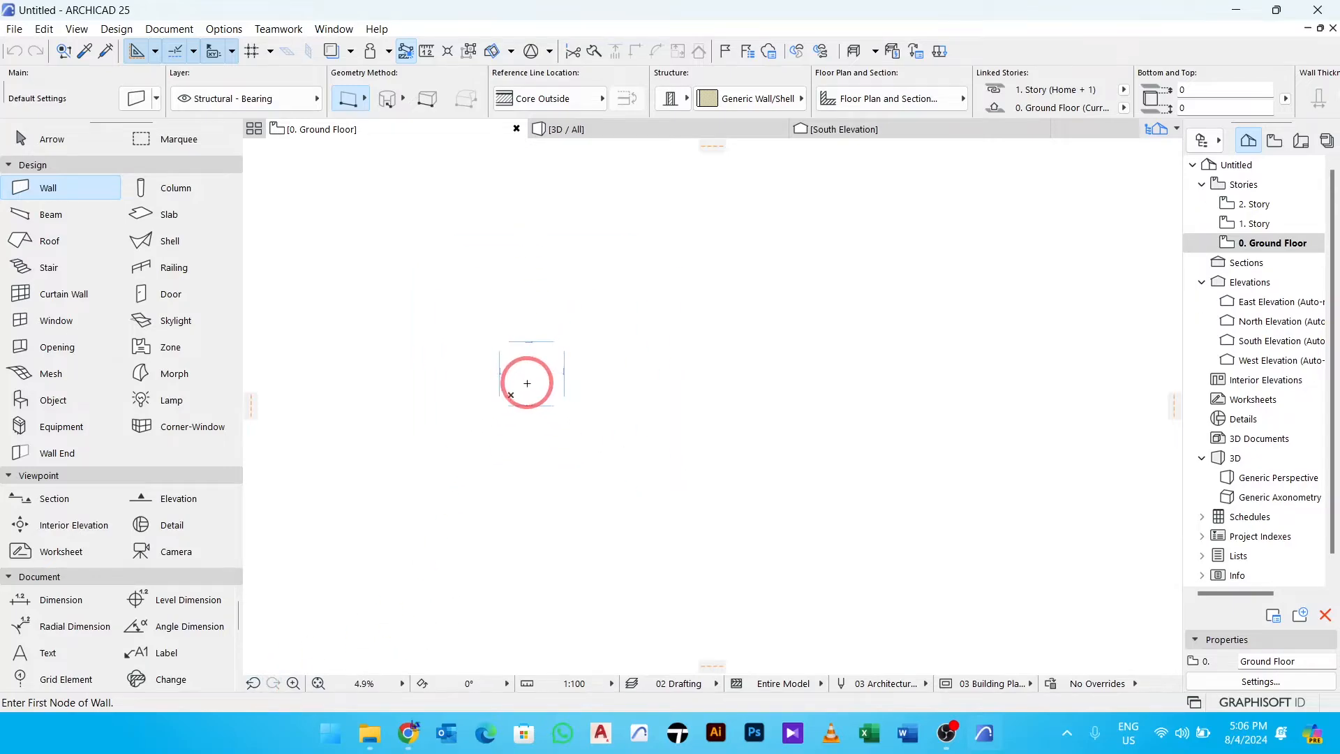
pyautogui.scroll(5, 527, 384)
pyautogui.click(255, 684)
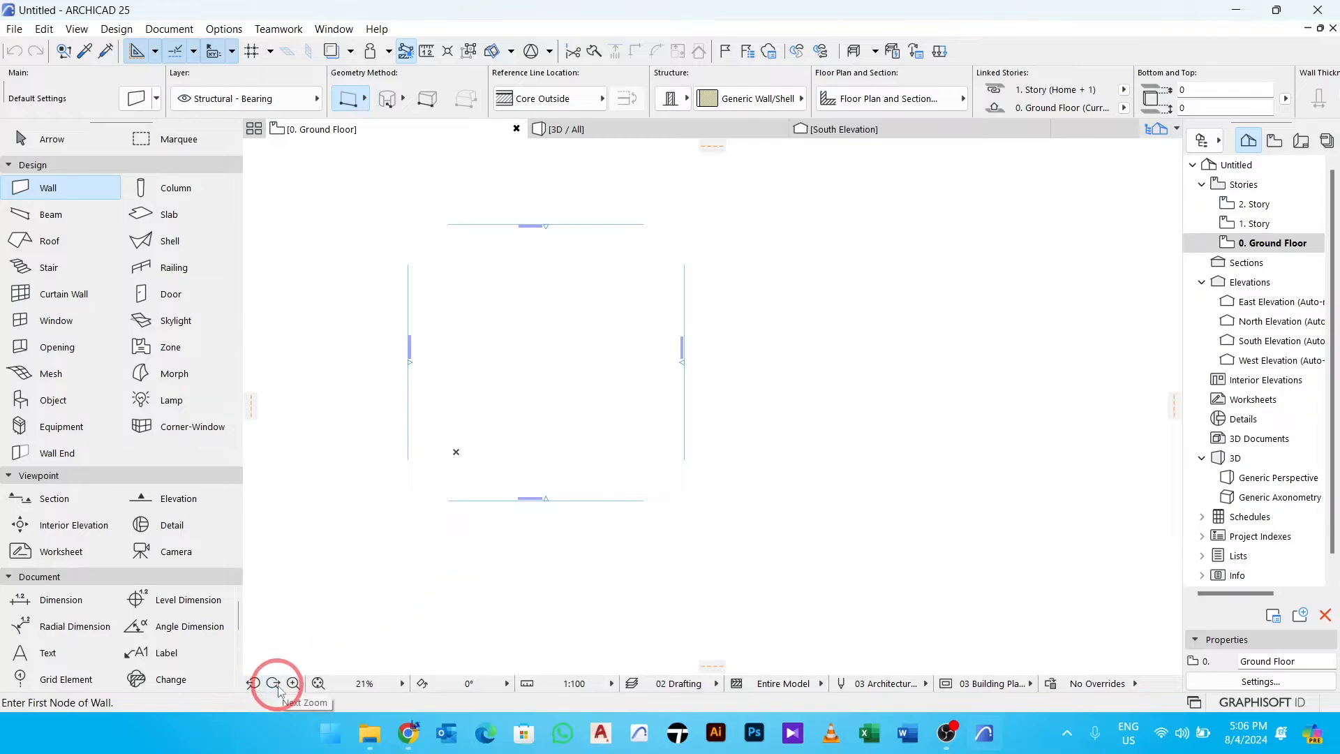
pyautogui.click(274, 683)
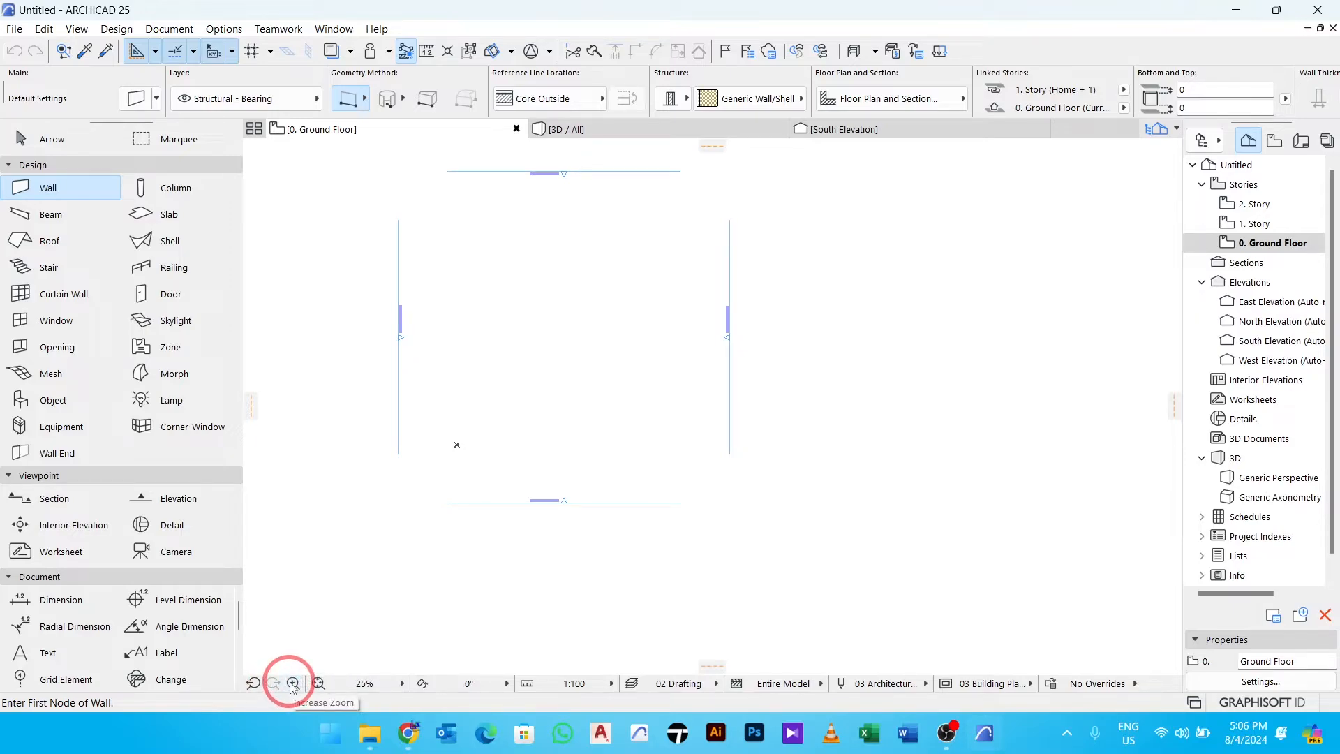
pyautogui.click(292, 684)
pyautogui.click(292, 684)
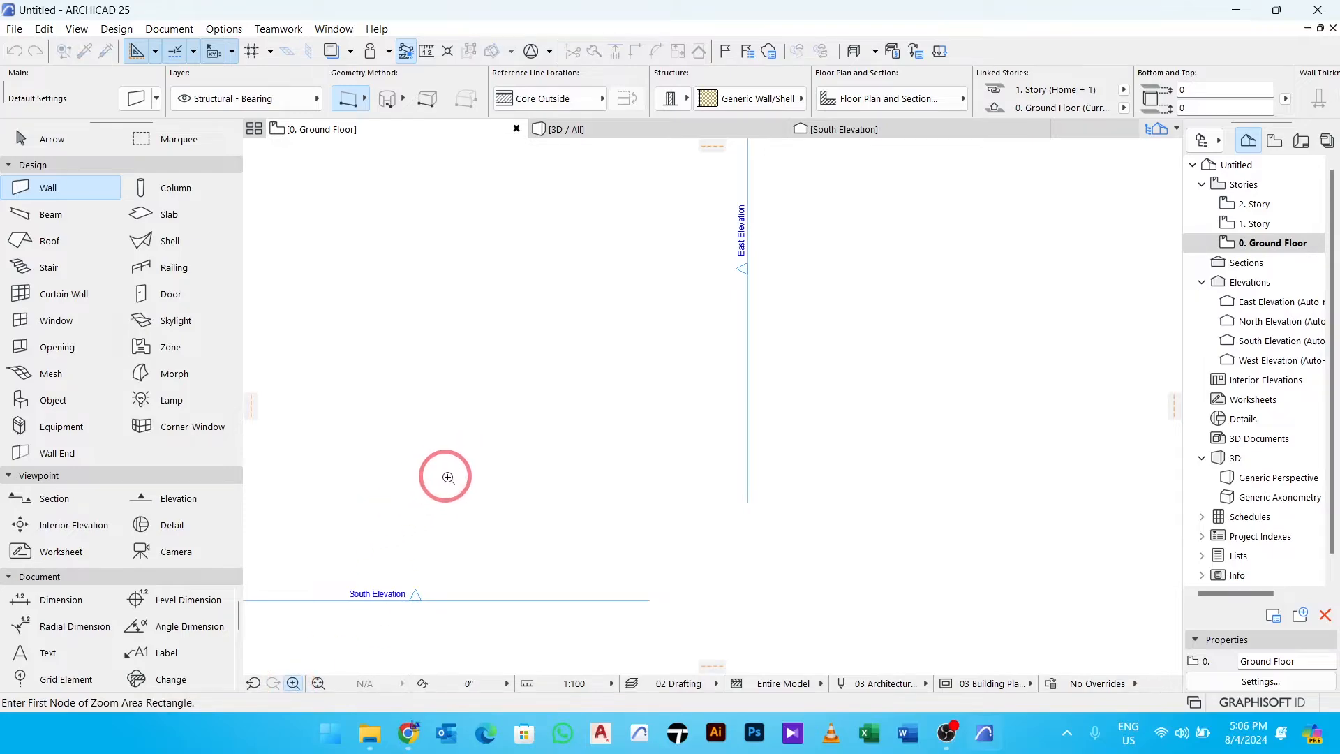
pyautogui.moveTo(434, 478); pyautogui.dragTo(533, 459, button='middle')
pyautogui.click(533, 425)
pyautogui.press('Escape')
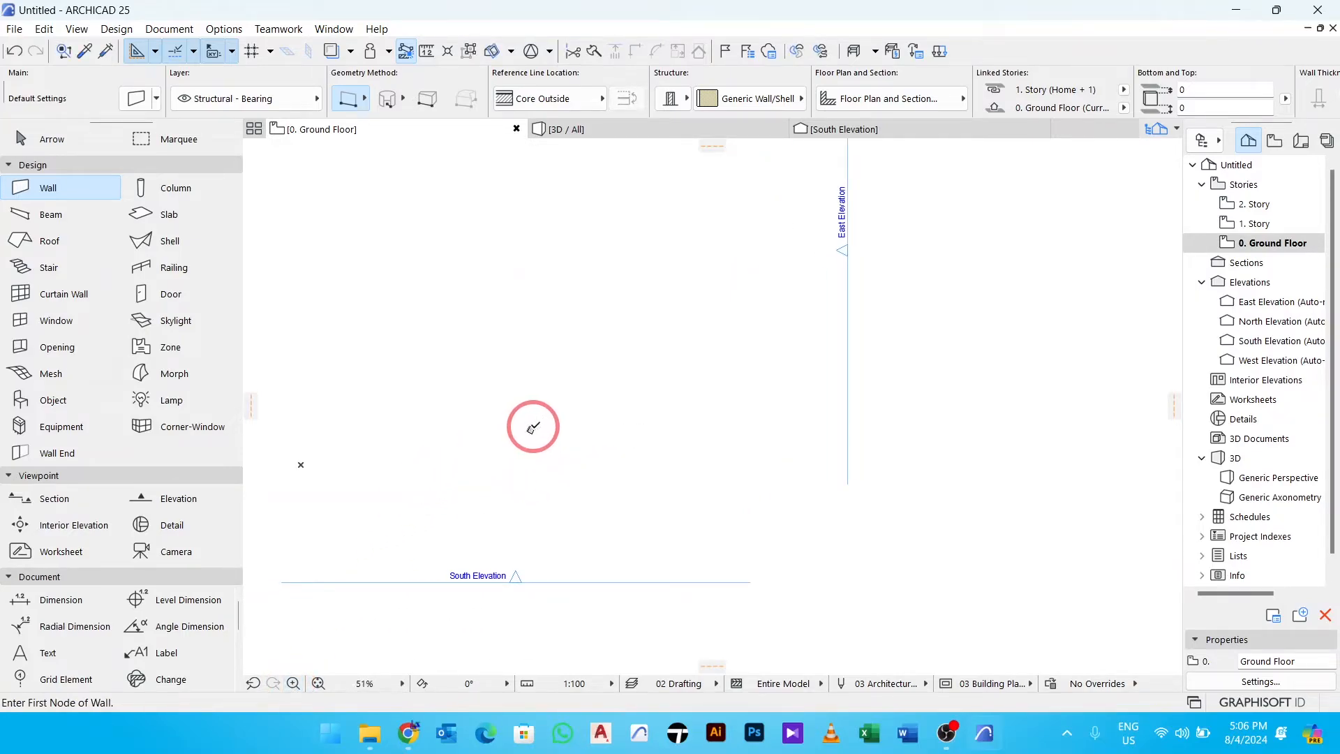
# Delete the small stray wall from the ground floor plan.
pyautogui.scroll(5, 529, 429)
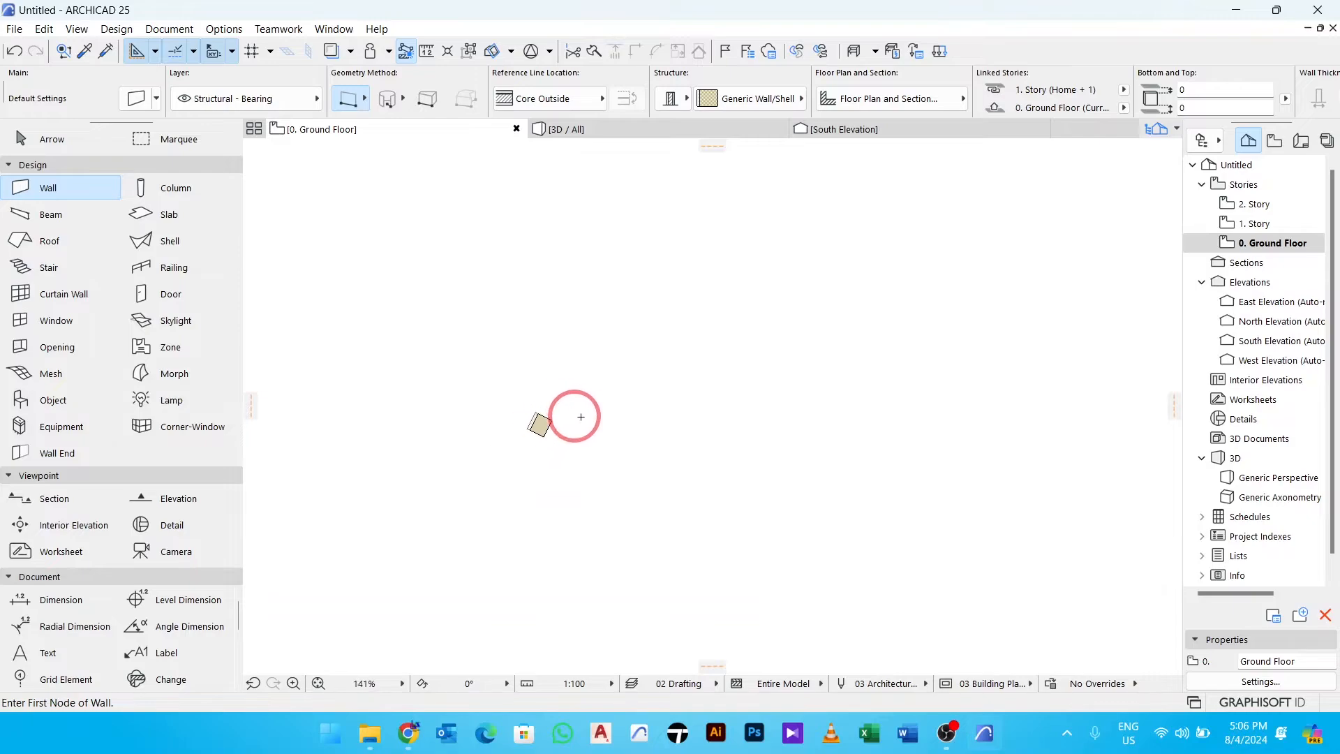
pyautogui.scroll(-5, 568, 415)
pyautogui.scroll(7, 574, 418)
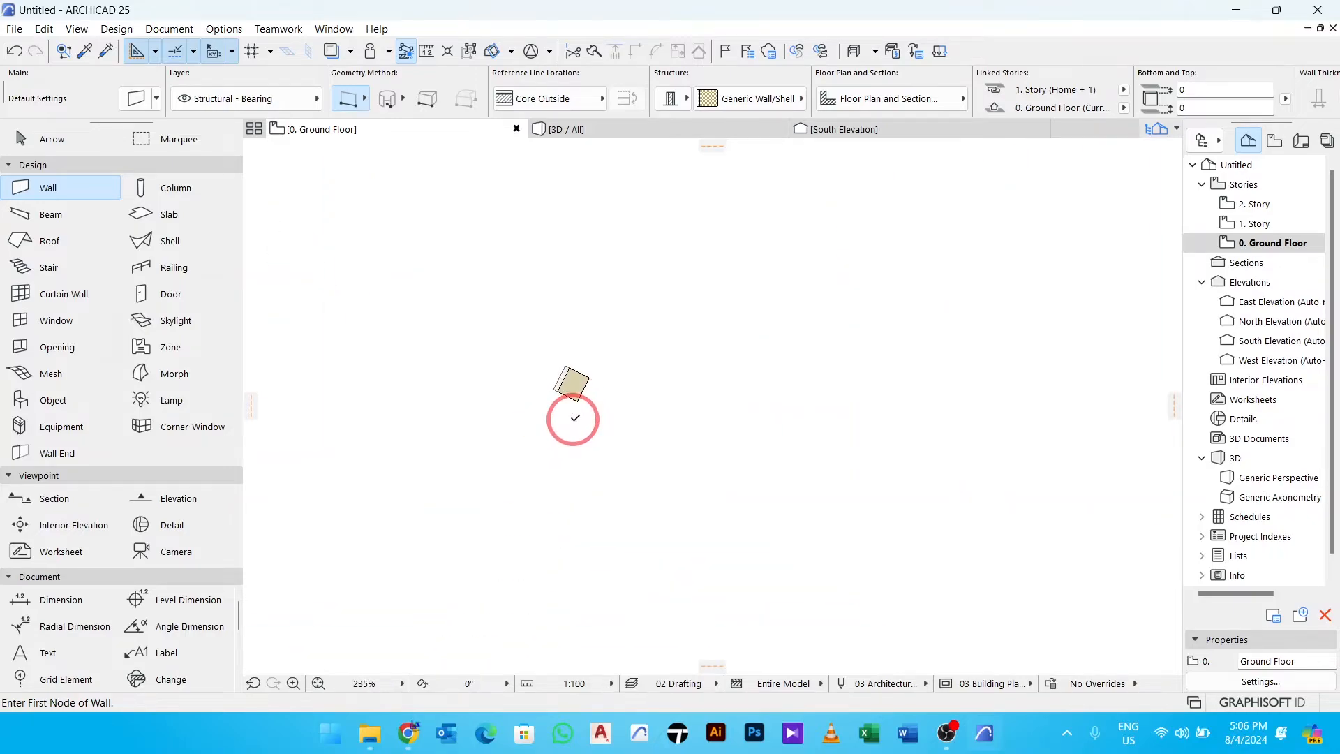
pyautogui.moveTo(630, 376); pyautogui.dragTo(630, 386, button='middle')
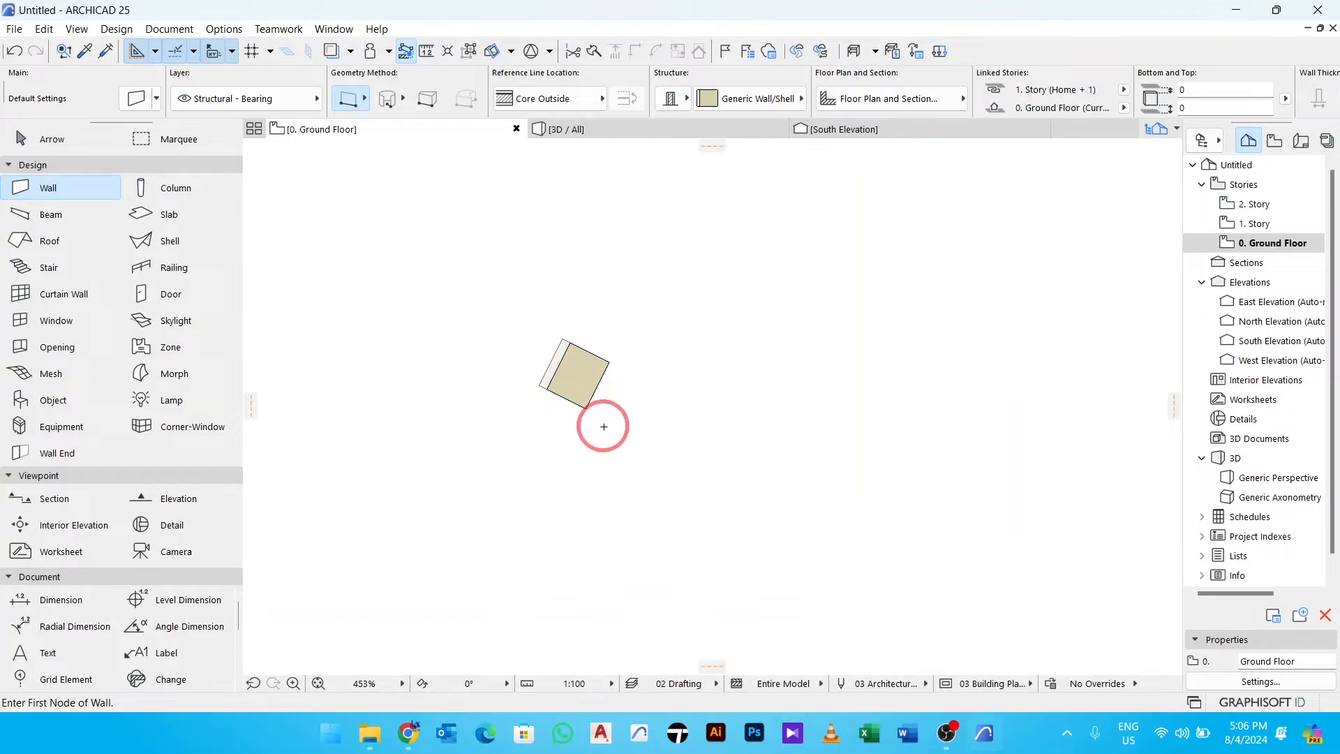
pyautogui.press('Escape')
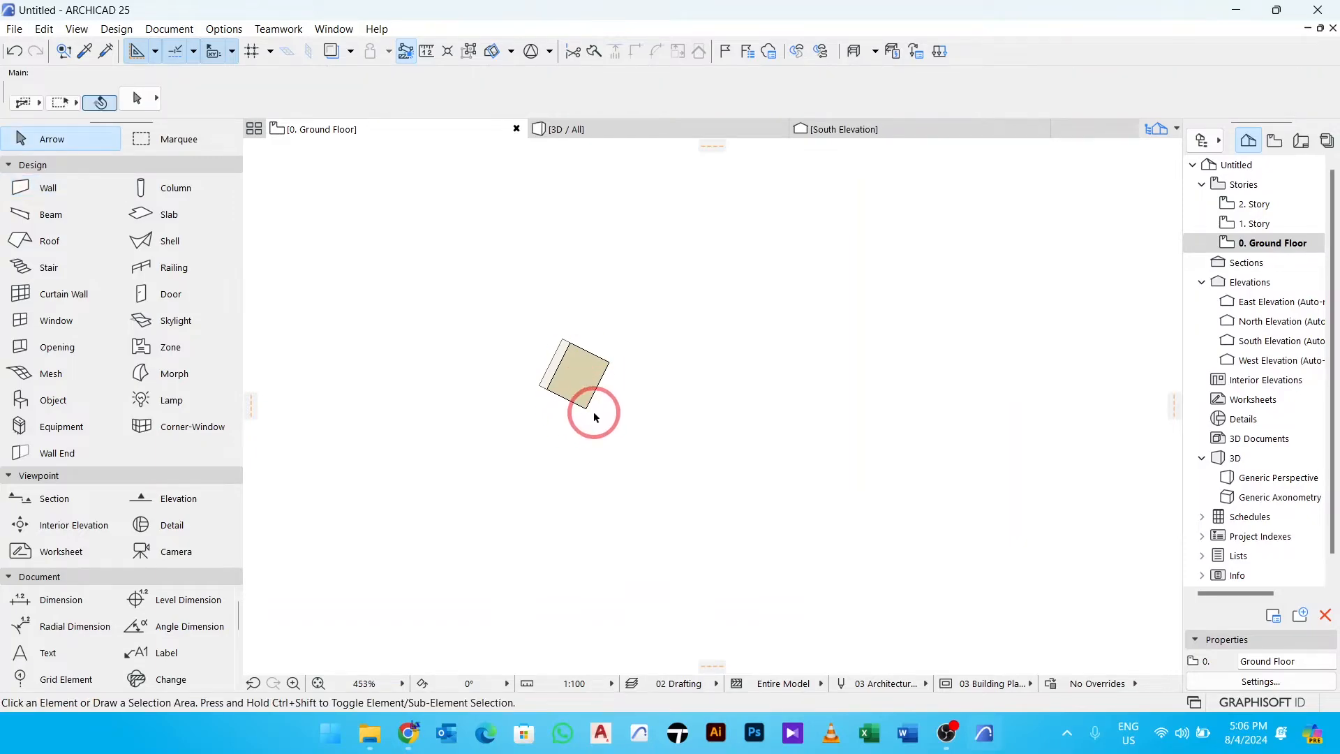
pyautogui.click(581, 379)
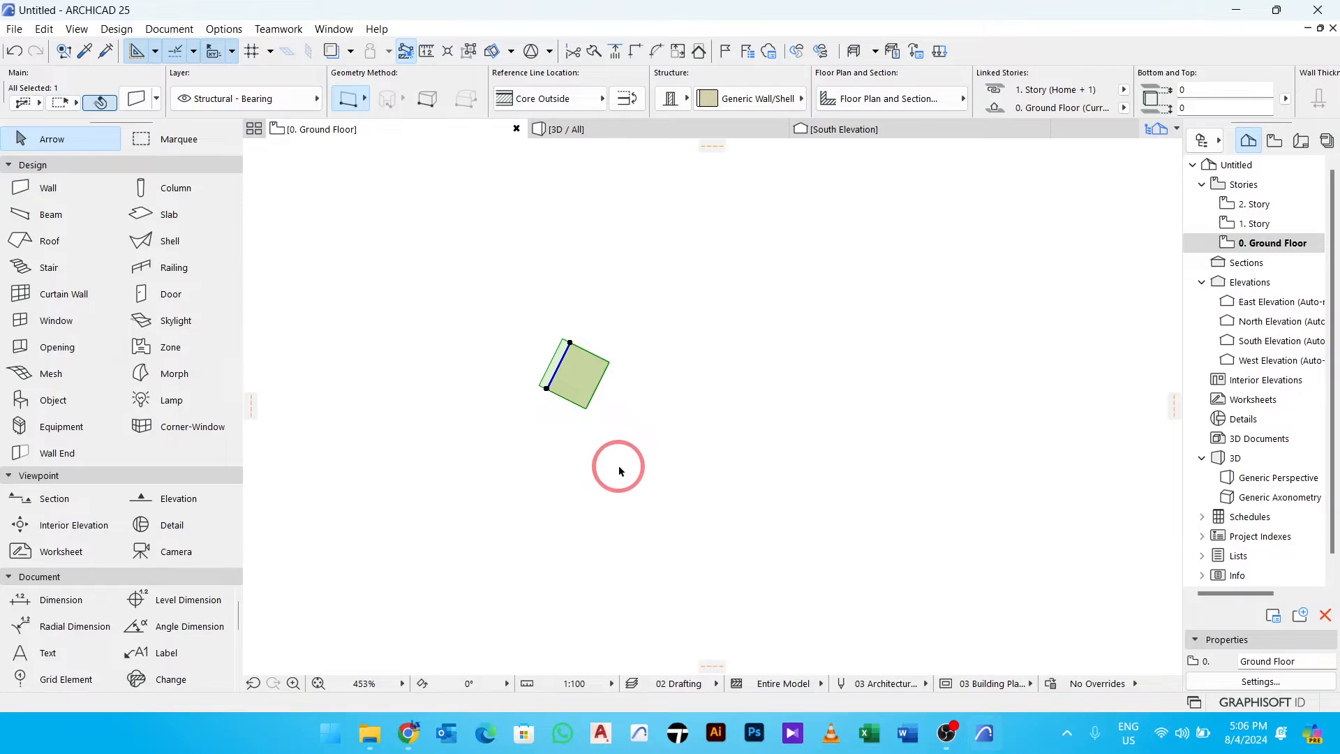
pyautogui.press('Delete')
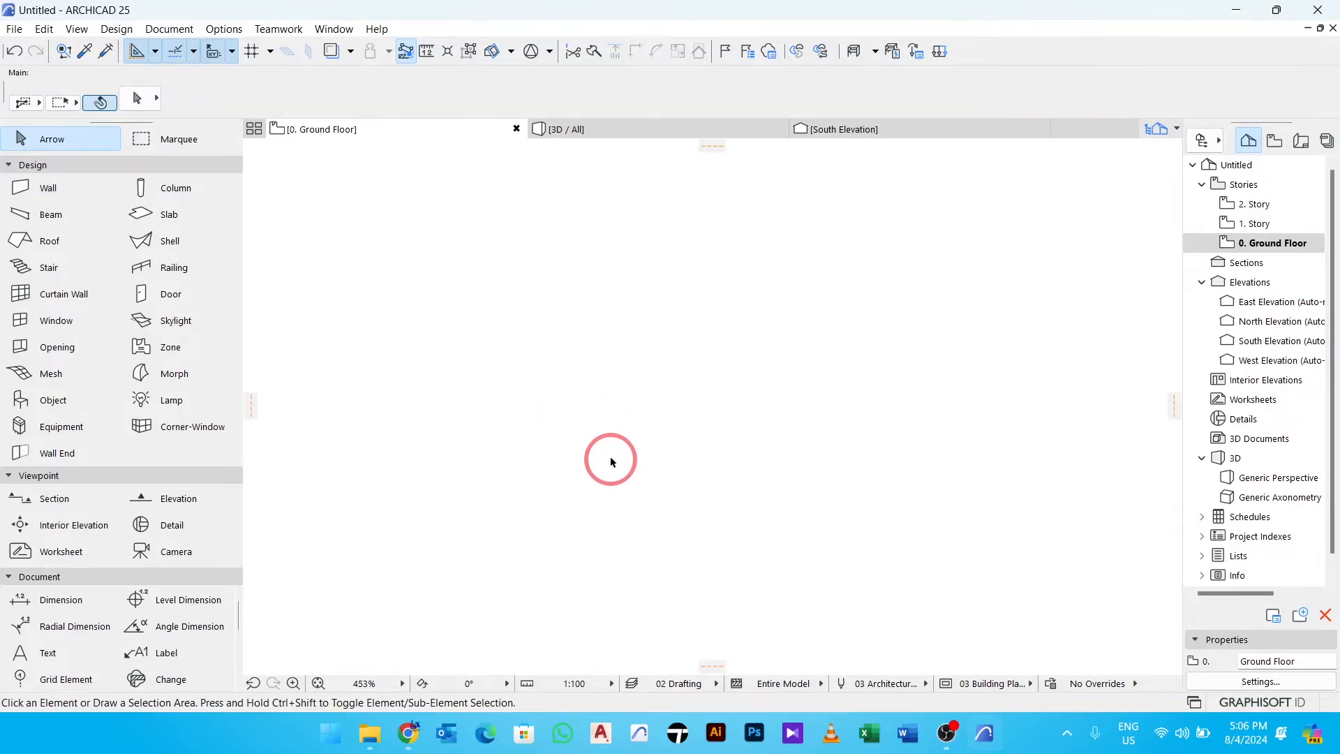
pyautogui.scroll(-4, 607, 456)
pyautogui.scroll(-6, 509, 480)
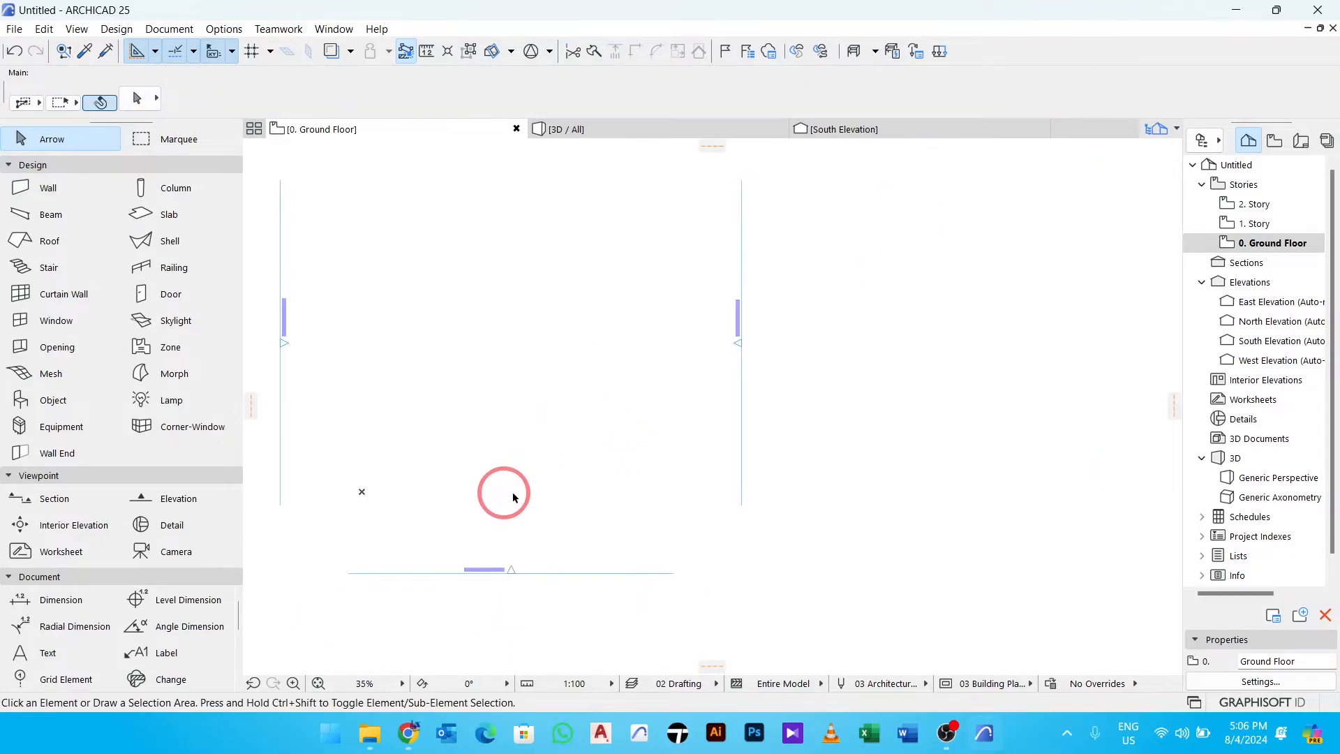
# Examine the drawing scale, structure display and pen set choices, keeping 1:100, Entire Model and 03 Architectural 100.
pyautogui.click(573, 685)
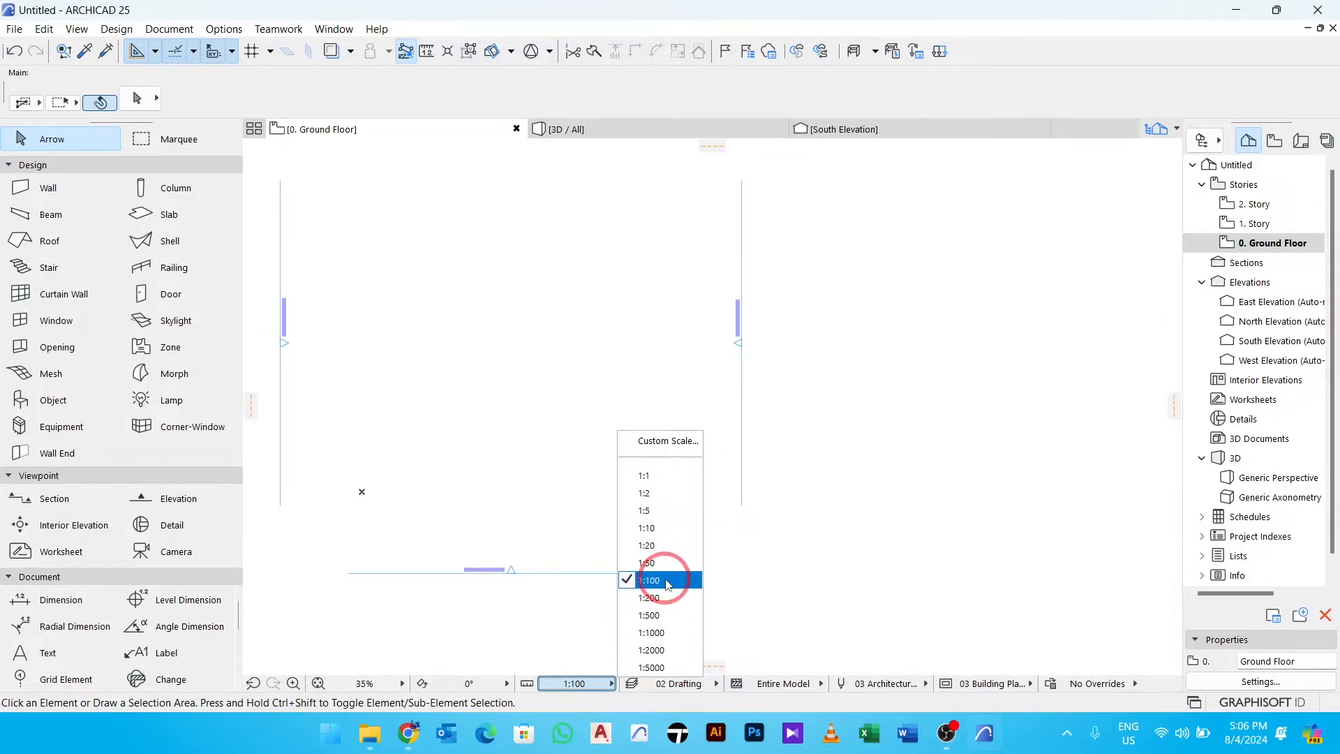
pyautogui.click(666, 583)
pyautogui.moveTo(545, 538); pyautogui.dragTo(700, 532, button='middle')
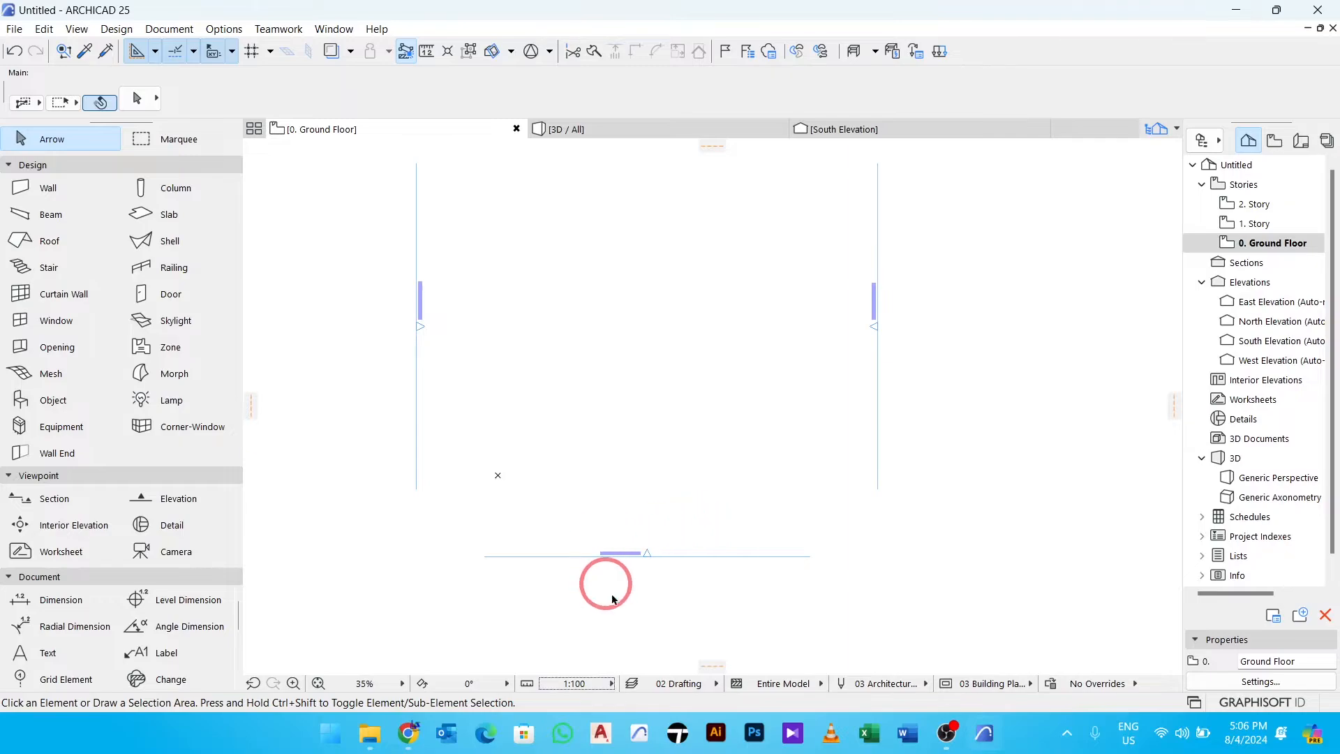
pyautogui.click(783, 684)
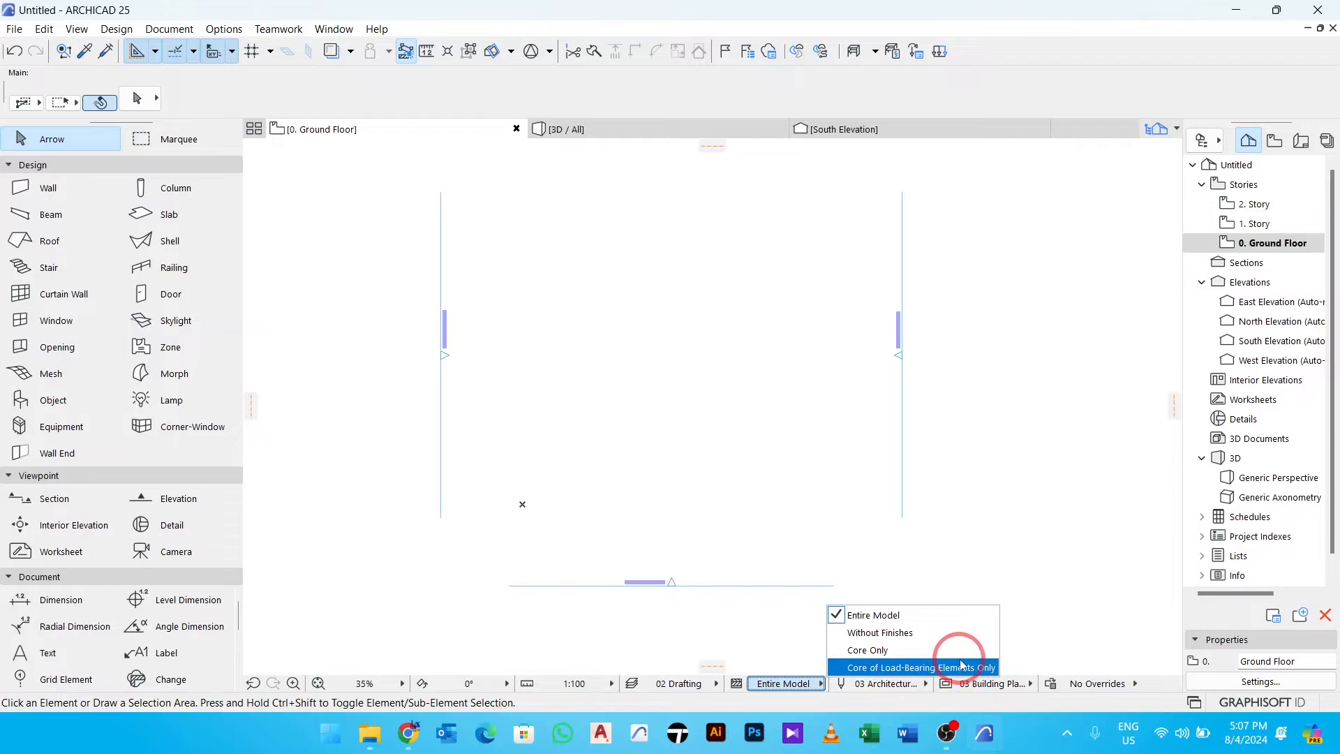
pyautogui.click(869, 617)
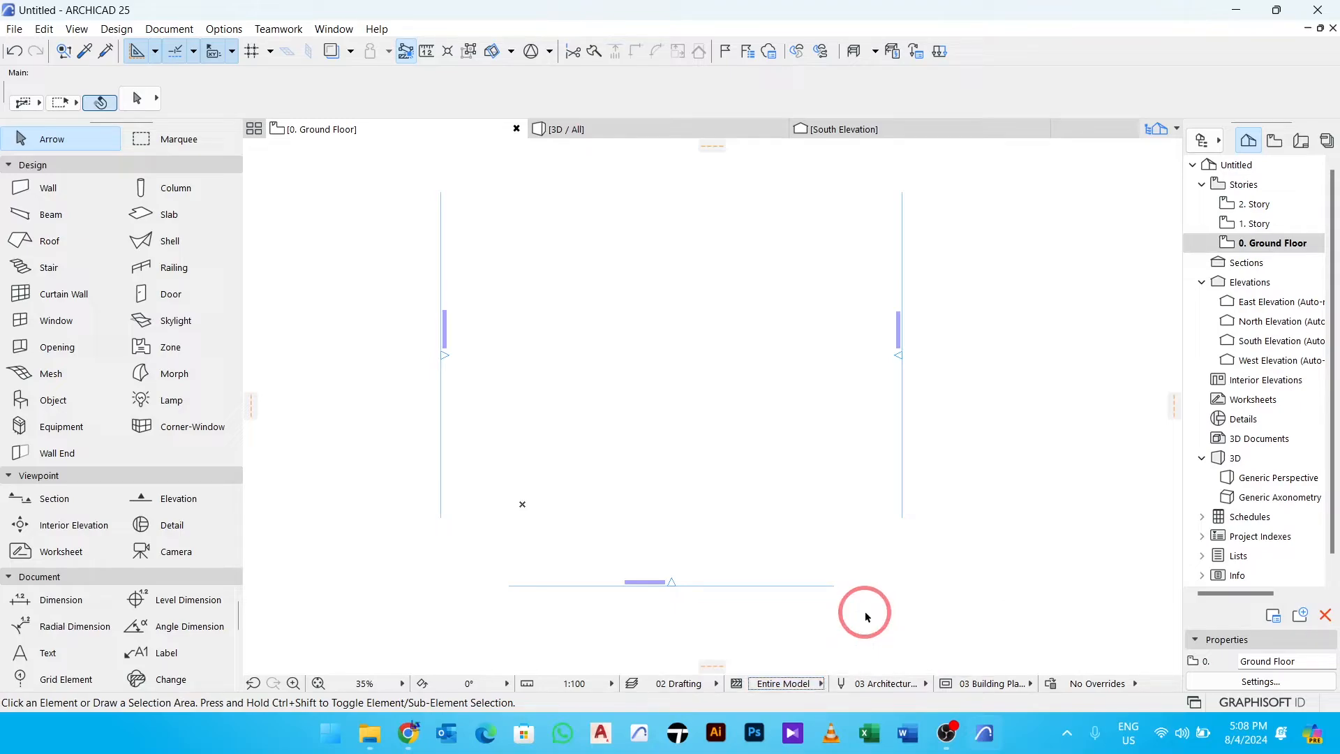
pyautogui.click(881, 689)
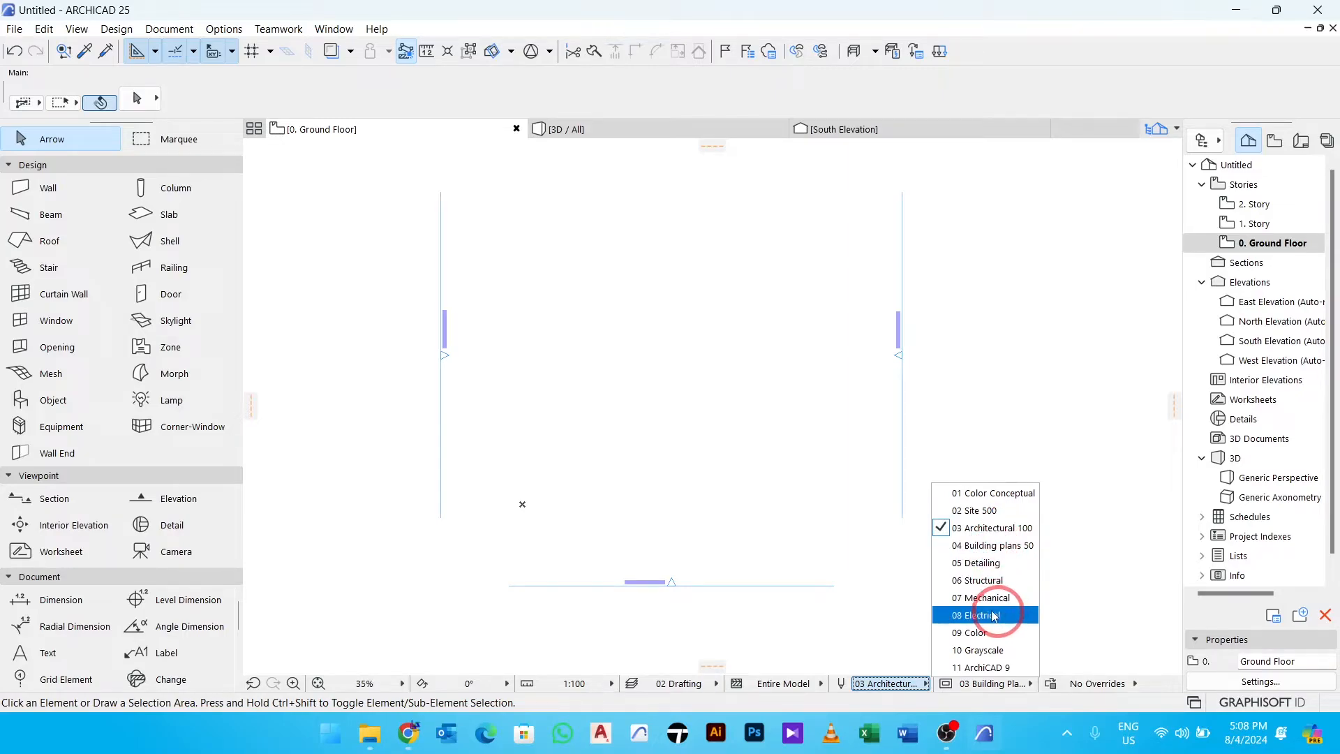
pyautogui.click(909, 640)
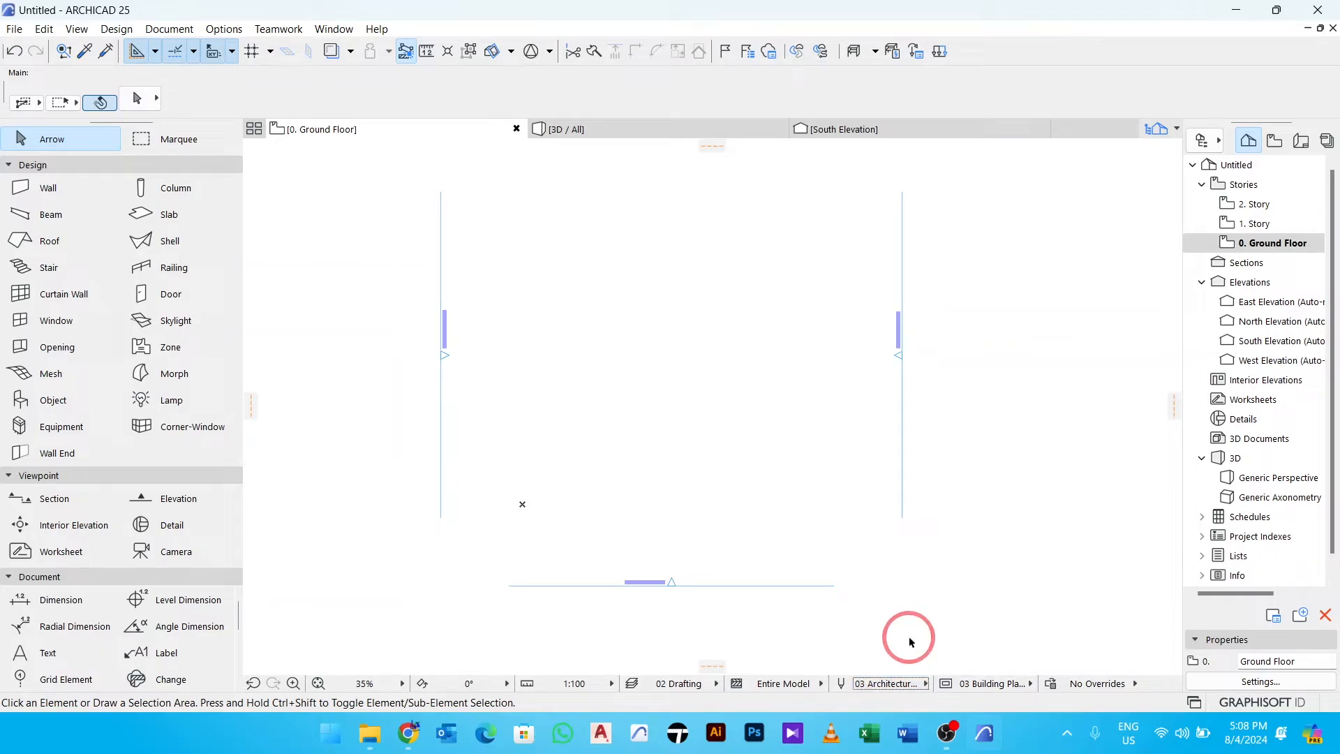
# Examine the model view option and graphic override choices, keeping 03 Building Plans and No Overrides.
pyautogui.click(986, 685)
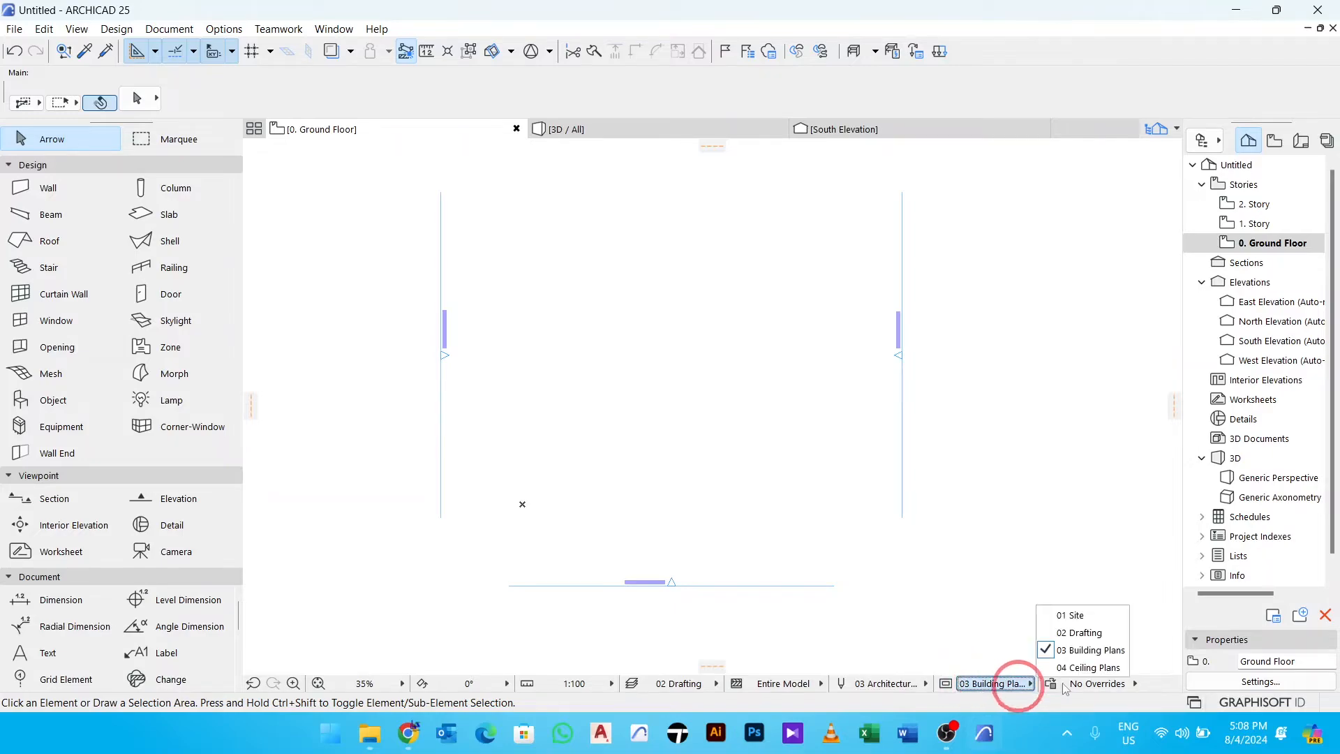
pyautogui.click(1082, 653)
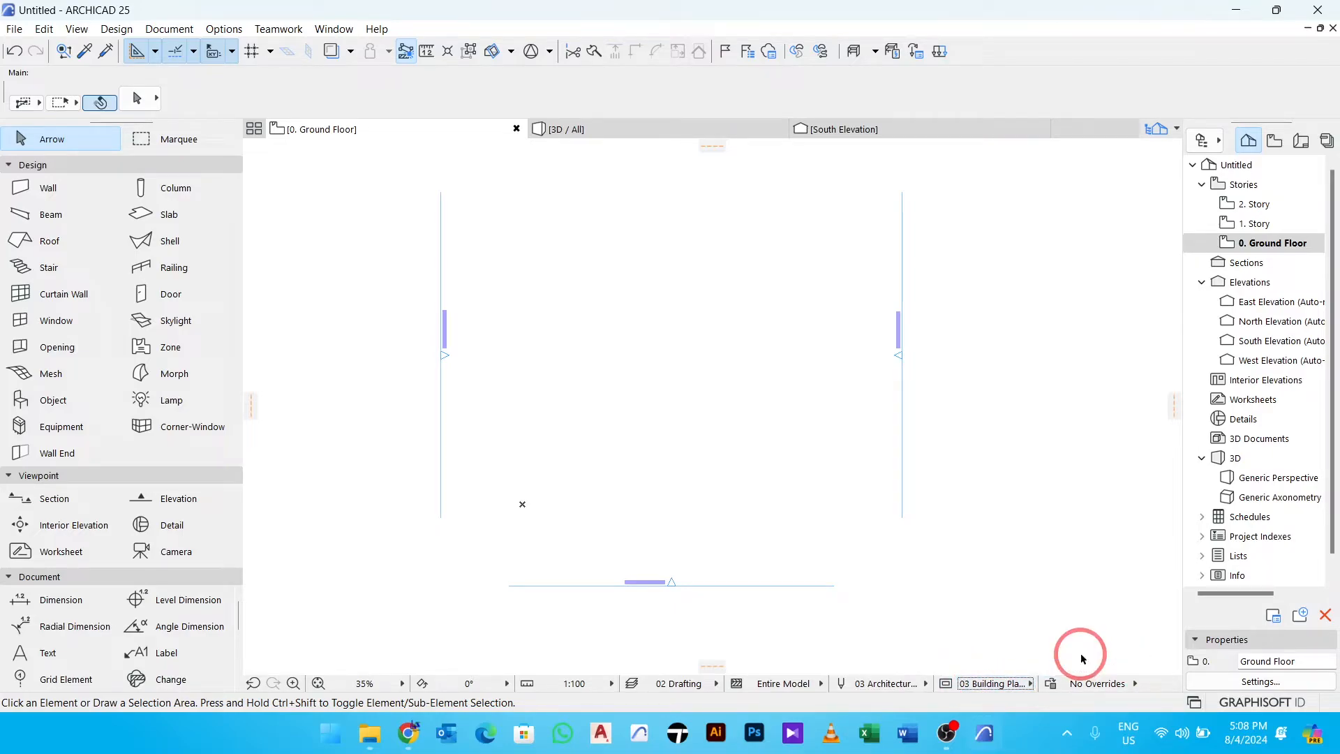
pyautogui.click(1008, 685)
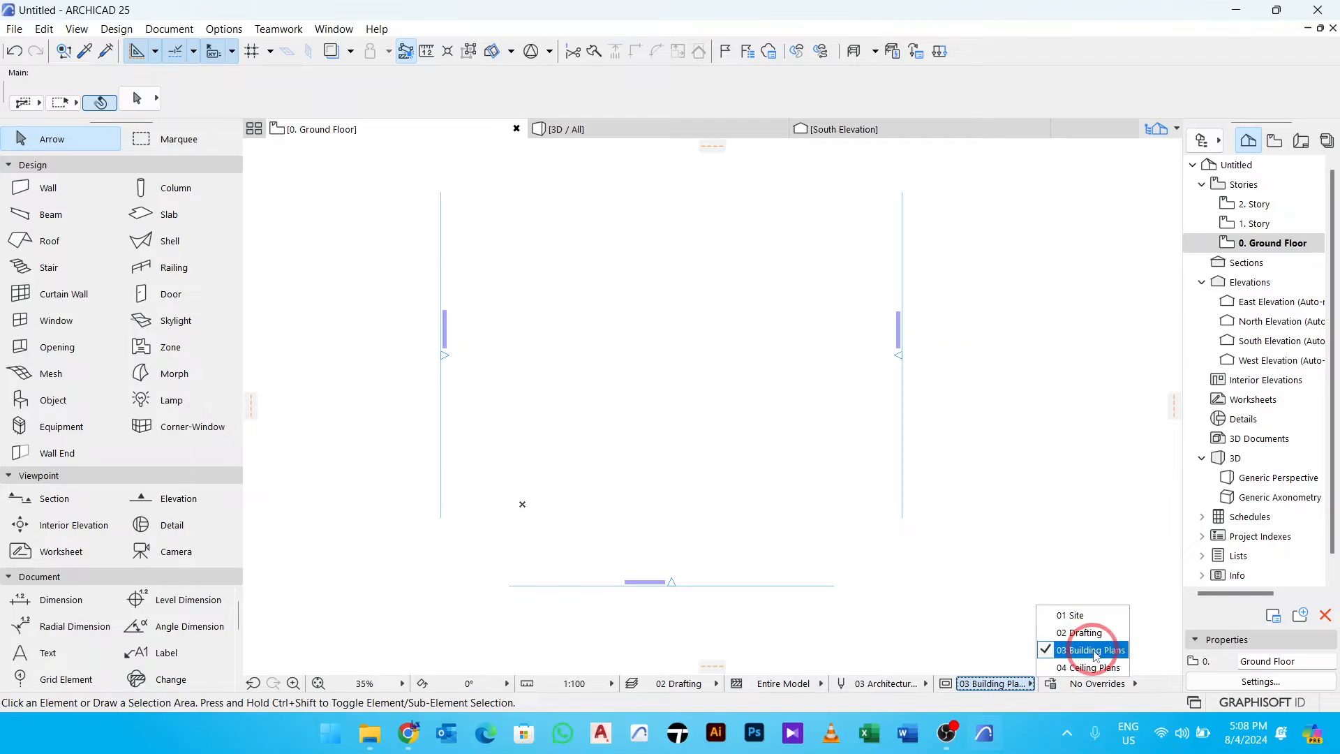
pyautogui.click(1096, 653)
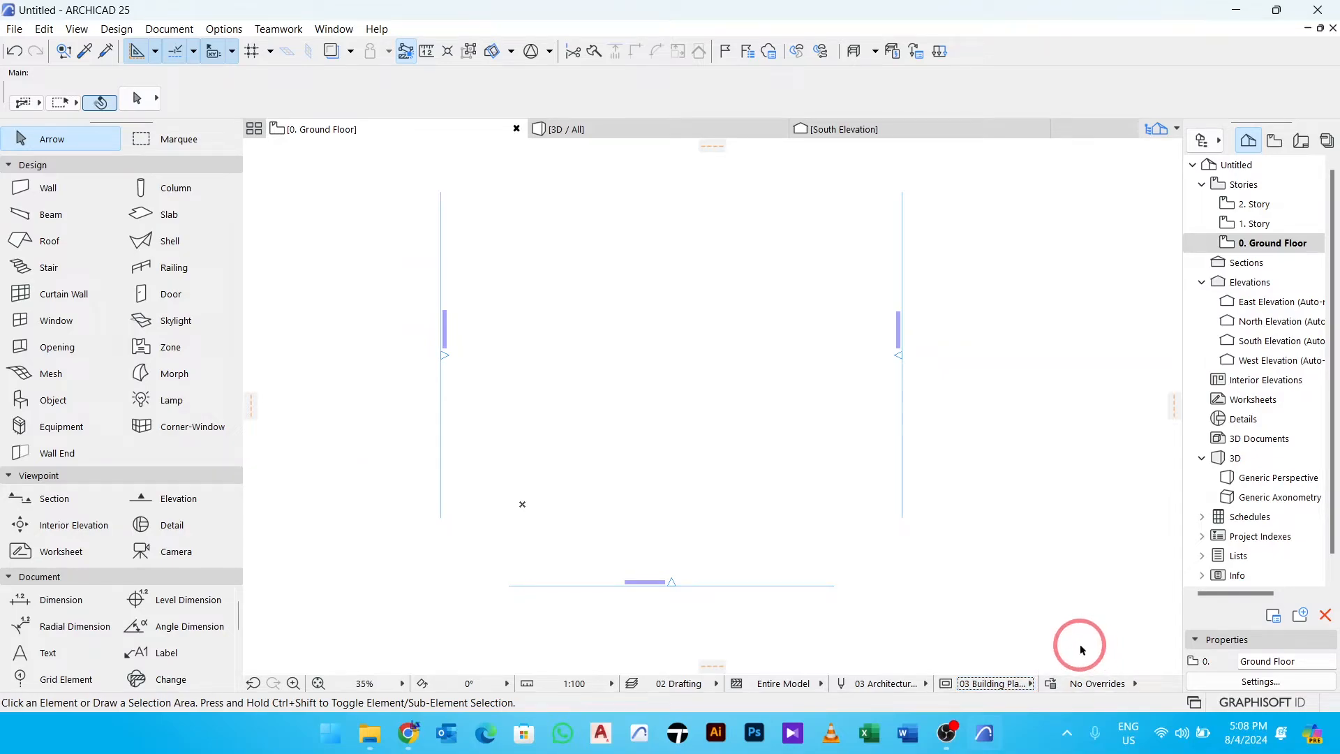
pyautogui.click(1100, 684)
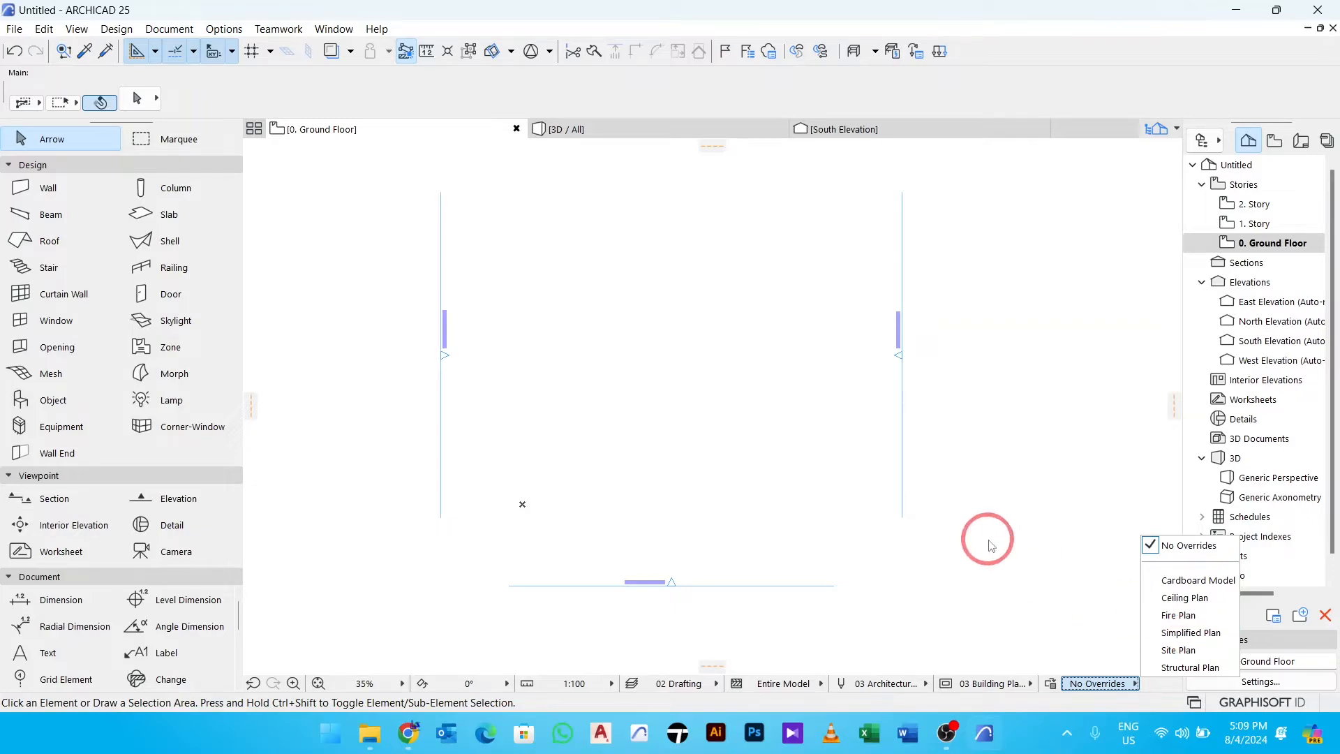
pyautogui.click(686, 388)
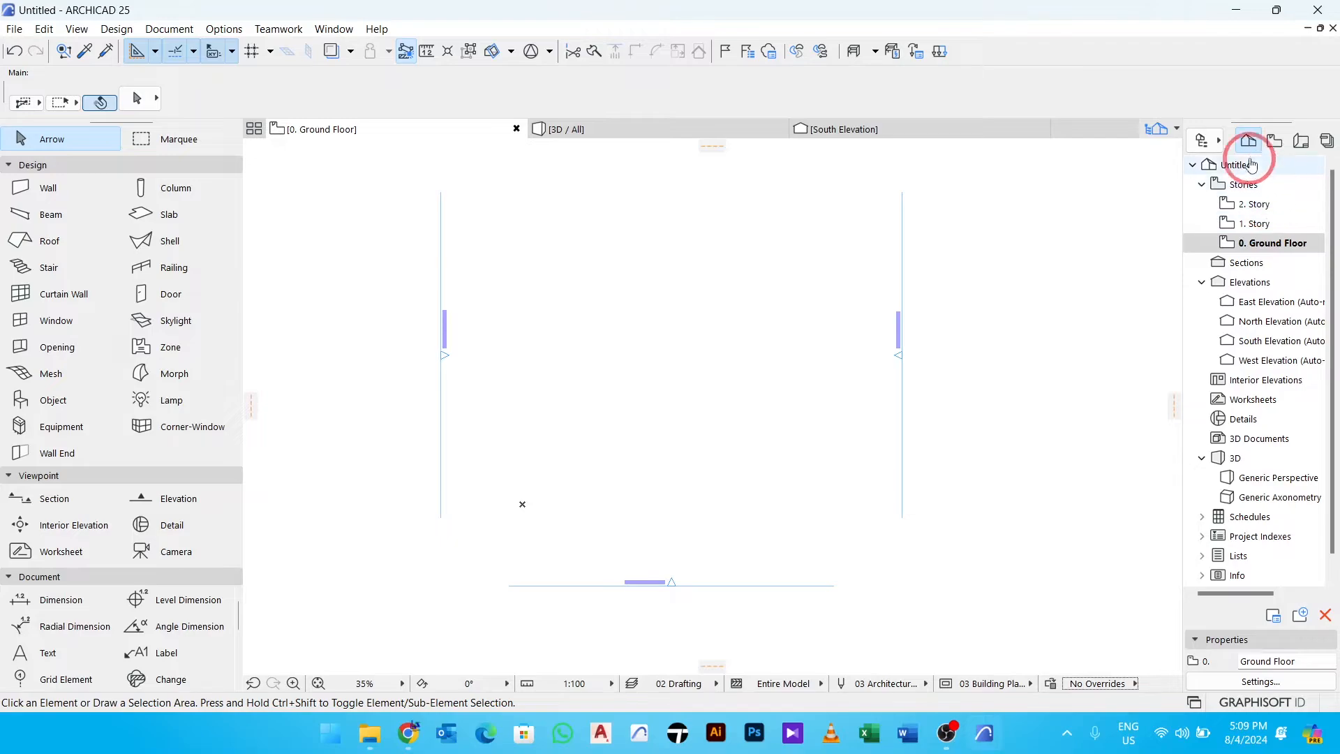
# Hide the Navigator and show it again.
pyautogui.click(1211, 141)
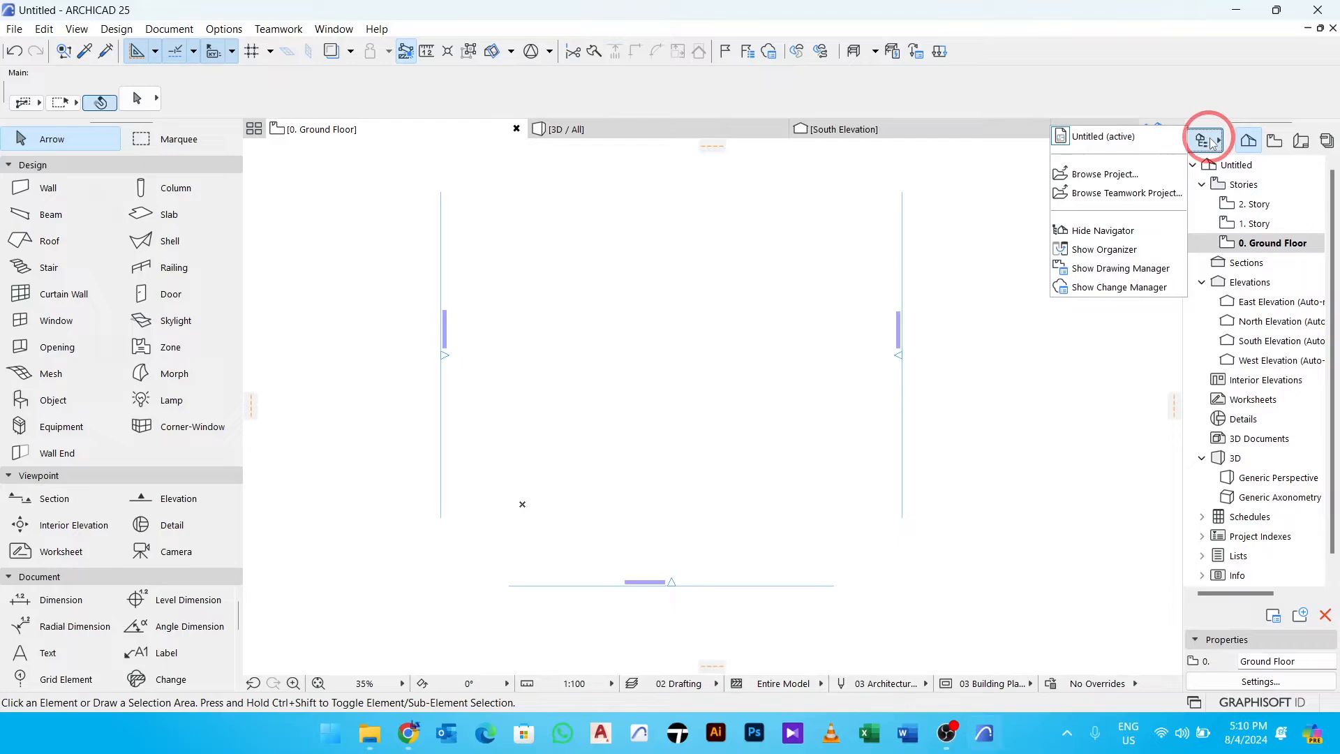
pyautogui.click(1124, 232)
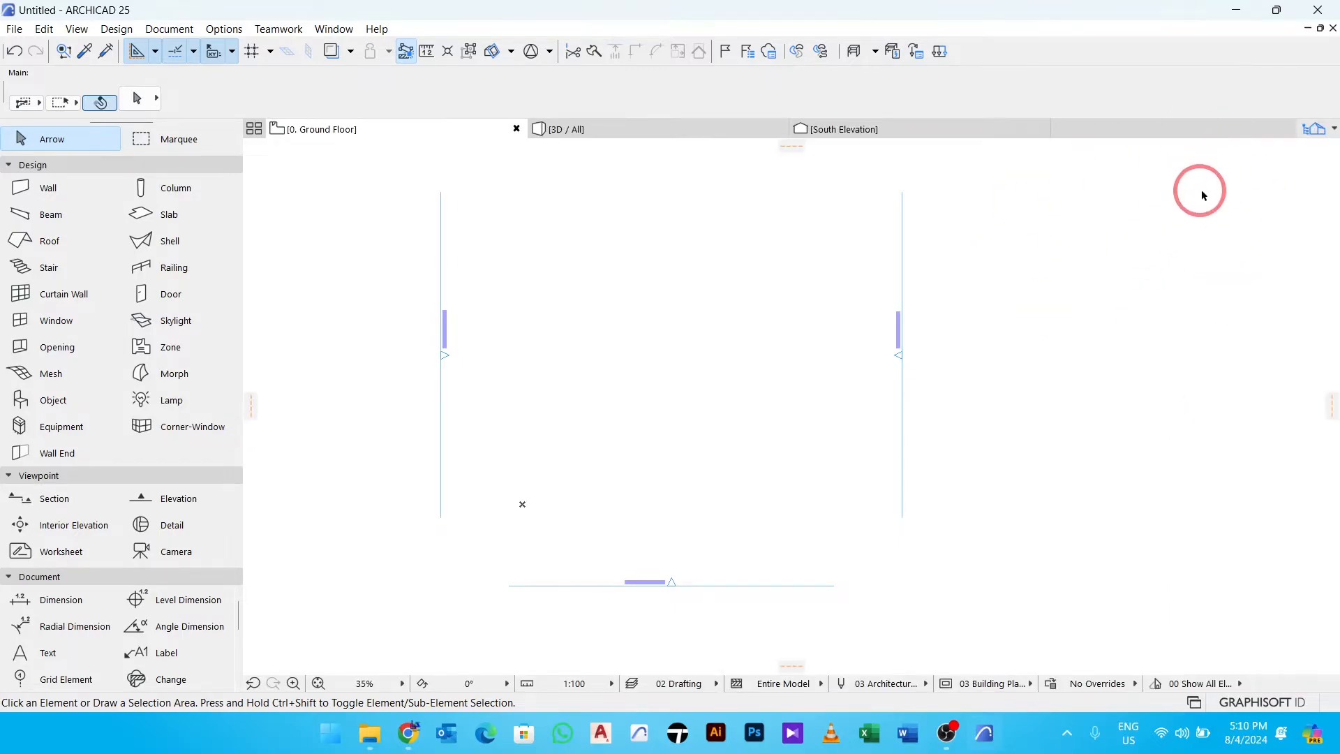
pyautogui.click(1328, 134)
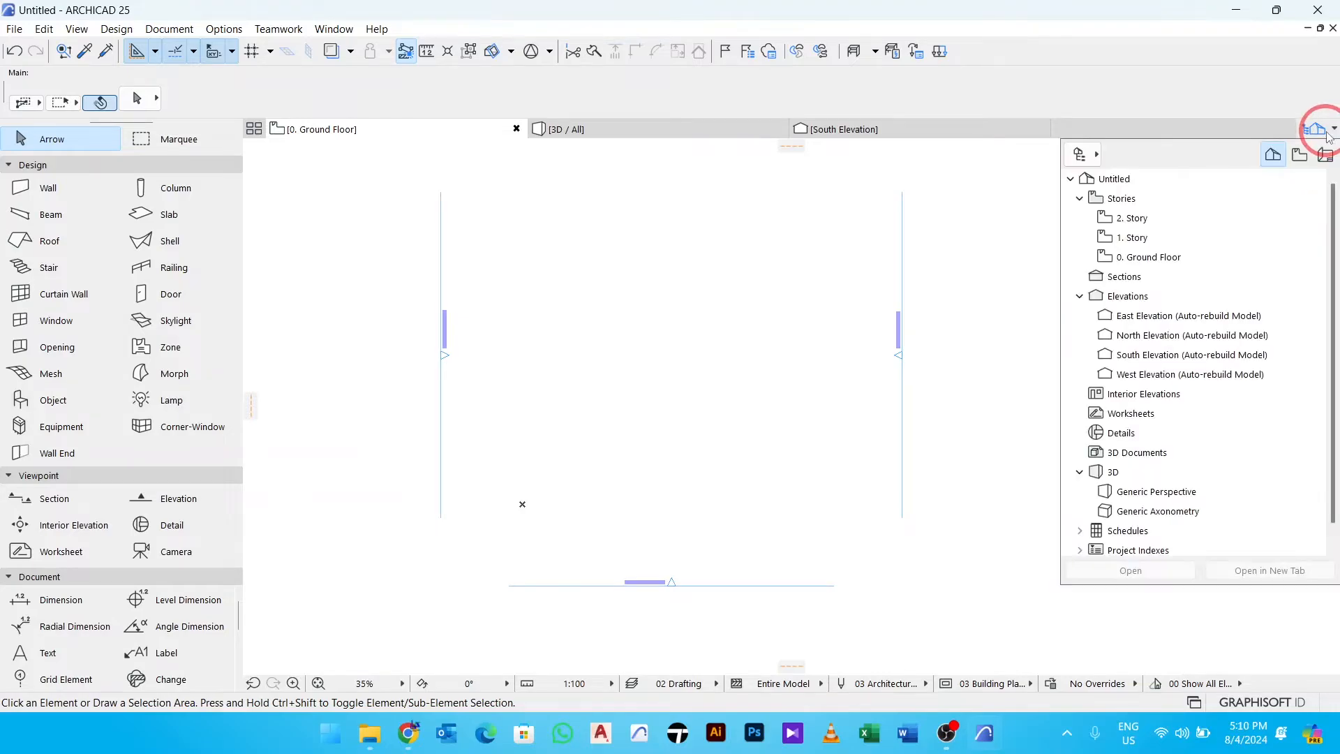
pyautogui.click(1082, 155)
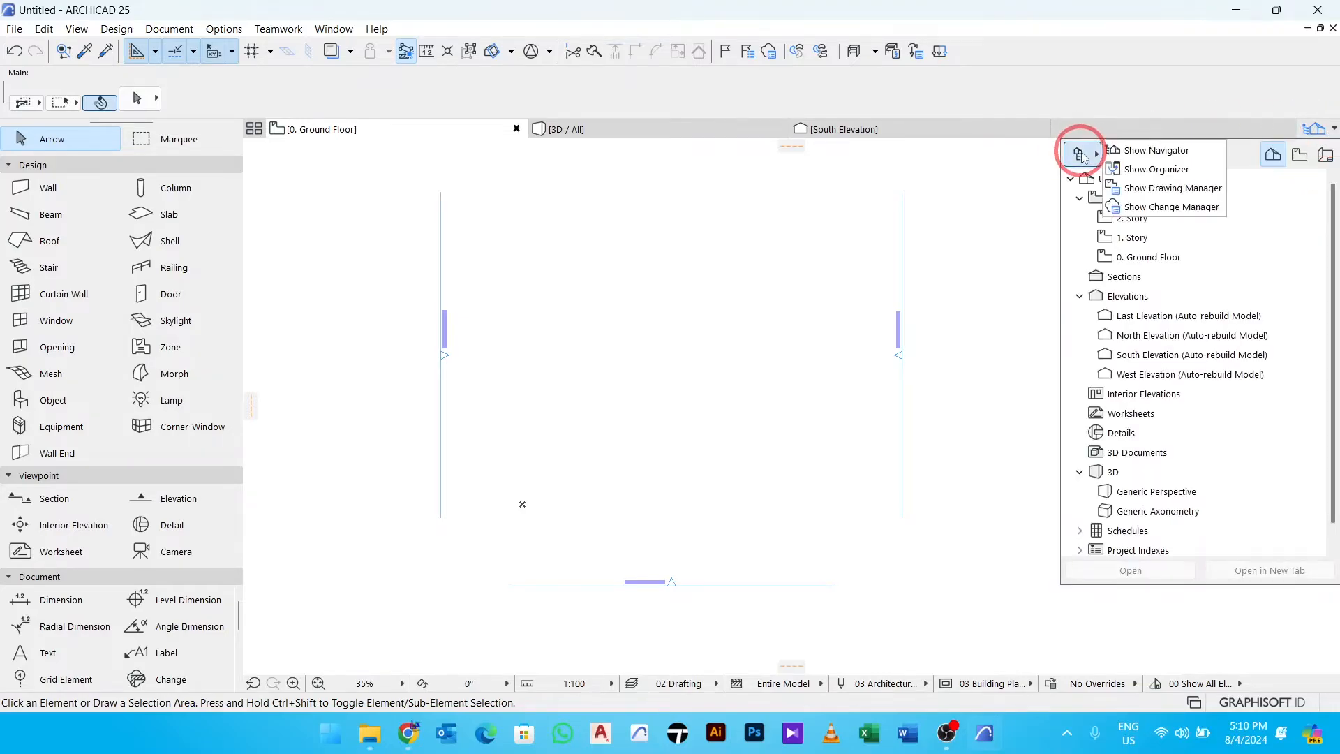
pyautogui.click(1140, 154)
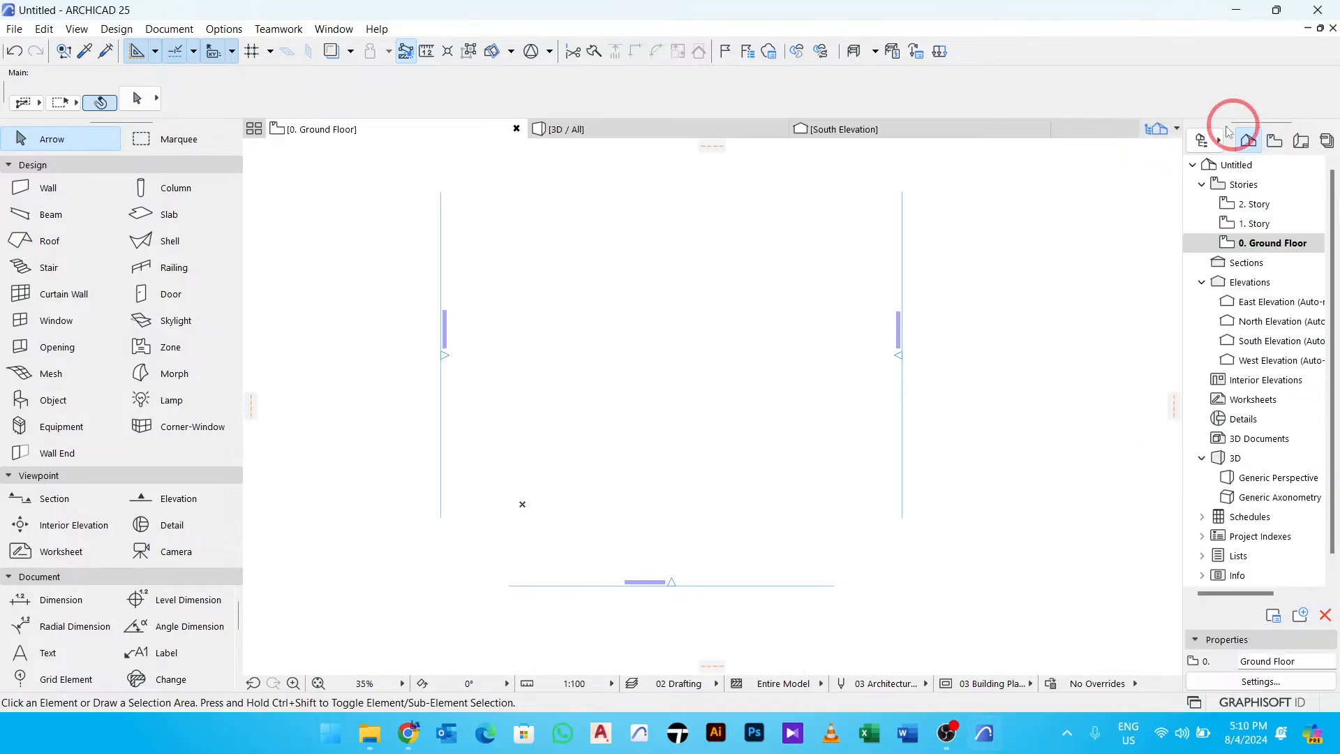
# Examine the Project Map from its stories to its help entry and compare it with the View Map's plans and elevations.
pyautogui.click(1249, 140)
pyautogui.click(1281, 188)
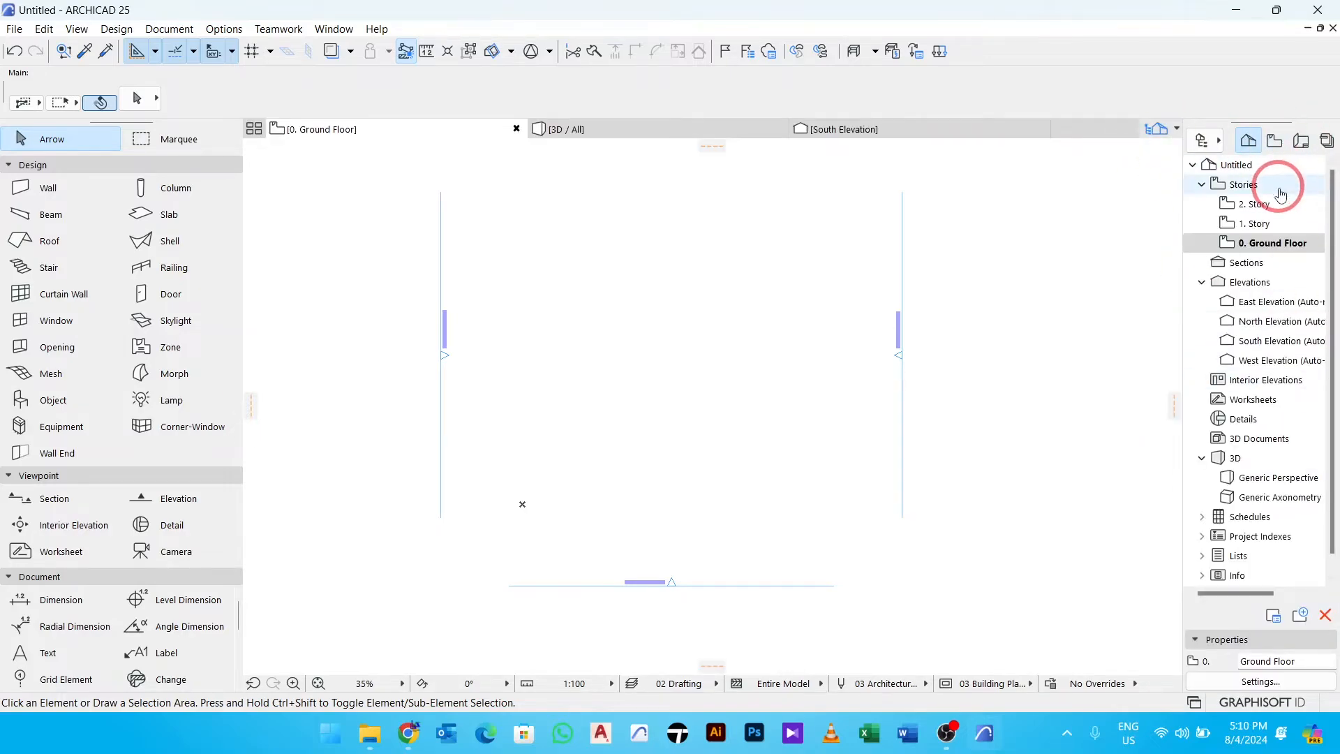
pyautogui.click(1305, 279)
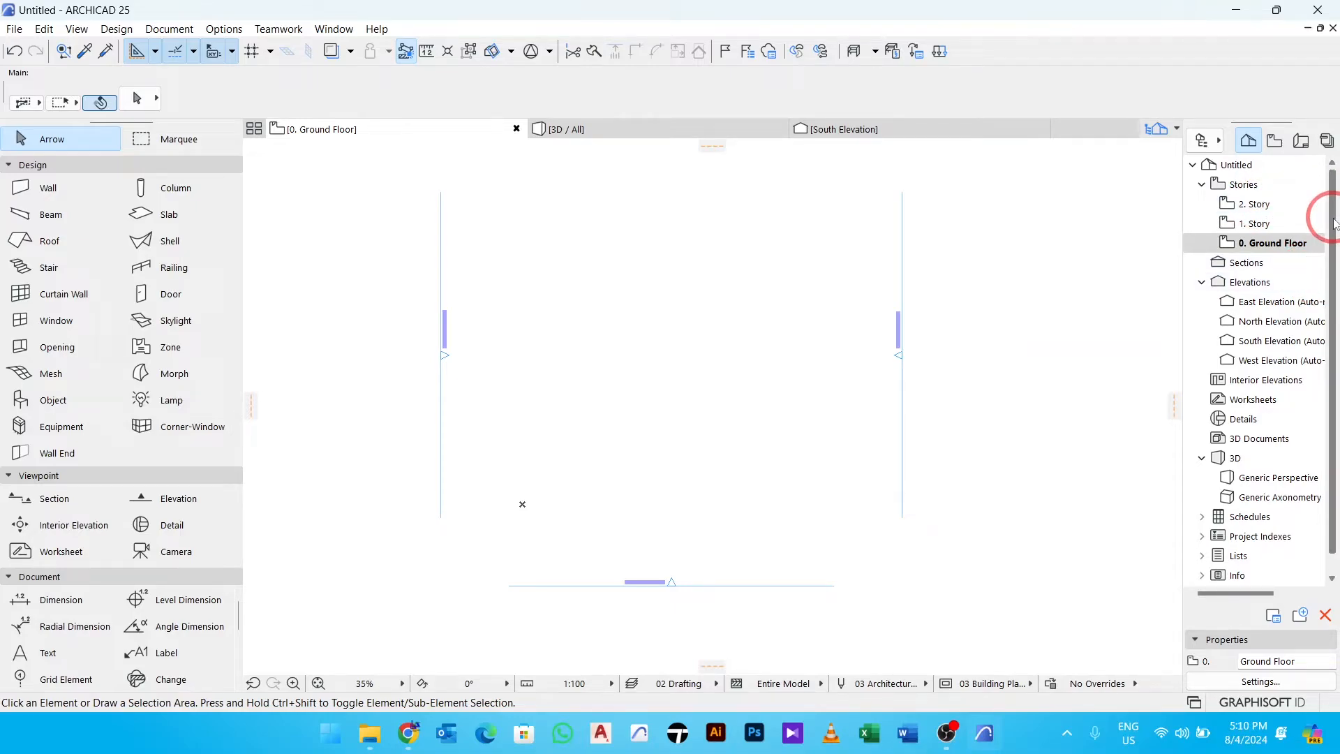
pyautogui.moveTo(1333, 224); pyautogui.dragTo(1335, 235)
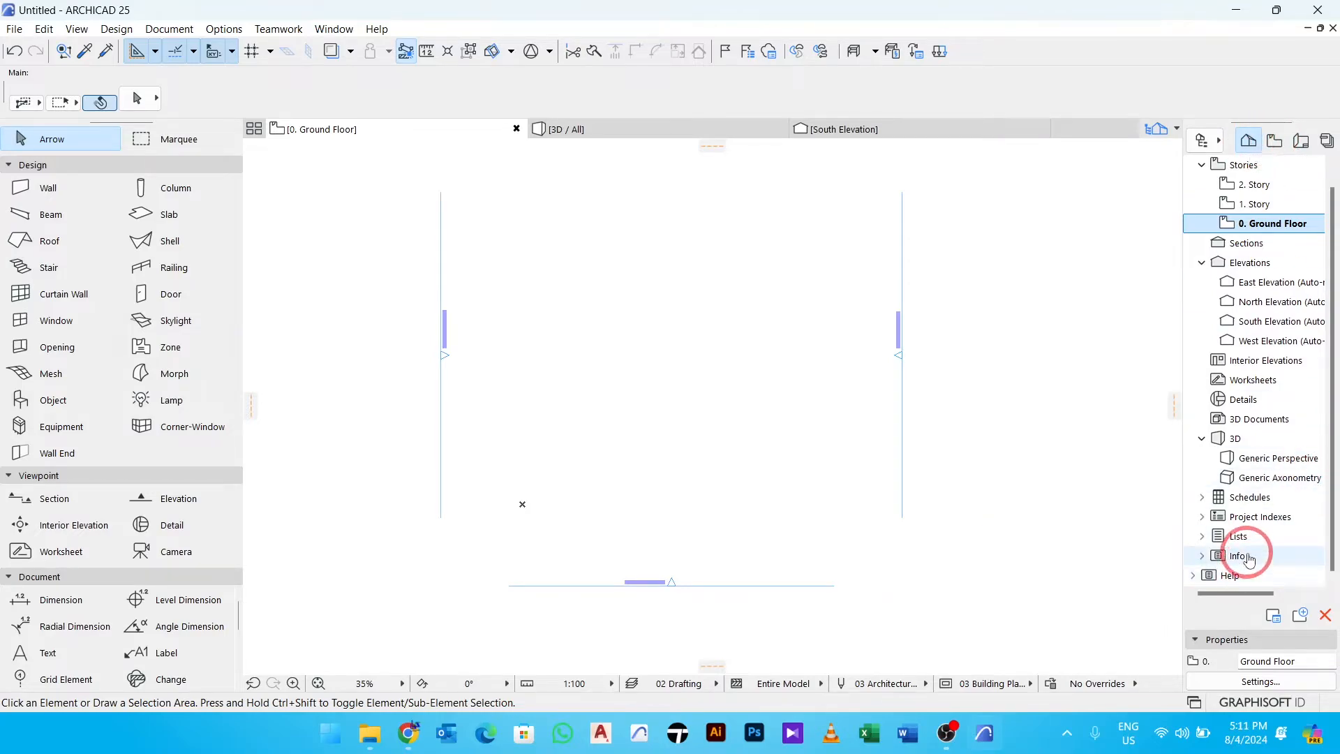
pyautogui.moveTo(1338, 495); pyautogui.dragTo(1336, 477)
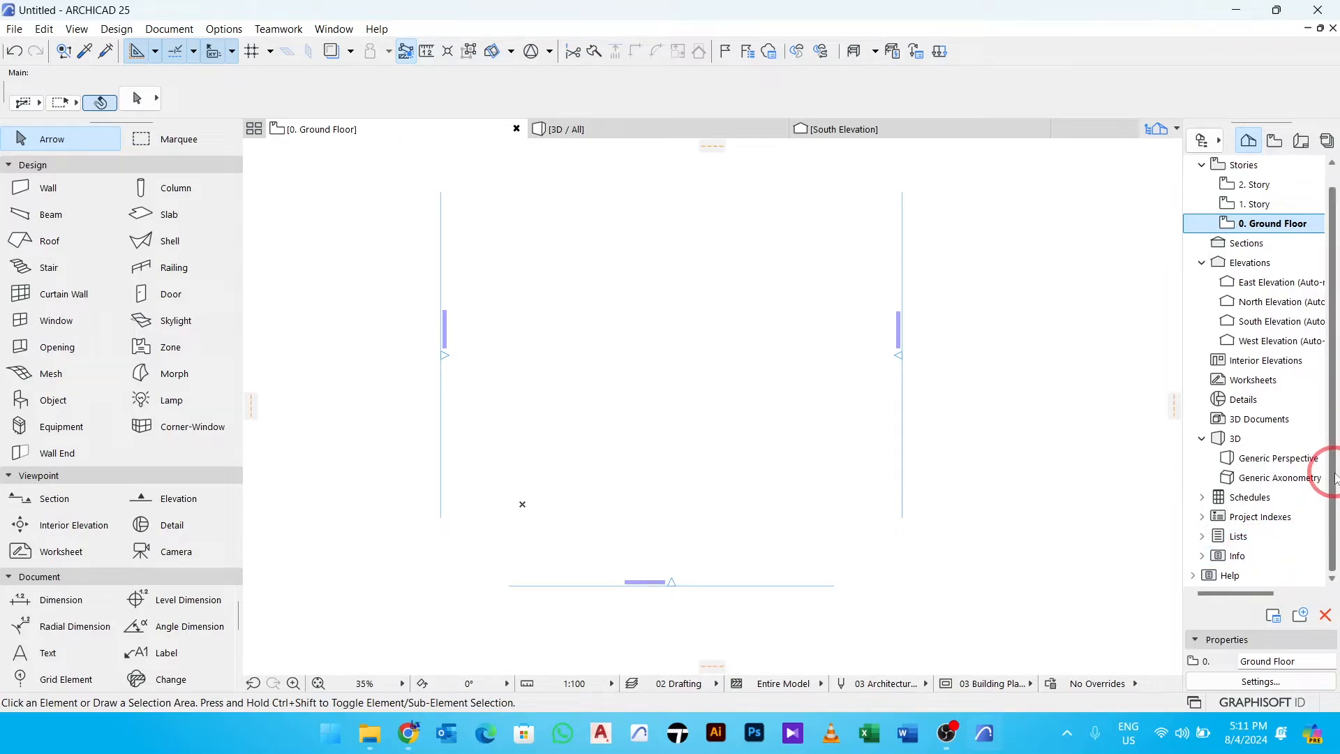
pyautogui.click(1274, 141)
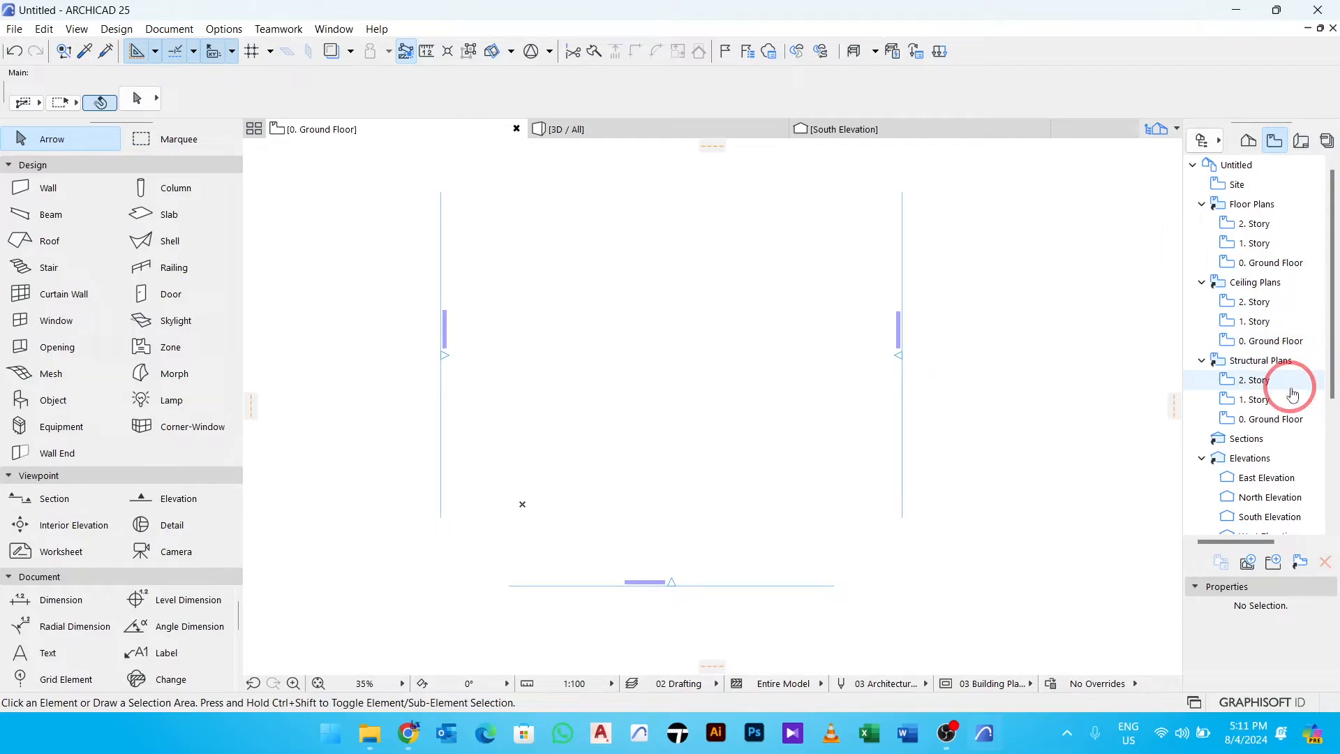
pyautogui.click(1248, 142)
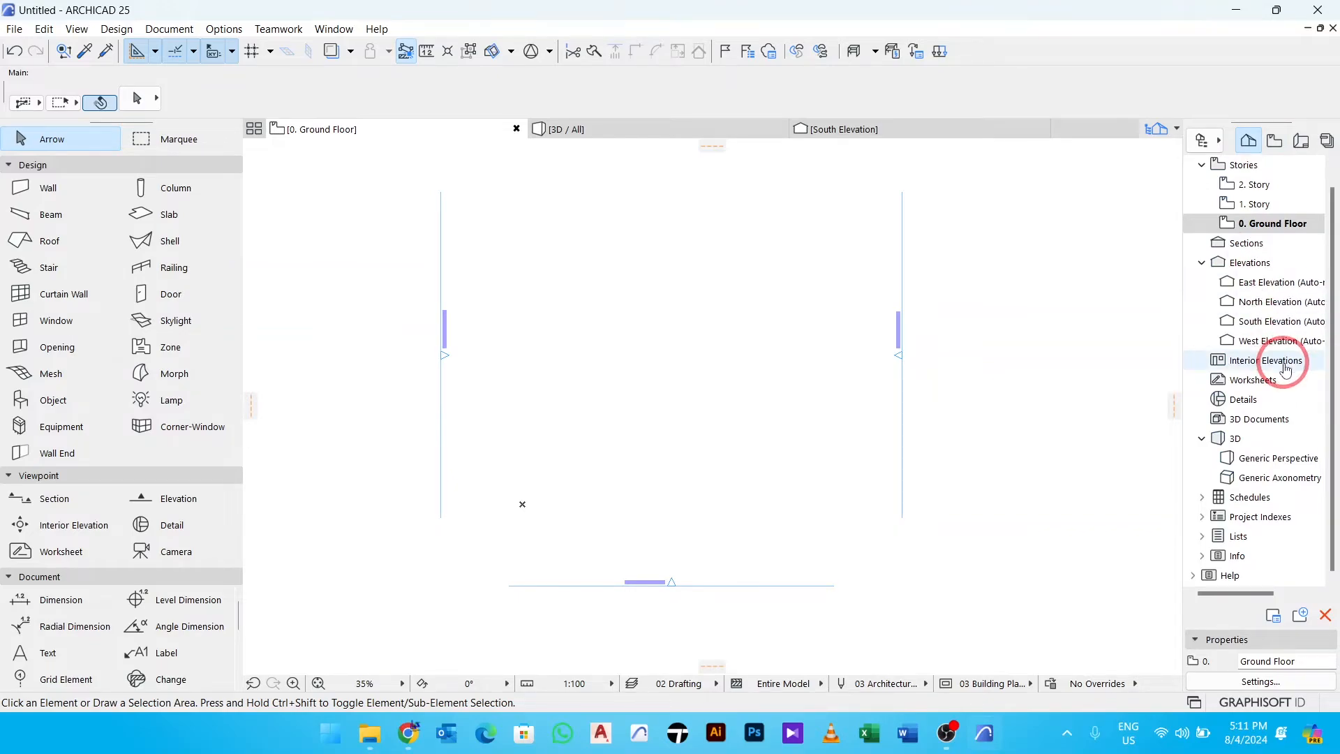
pyautogui.scroll(1, 1277, 349)
pyautogui.click(1277, 143)
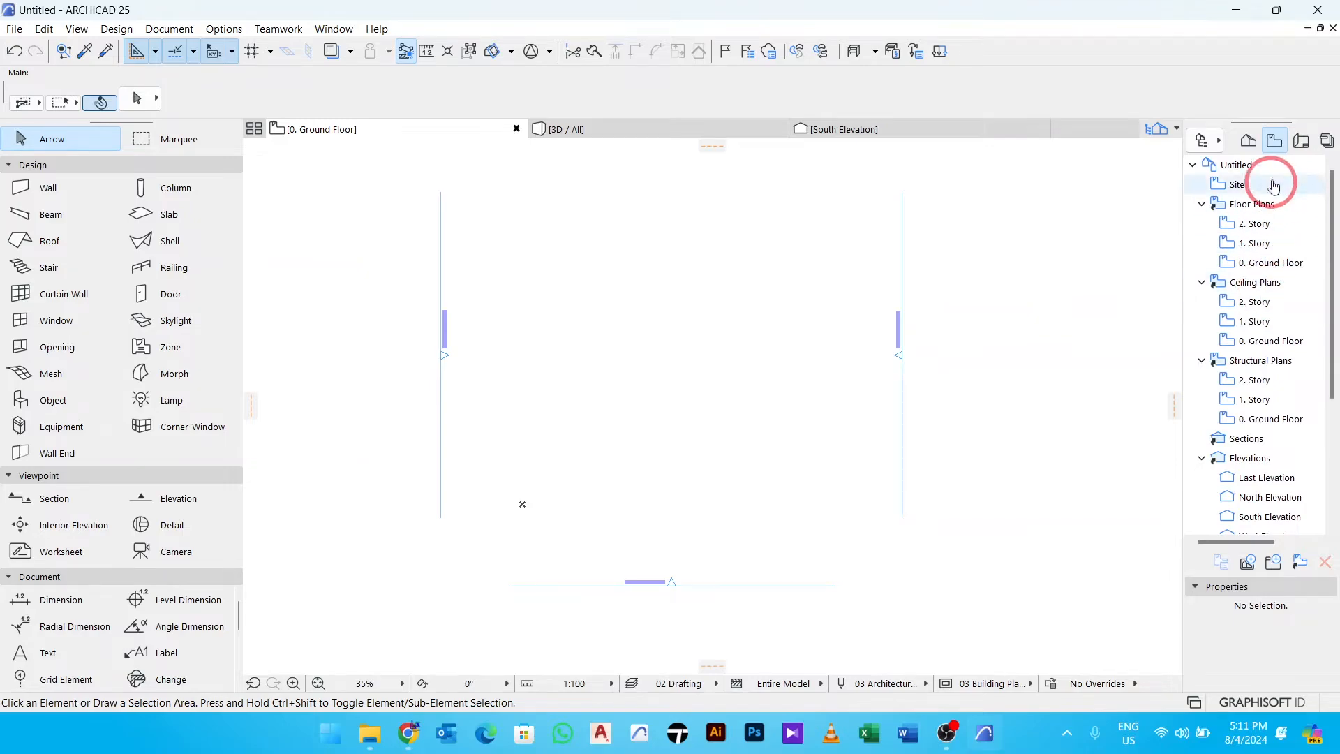
# Examine the Layout Book's floor plan, elevation and master layouts and the publisher set of layouts.
pyautogui.click(1300, 143)
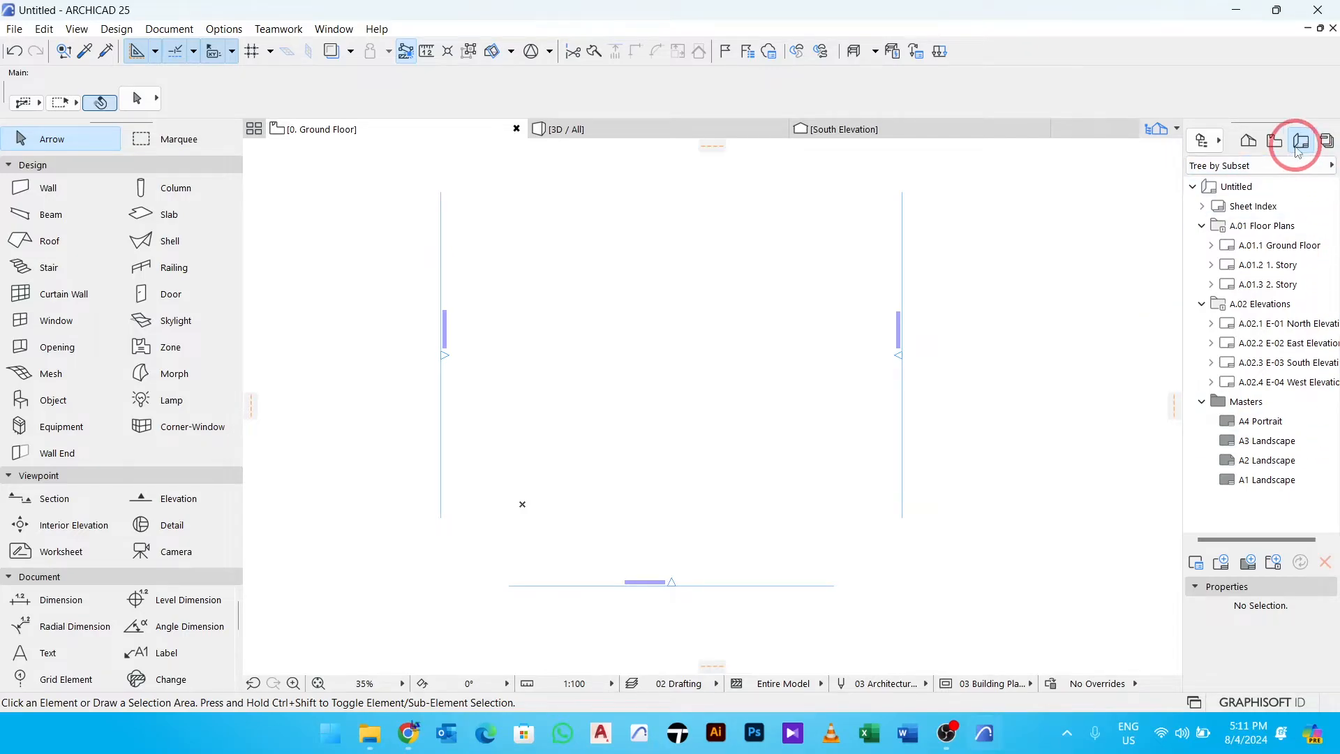
pyautogui.moveTo(1288, 343); pyautogui.dragTo(1034, 352)
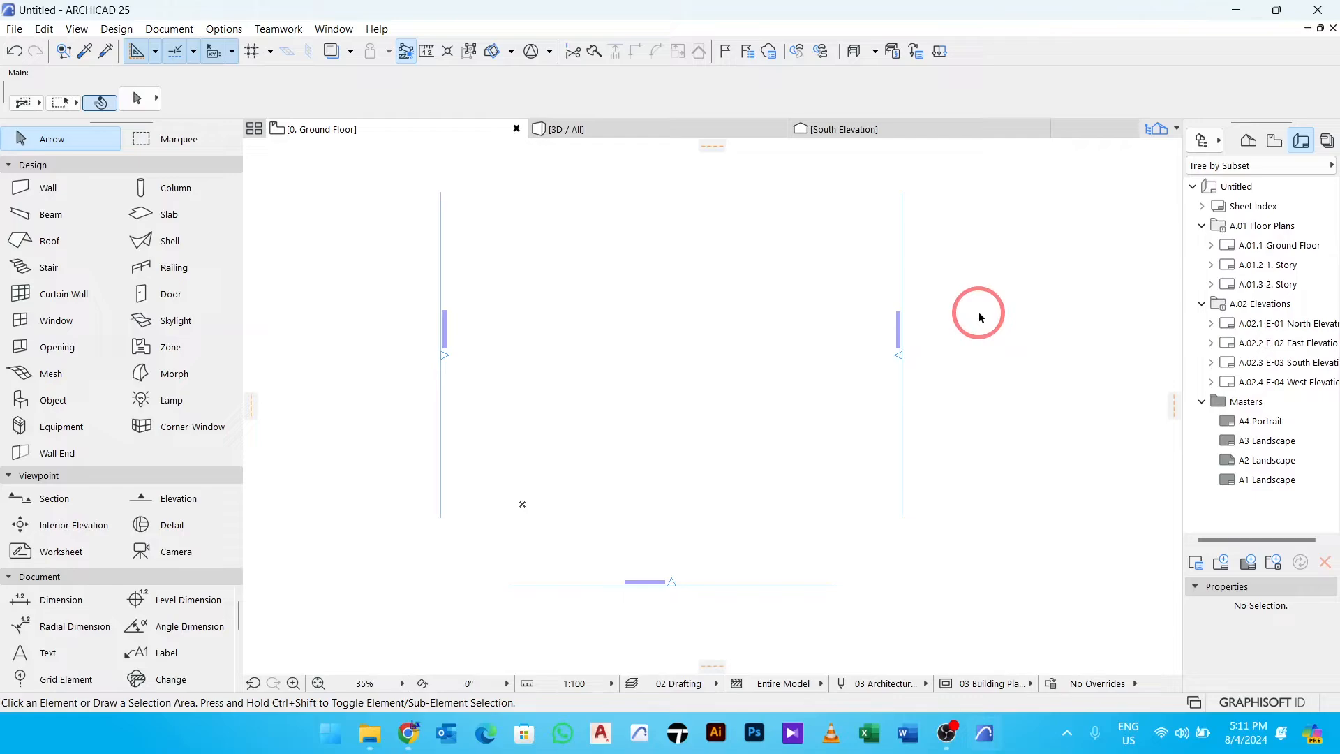
pyautogui.click(1327, 142)
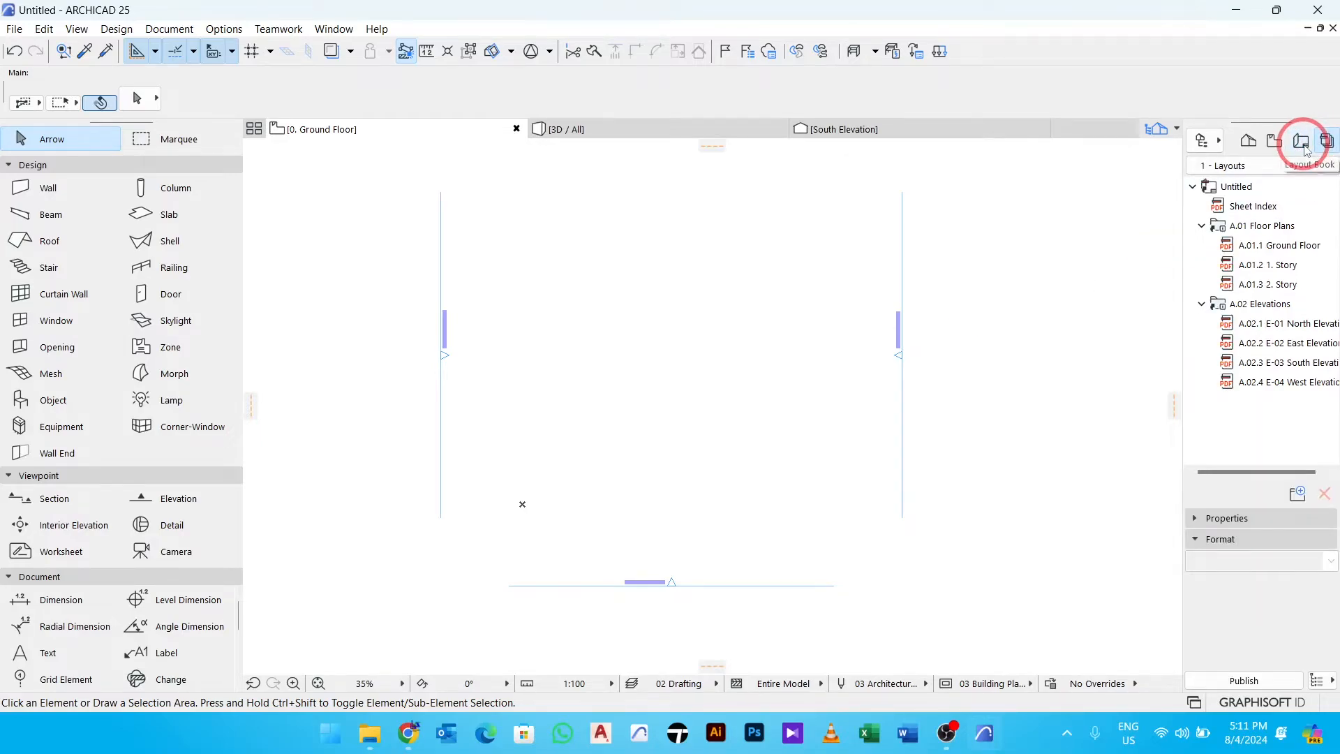
pyautogui.click(1306, 148)
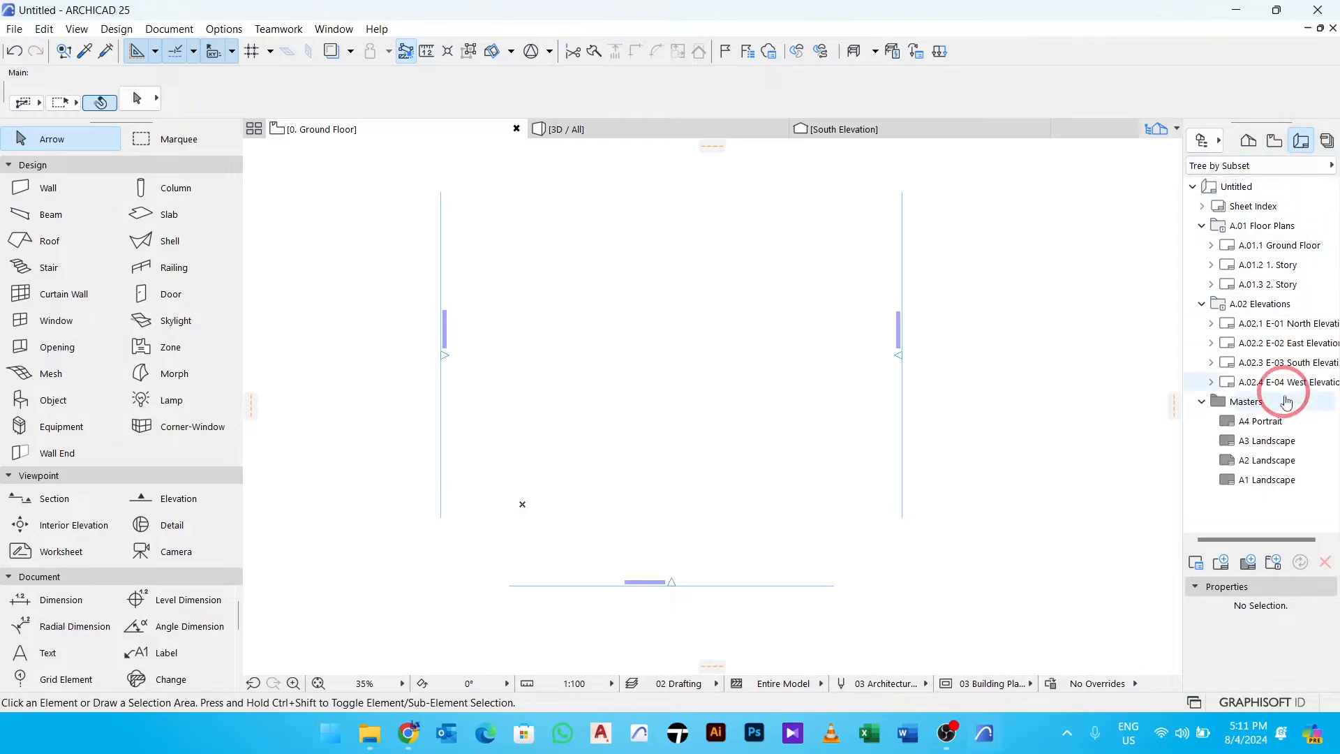
# Review the 1 - Layouts publisher set's sheet index, floor plans and elevations, and return to the Project Map.
pyautogui.click(1327, 142)
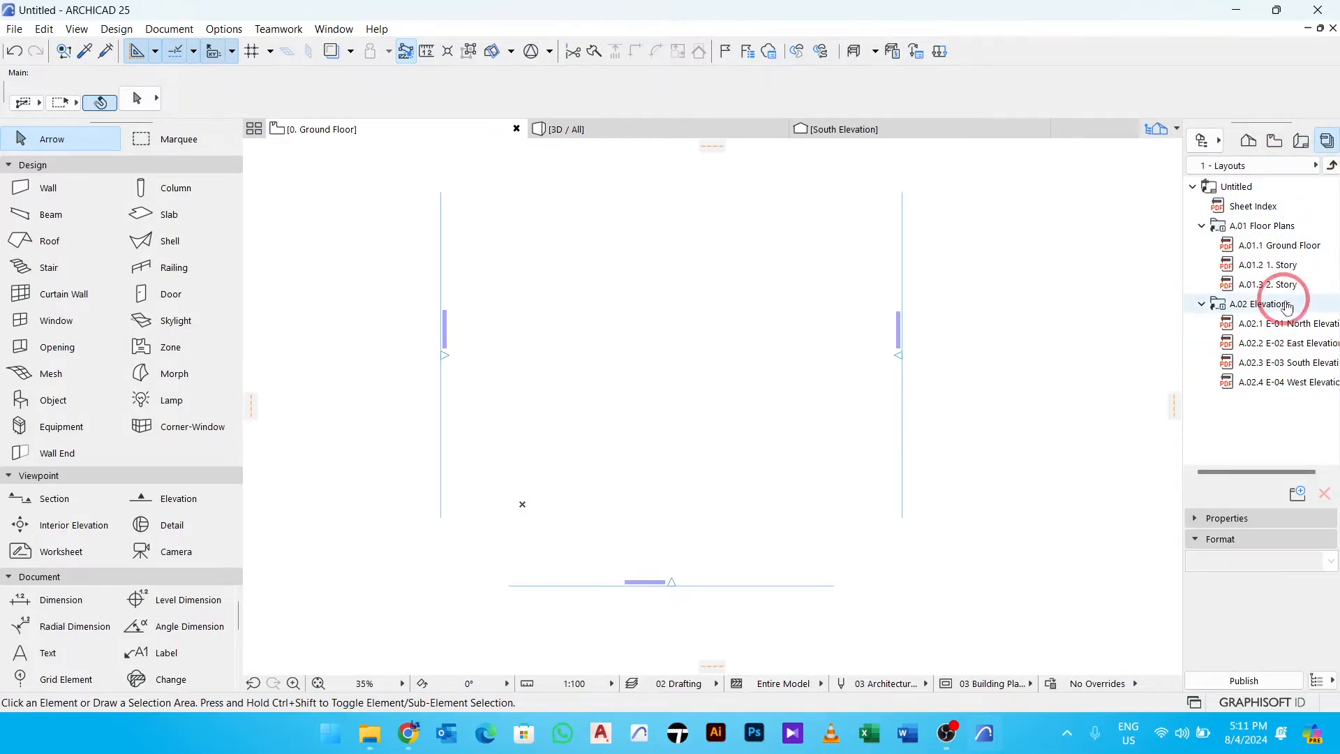
pyautogui.click(1297, 212)
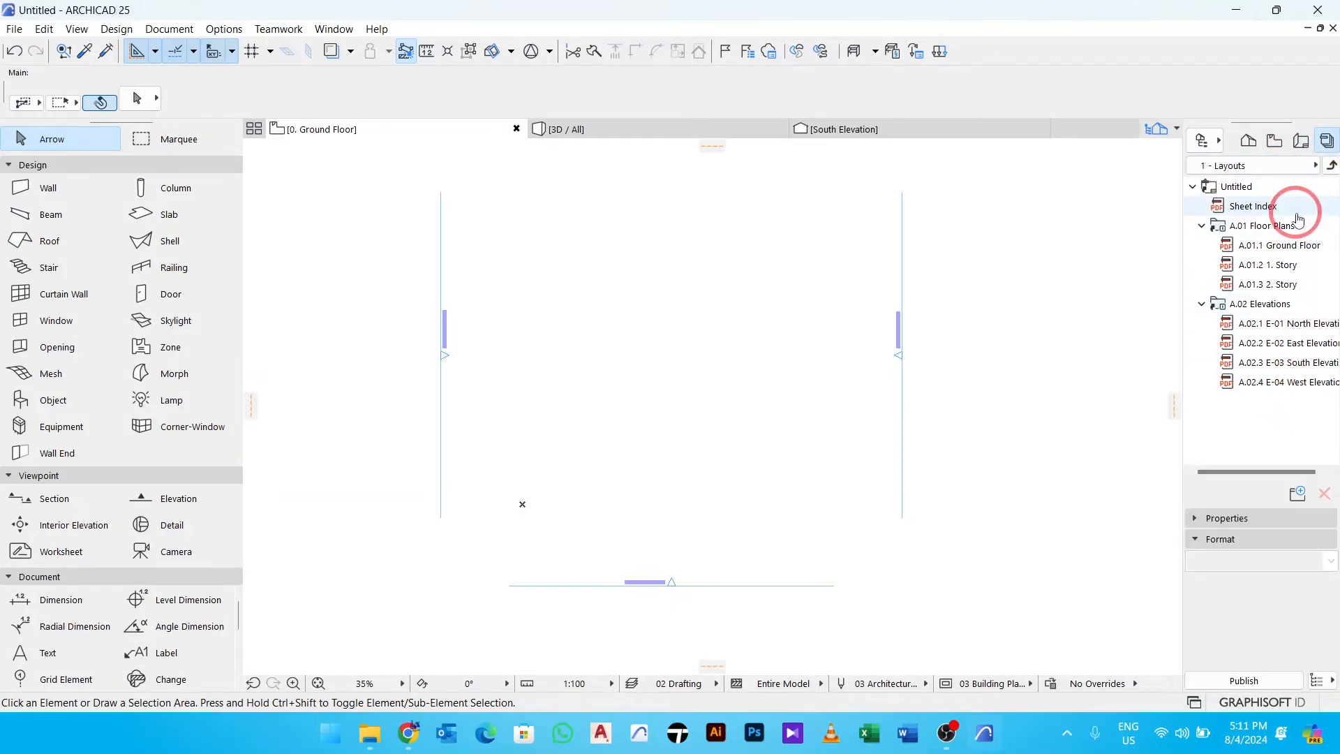
pyautogui.click(1296, 223)
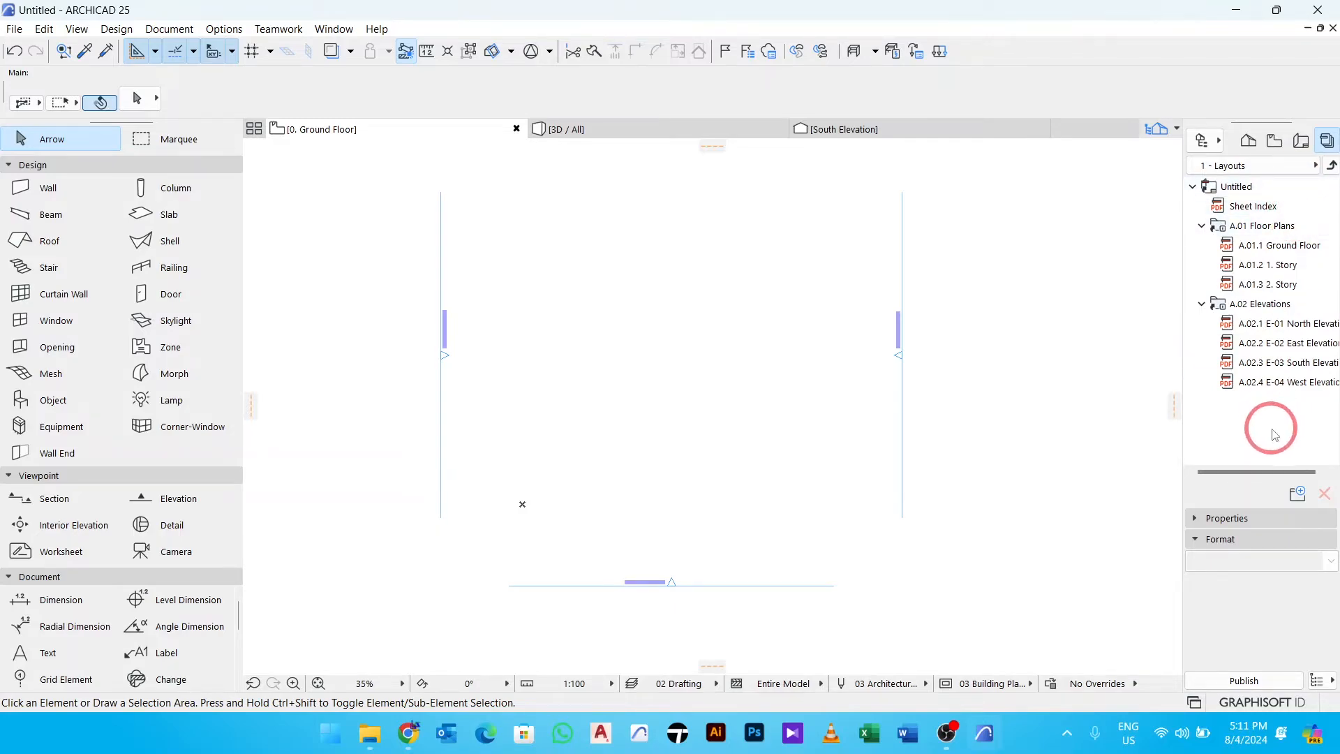
pyautogui.click(1249, 145)
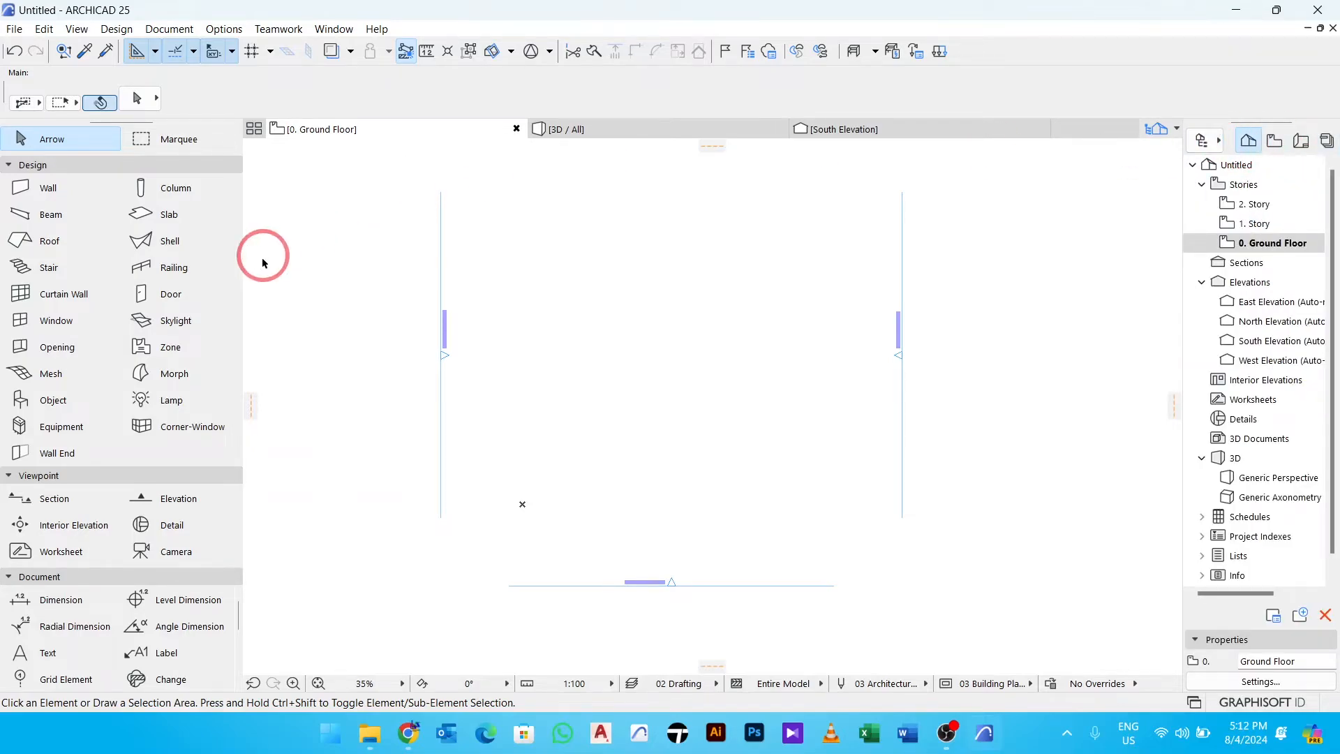
# Review the length unit choices in the project's Working Units, keeping millimeter with 0 decimals.
pyautogui.moveTo(607, 419); pyautogui.dragTo(604, 468, button='middle')
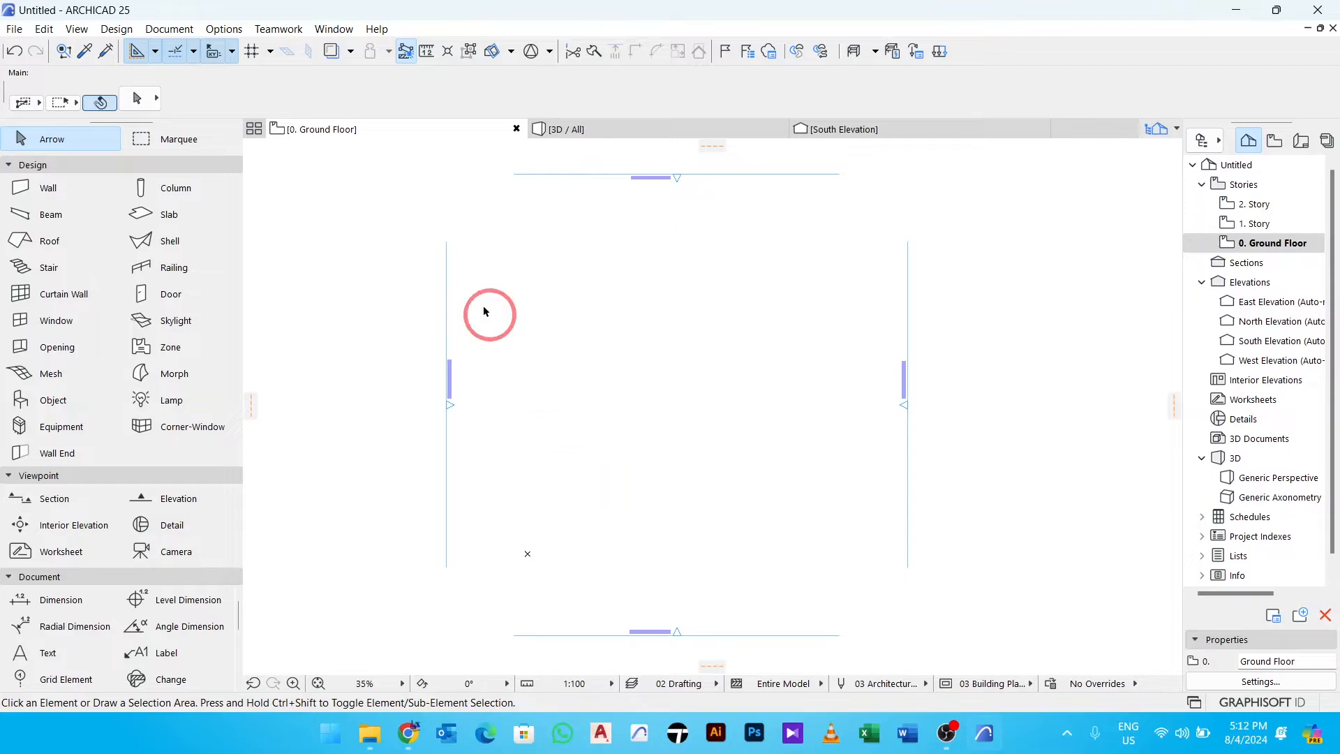
pyautogui.click(223, 29)
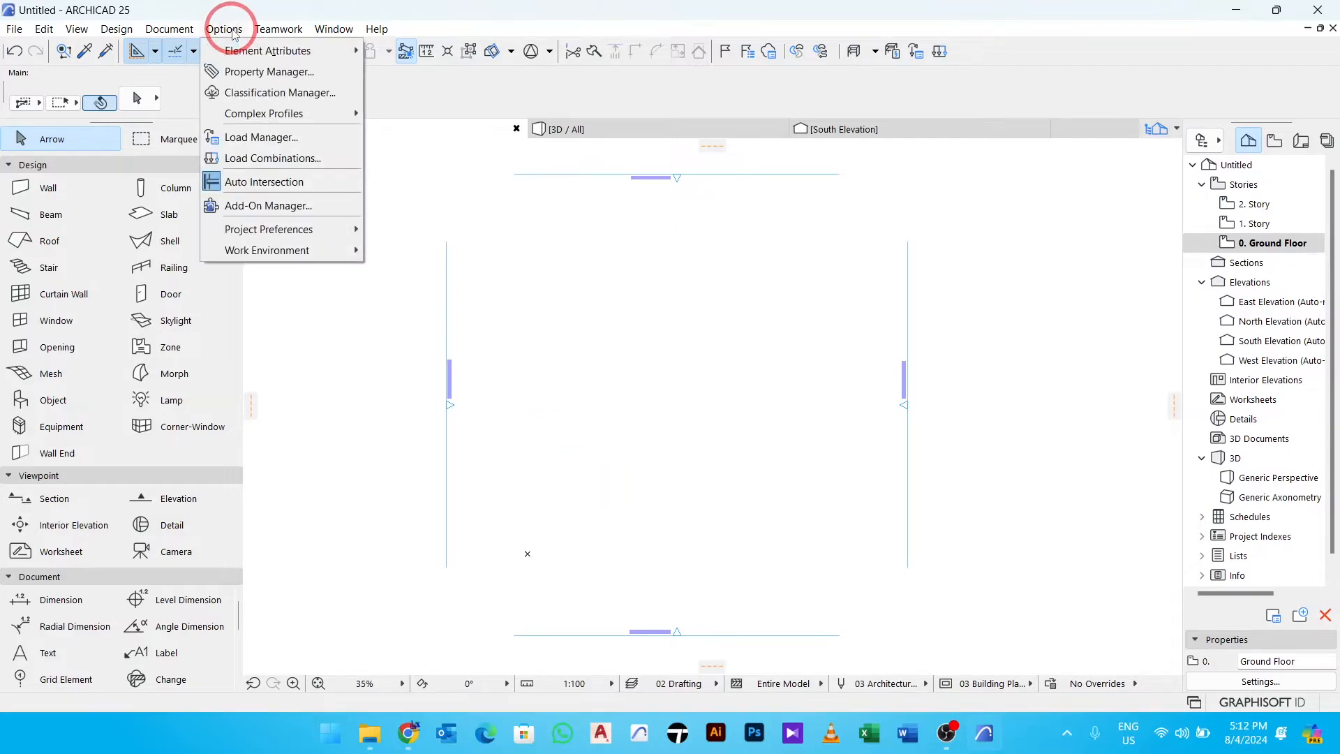
pyautogui.moveTo(356, 228)
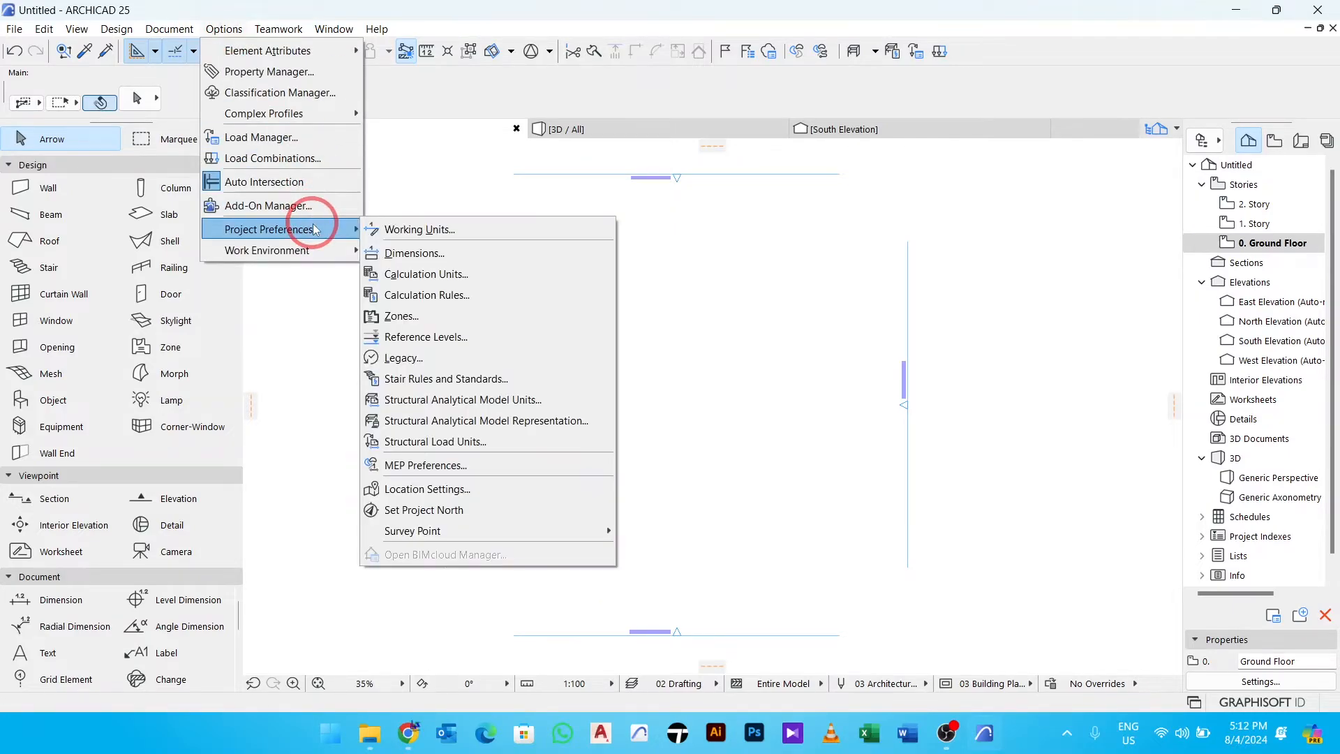
pyautogui.click(386, 229)
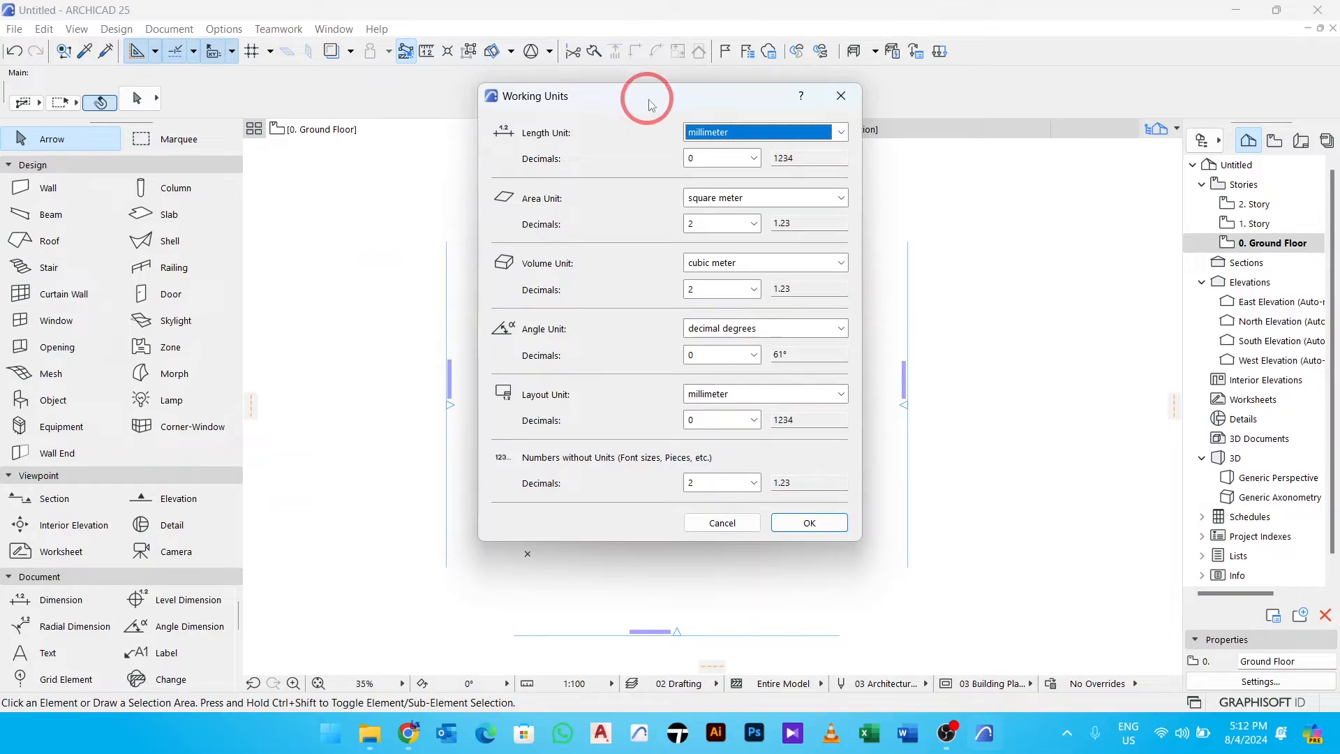
pyautogui.click(841, 133)
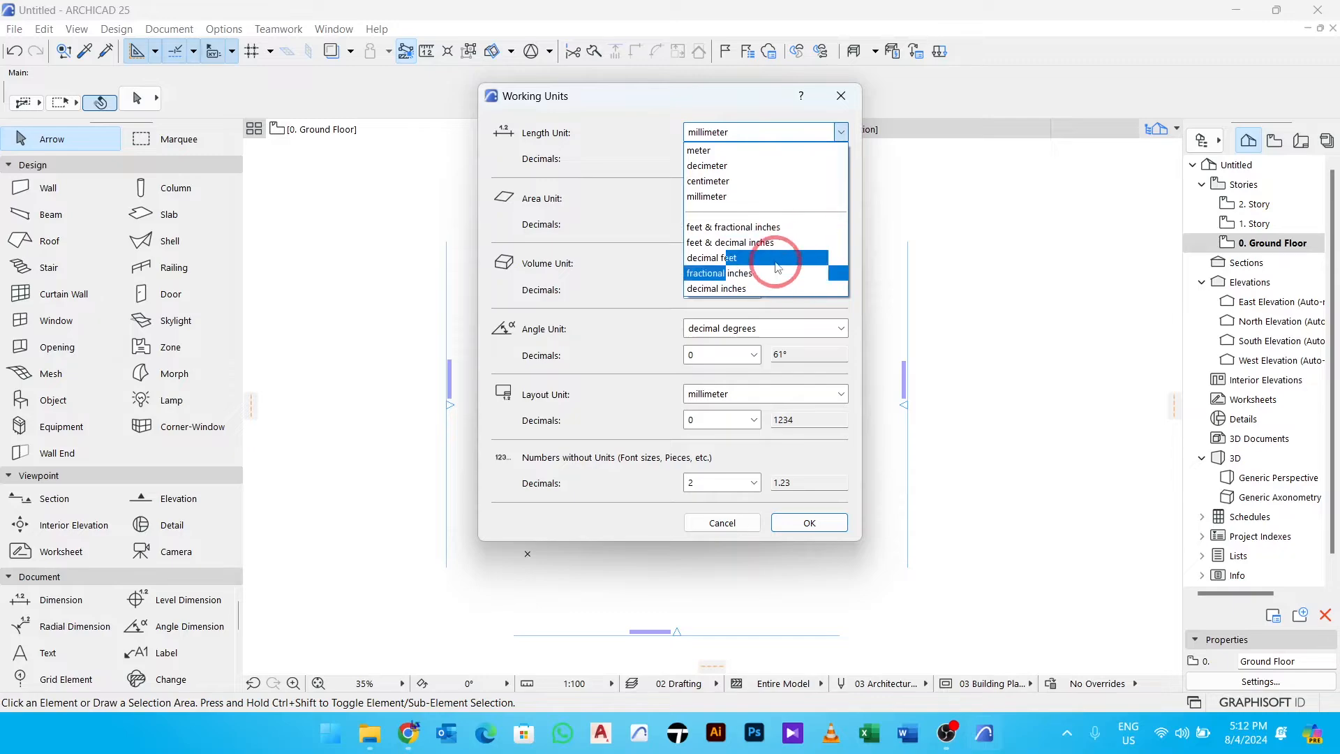
pyautogui.click(635, 186)
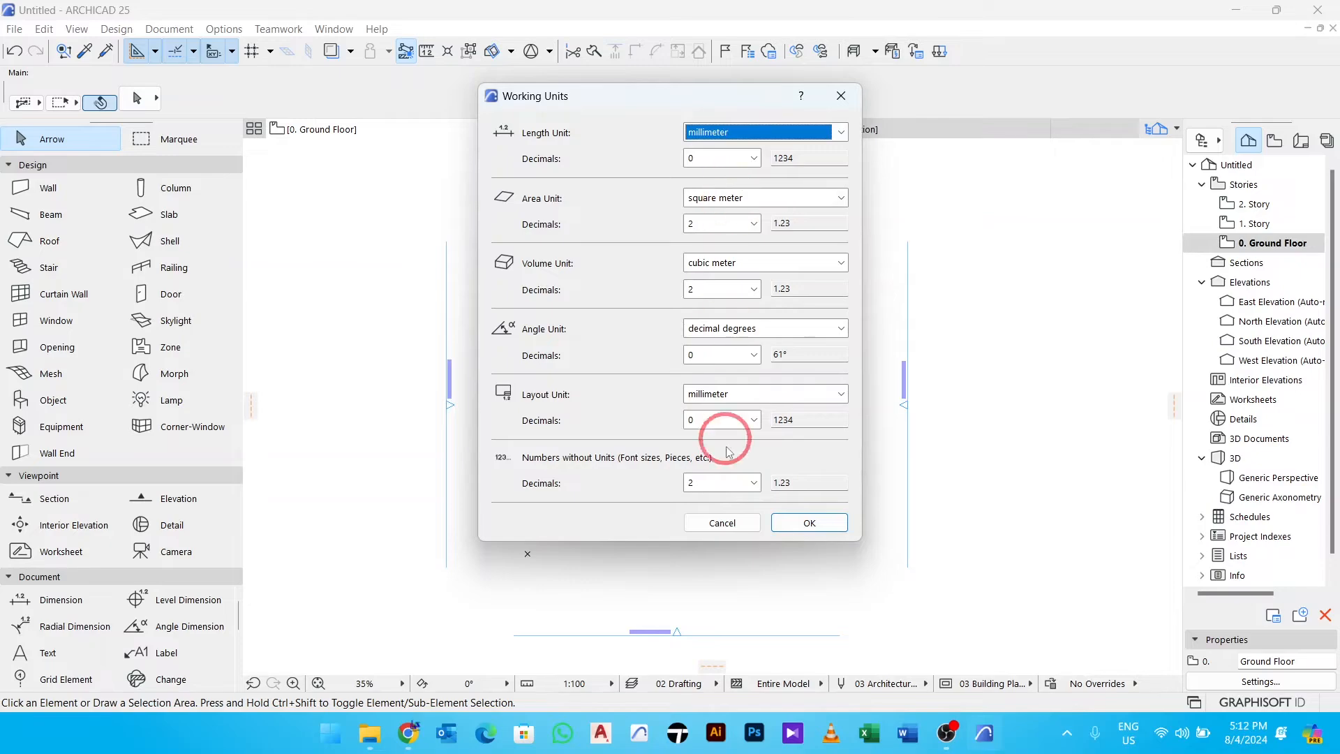
pyautogui.click(812, 523)
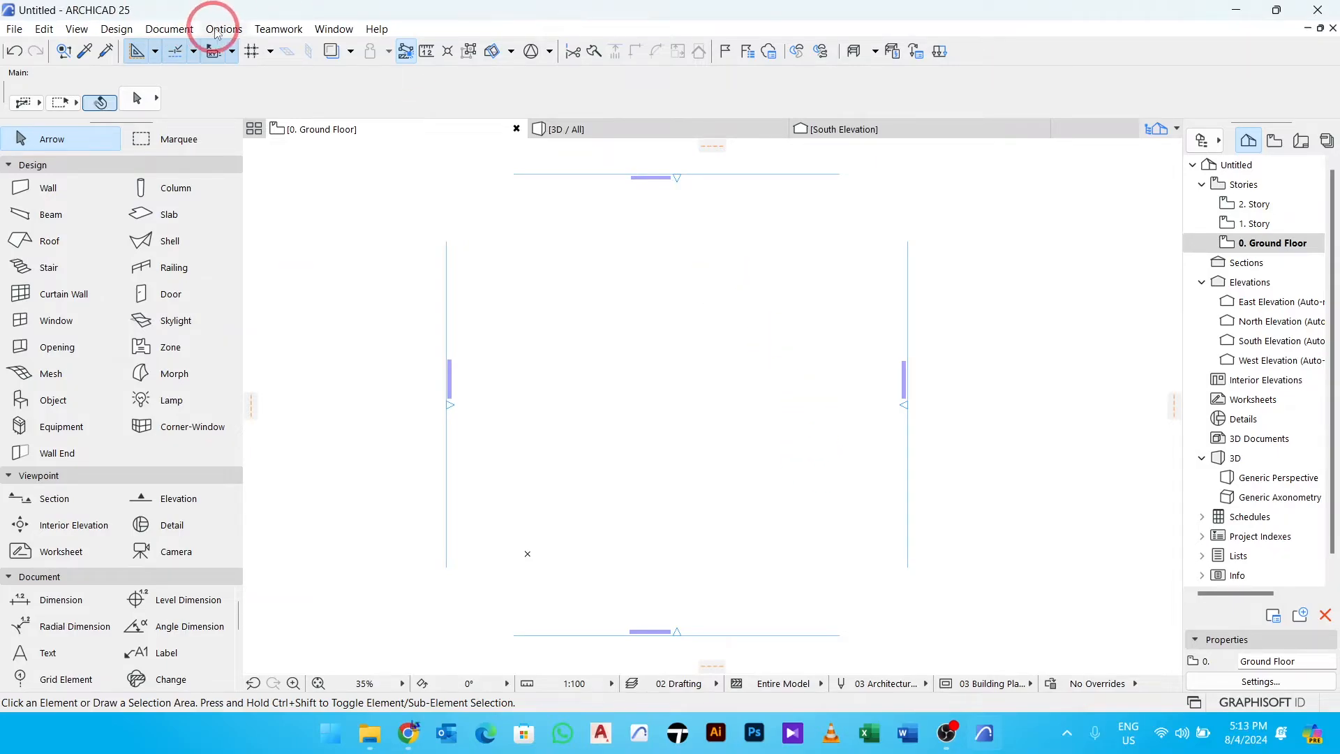
# Show the Attributes toolbar and dock it at the end of the existing toolbar row.
pyautogui.click(332, 28)
pyautogui.moveTo(370, 256)
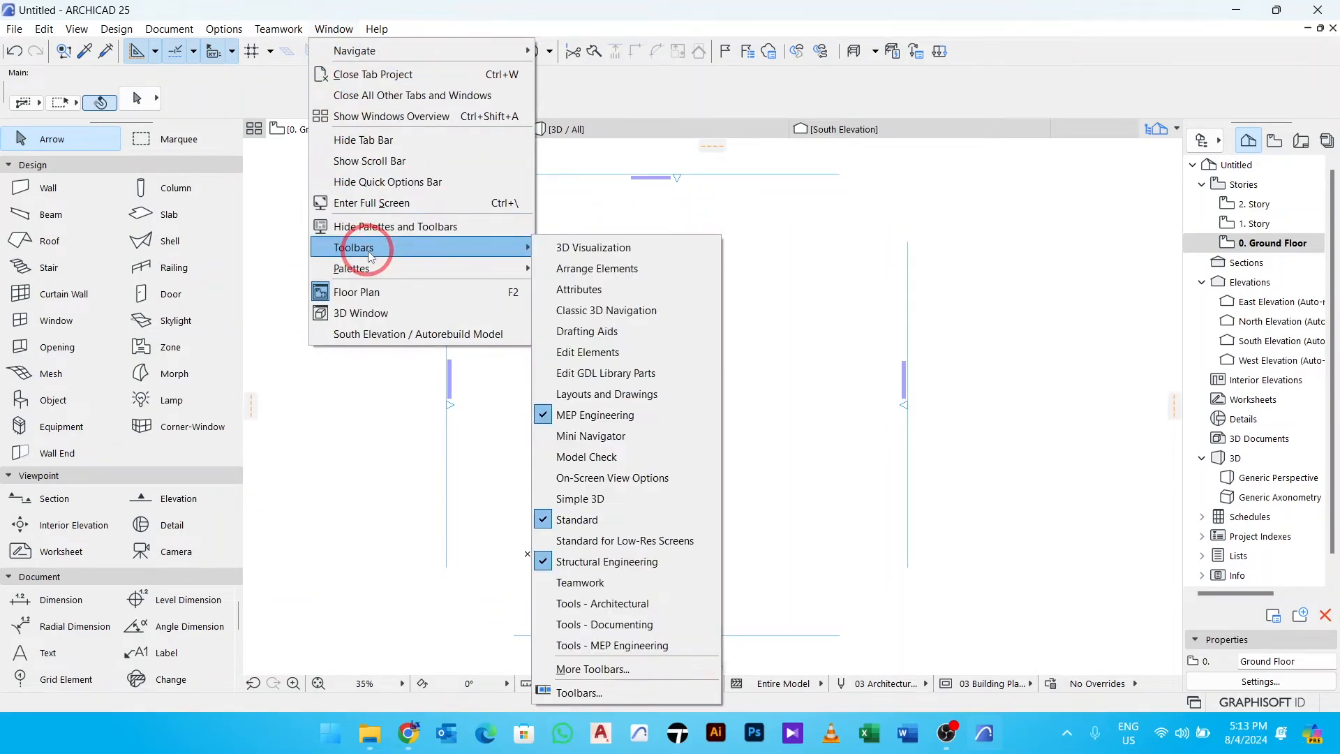
pyautogui.click(573, 289)
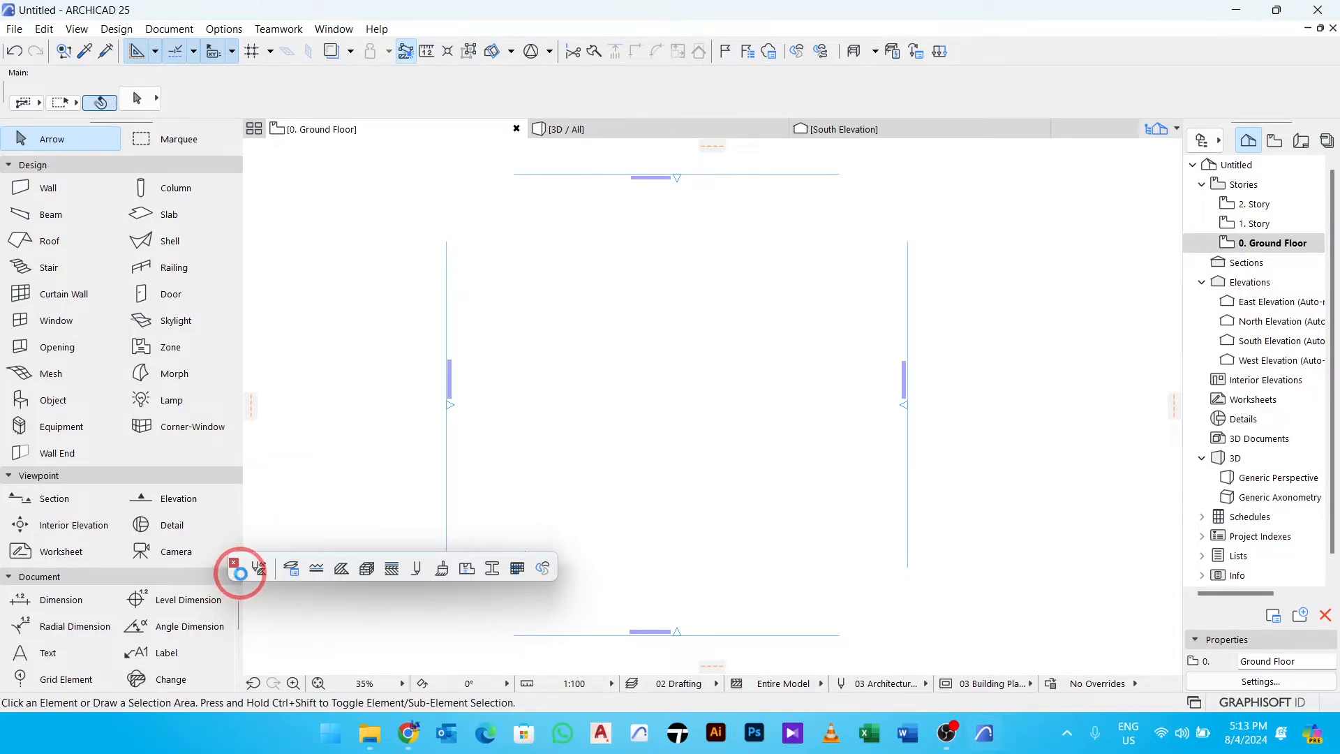
pyautogui.moveTo(240, 572); pyautogui.dragTo(992, 53)
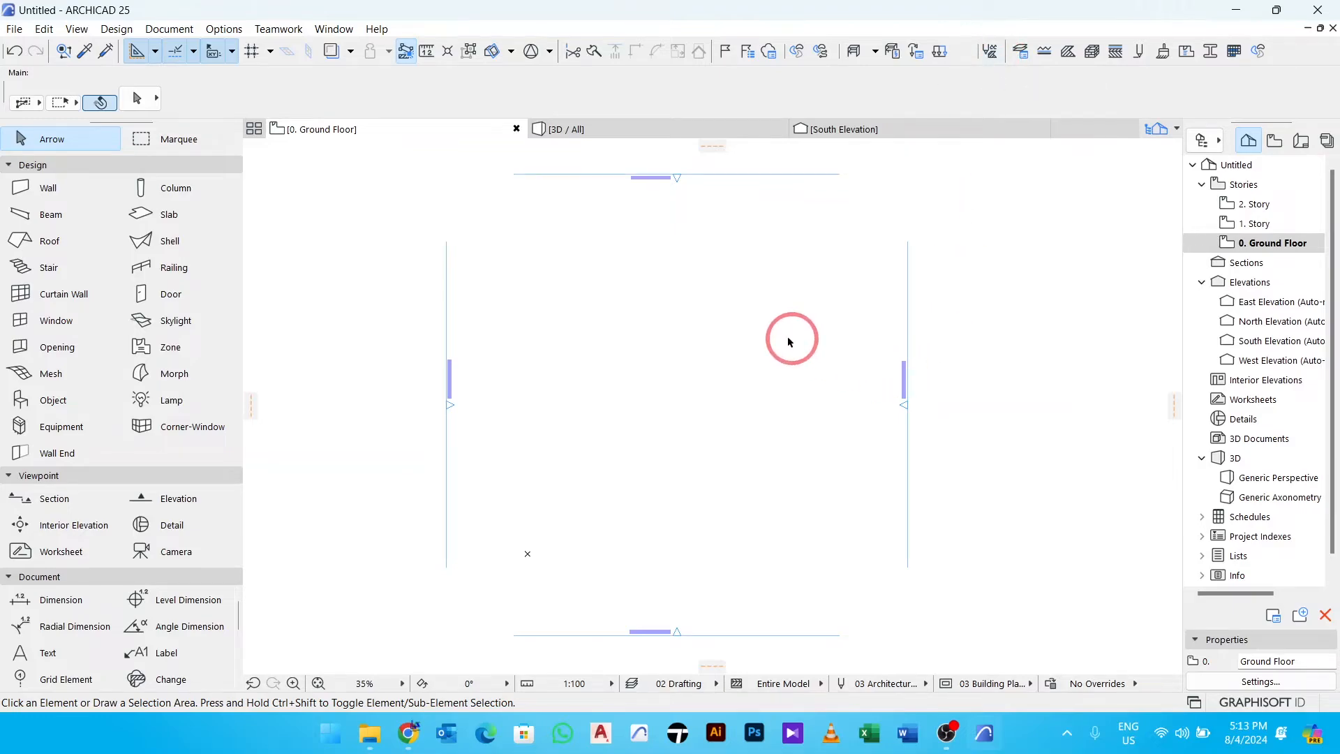
# Activate the Wall tool and create a new layer named 01 WALLS in the layer settings.
pyautogui.moveTo(773, 330); pyautogui.dragTo(772, 289, button='middle')
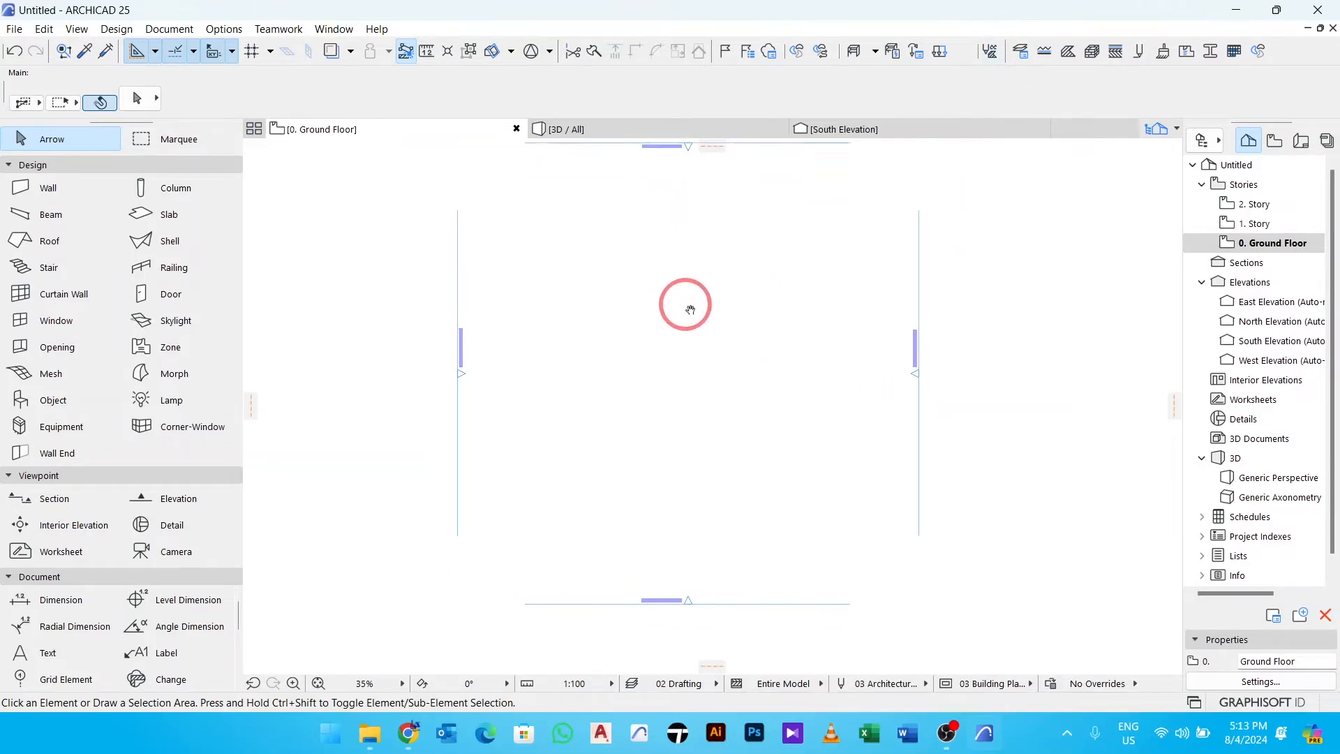
pyautogui.scroll(2, 608, 287)
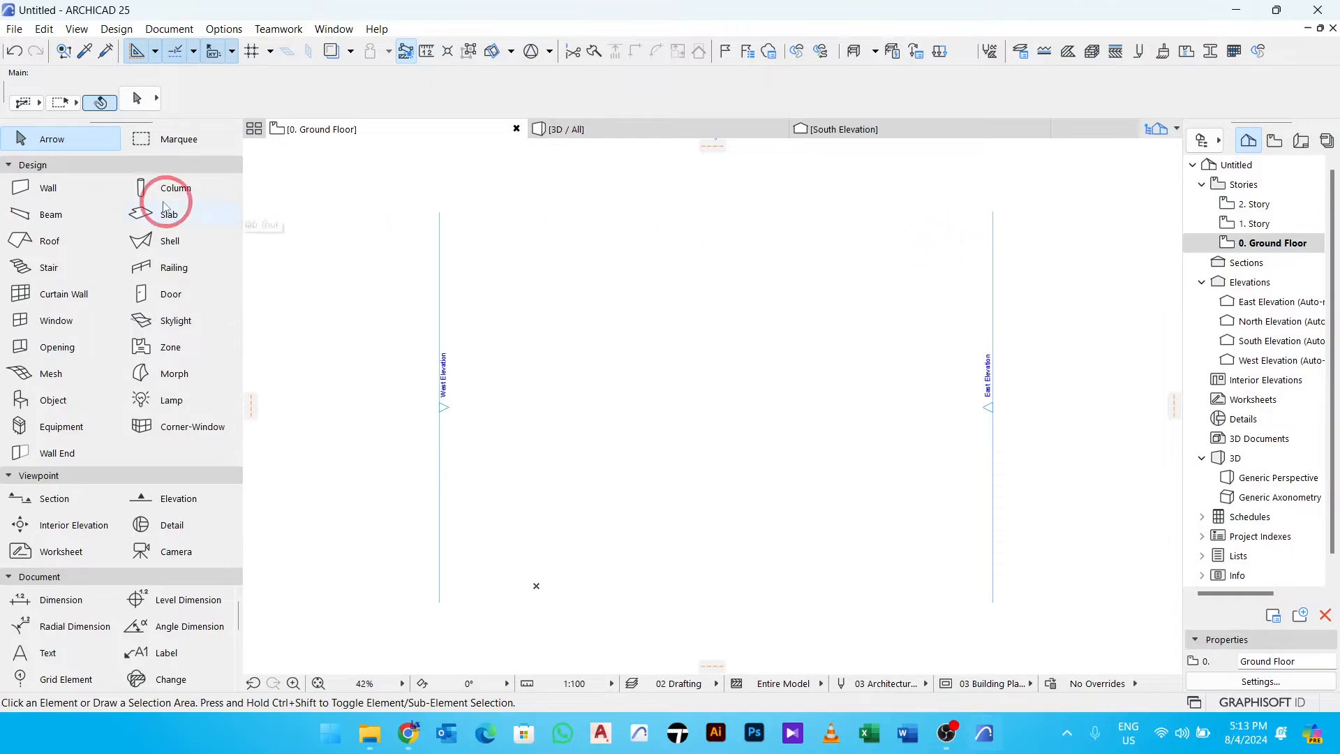
pyautogui.click(66, 197)
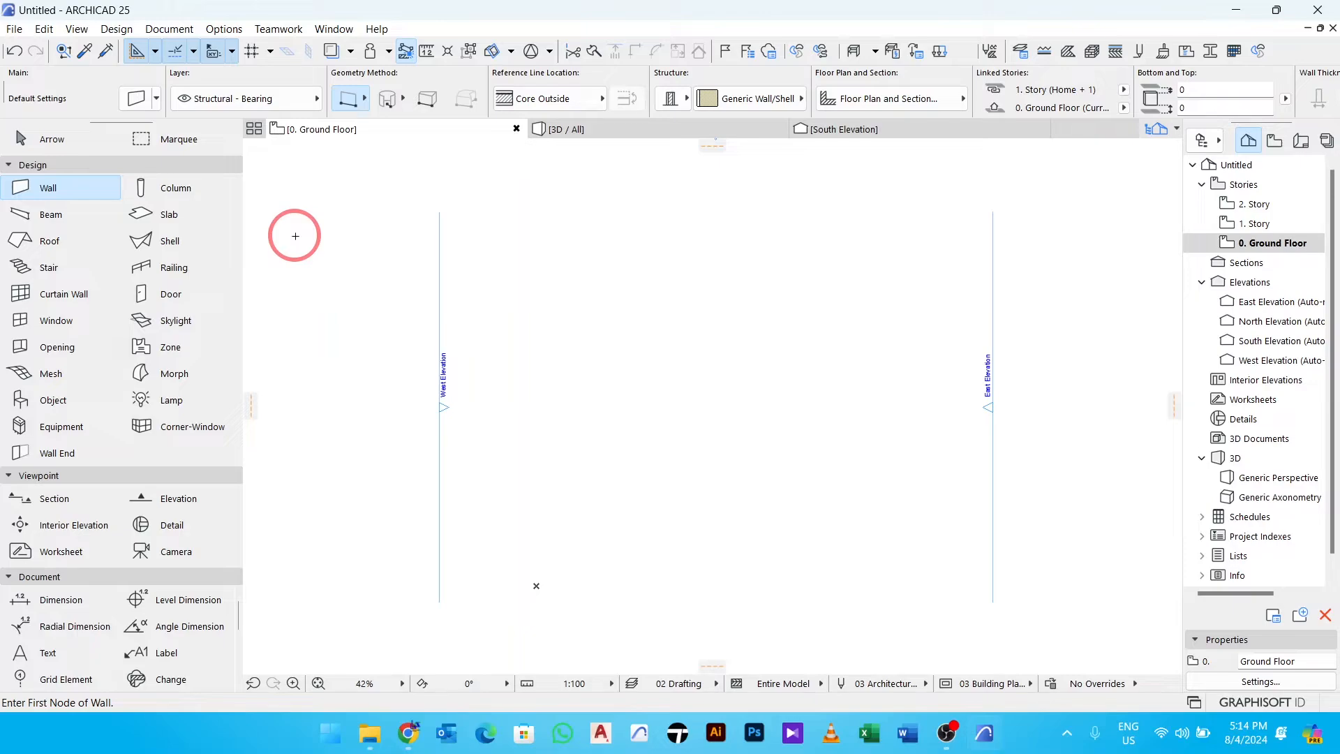
pyautogui.click(1027, 54)
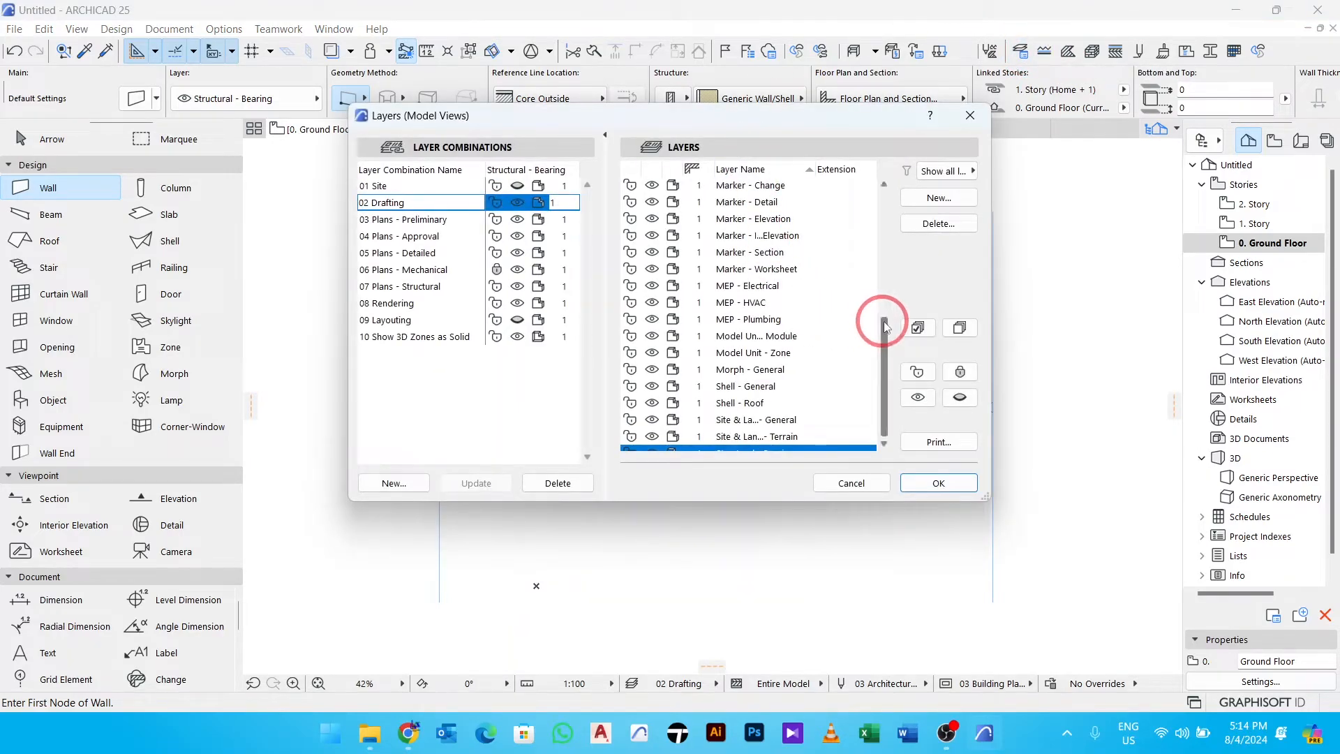
pyautogui.click(906, 197)
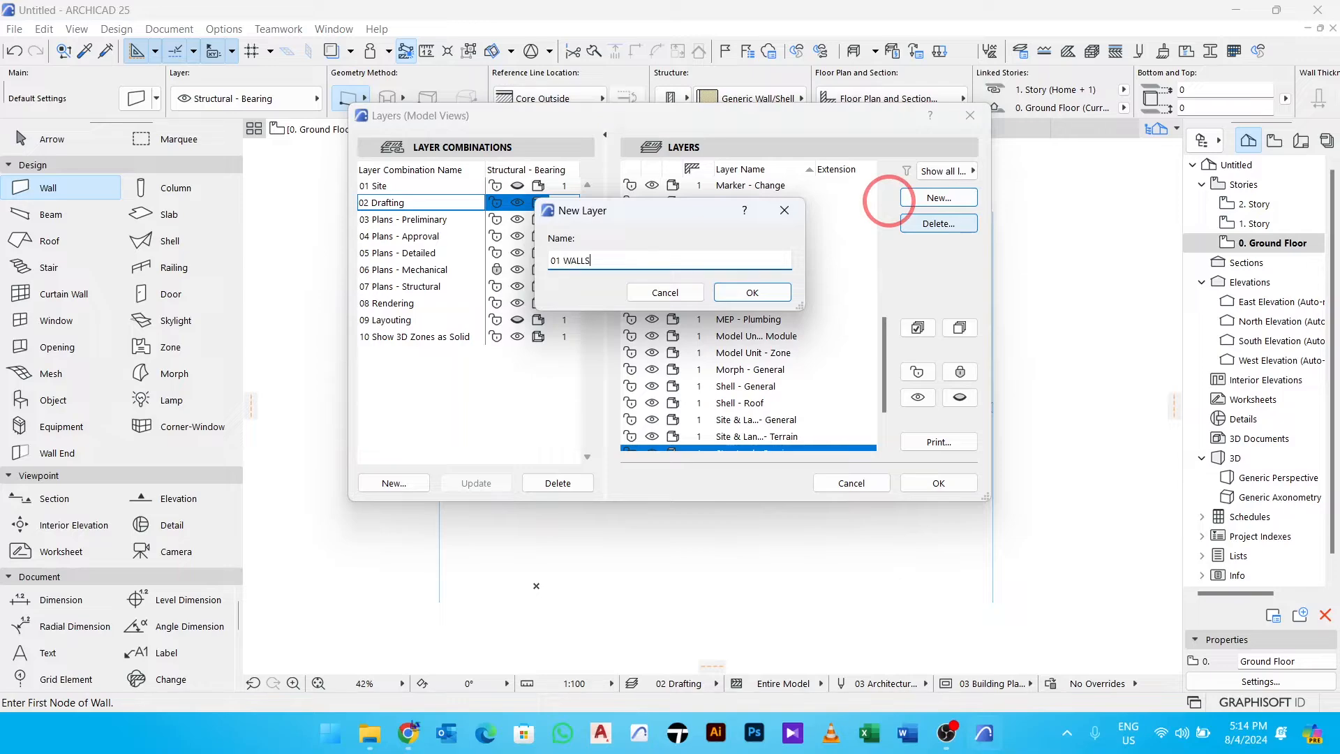
pyautogui.click(756, 293)
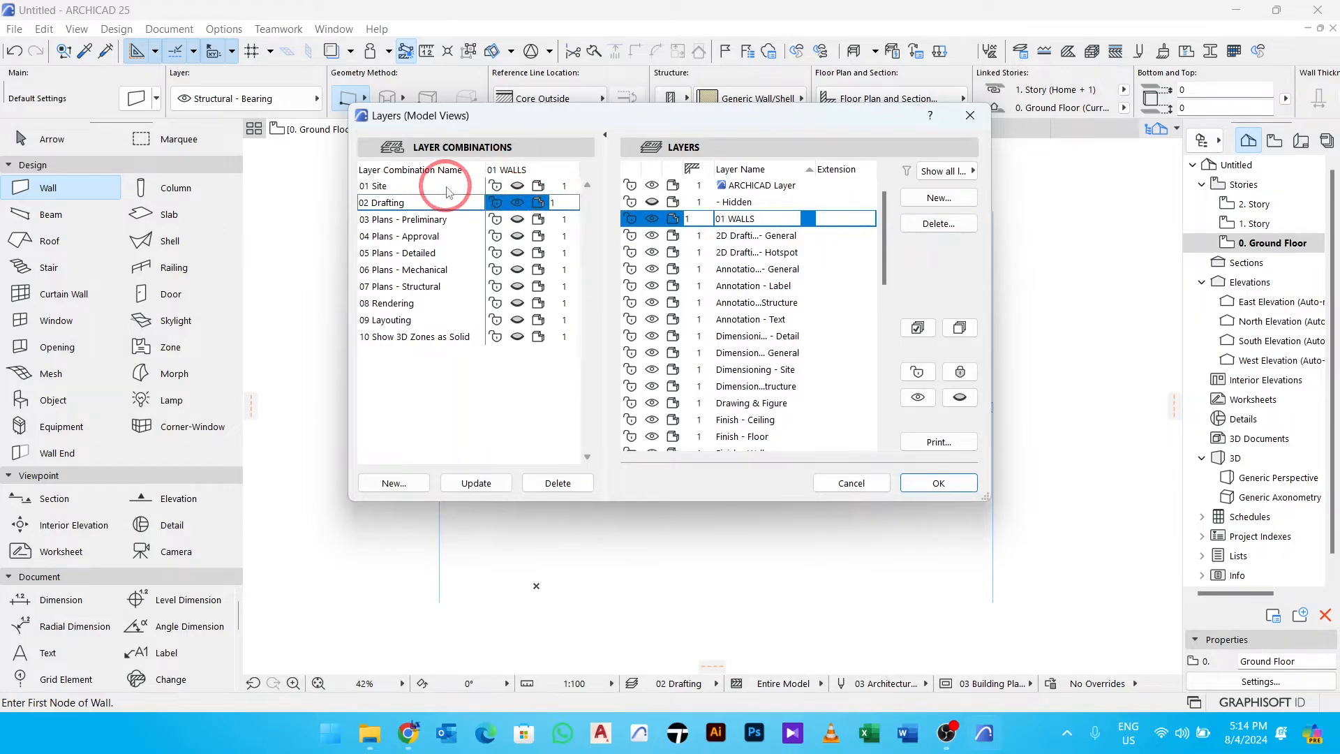
# Apply the 04 Plans - Approval layer combination and check it among the available combinations in the view options.
pyautogui.click(445, 236)
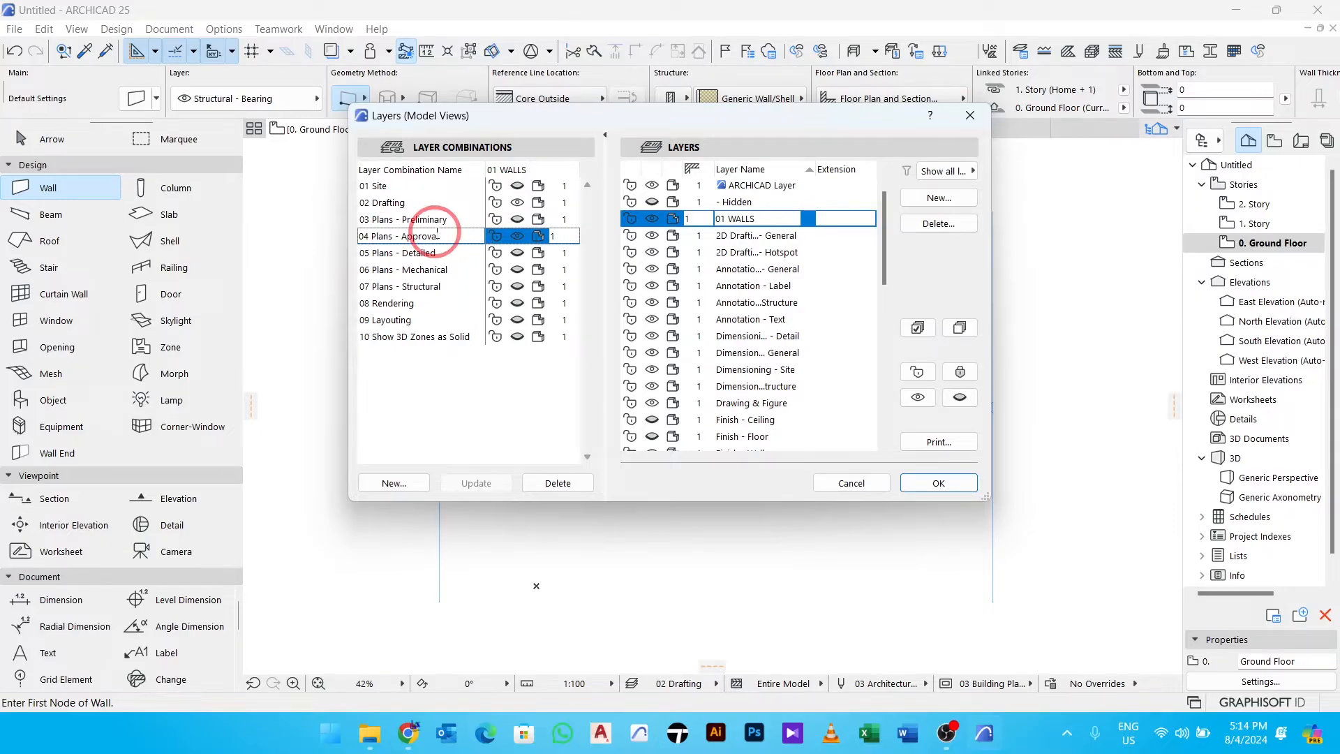
pyautogui.click(958, 481)
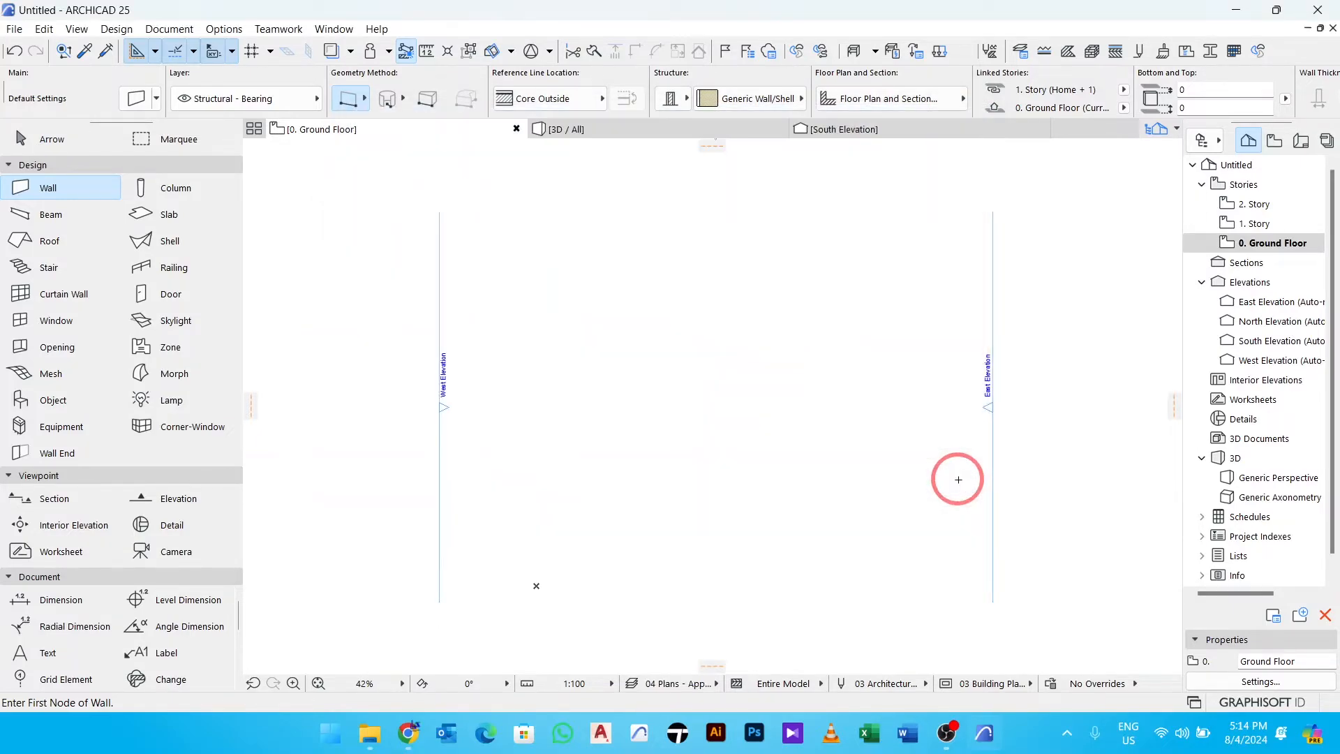
pyautogui.click(673, 687)
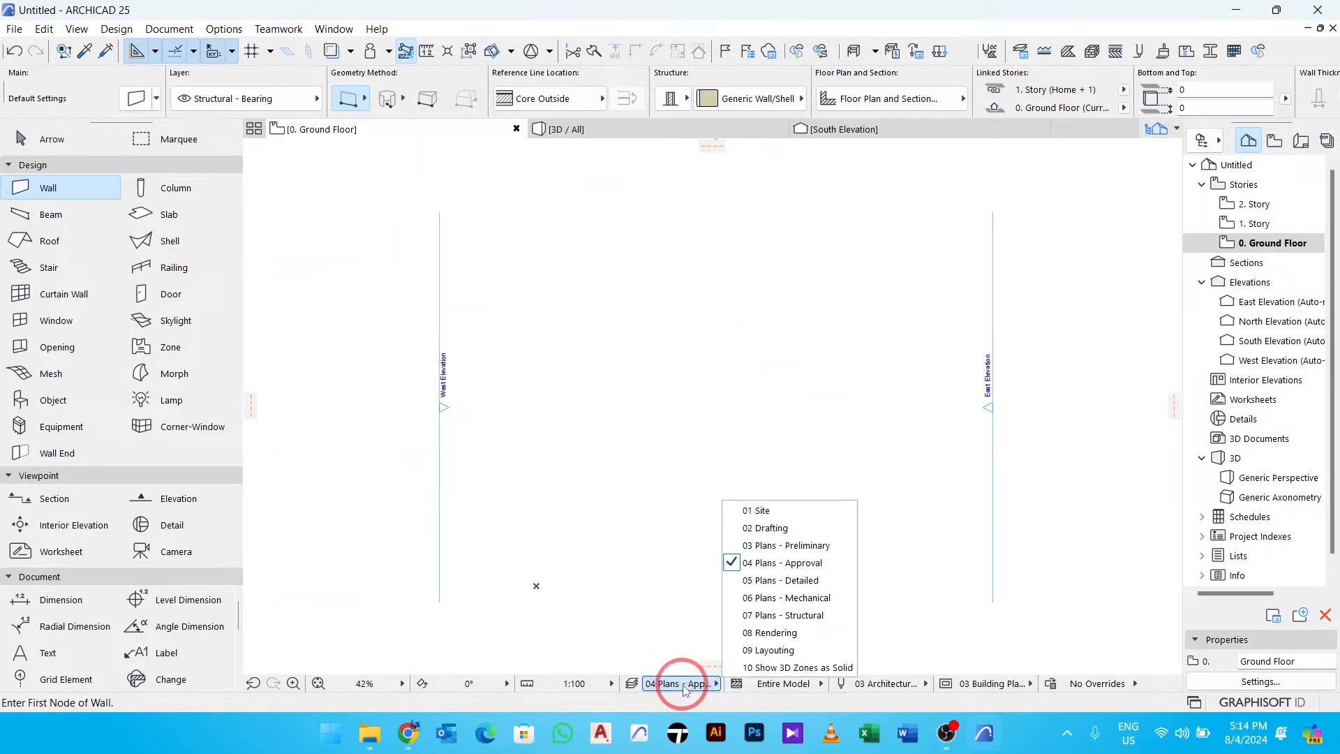
pyautogui.click(685, 686)
# Examine the Wall tool's quick options, from layer and geometry method through to thickness, slant and surface.
pyautogui.moveTo(579, 296); pyautogui.dragTo(585, 329, button='middle')
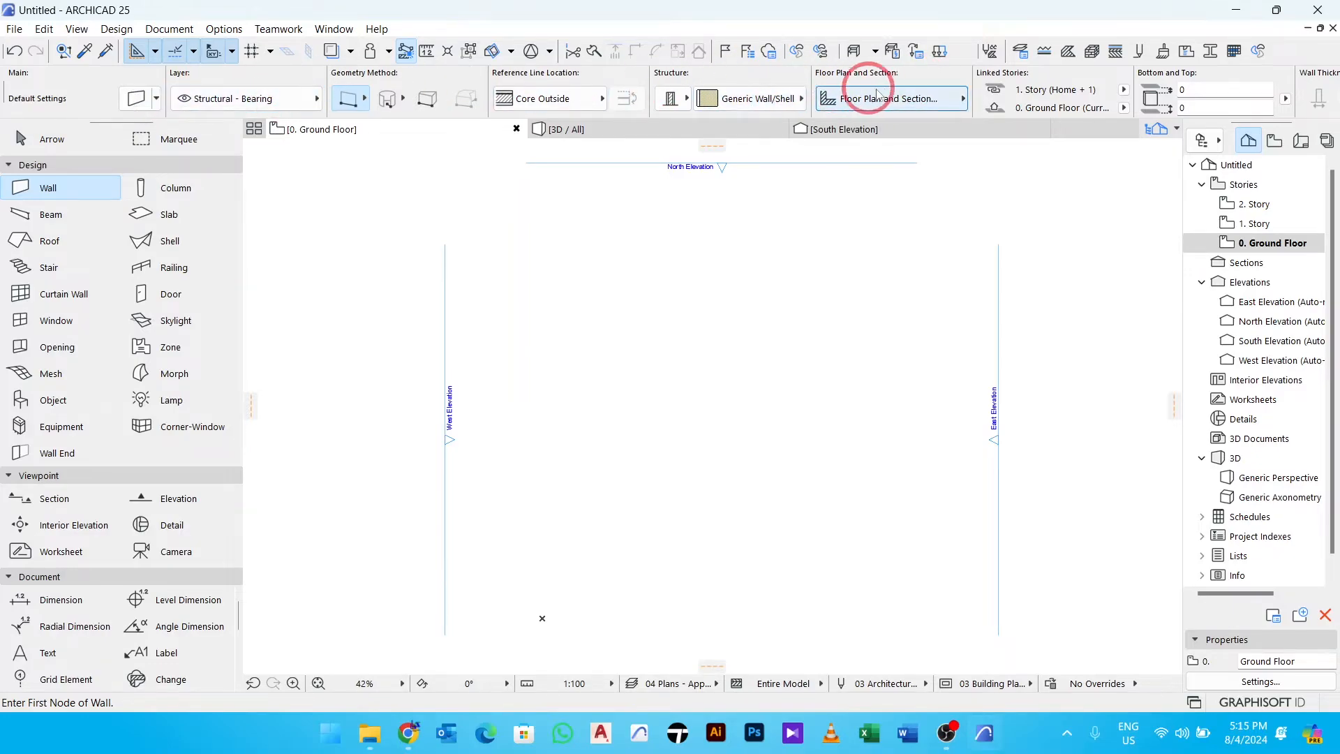
pyautogui.hscroll(5, 878, 93)
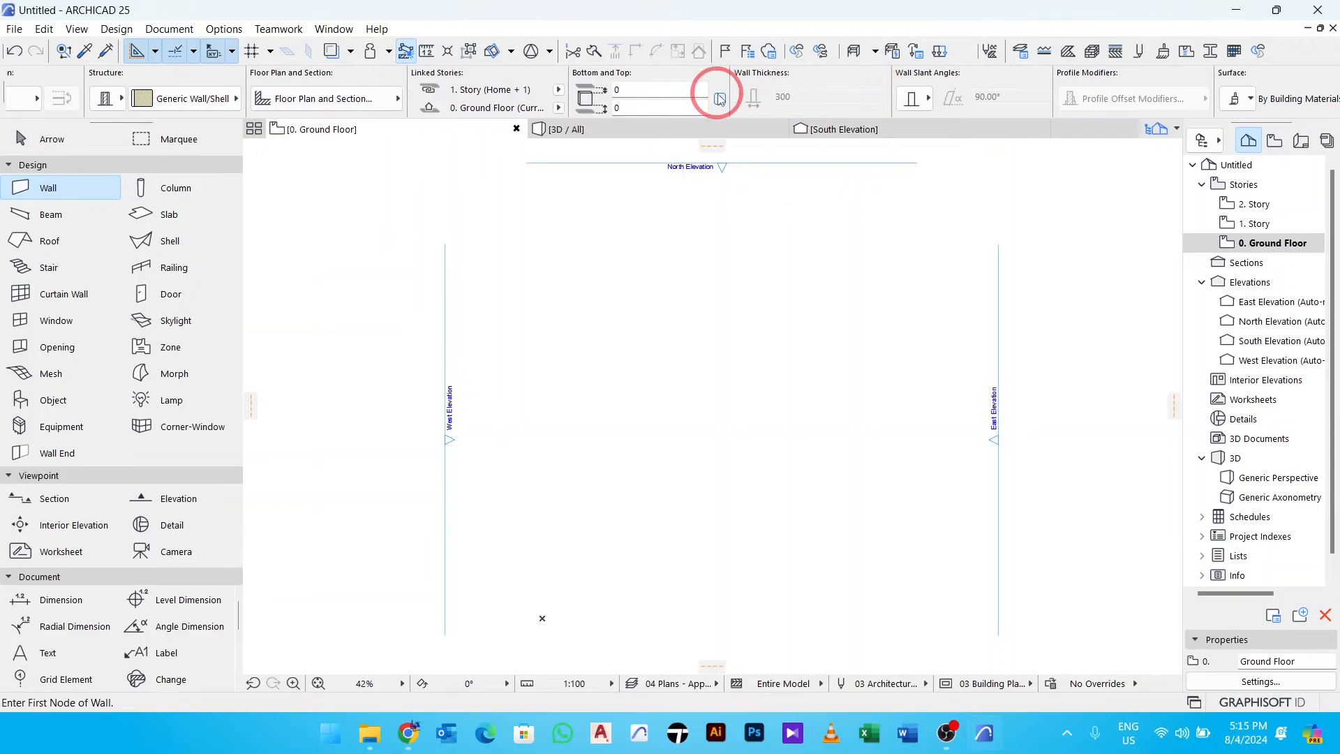
pyautogui.hscroll(2, 807, 89)
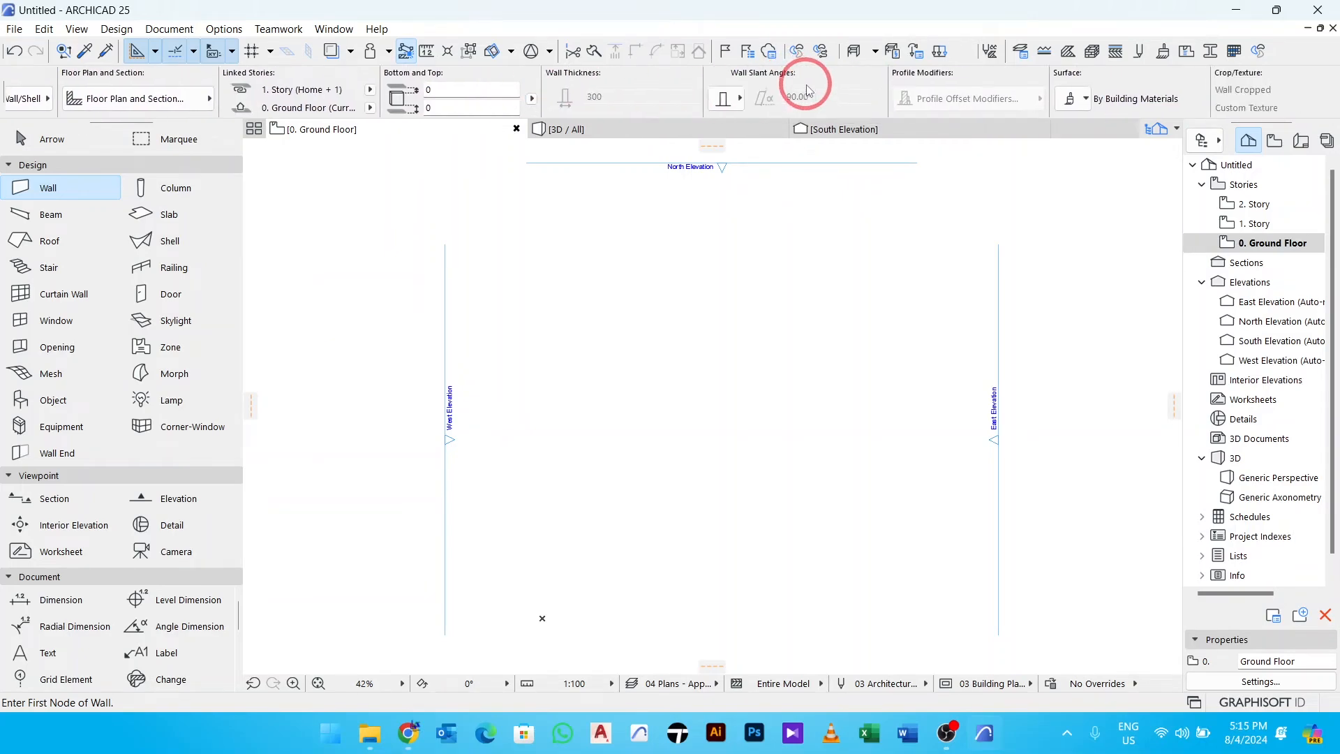
pyautogui.hscroll(-8, 806, 89)
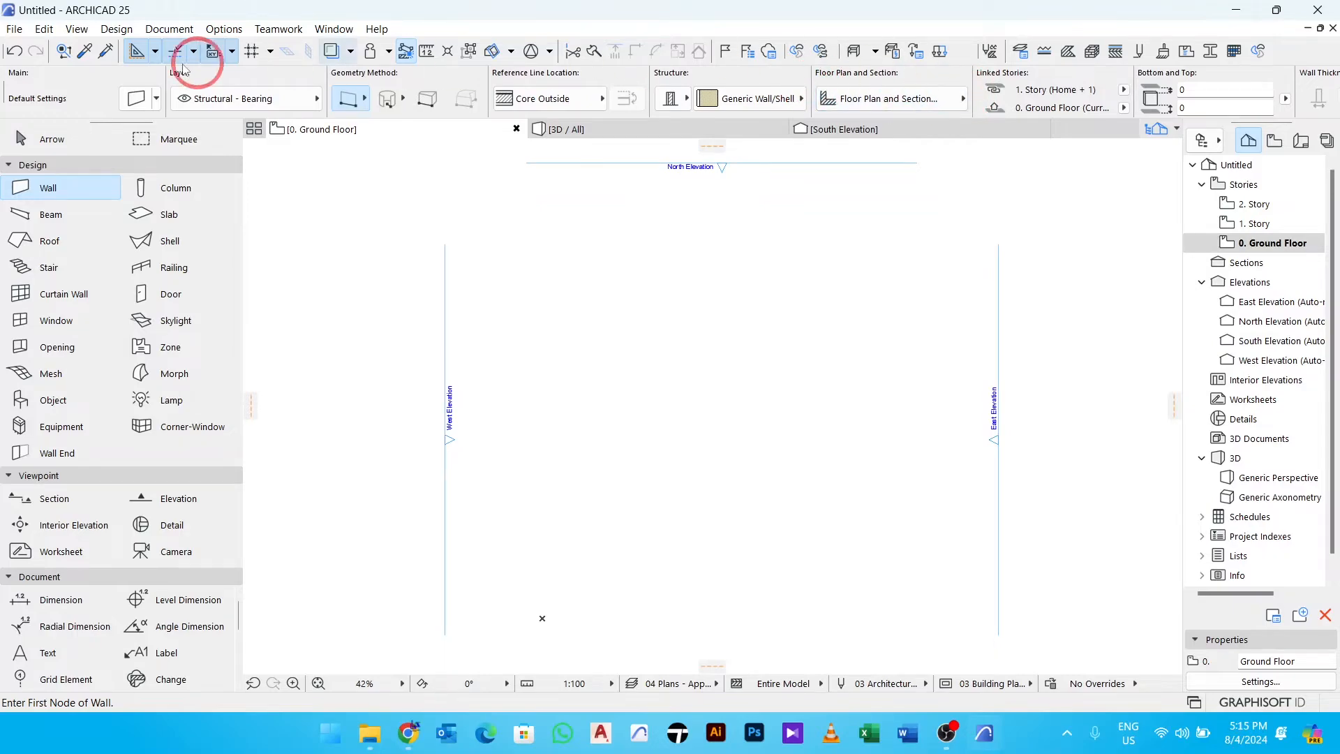
# Try the Not Linked top link in the wall default settings, and discard the change.
pyautogui.click(133, 98)
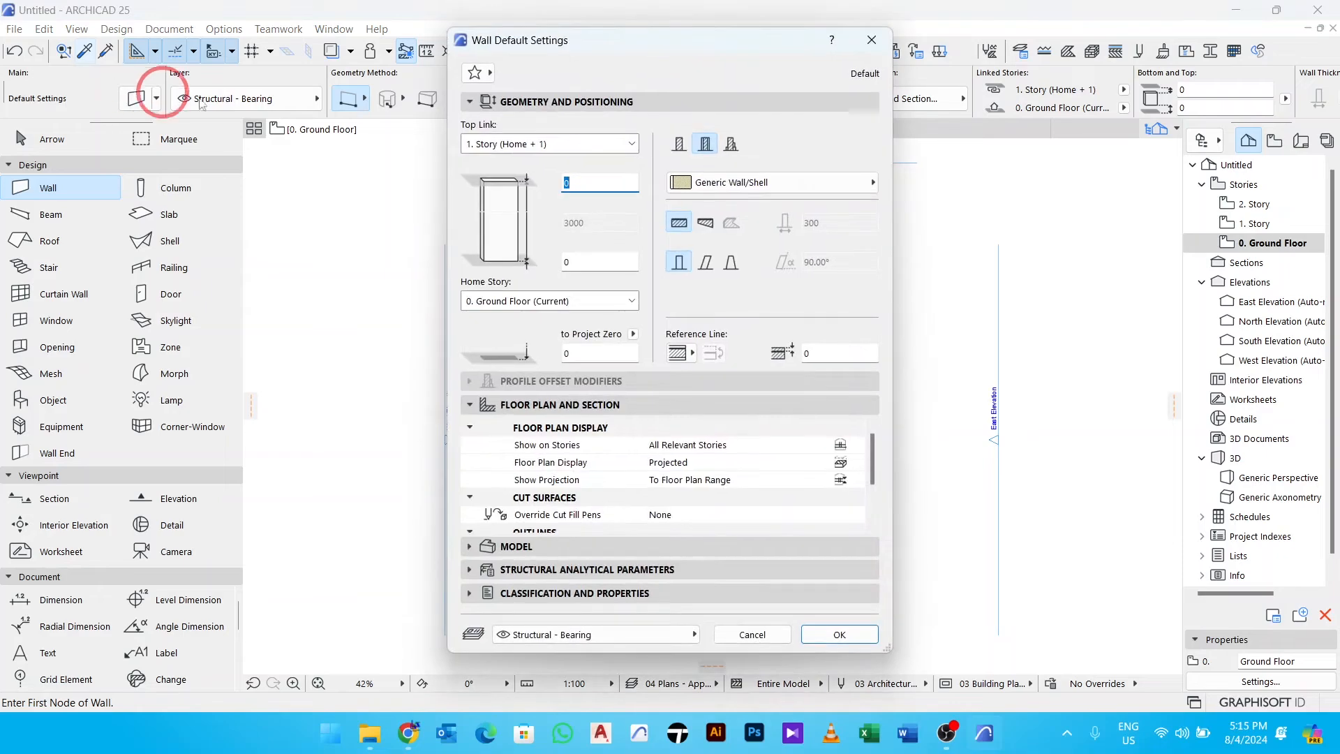
pyautogui.click(544, 144)
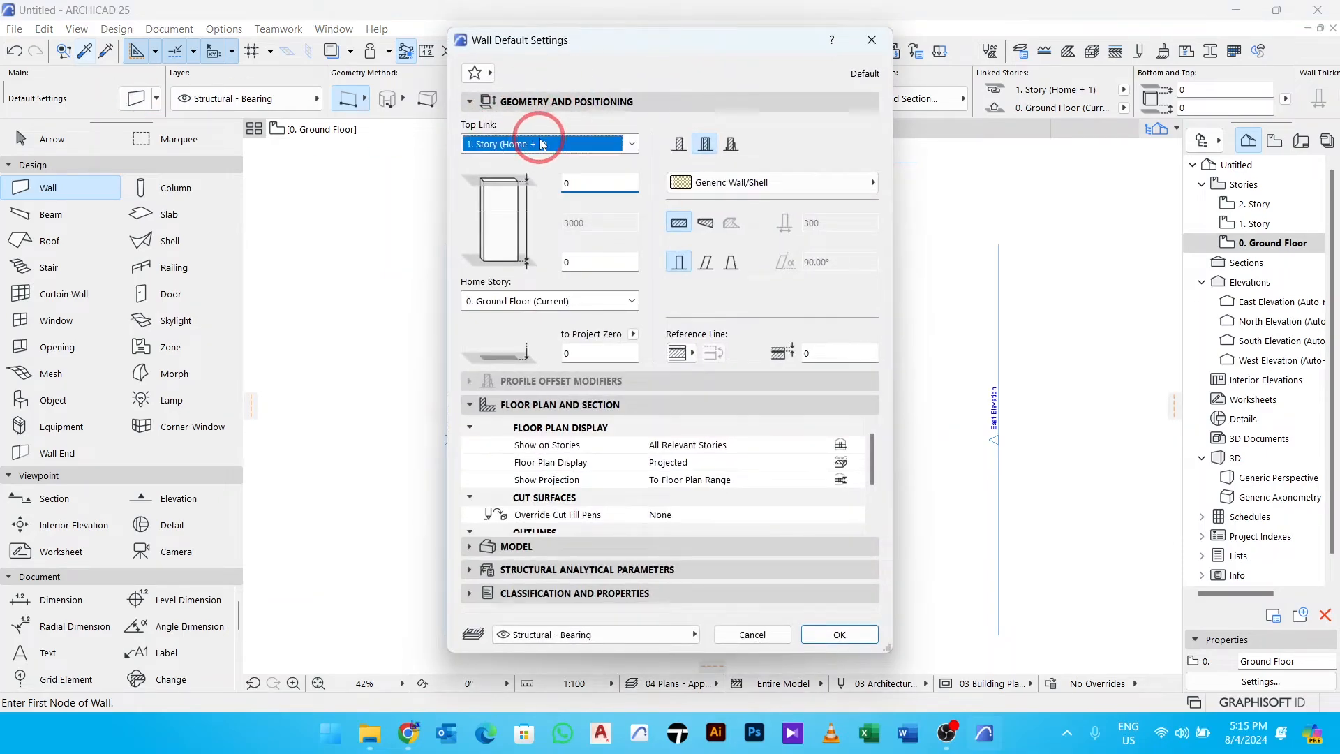
pyautogui.click(520, 216)
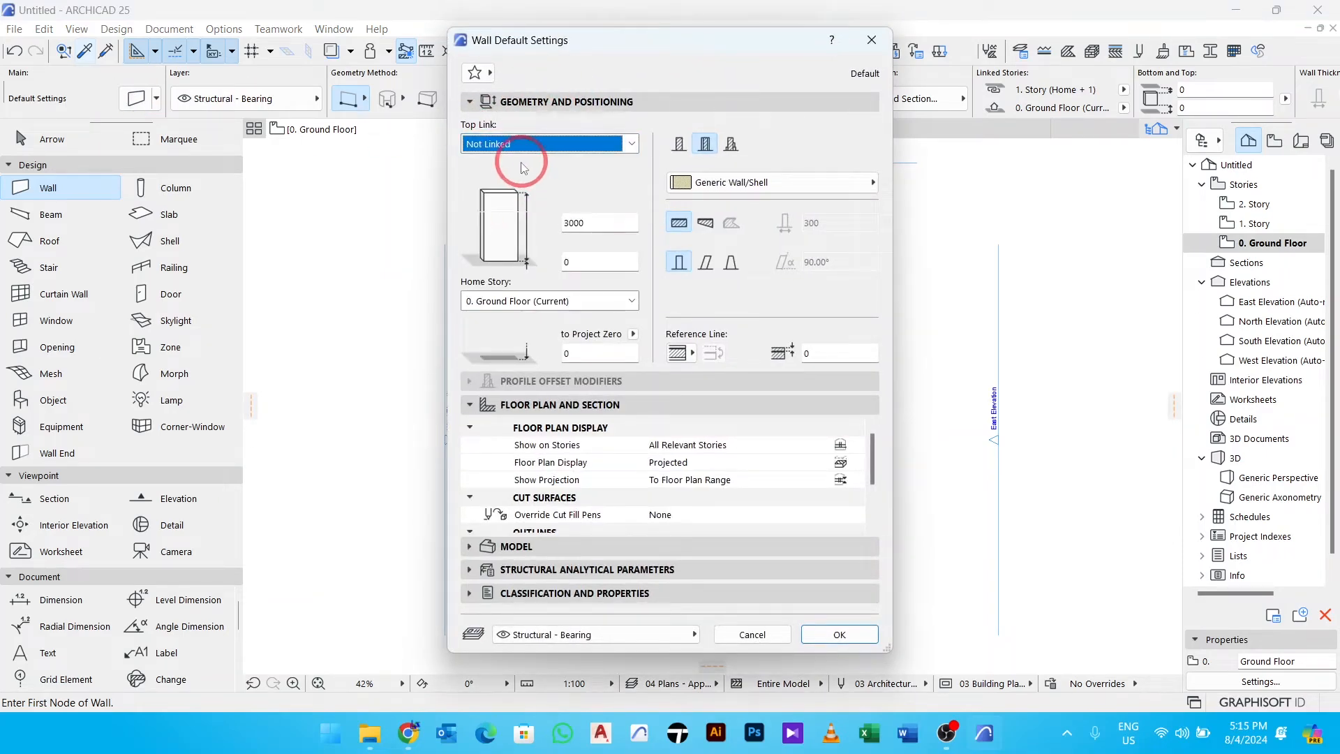
pyautogui.click(500, 142)
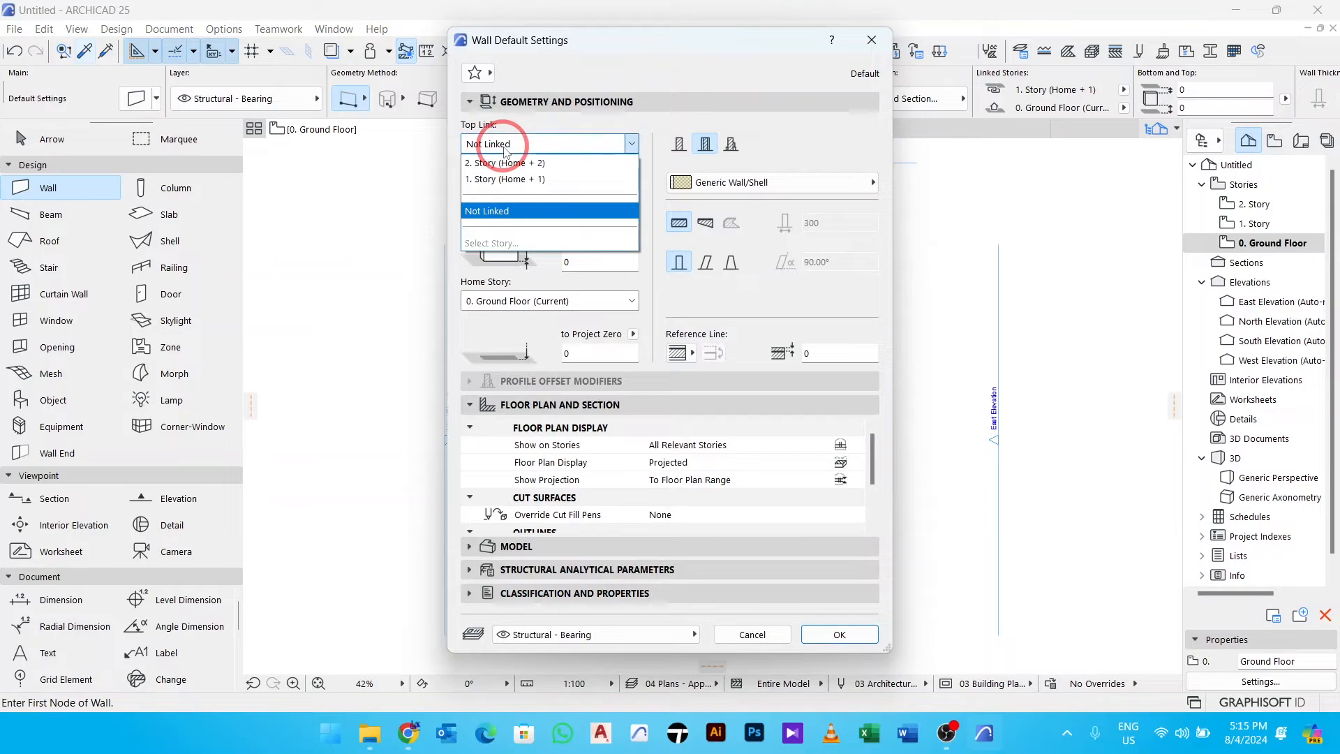
pyautogui.click(514, 213)
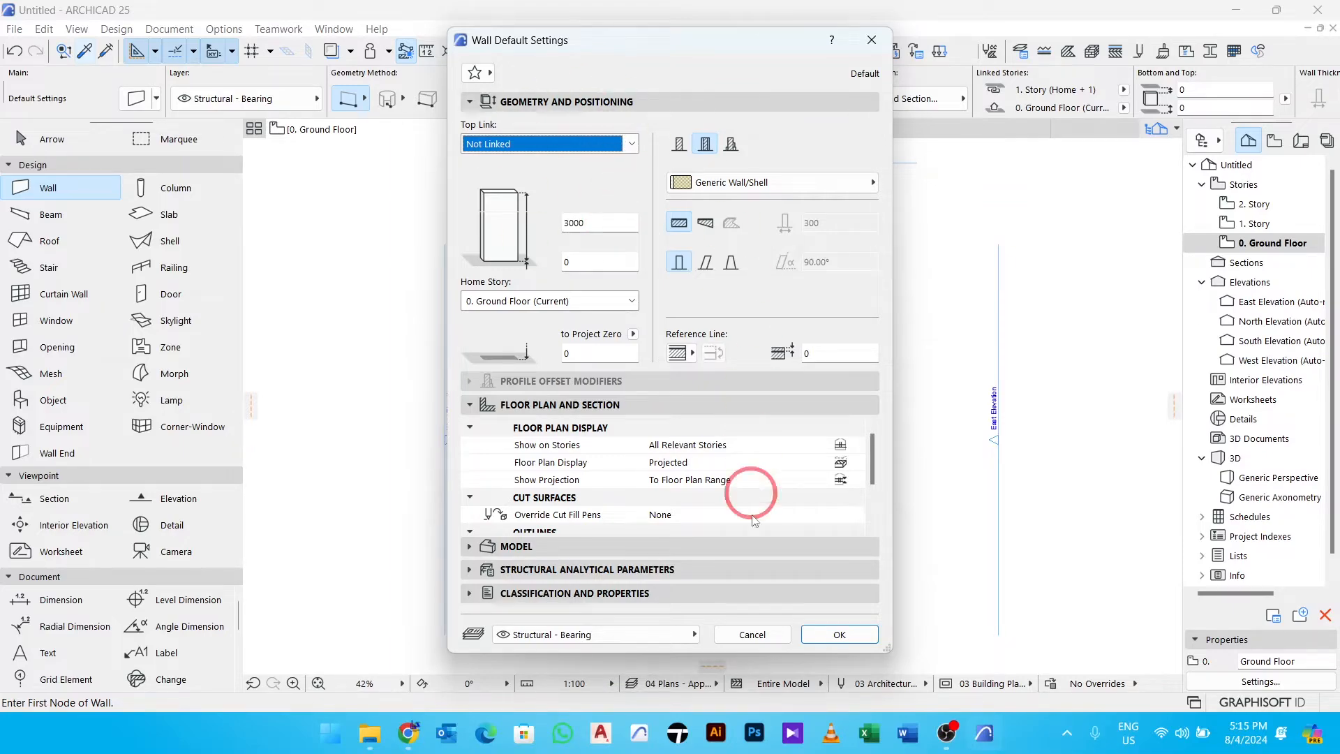
pyautogui.click(759, 635)
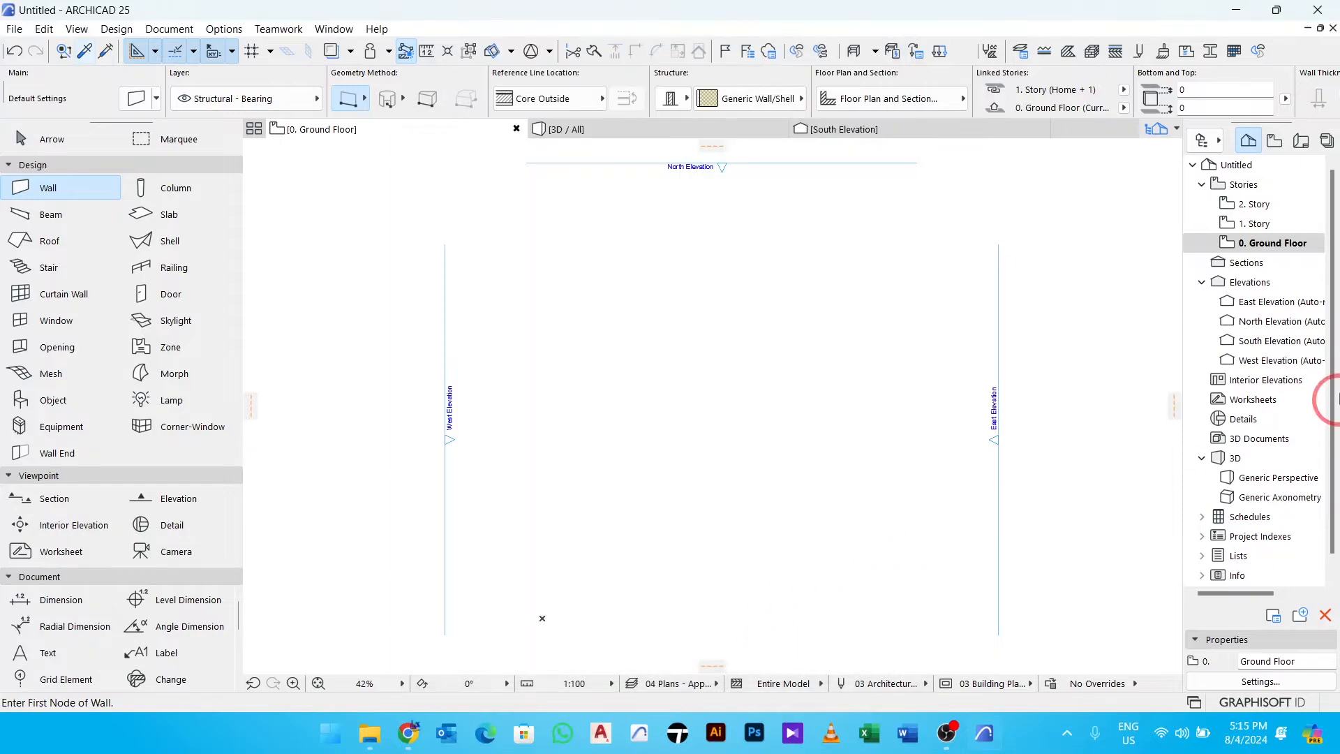
# Open the story settings from the ground floor and examine each story's name, elevation and height to next.
pyautogui.click(1290, 242)
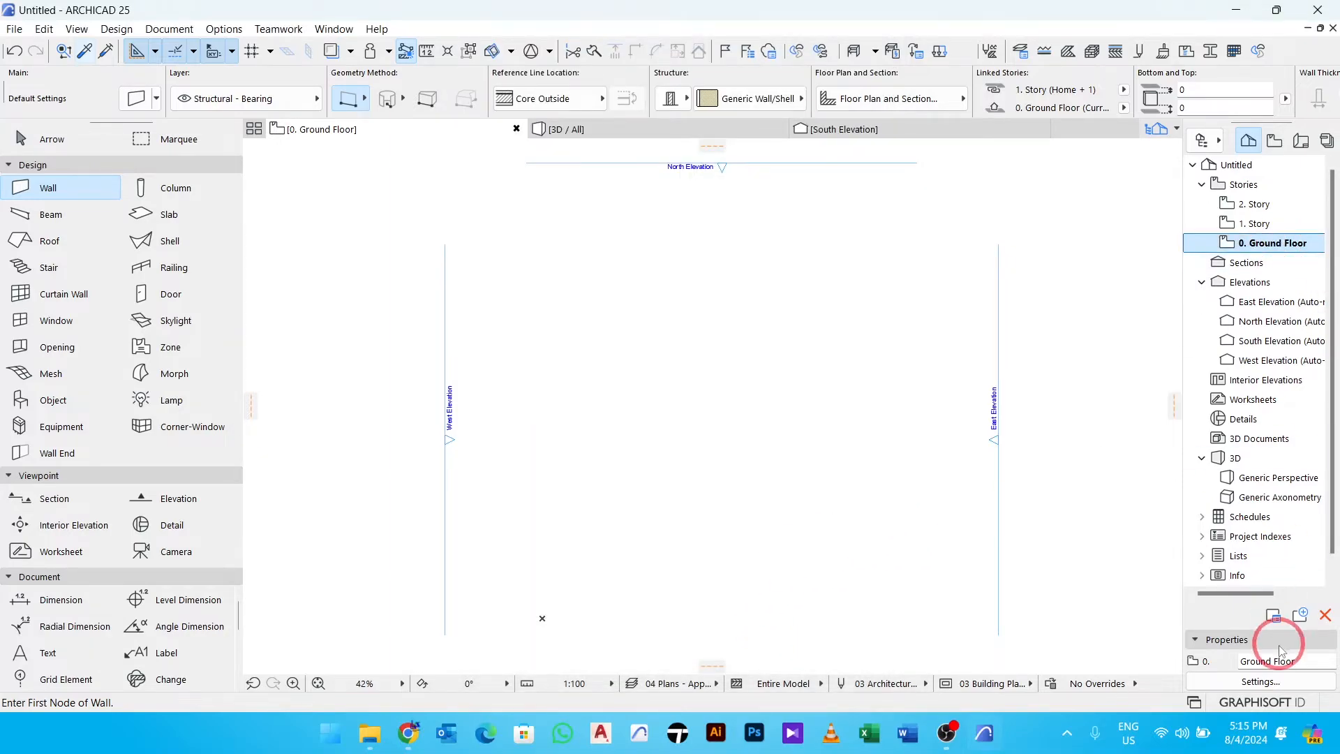
pyautogui.click(1260, 681)
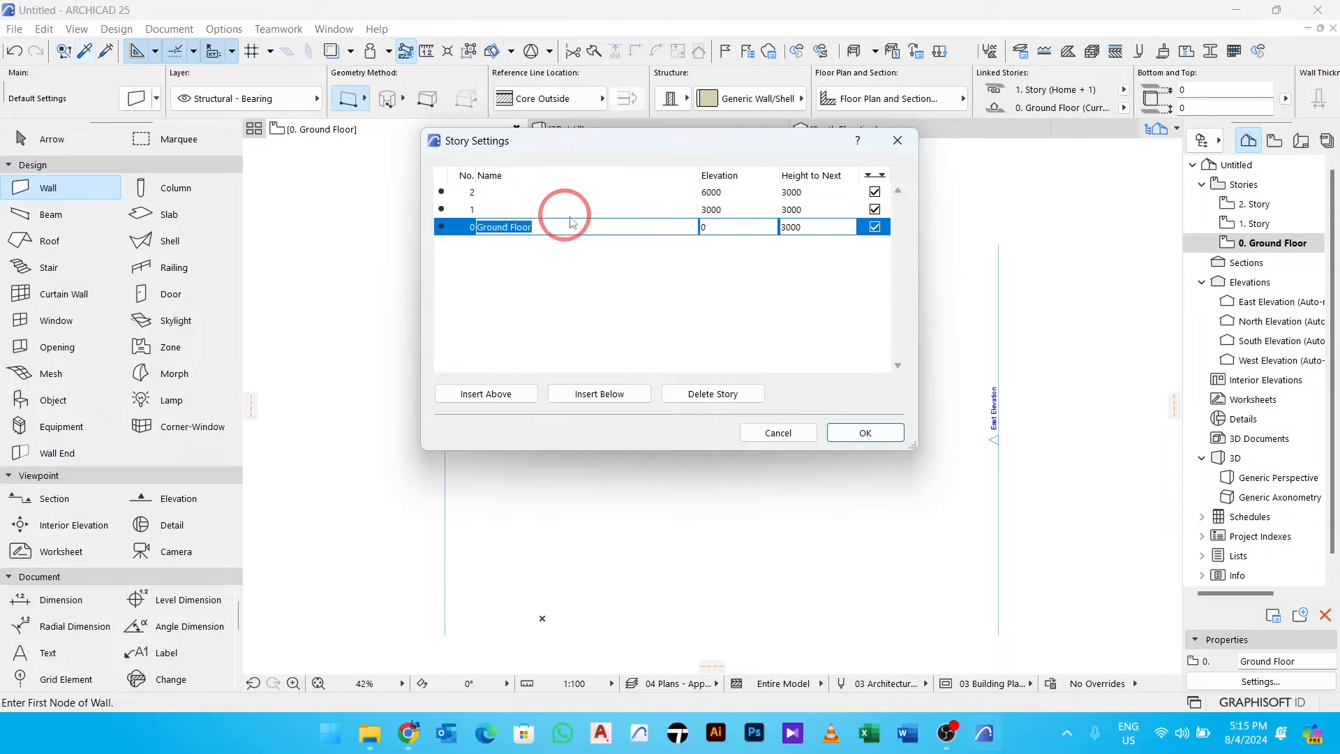
pyautogui.click(726, 211)
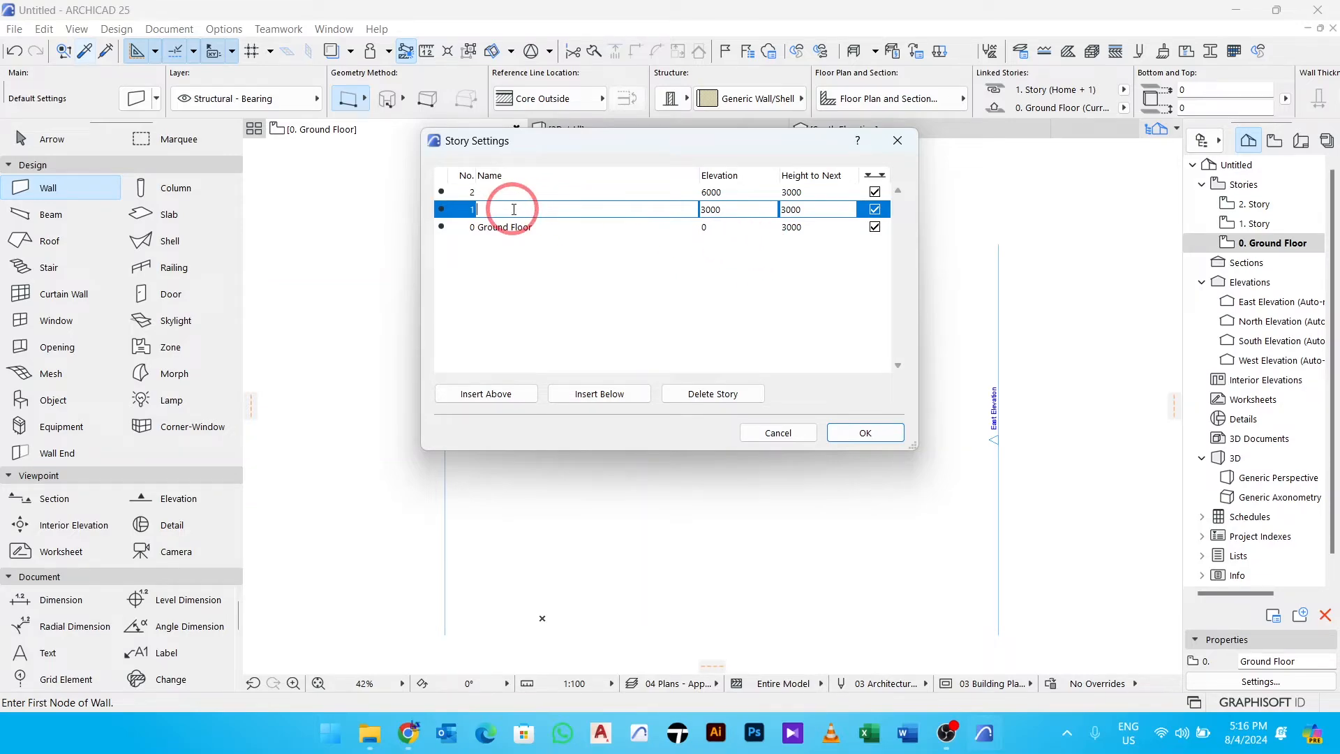
pyautogui.click(492, 194)
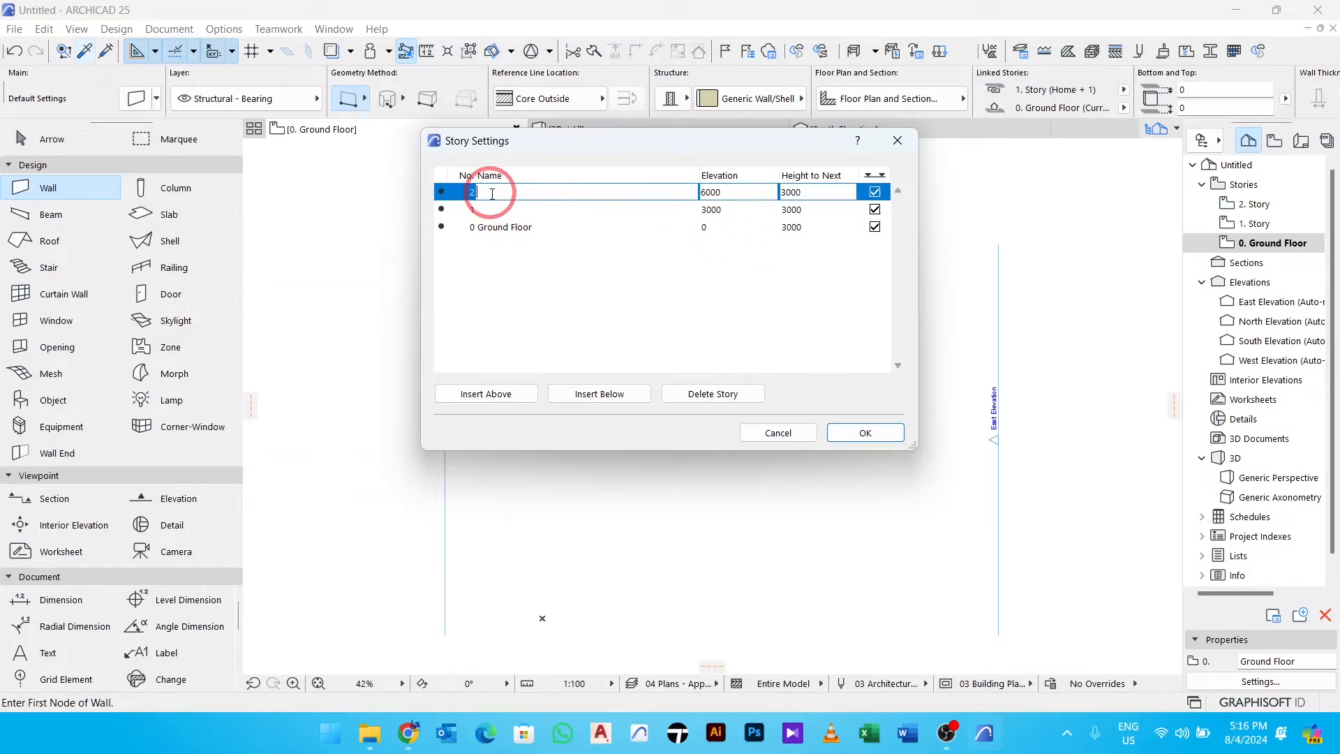
pyautogui.click(730, 211)
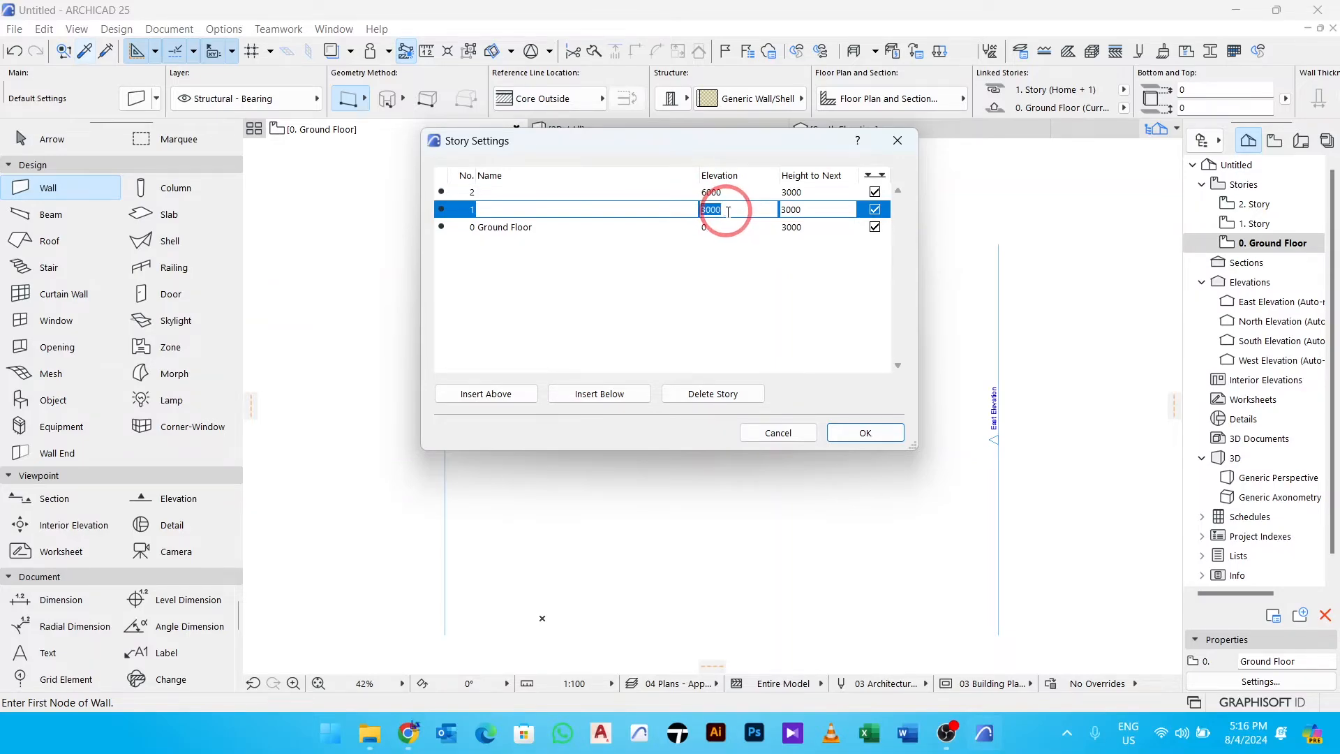
pyautogui.click(865, 434)
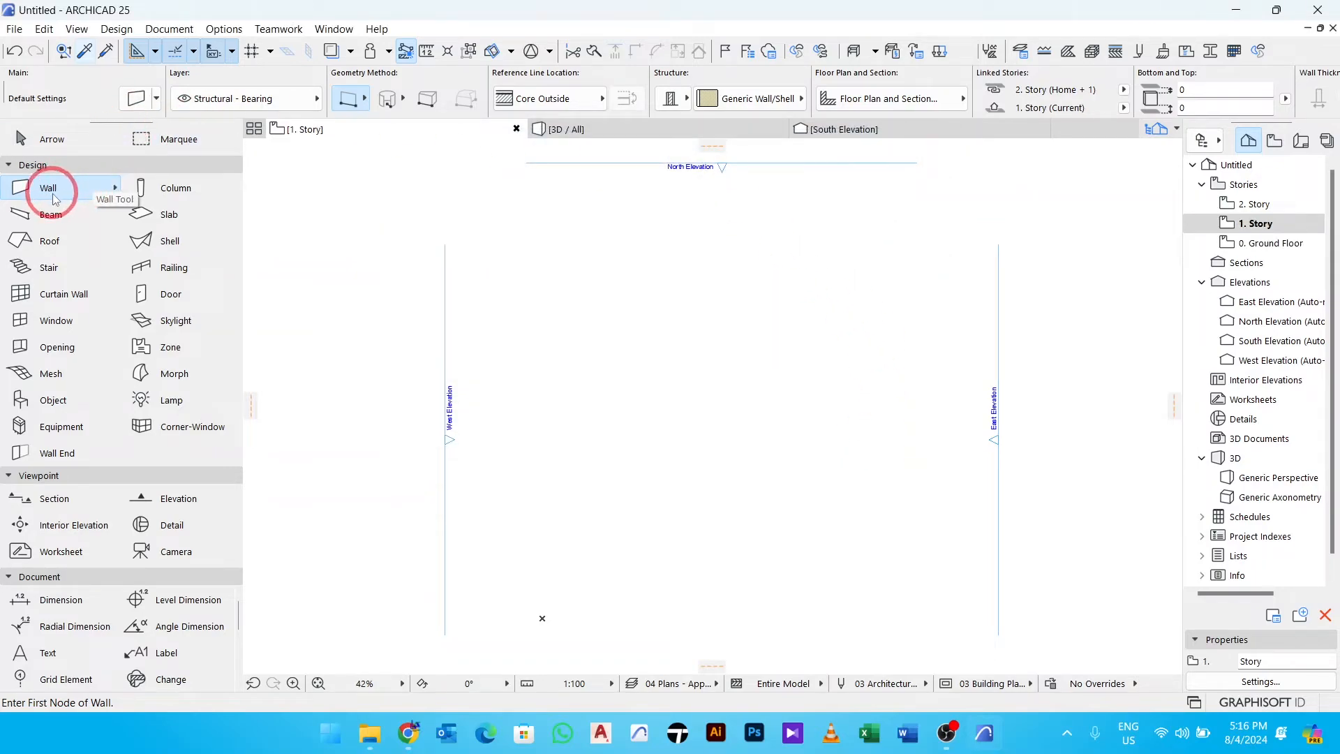
# In the wall default settings, set the top link to Not Linked and the wall height to 2100 mm.
pyautogui.click(131, 105)
pyautogui.click(571, 145)
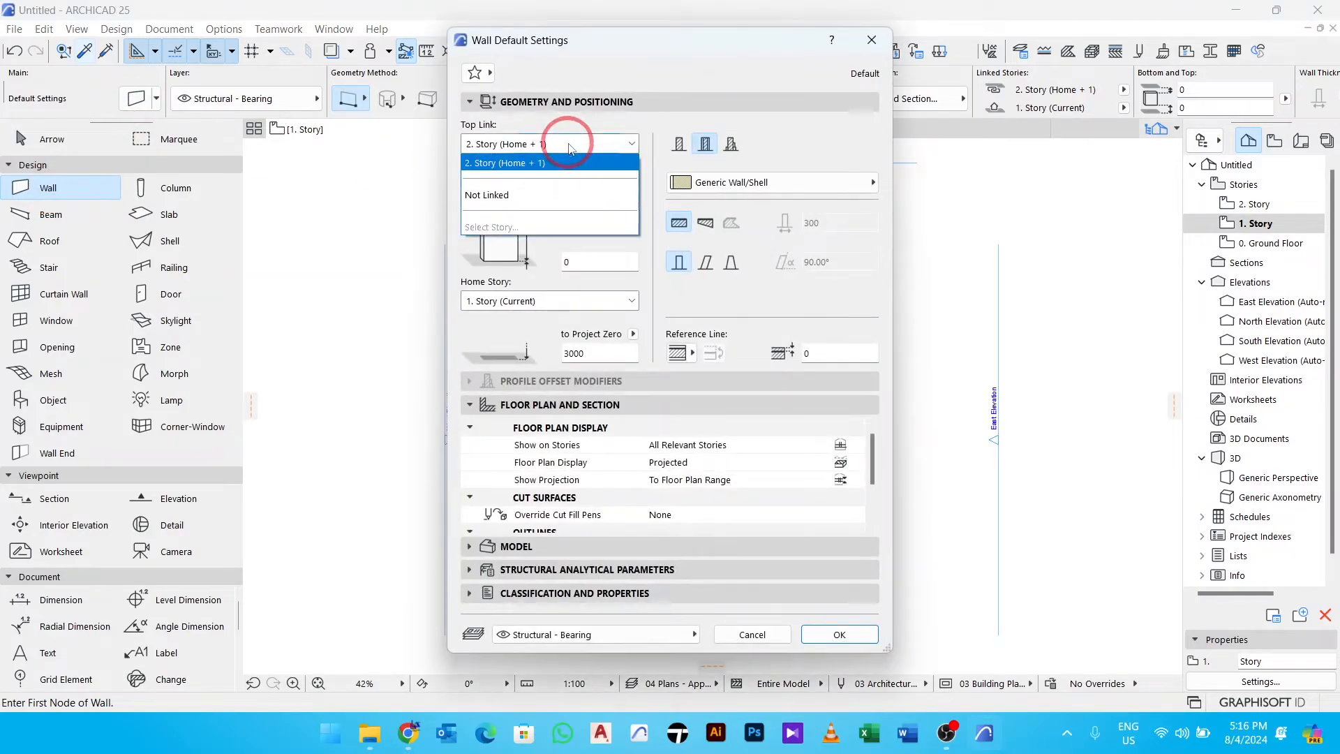
pyautogui.click(508, 196)
pyautogui.click(613, 227)
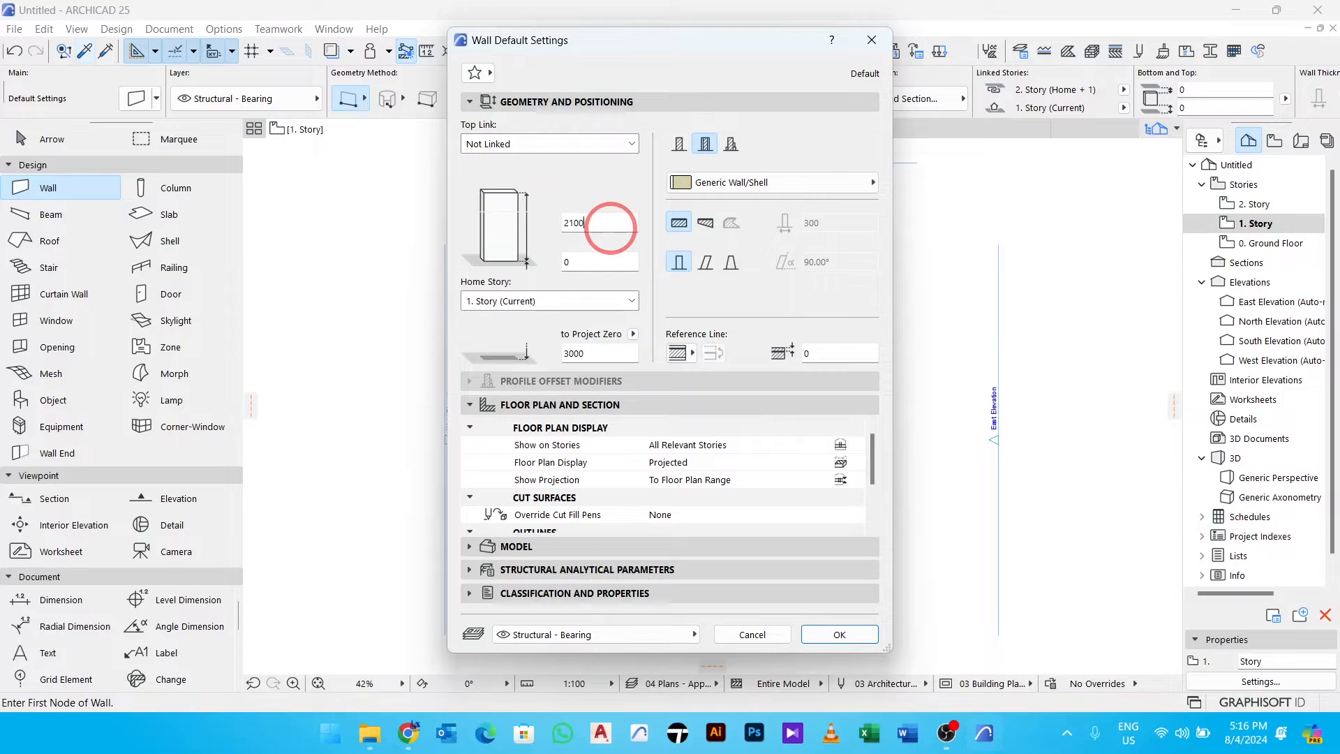
# Make the default wall a basic structure of Brick - Structural with a thickness of 200 mm.
pyautogui.click(679, 147)
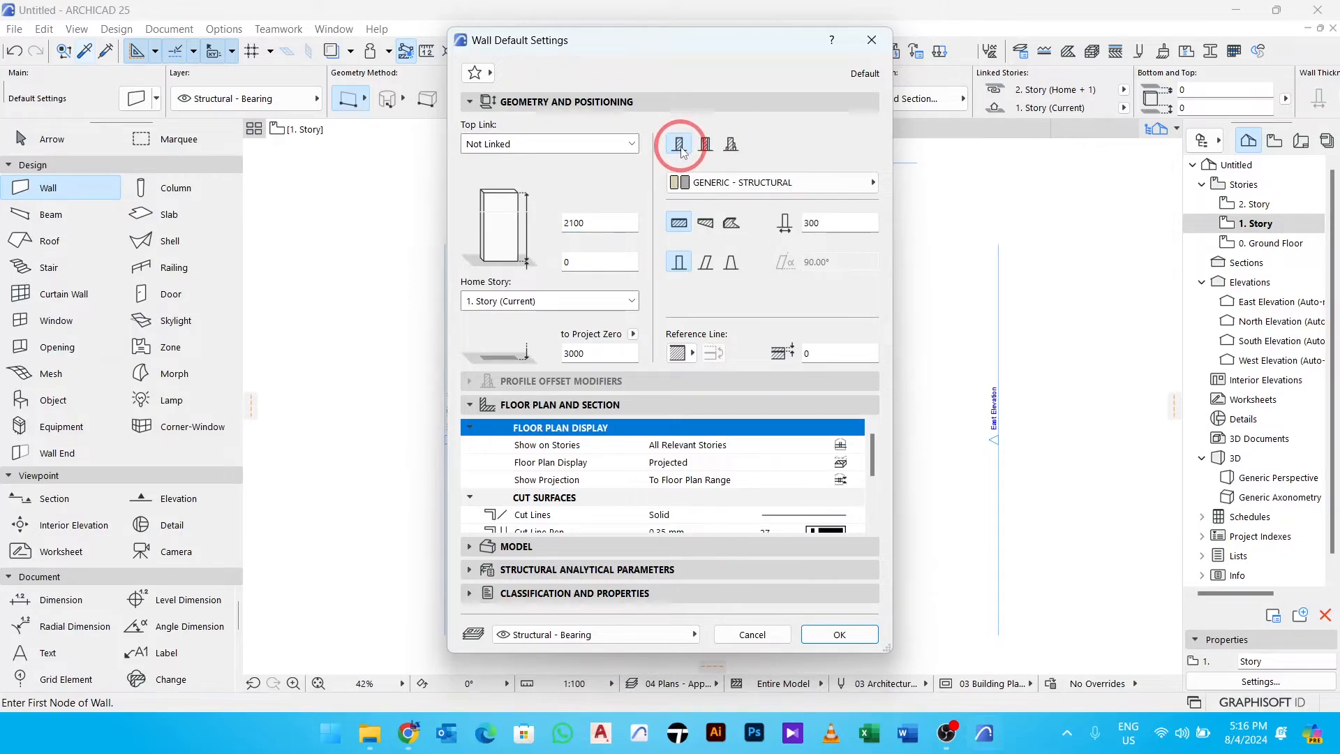
pyautogui.click(873, 182)
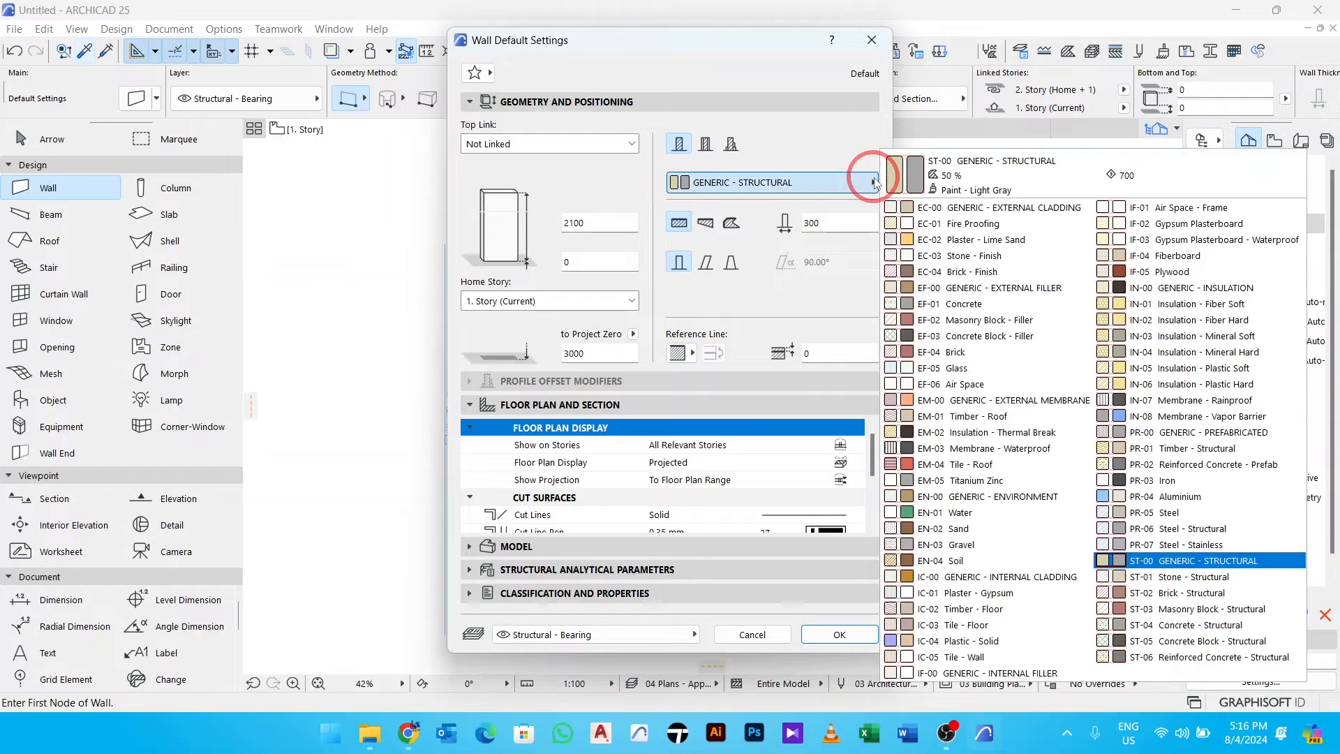
pyautogui.click(1184, 593)
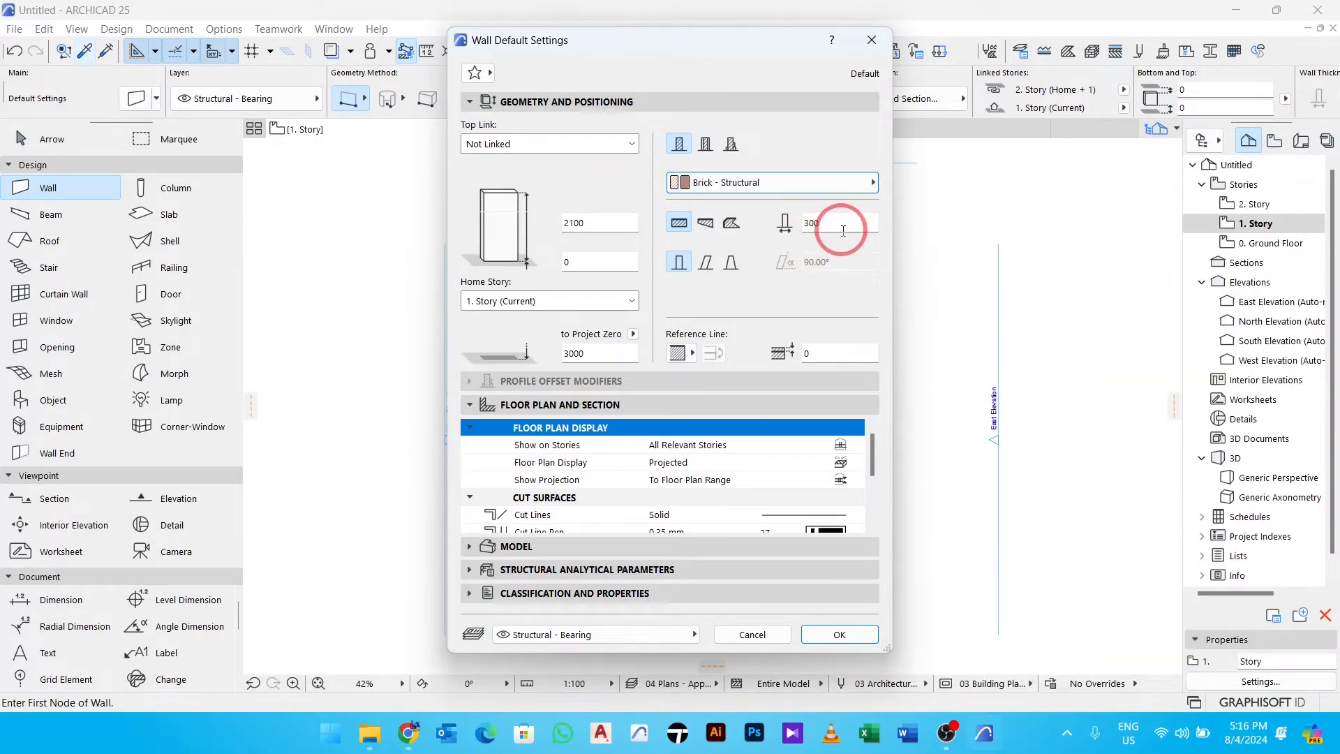
pyautogui.doubleClick(804, 223)
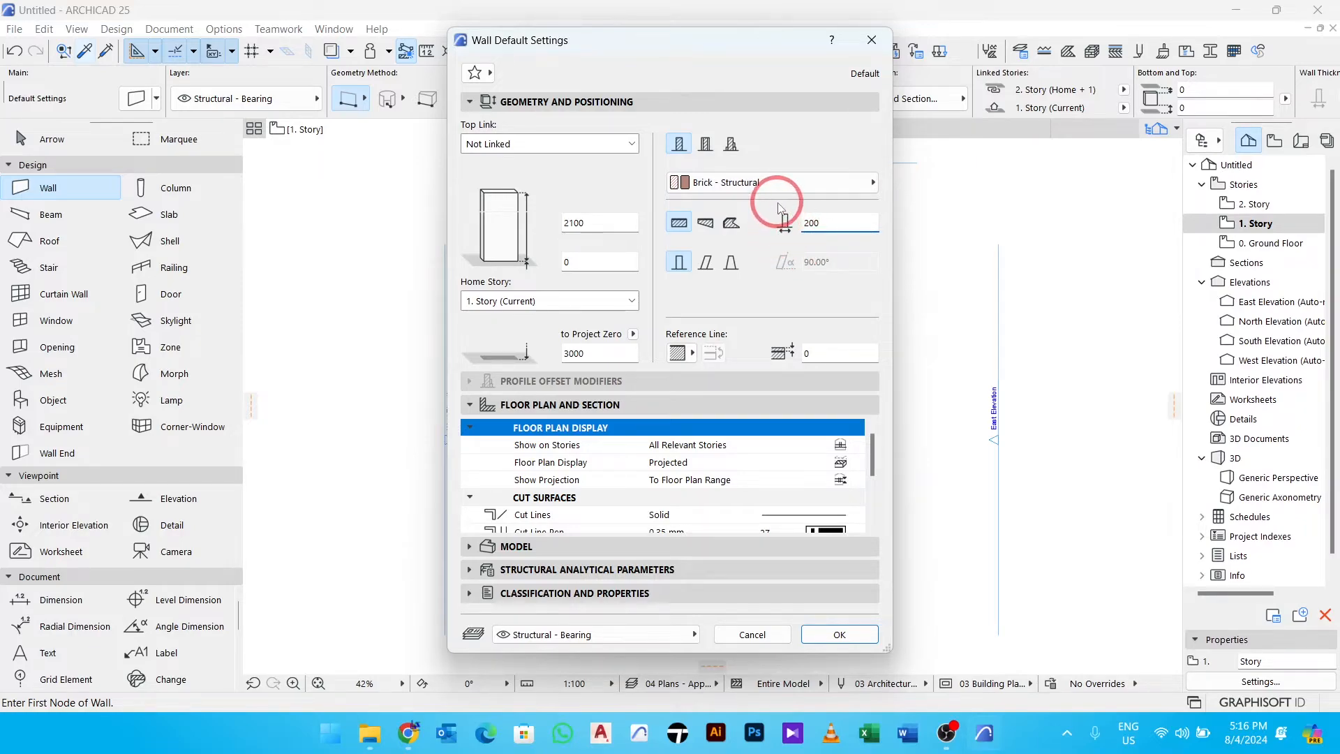
# Turn on the surface overrides for all three wall faces in the model settings and look through the available surface materials.
pyautogui.click(575, 552)
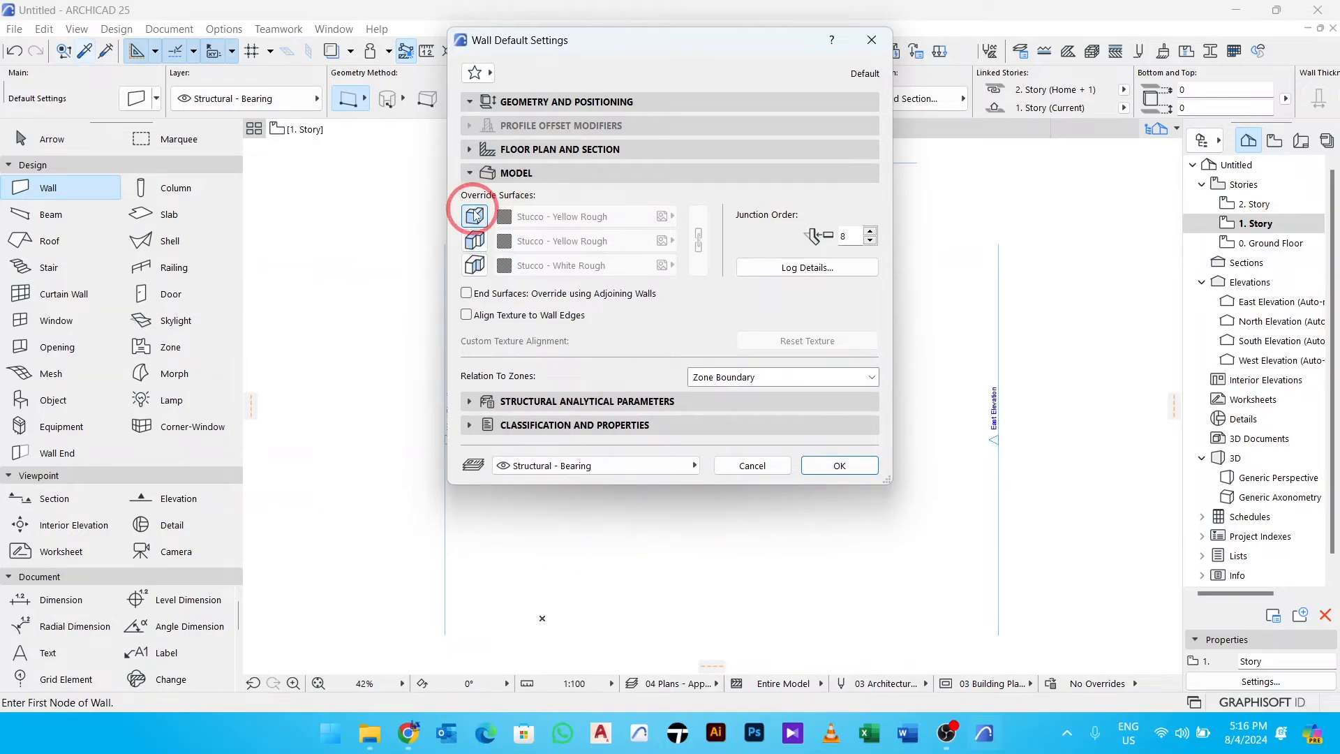
pyautogui.click(474, 240)
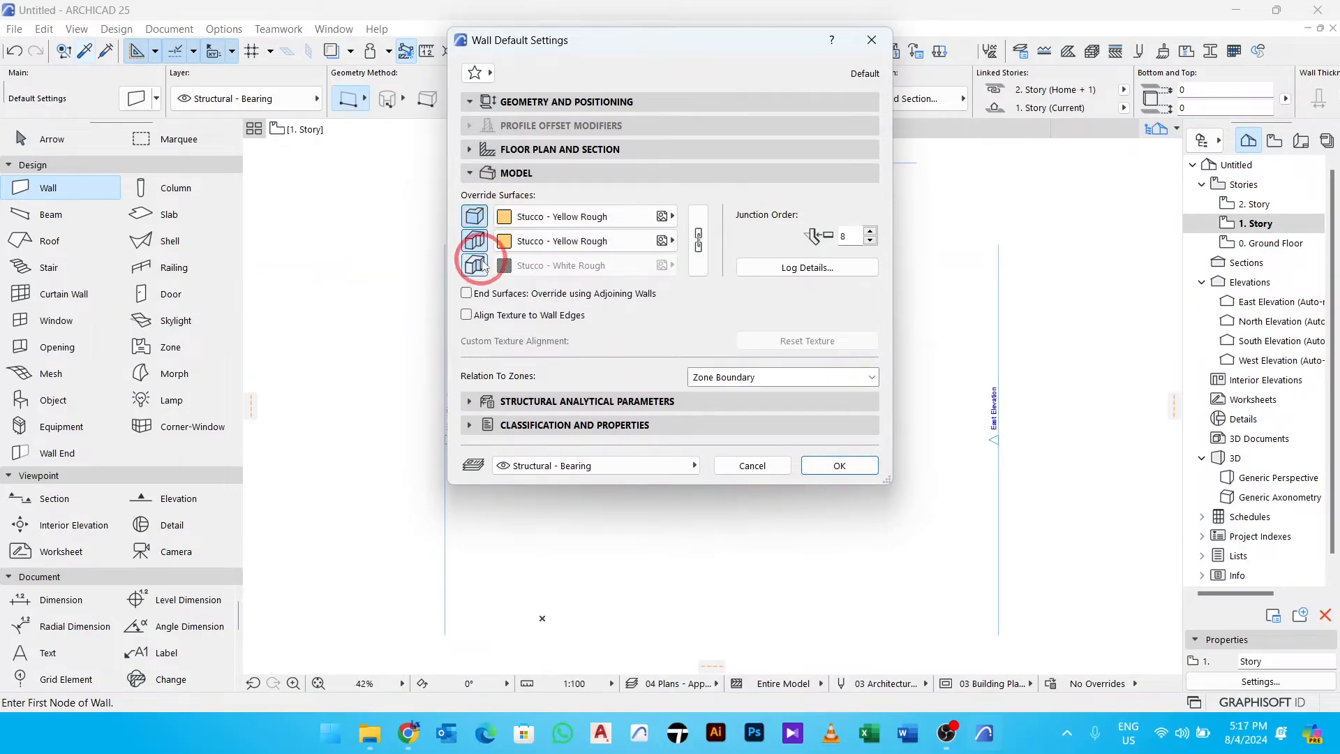
pyautogui.click(476, 265)
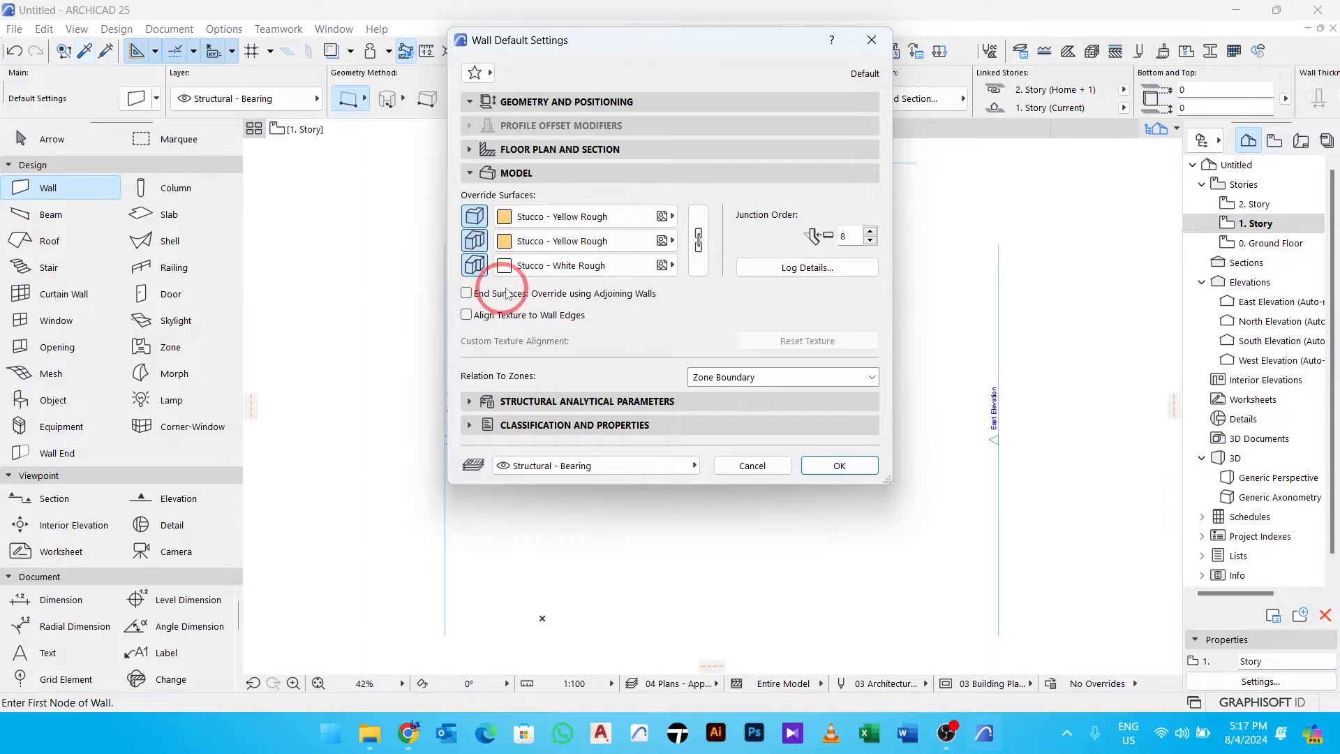
pyautogui.click(666, 216)
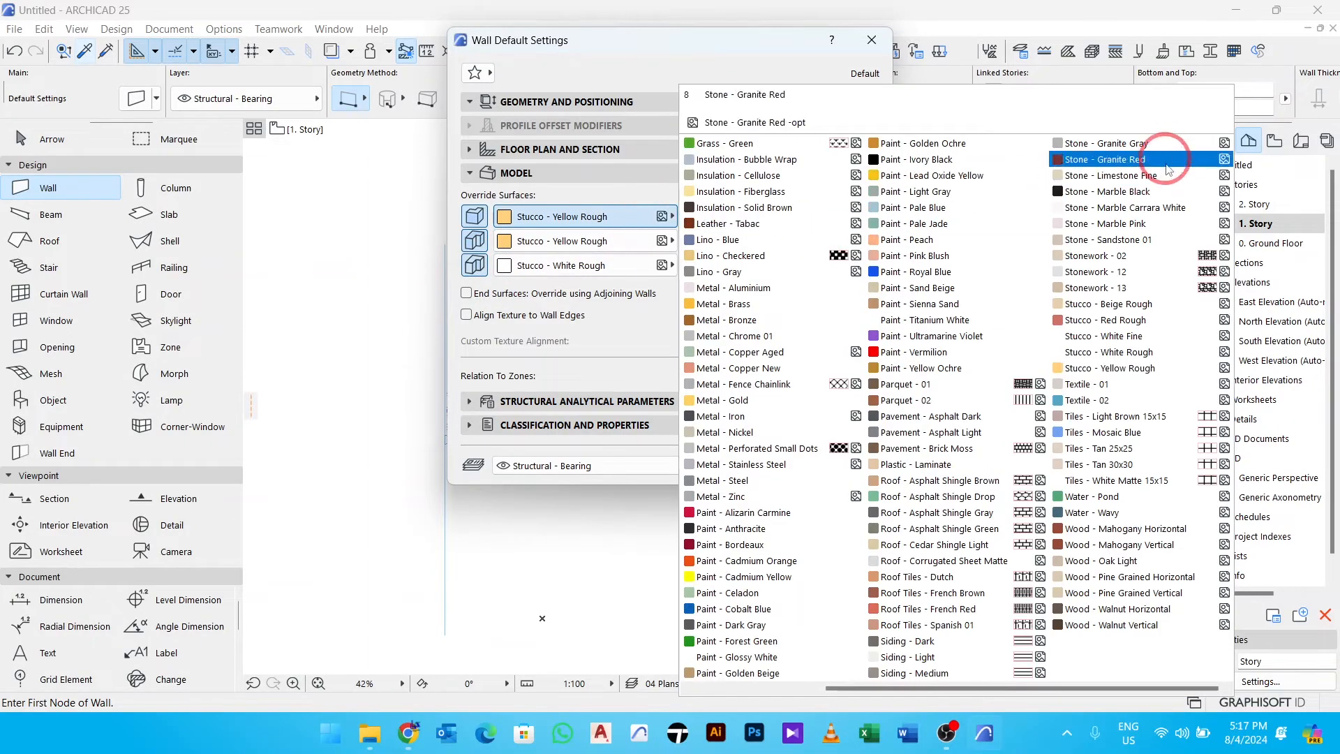
pyautogui.click(660, 321)
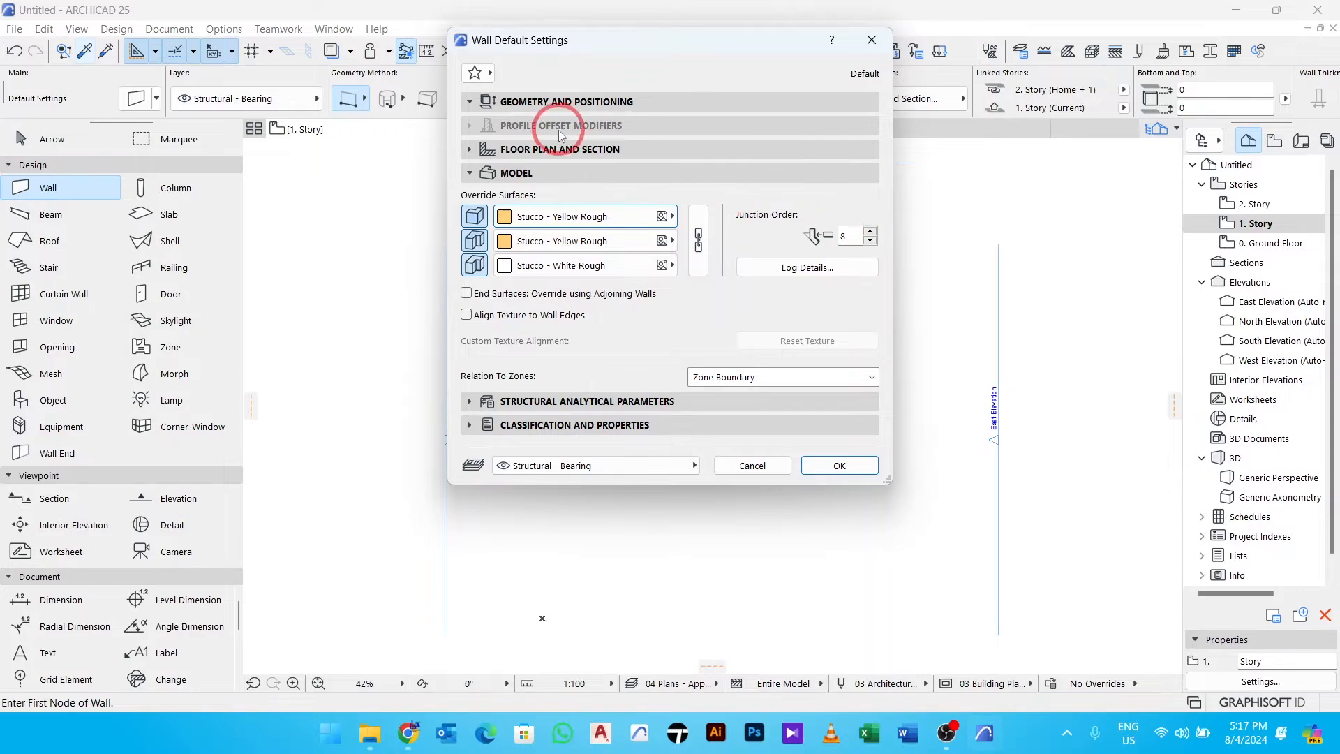
# Set the default wall's reference line location to Center in its geometry and positioning settings.
pyautogui.click(562, 105)
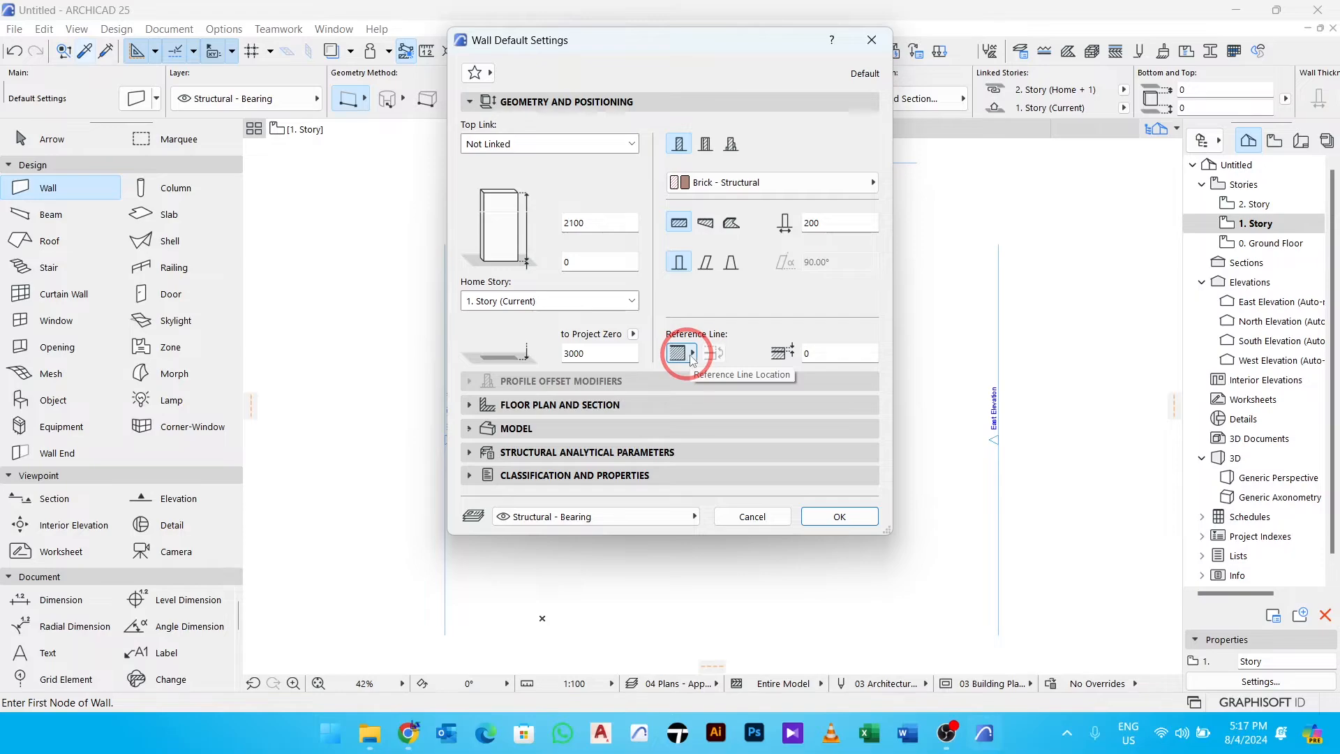
pyautogui.click(691, 354)
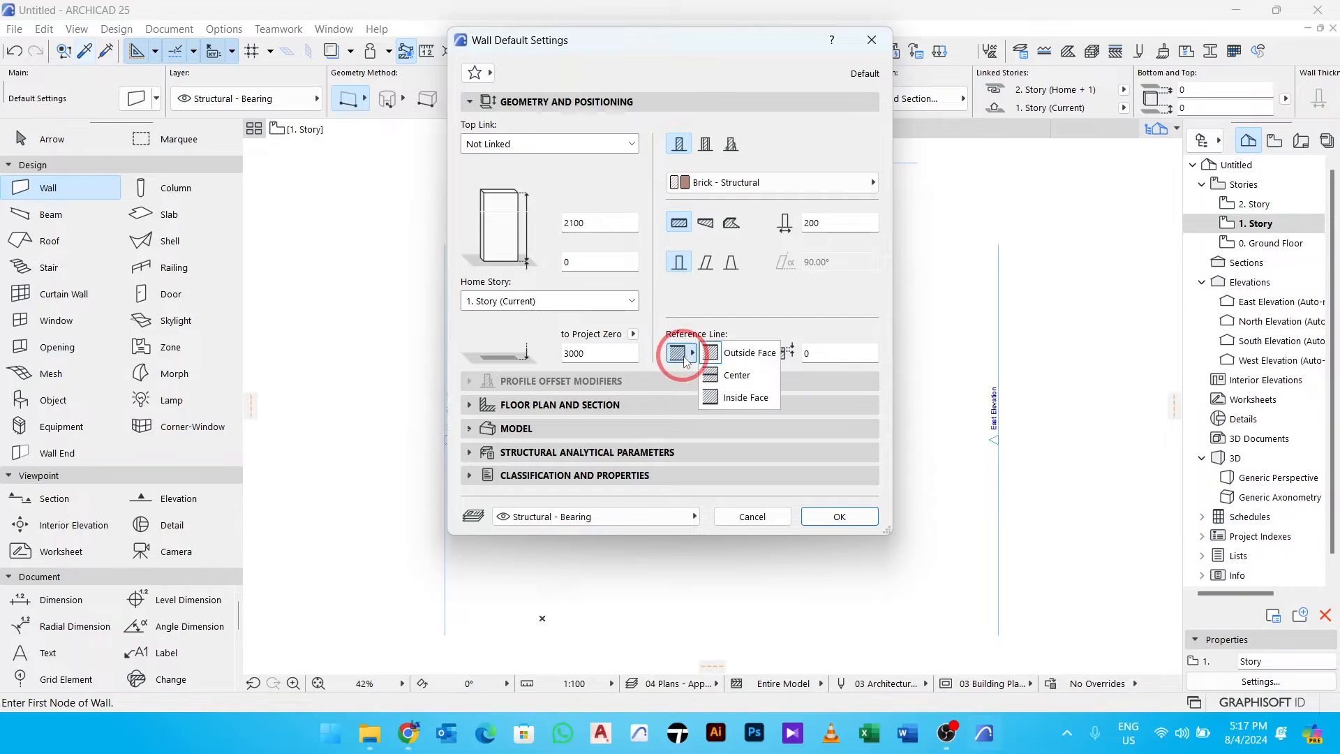
pyautogui.click(729, 374)
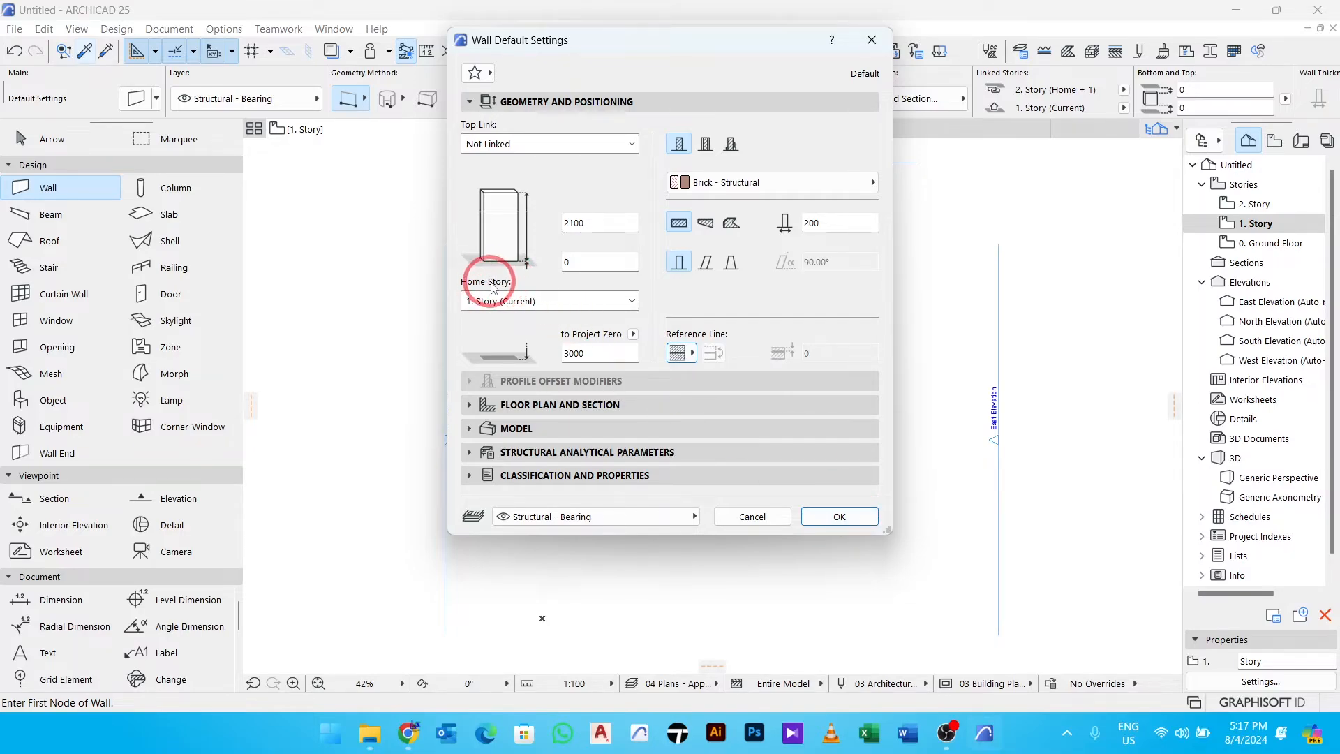
# Set the wall's home story to 0. Ground Floor, accept the default settings and open the ground floor plan.
pyautogui.click(632, 302)
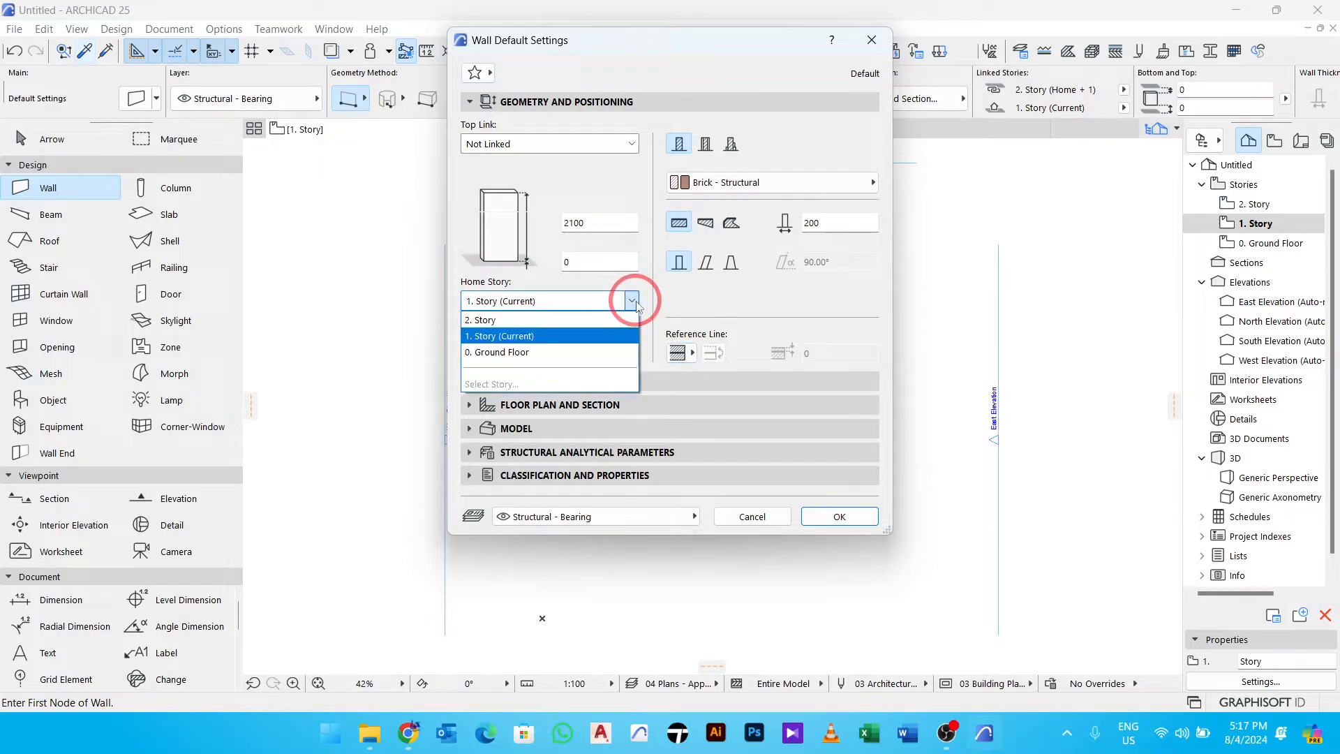
pyautogui.click(519, 353)
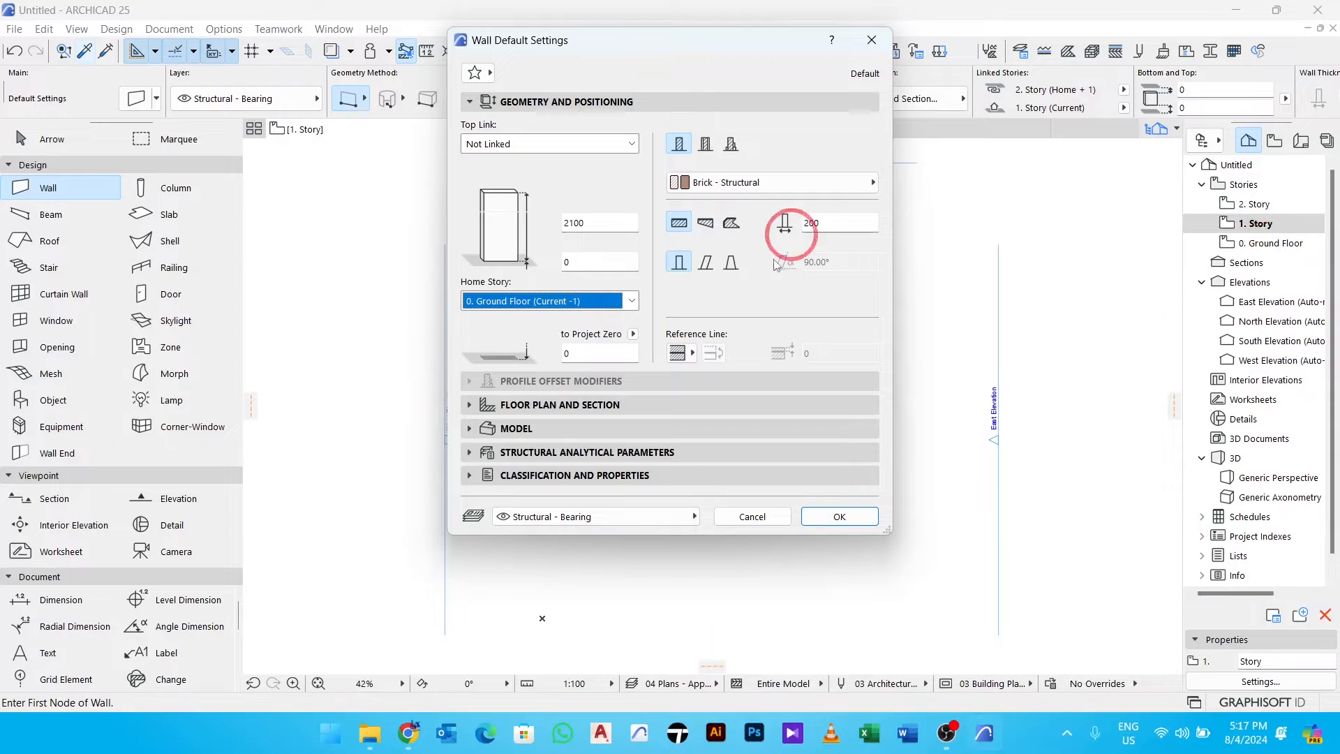
pyautogui.click(839, 516)
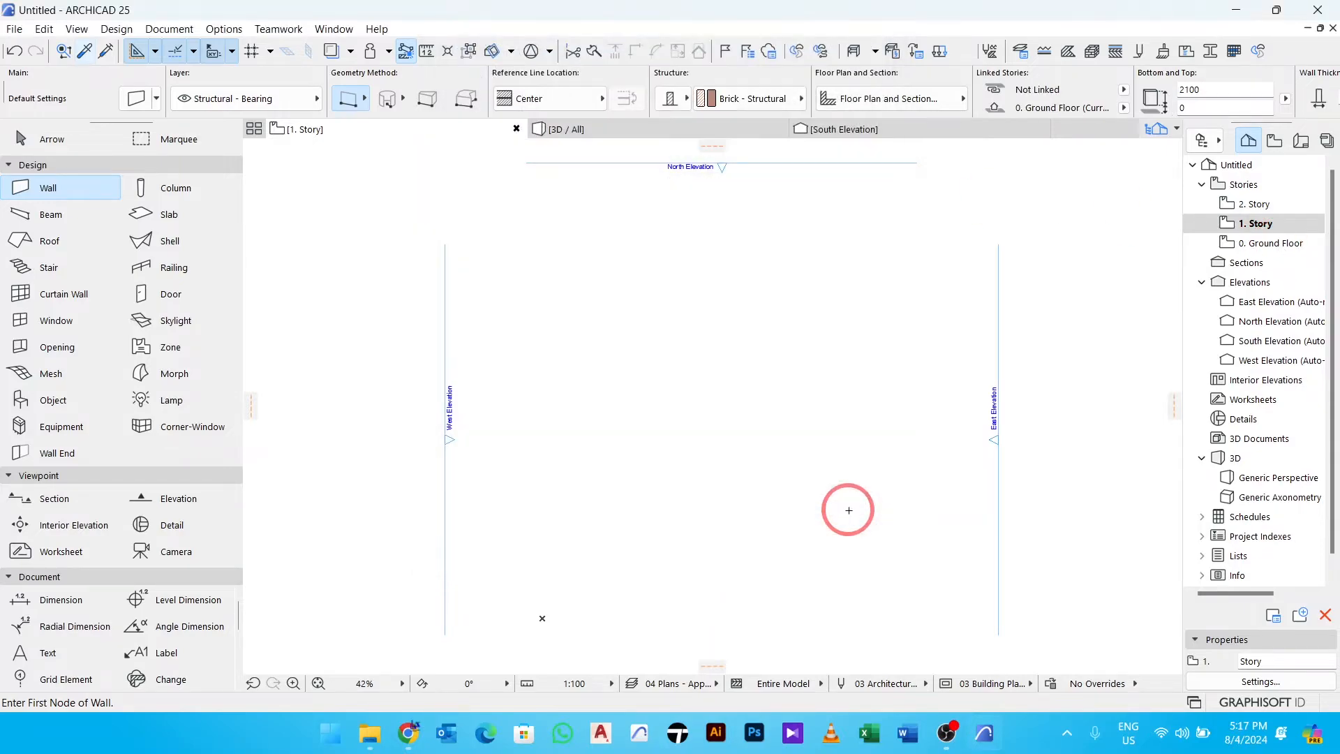
pyautogui.doubleClick(1277, 246)
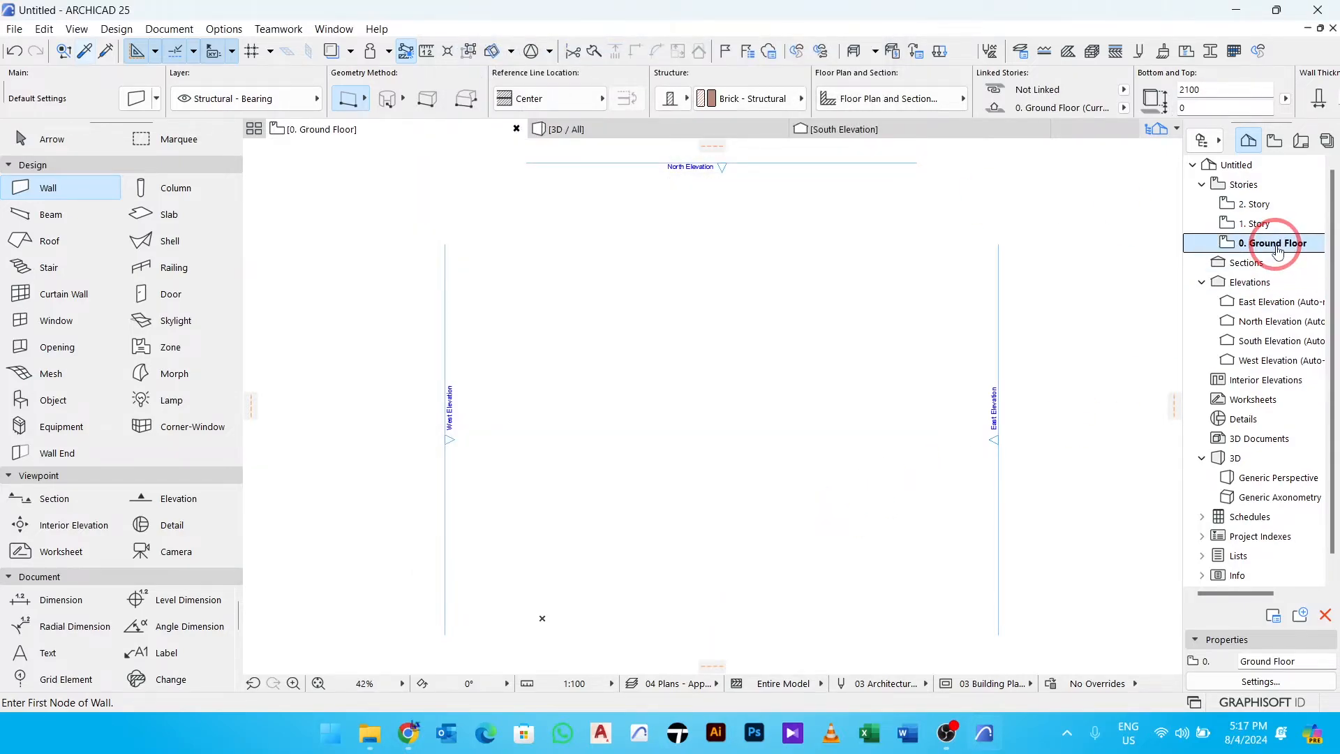
pyautogui.moveTo(595, 363); pyautogui.dragTo(541, 358, button='middle')
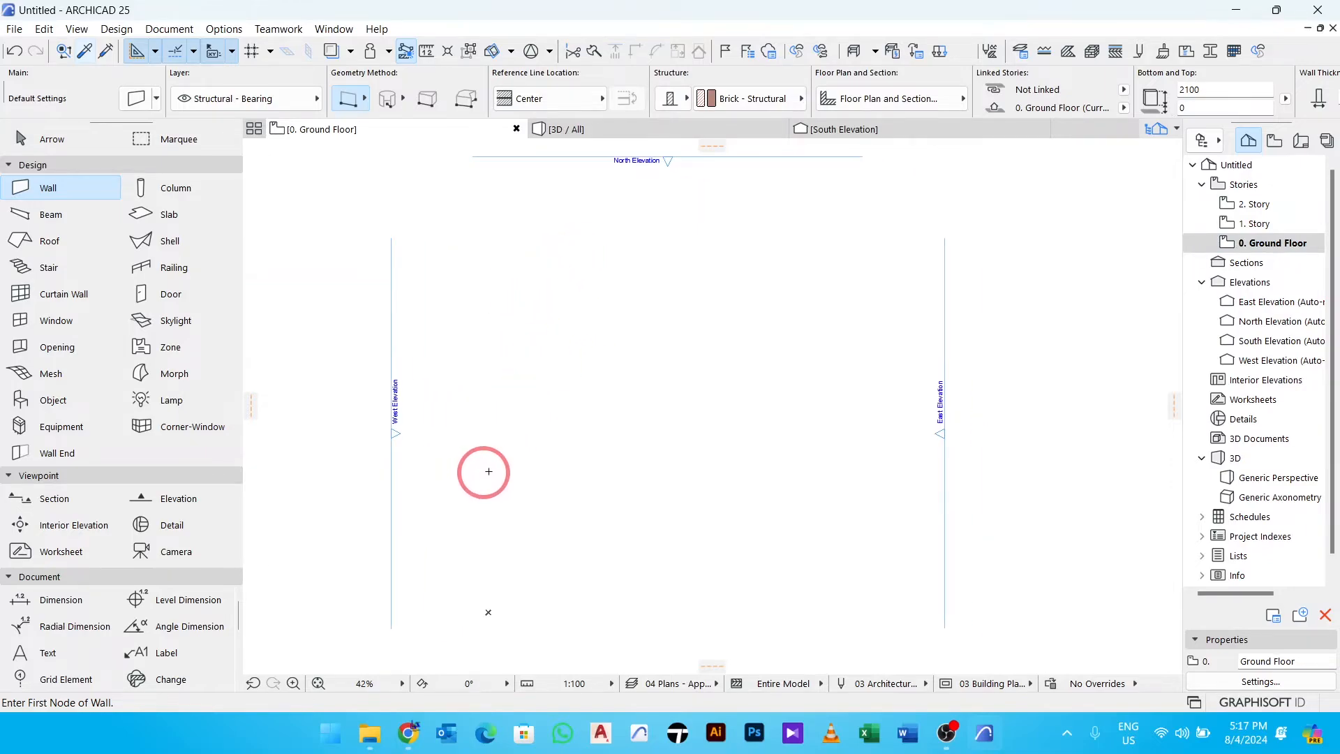
pyautogui.moveTo(508, 565)
pyautogui.mouseDown(button='middle')
pyautogui.moveTo(503, 439)
pyautogui.moveTo(598, 428)
pyautogui.mouseUp(button='middle')
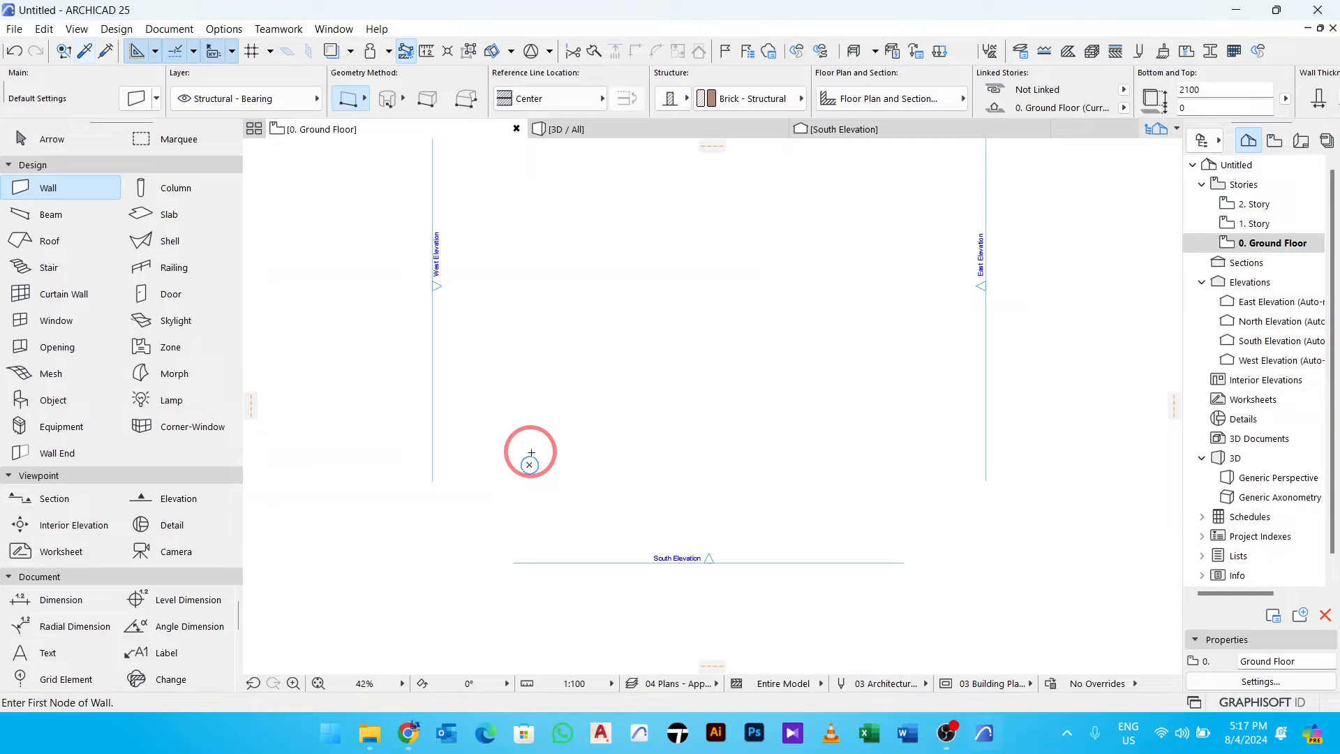
pyautogui.moveTo(553, 419); pyautogui.dragTo(524, 509, button='middle')
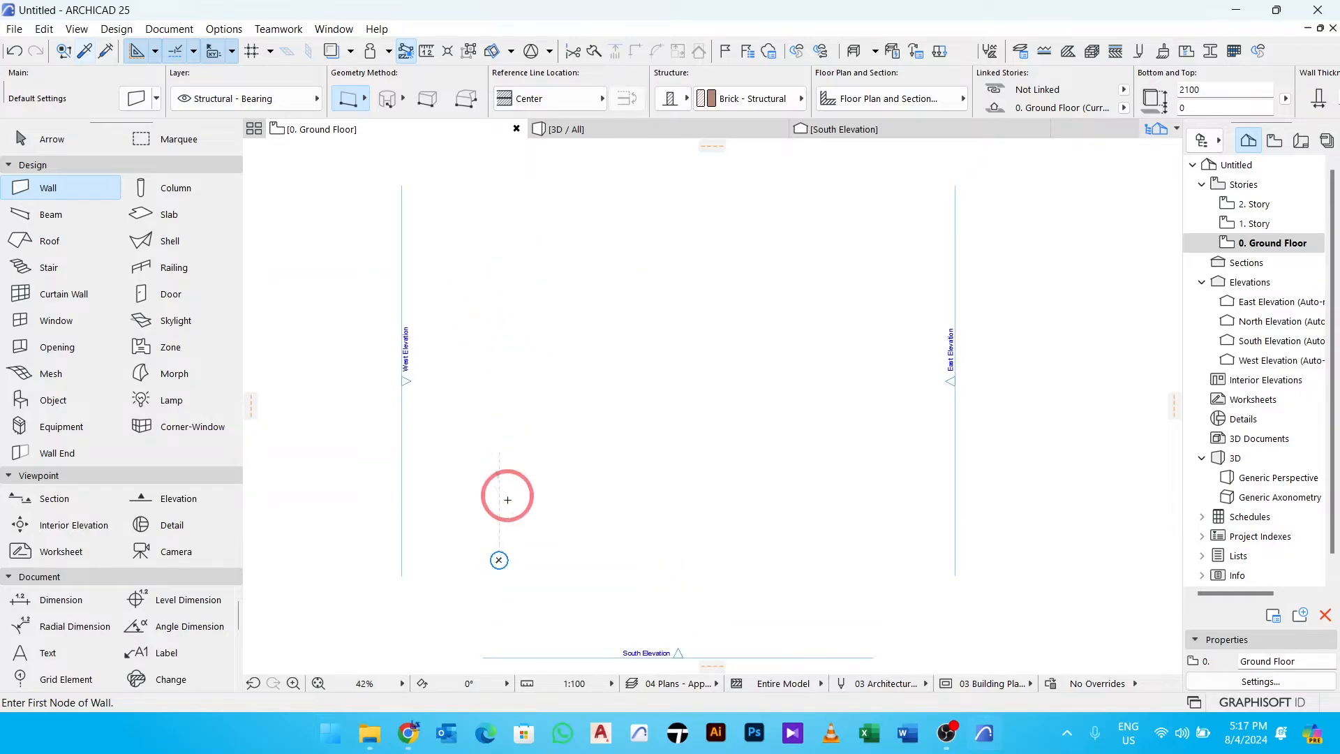
pyautogui.click(498, 560)
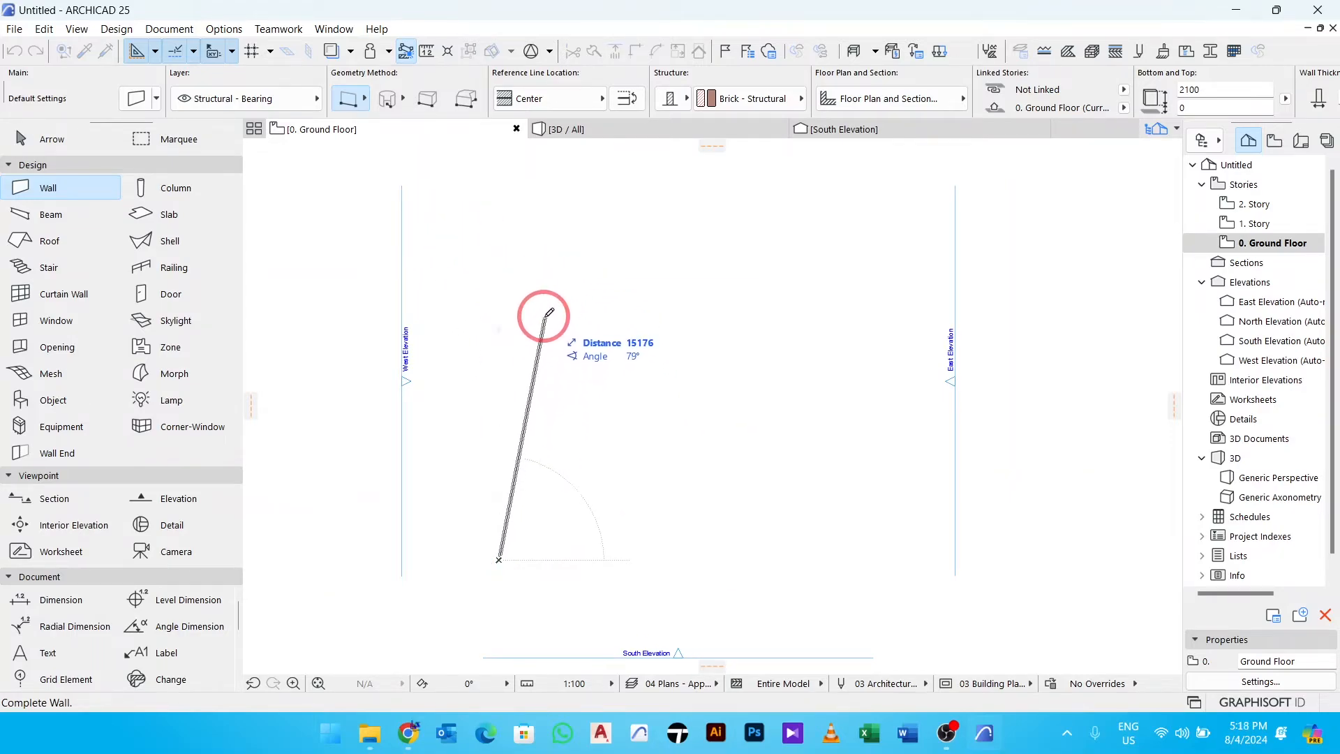
pyautogui.press('Escape')
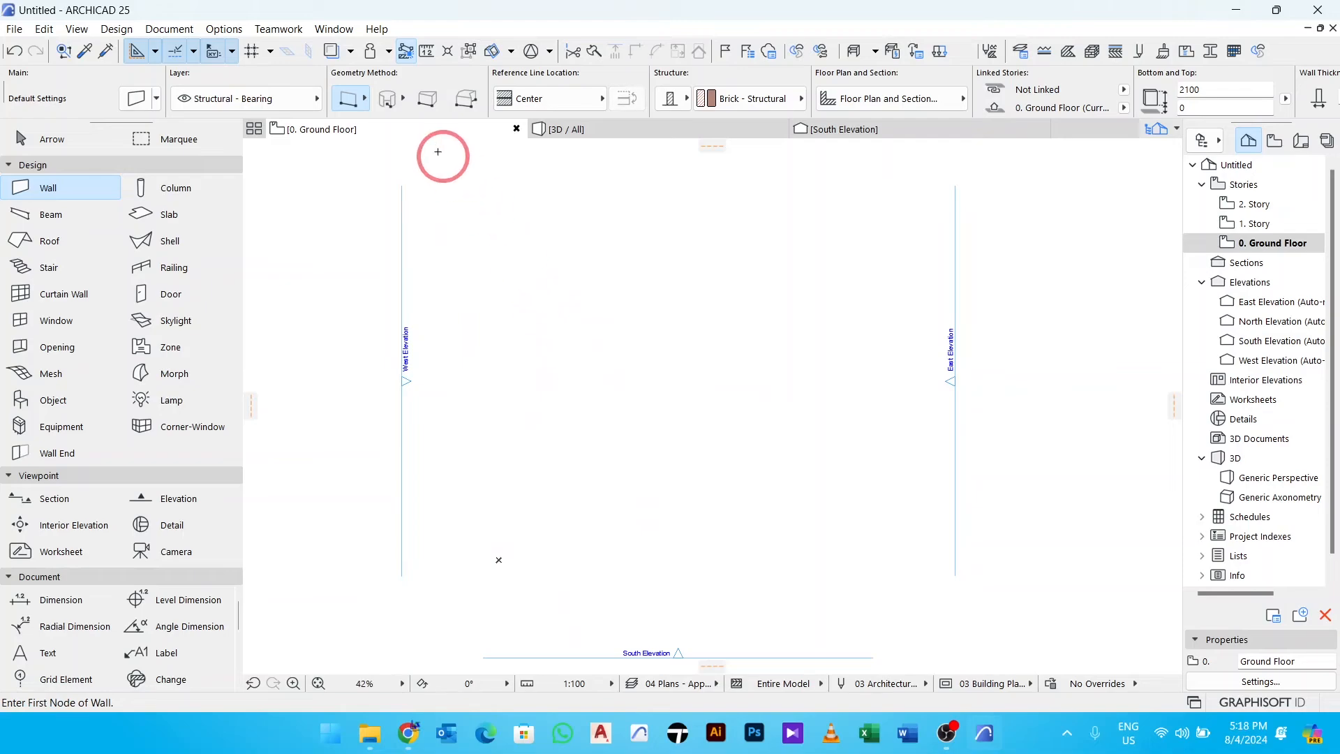
# Switch the wall geometry method to chained and assign the walls to the 01 WALLS layer.
pyautogui.click(365, 100)
pyautogui.moveTo(366, 103); pyautogui.dragTo(409, 83)
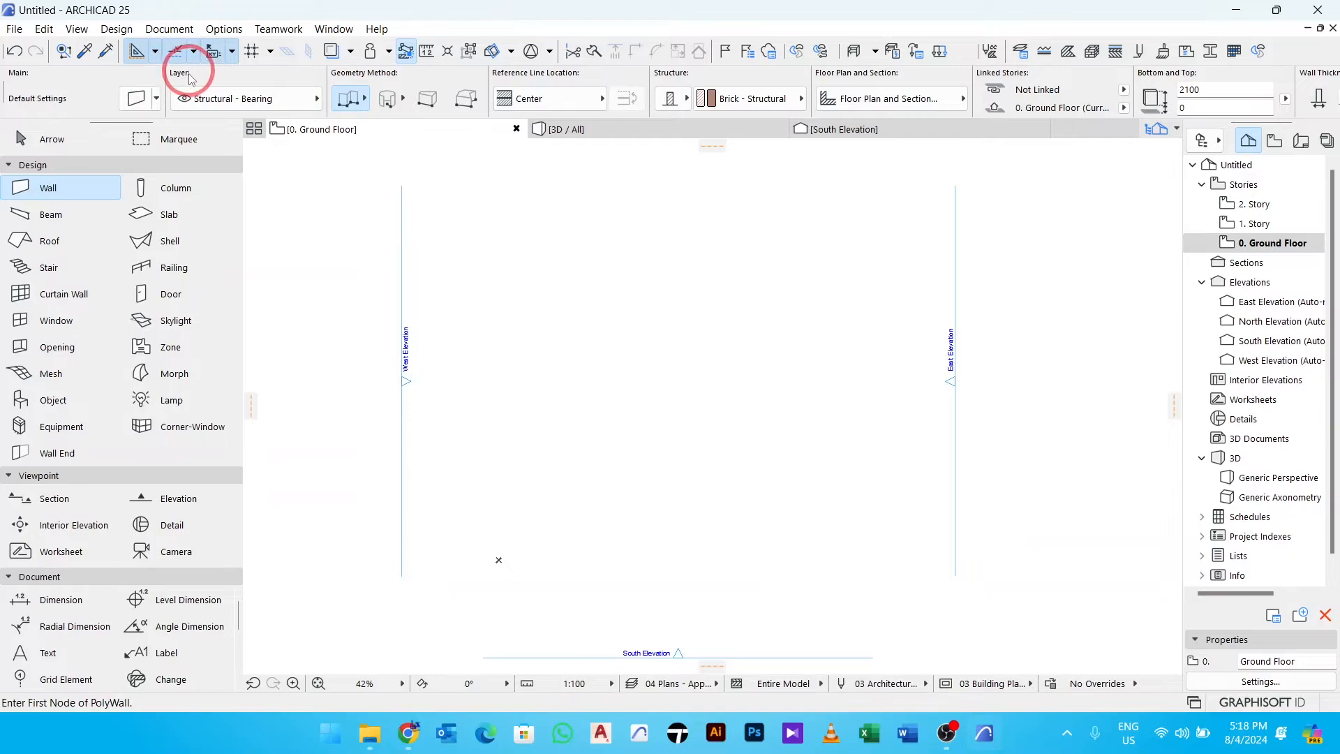
pyautogui.moveTo(279, 99); pyautogui.dragTo(444, 128)
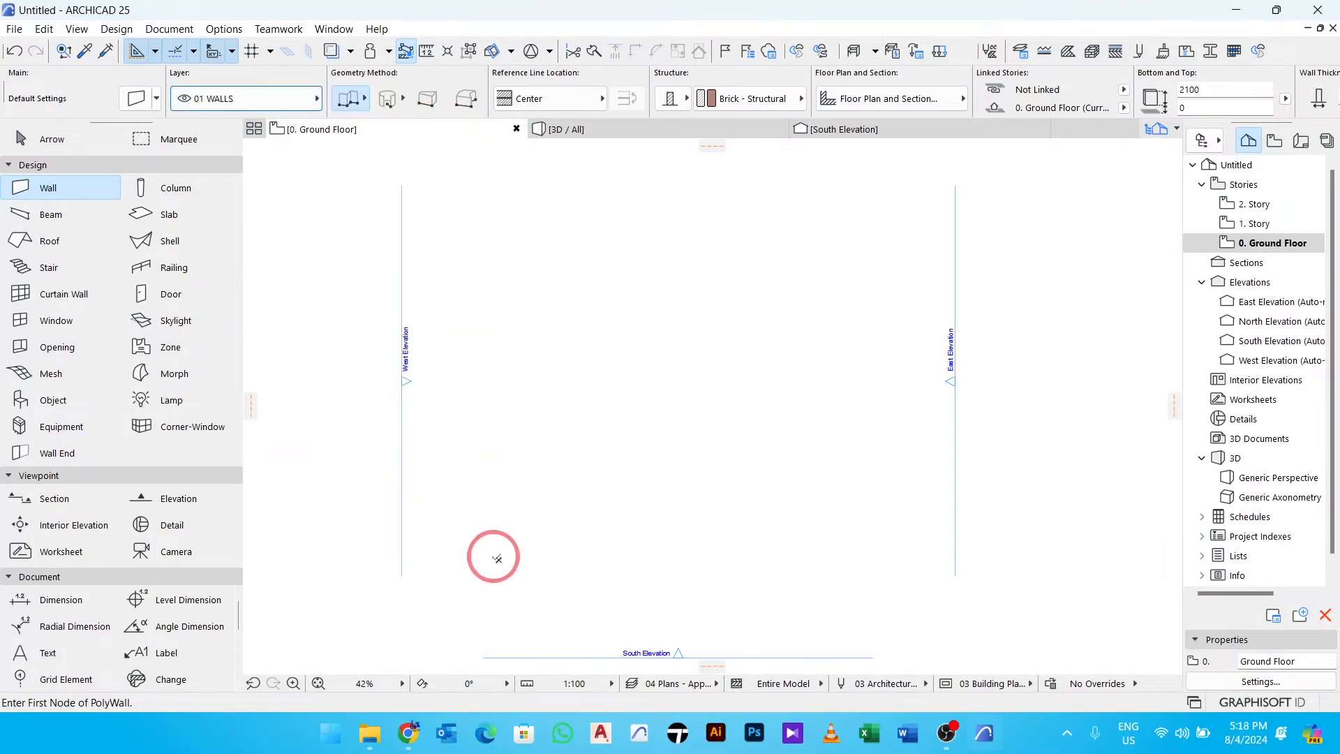
# Draw a closed rectangle of chained outer walls about 10200 mm long on the ground floor.
pyautogui.click(498, 559)
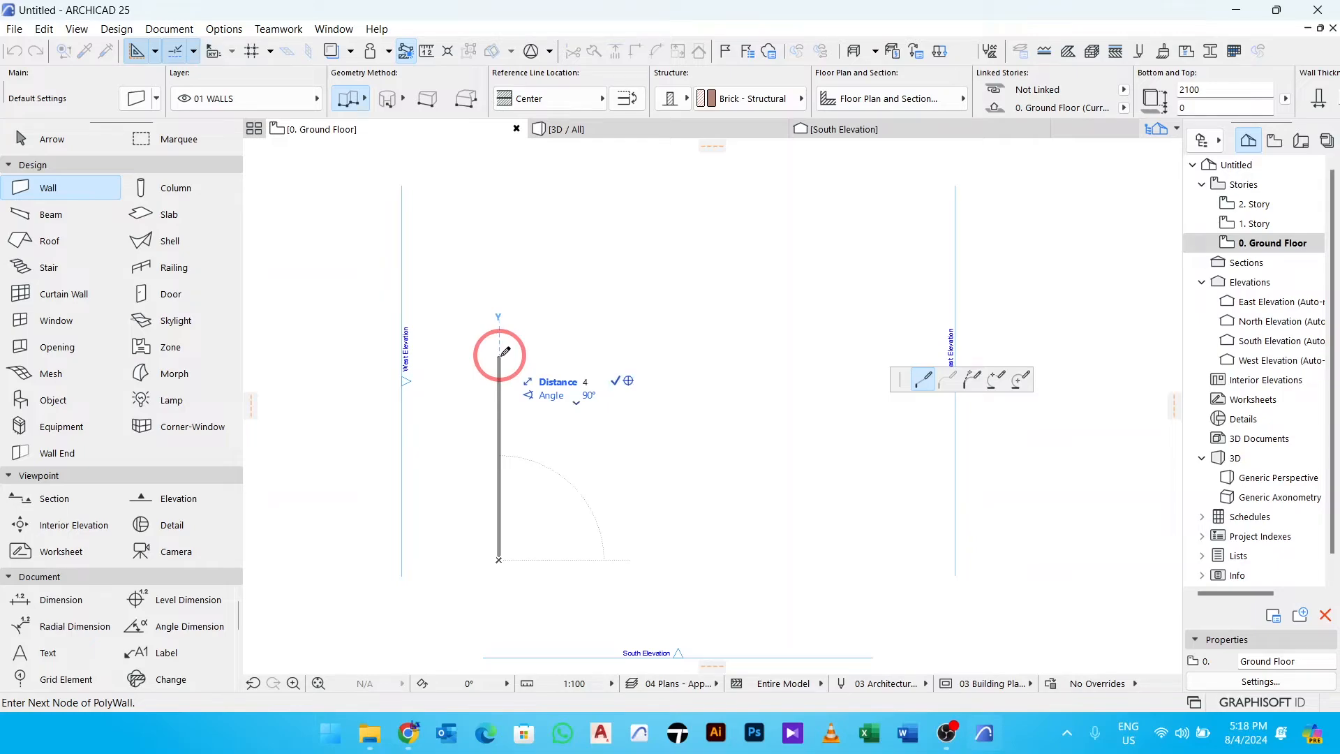
pyautogui.press('Return')
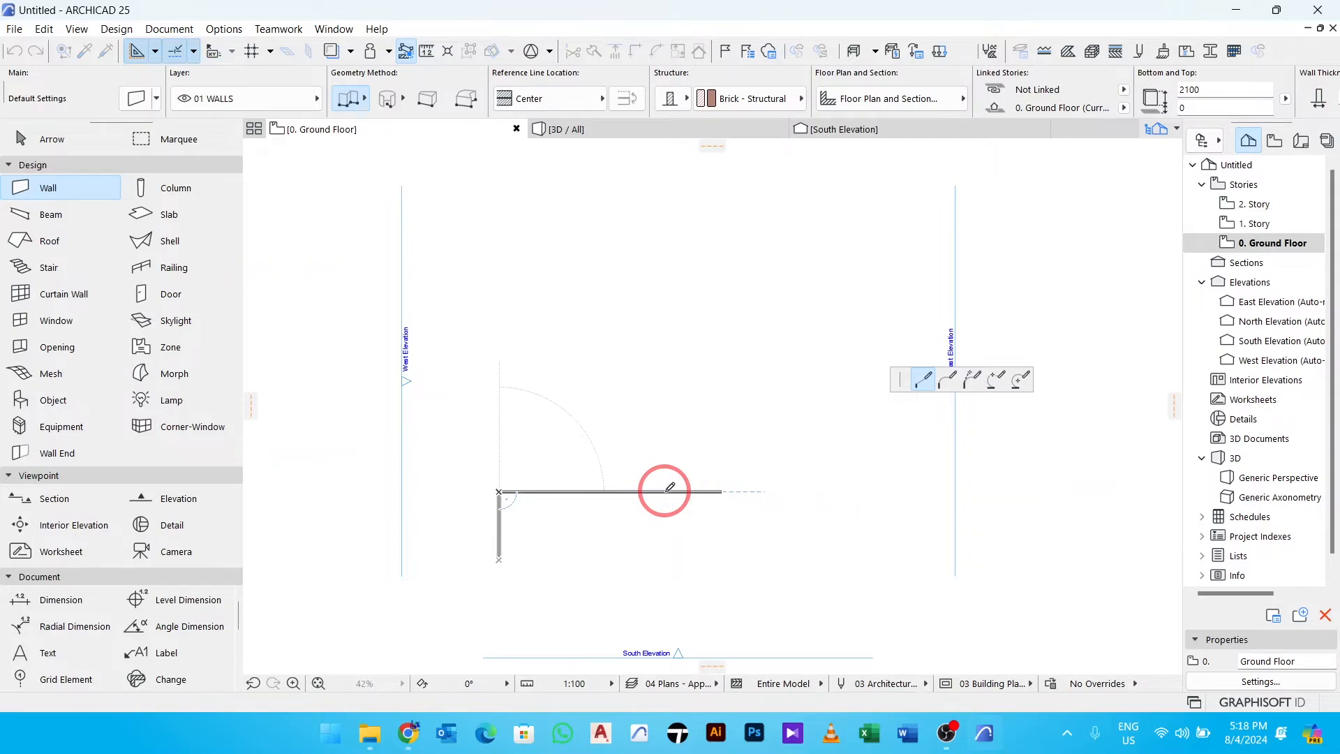
pyautogui.click(665, 491)
pyautogui.scroll(3, 665, 557)
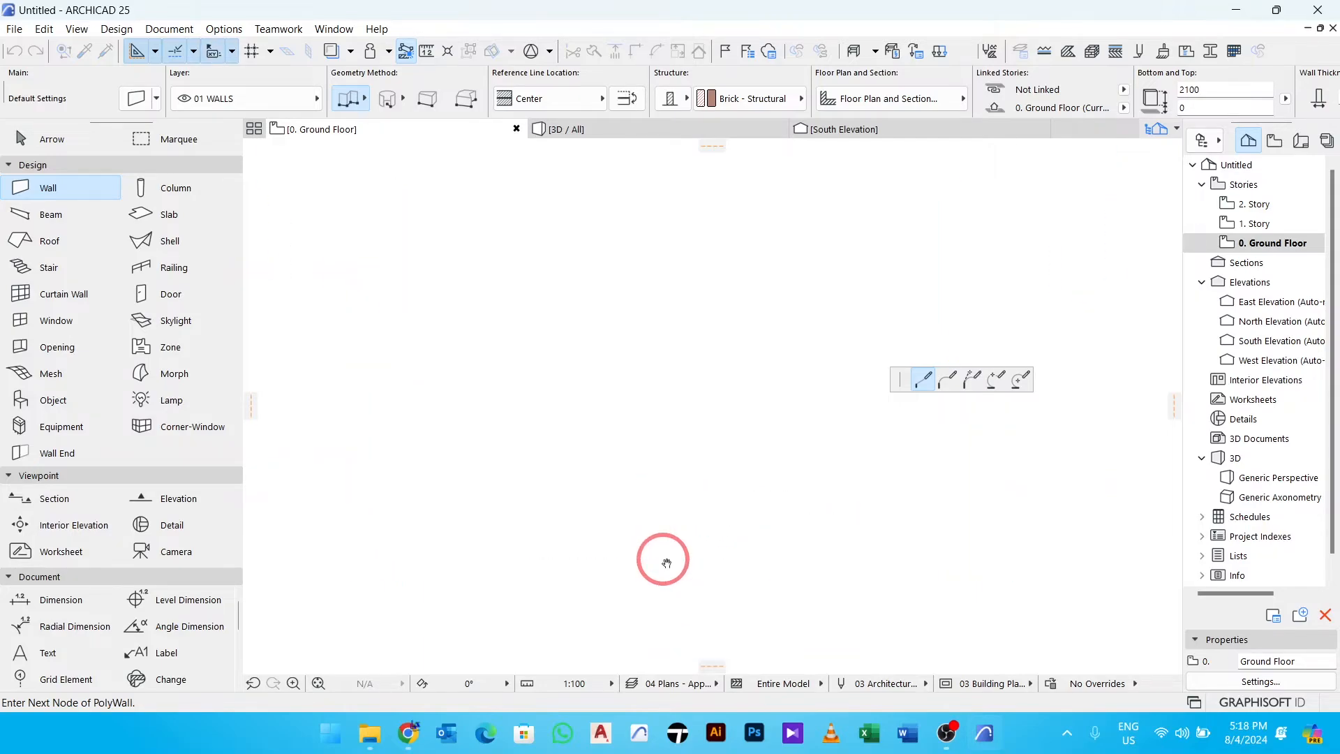
pyautogui.click(701, 411)
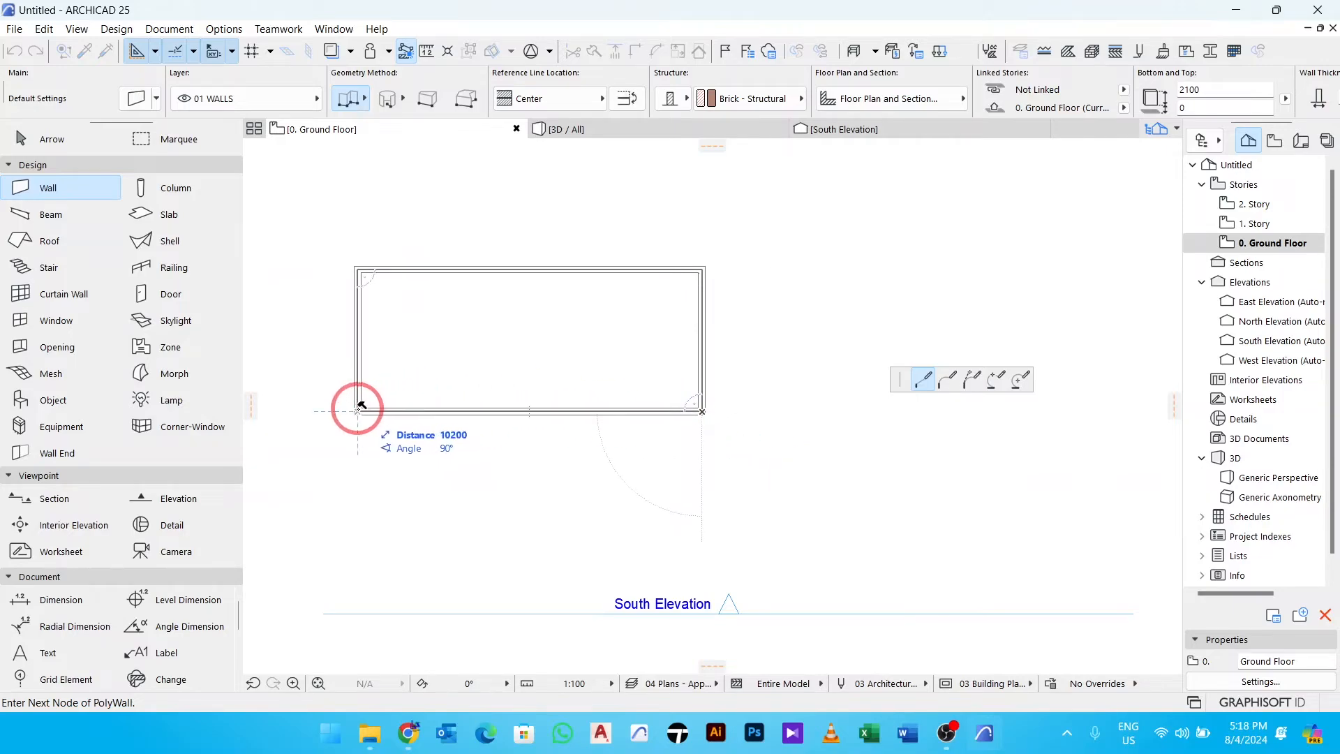
pyautogui.click(357, 411)
# Draw a partition wall from the midpoint of the north wall to the midpoint of the south wall, dividing the rectangle into two rooms.
pyautogui.moveTo(492, 370); pyautogui.dragTo(606, 419, button='middle')
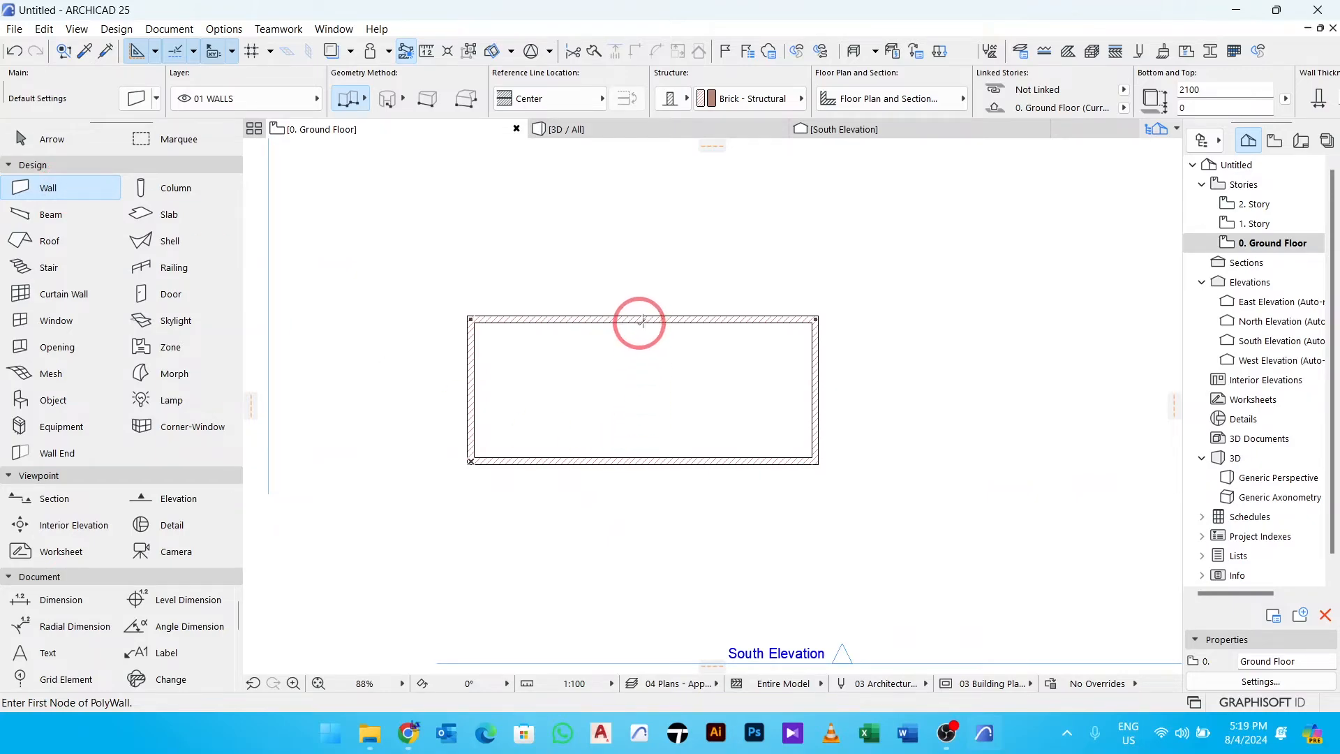
pyautogui.scroll(3, 648, 323)
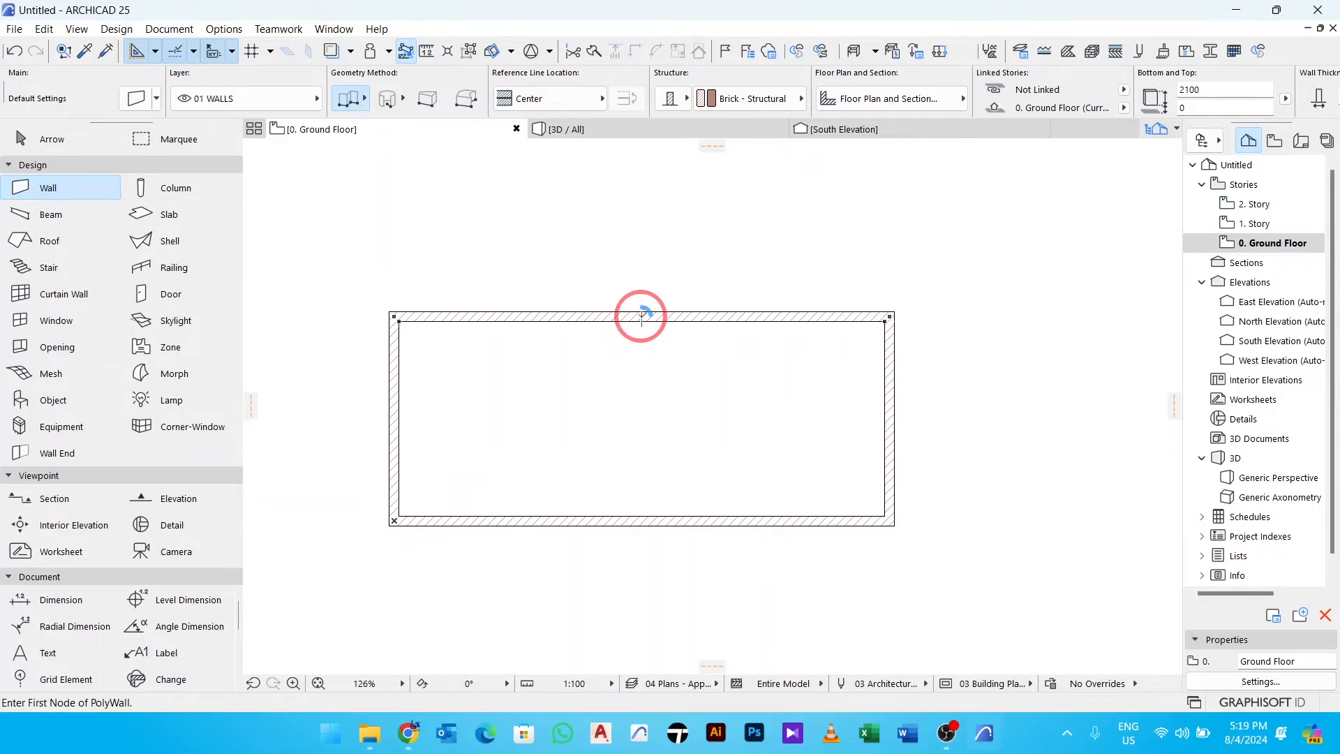
pyautogui.click(641, 318)
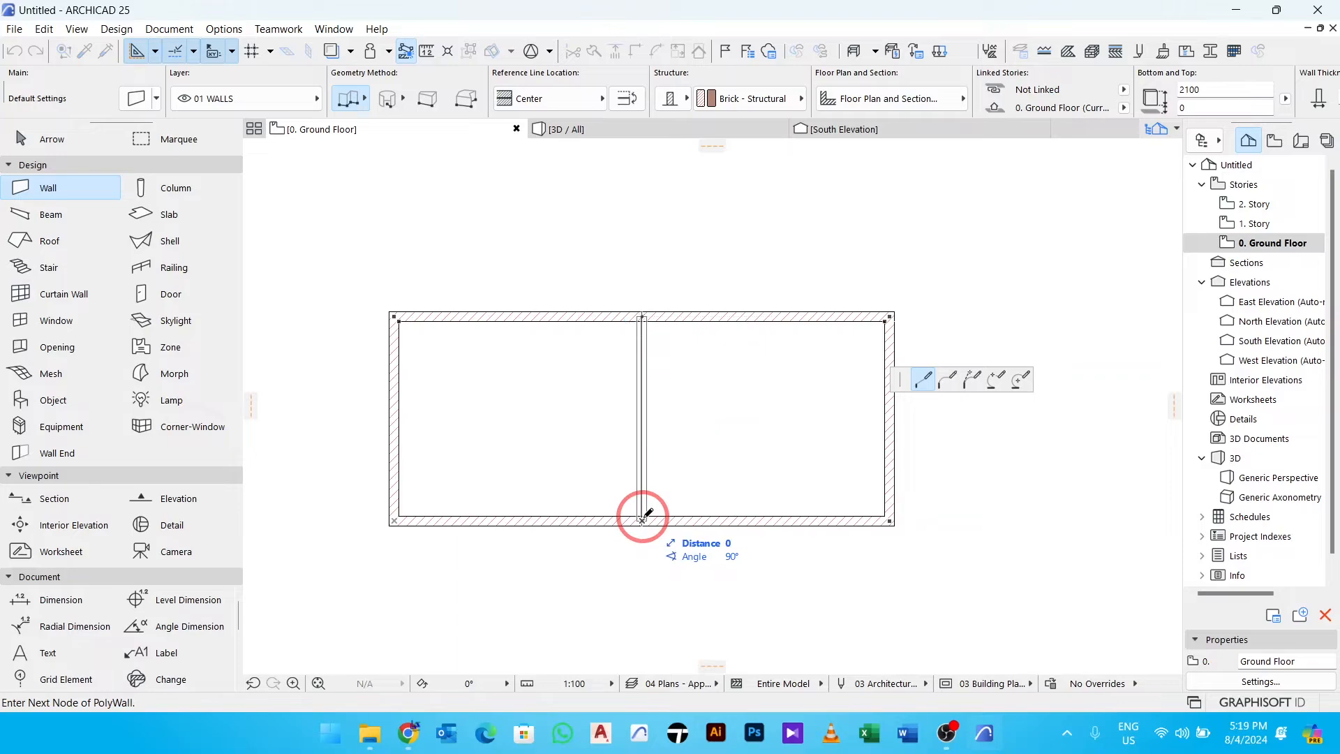
pyautogui.doubleClick(641, 520)
pyautogui.scroll(-3, 680, 409)
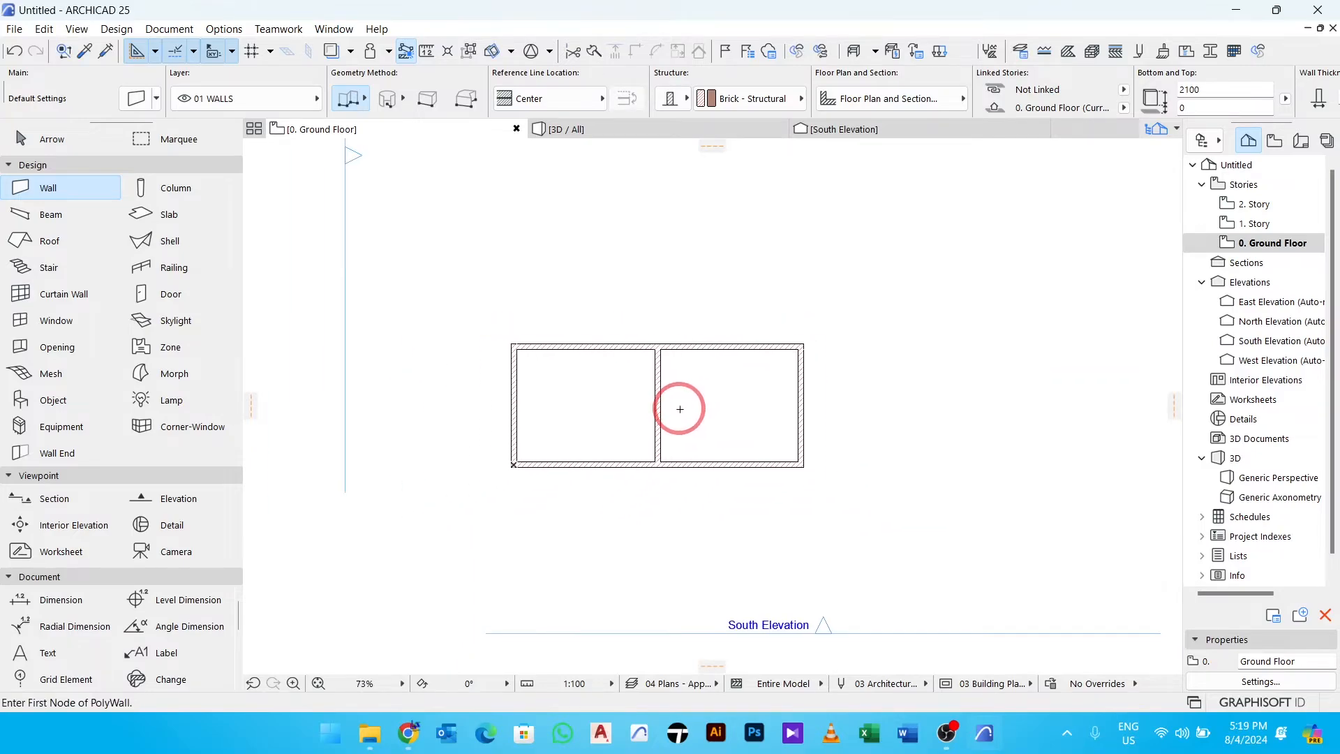
# Open the 3D view and examine the outer walls and the partition from several sides.
pyautogui.moveTo(683, 436); pyautogui.dragTo(693, 459, button='middle')
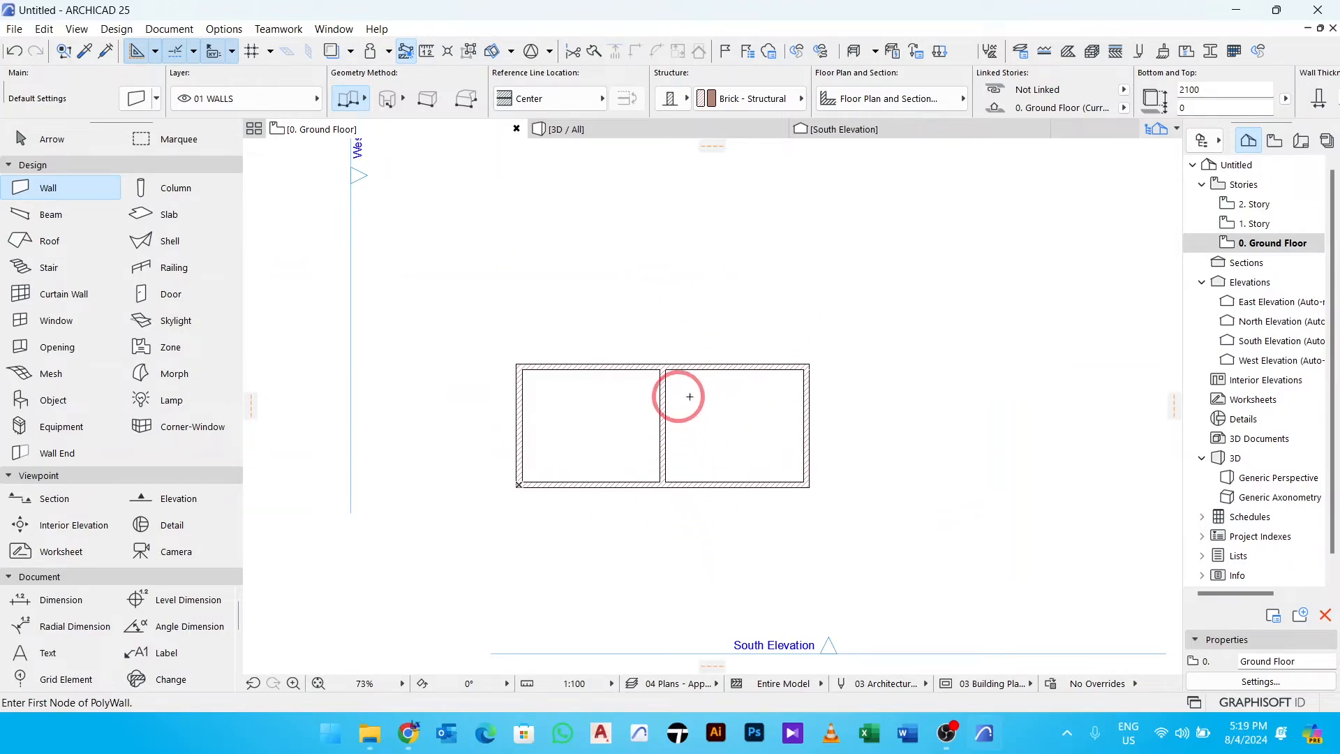
pyautogui.moveTo(747, 440); pyautogui.dragTo(741, 473, button='middle')
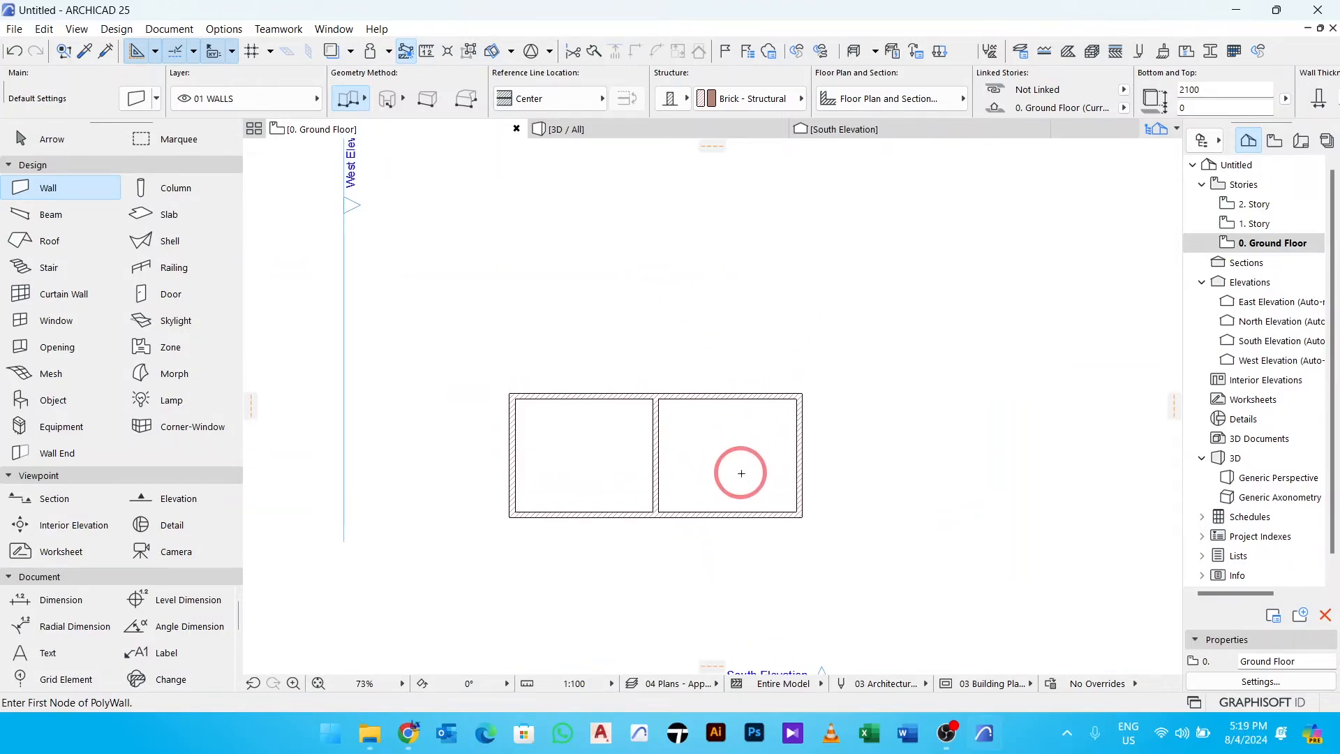
pyautogui.click(626, 144)
pyautogui.click(660, 198)
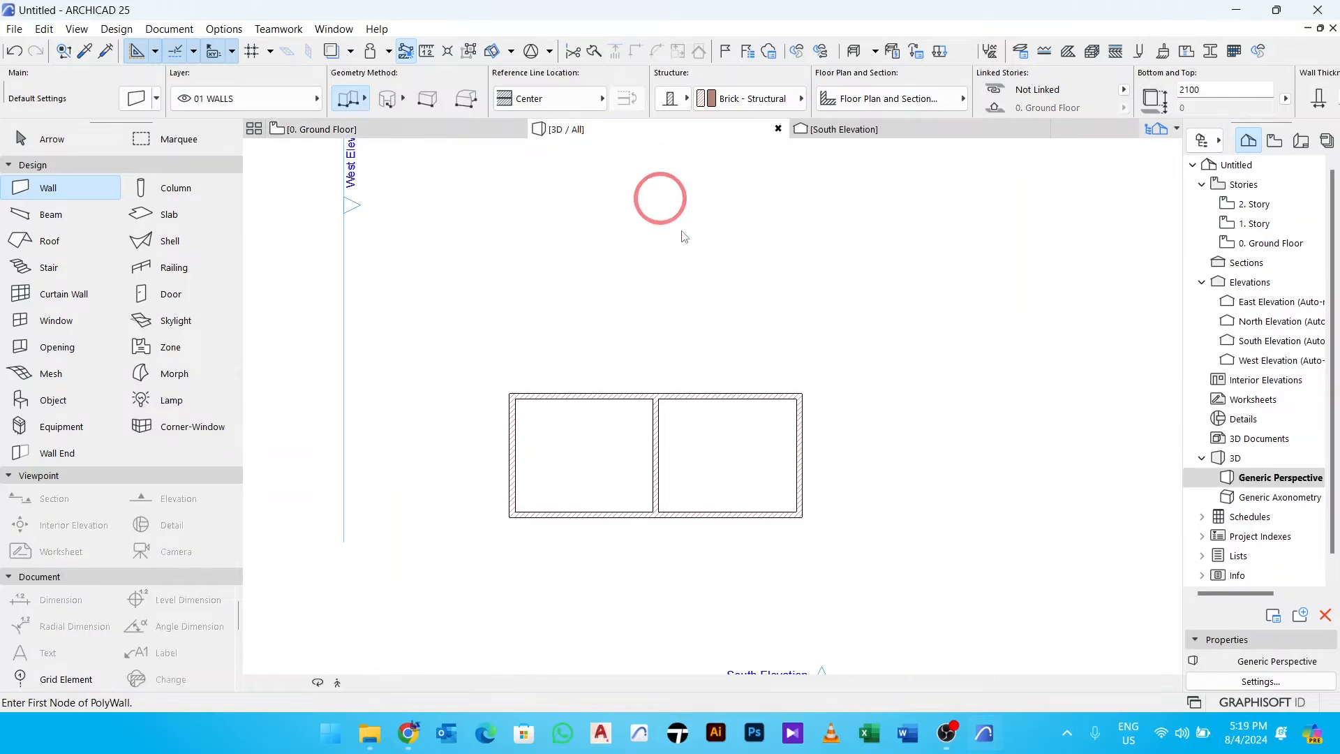
pyautogui.scroll(3, 470, 509)
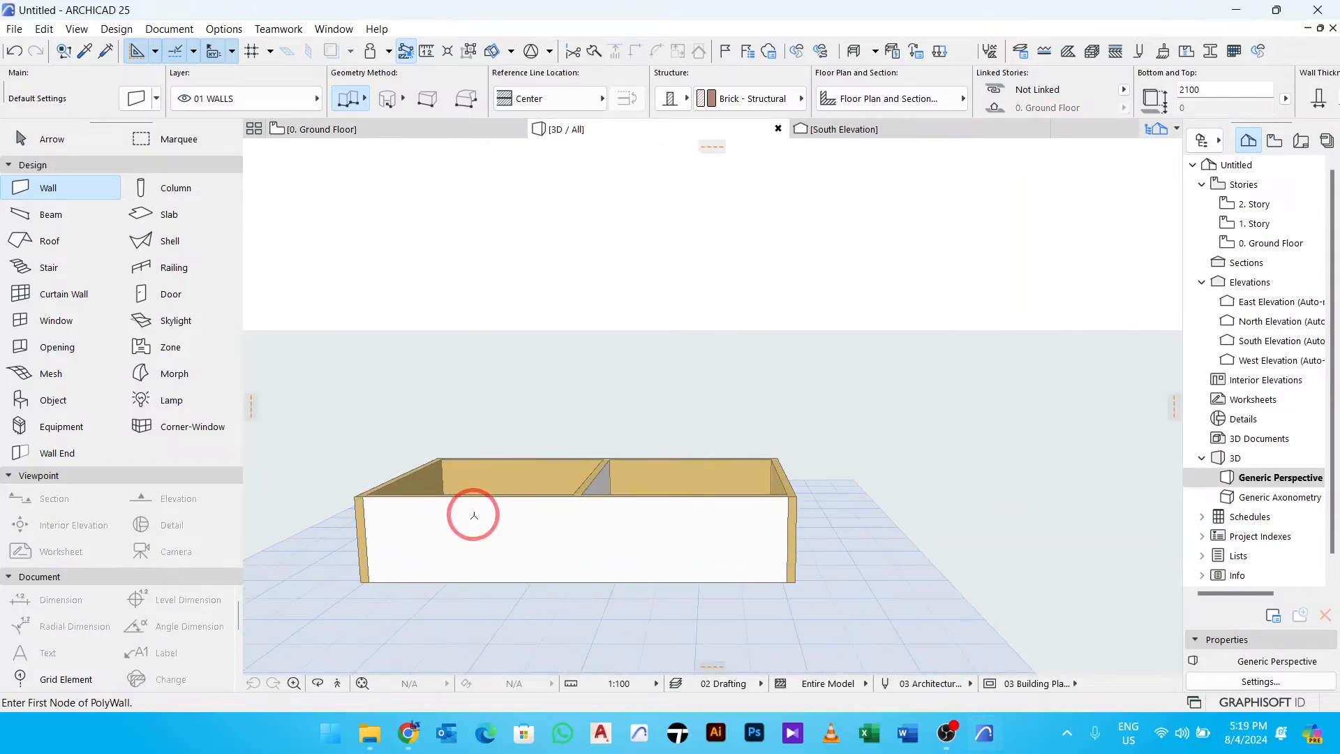
pyautogui.moveTo(613, 469); pyautogui.dragTo(837, 438, button='middle')
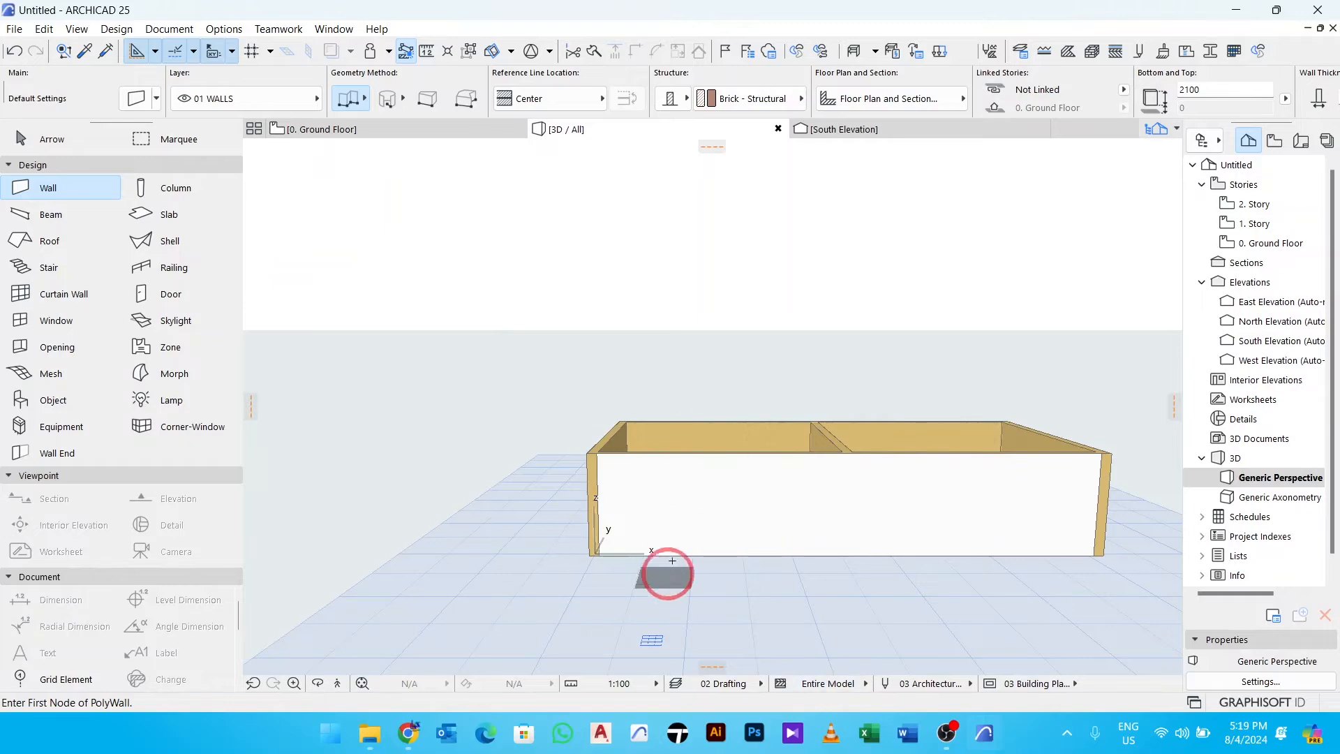
pyautogui.click(317, 684)
pyautogui.moveTo(443, 517); pyautogui.dragTo(504, 462)
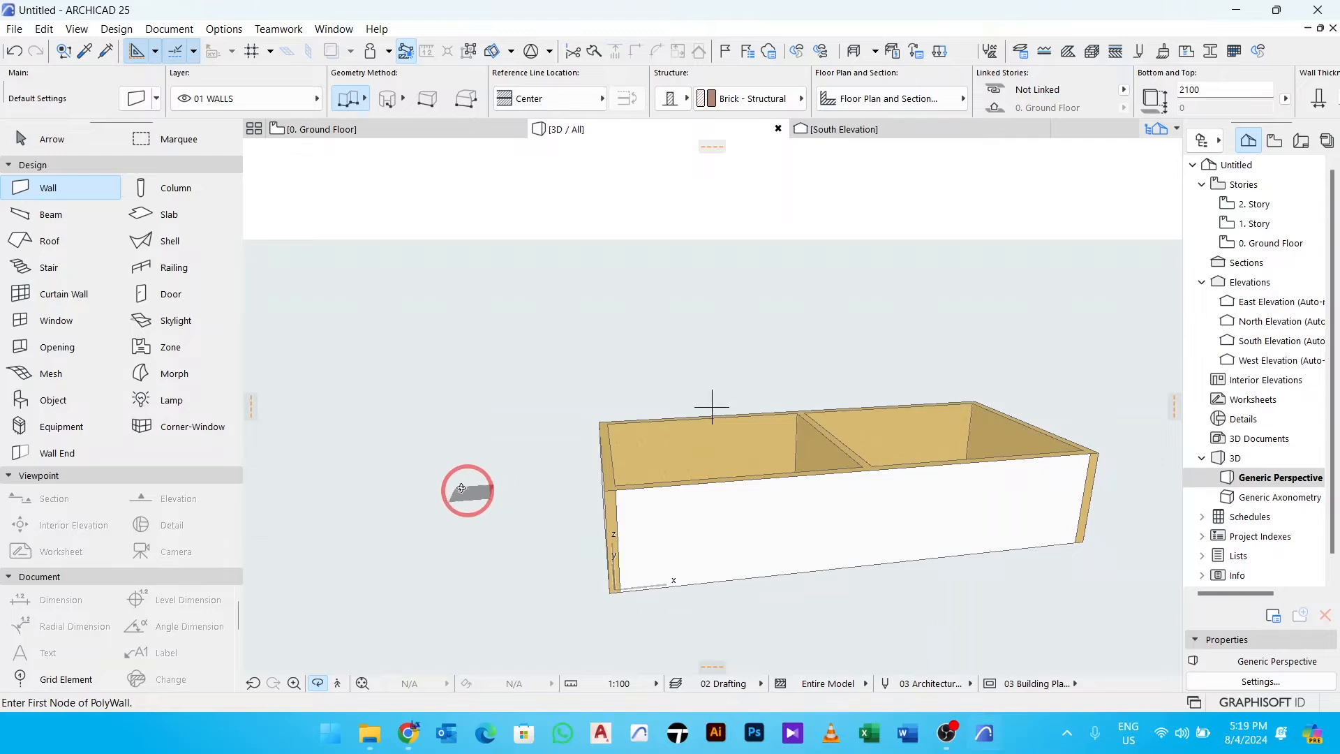
pyautogui.moveTo(440, 472); pyautogui.dragTo(935, 474)
pyautogui.moveTo(508, 499); pyautogui.dragTo(584, 562)
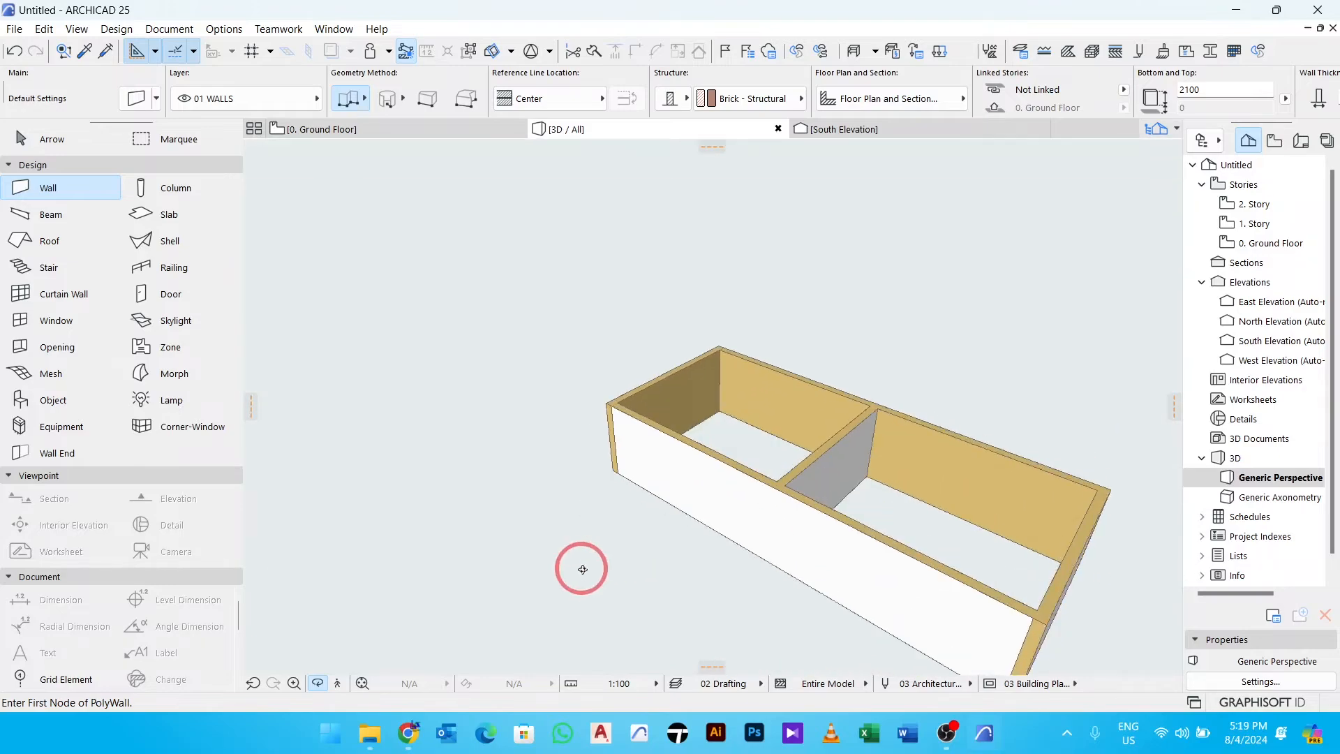
# In the ground floor plan, select all five walls and link their surface overrides so that every face uses Stucco - Yellow Rough.
pyautogui.click(332, 130)
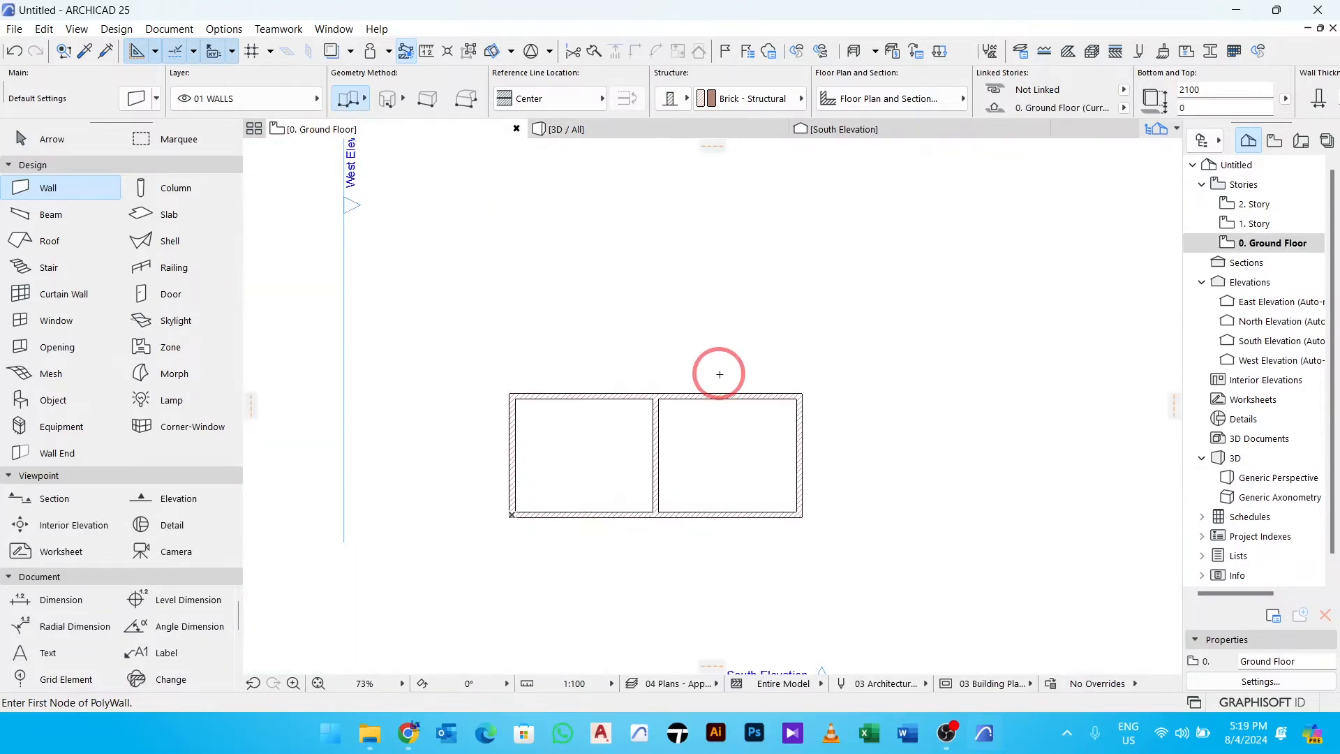
pyautogui.press('Escape')
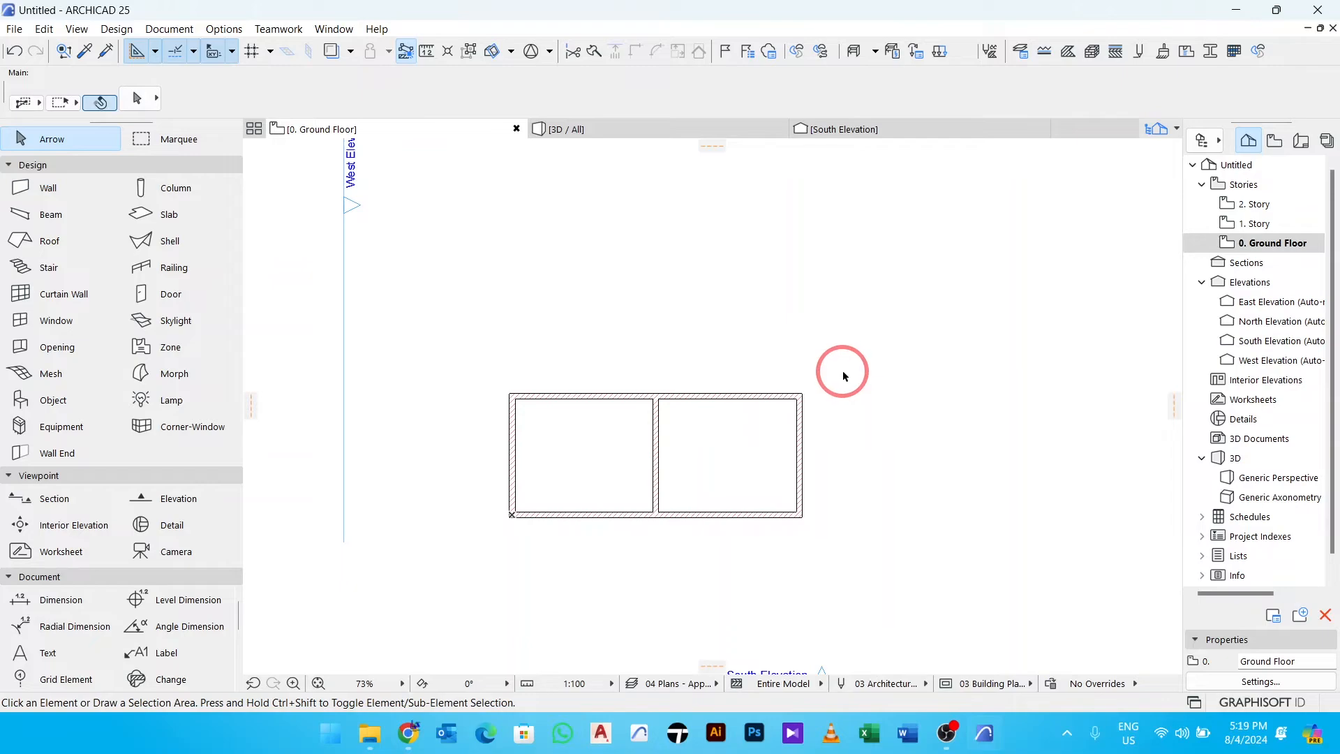
pyautogui.moveTo(847, 431); pyautogui.dragTo(901, 337, button='middle')
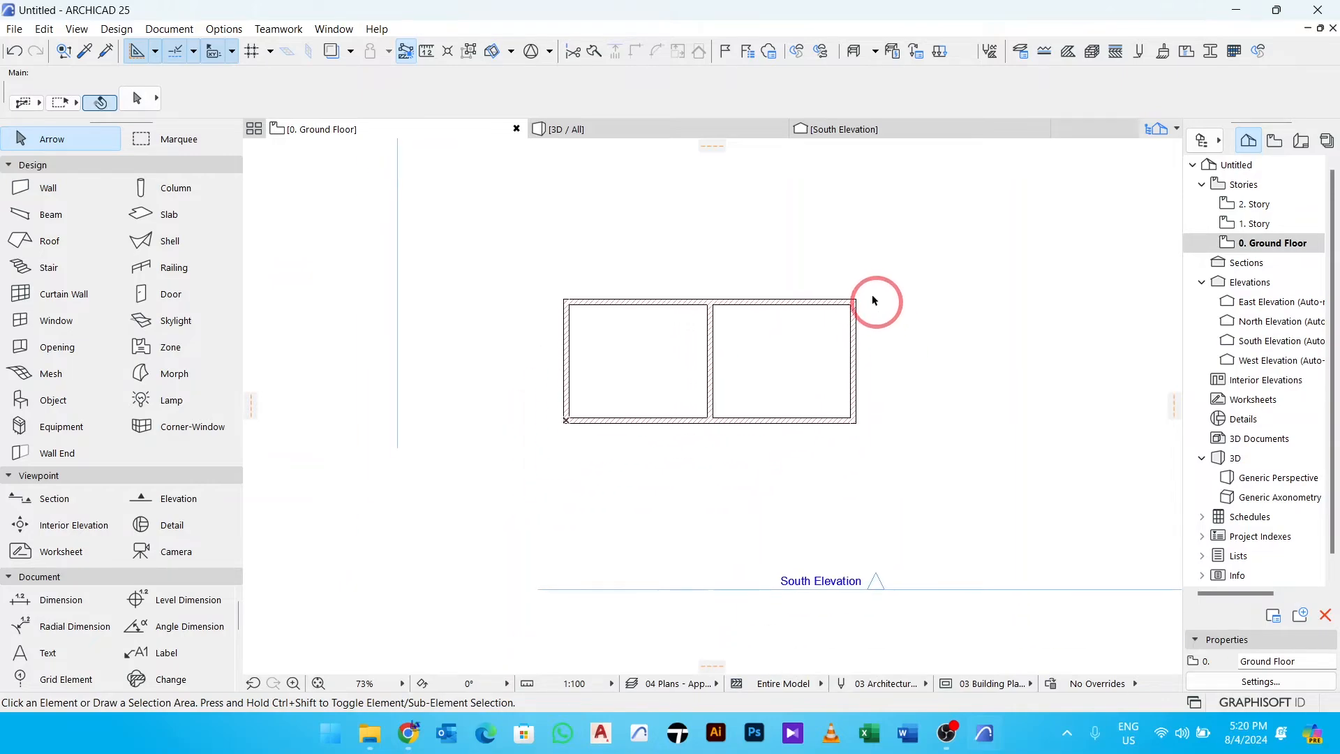
pyautogui.click(894, 259)
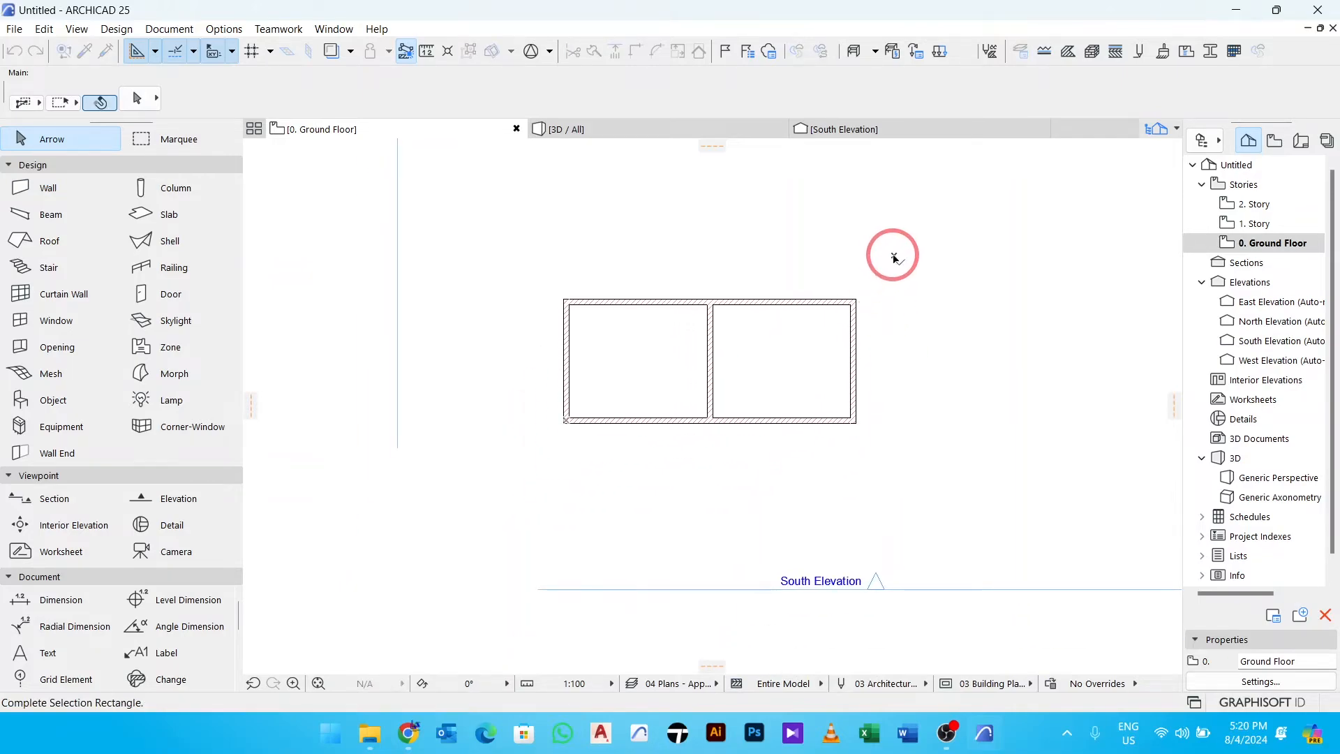
pyautogui.click(524, 473)
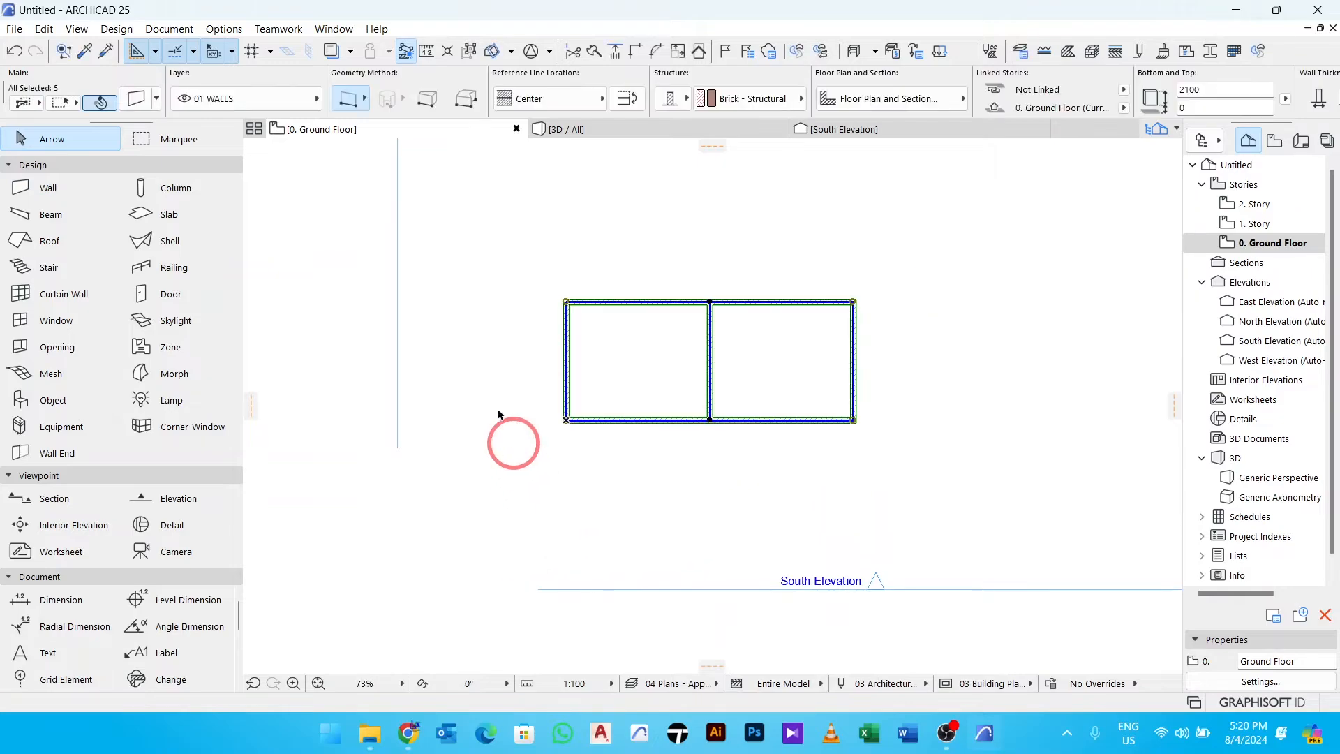
pyautogui.click(137, 99)
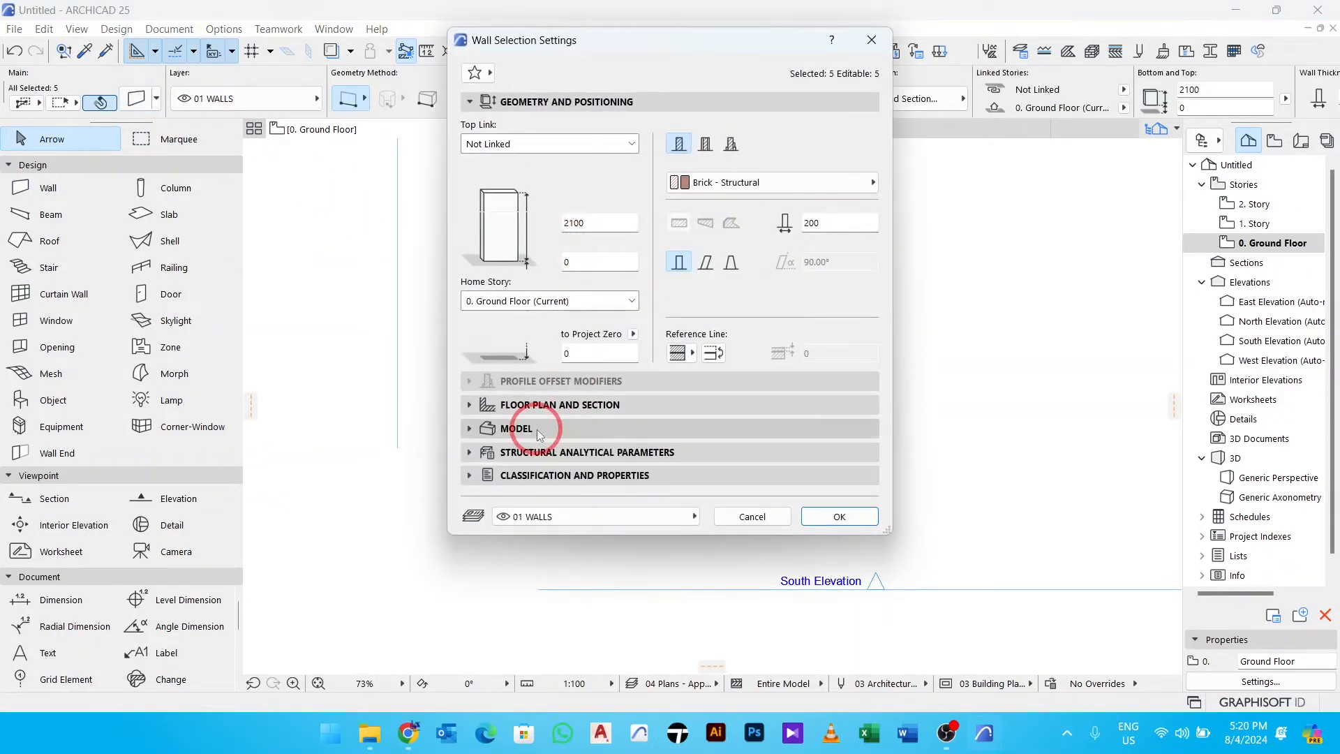
pyautogui.click(537, 429)
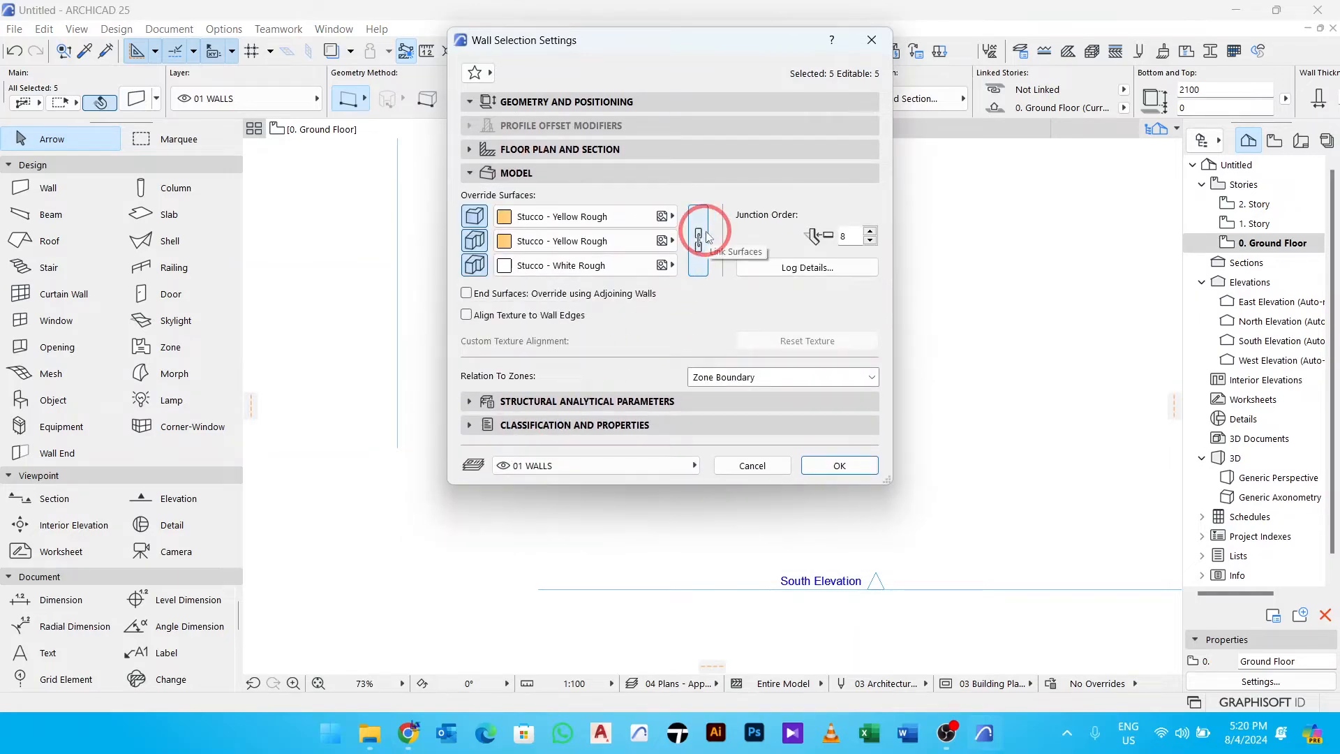
pyautogui.click(840, 467)
pyautogui.click(946, 391)
pyautogui.click(671, 183)
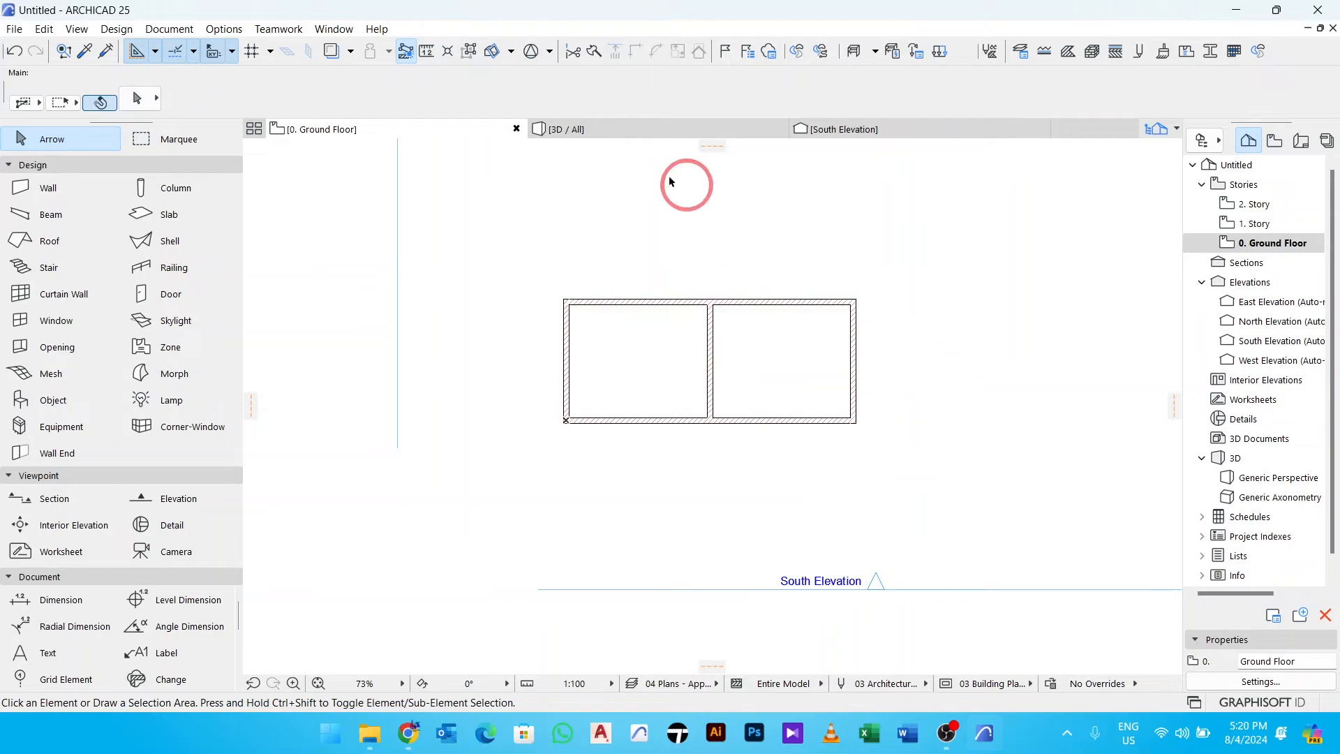
# Check the surface material on the inner and outer wall faces in the 3D view.
pyautogui.click(611, 136)
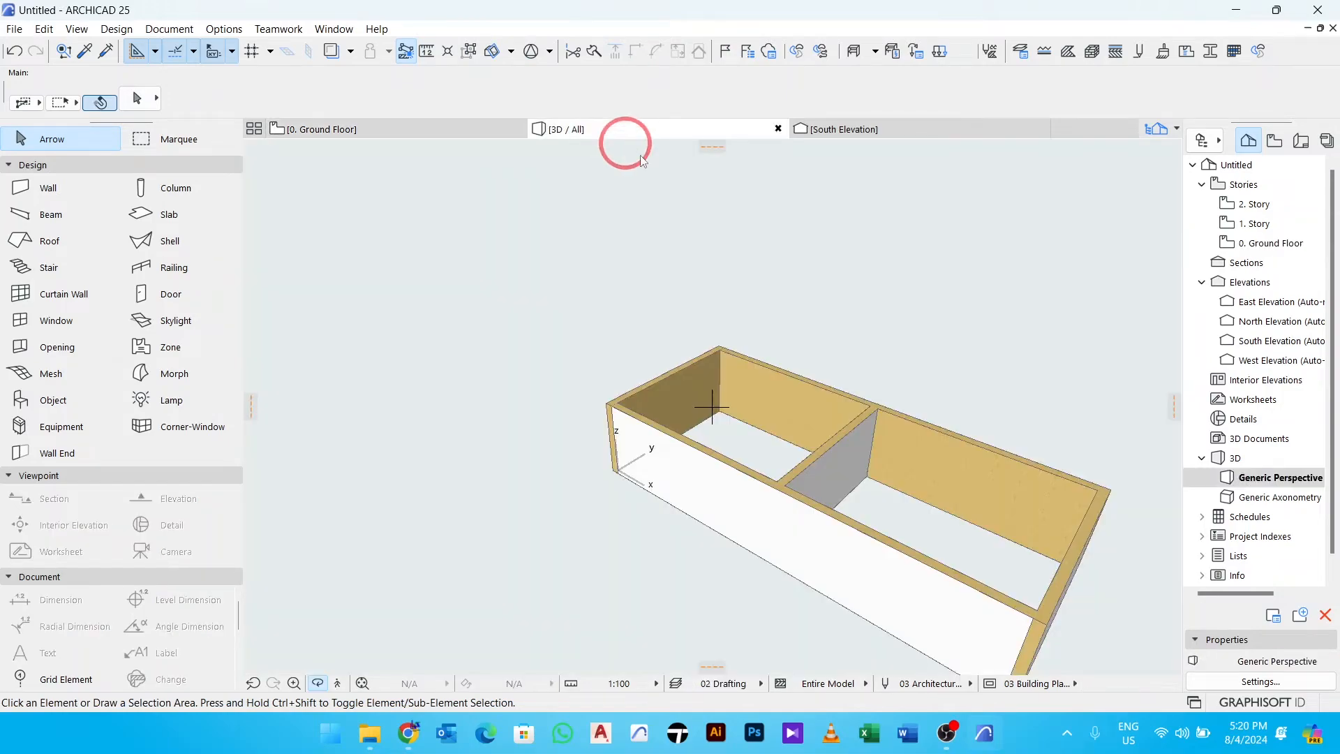
pyautogui.click(785, 433)
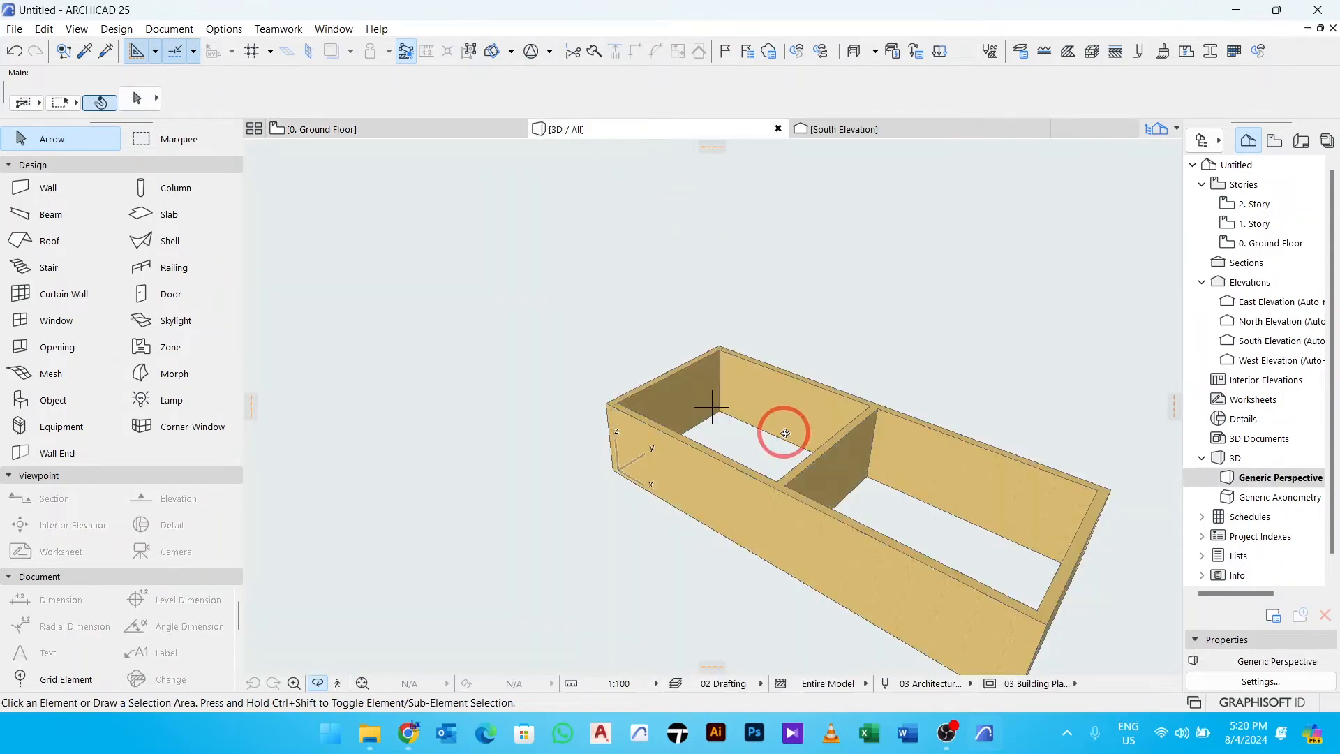
pyautogui.moveTo(821, 468)
pyautogui.mouseDown()
pyautogui.moveTo(664, 293)
pyautogui.moveTo(577, 424)
pyautogui.moveTo(810, 401)
pyautogui.moveTo(812, 414)
pyautogui.moveTo(537, 419)
pyautogui.moveTo(652, 446)
pyautogui.moveTo(656, 469)
pyautogui.moveTo(811, 468)
pyautogui.mouseUp()
pyautogui.moveTo(1007, 491); pyautogui.dragTo(798, 517)
pyautogui.keyDown('shift'); pyautogui.moveTo(797, 517); pyautogui.dragTo(632, 486, button='middle'); pyautogui.keyUp('shift')
pyautogui.moveTo(633, 486); pyautogui.dragTo(417, 181)
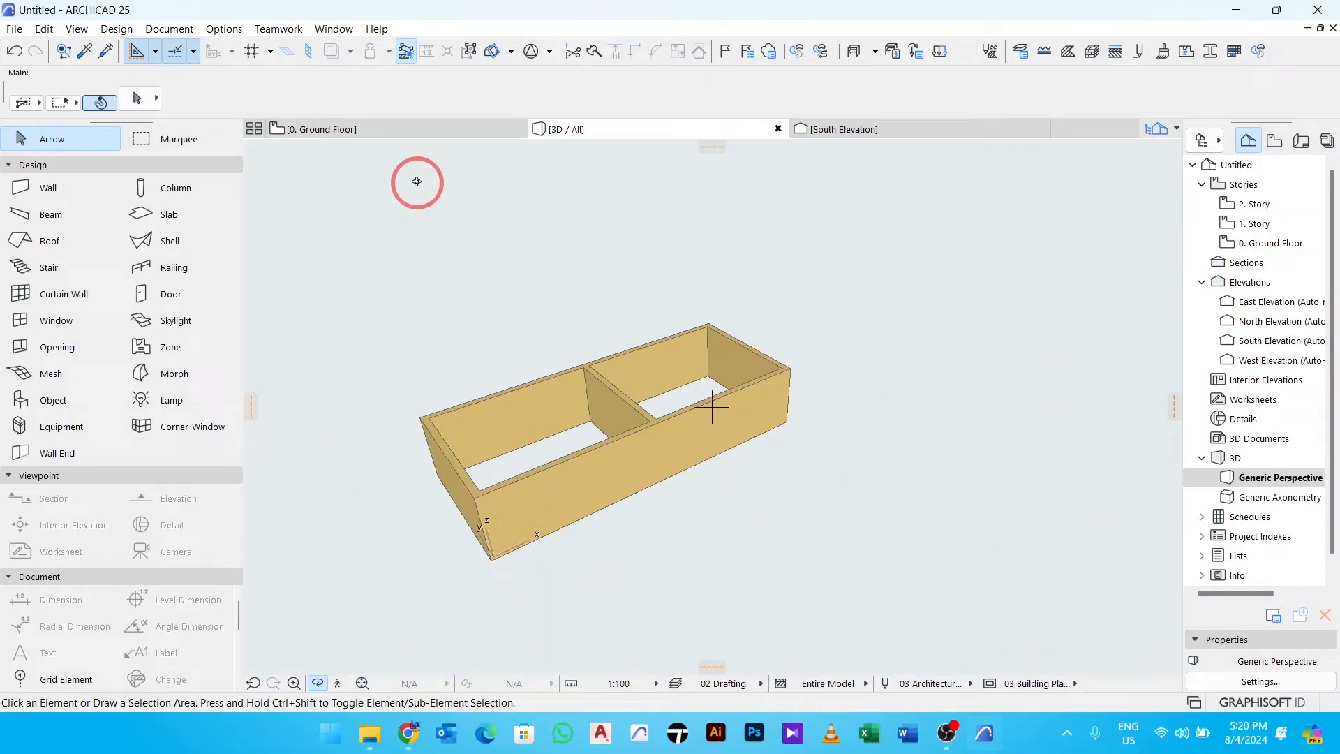
# Set the default hinged door, Door 25, to a sill height of 0 and a reveal depth of 40 for placement on the ground floor plan.
pyautogui.click(381, 131)
pyautogui.scroll(3, 678, 396)
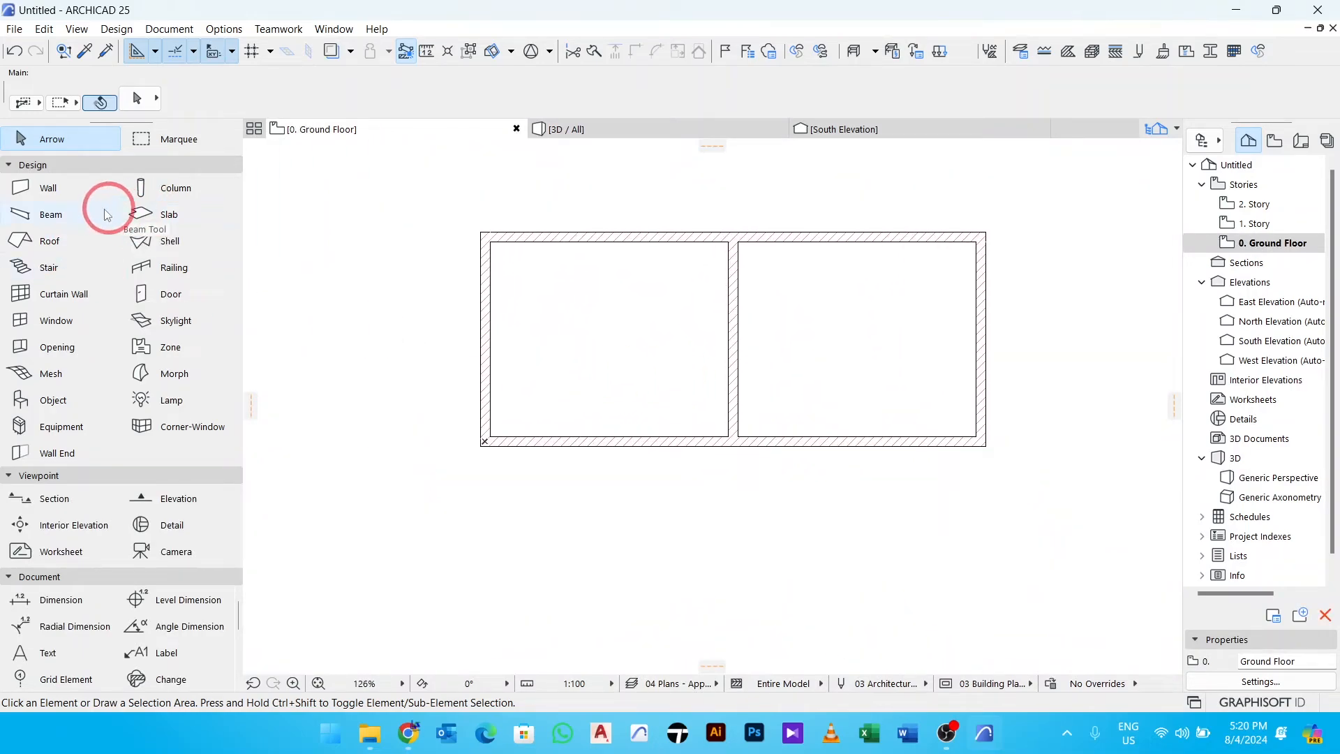
pyautogui.click(164, 293)
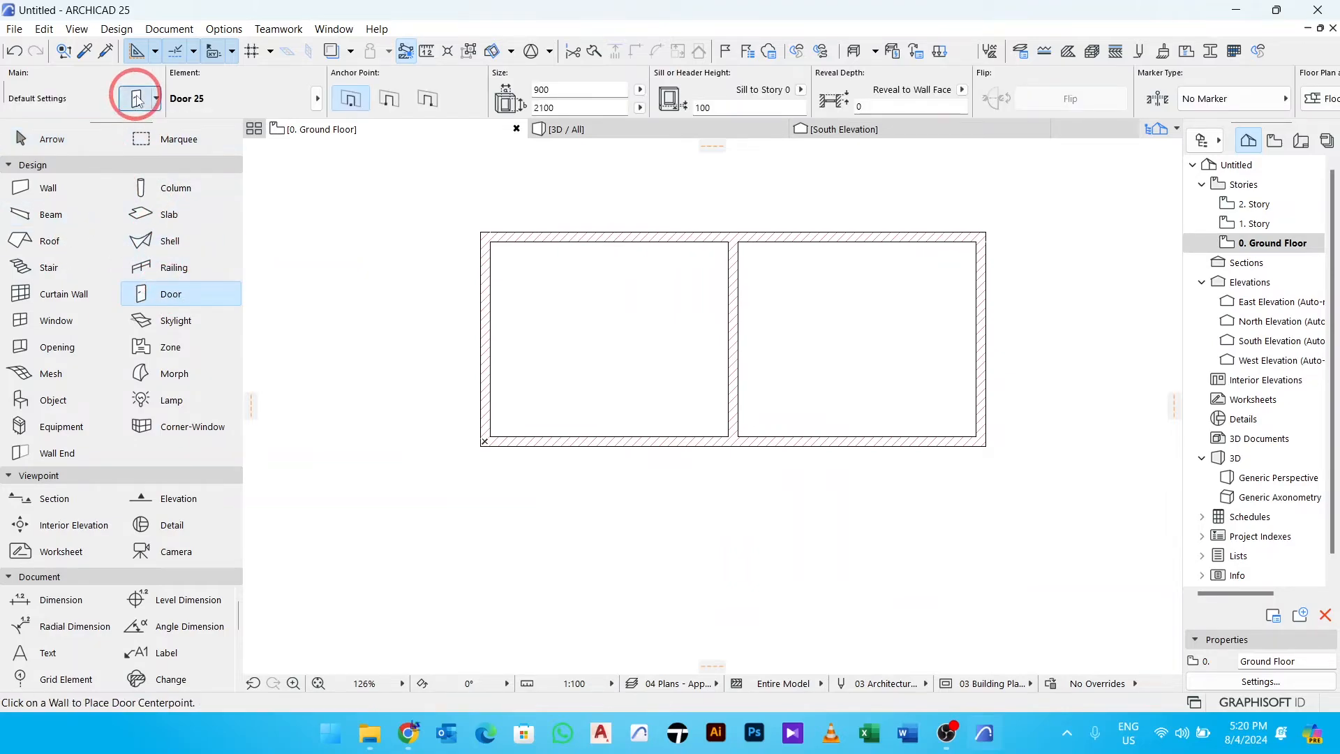
pyautogui.click(137, 98)
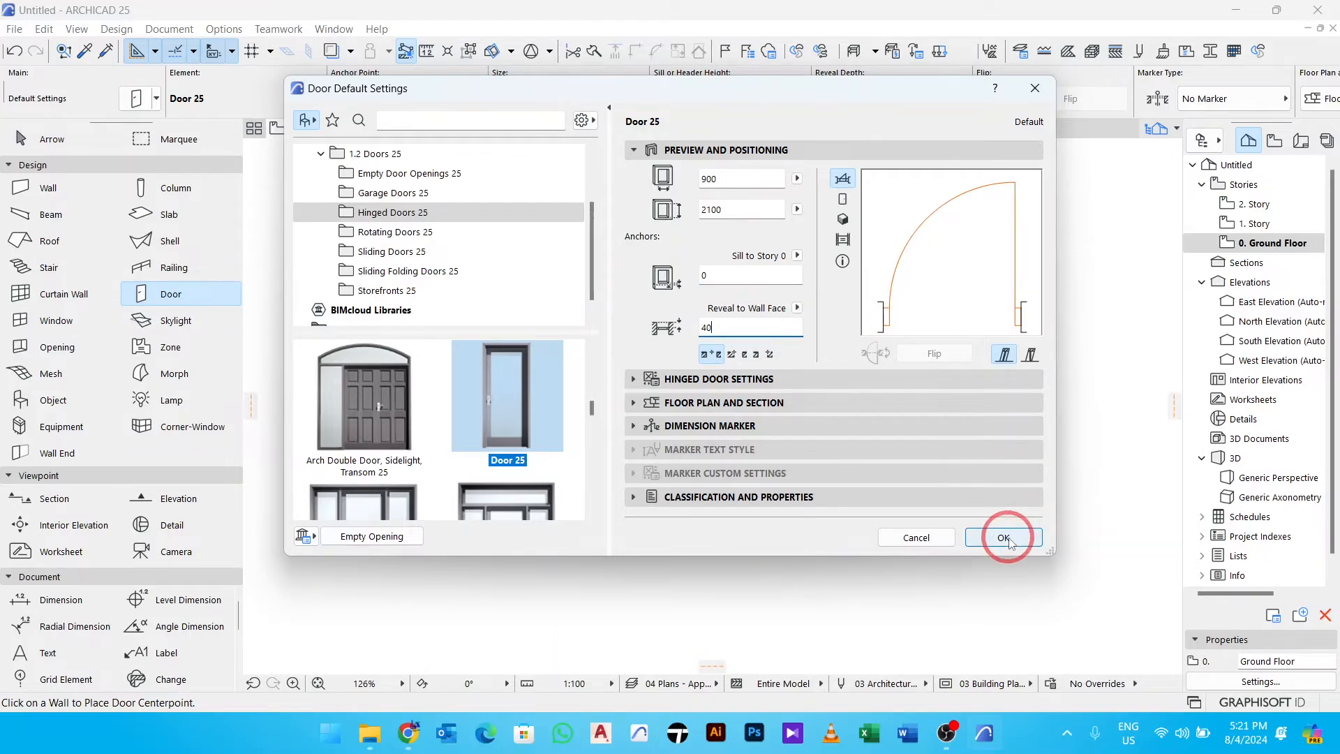
pyautogui.click(1009, 543)
# Place two 900 by 2100 doors in the south wall, one on each side of the partition, opening inward and hinged next to it.
pyautogui.click(738, 411)
pyautogui.click(709, 446)
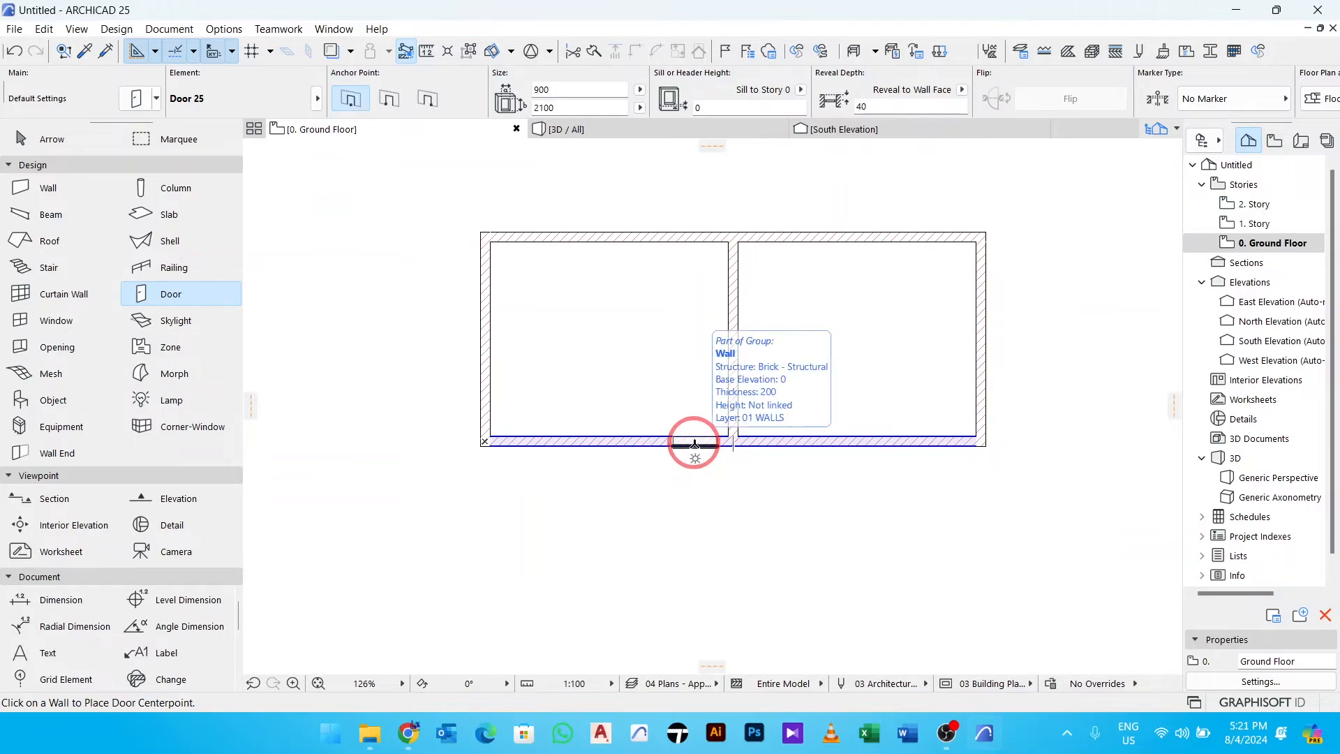
pyautogui.click(694, 444)
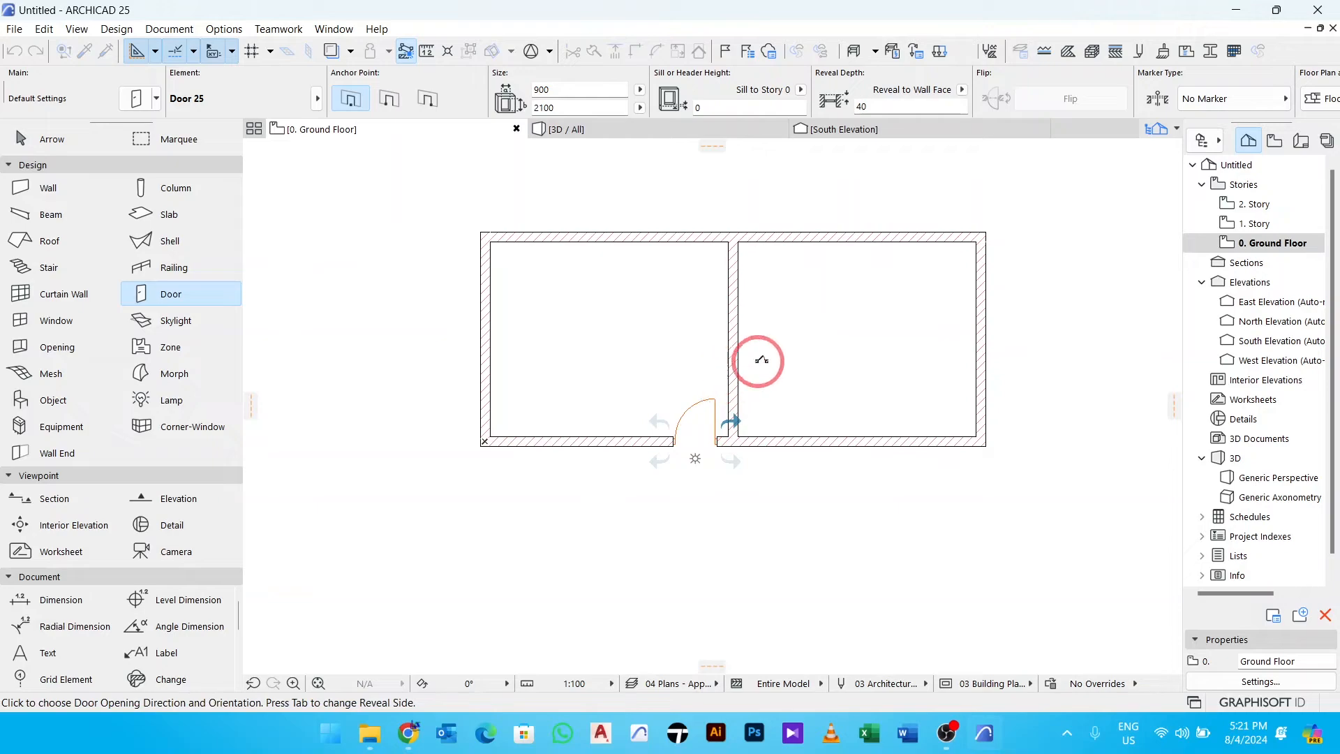
pyautogui.click(770, 356)
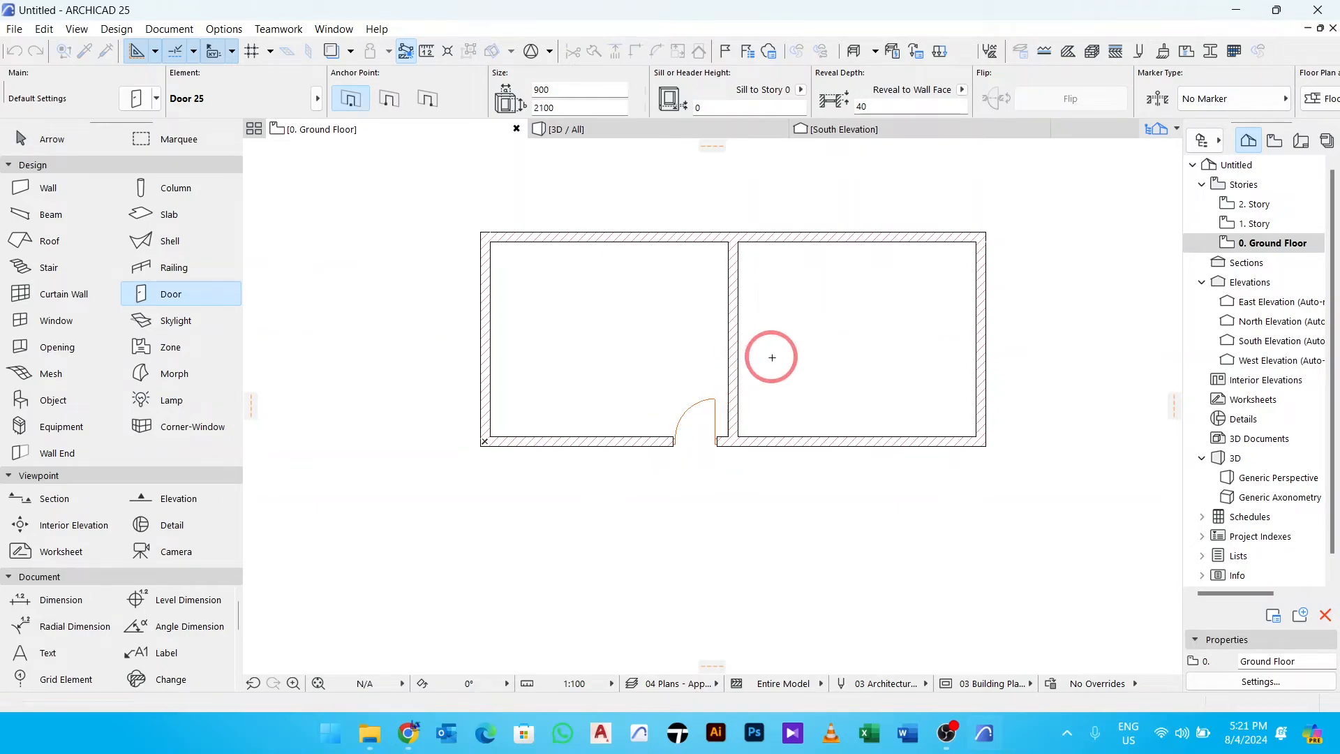
pyautogui.click(771, 445)
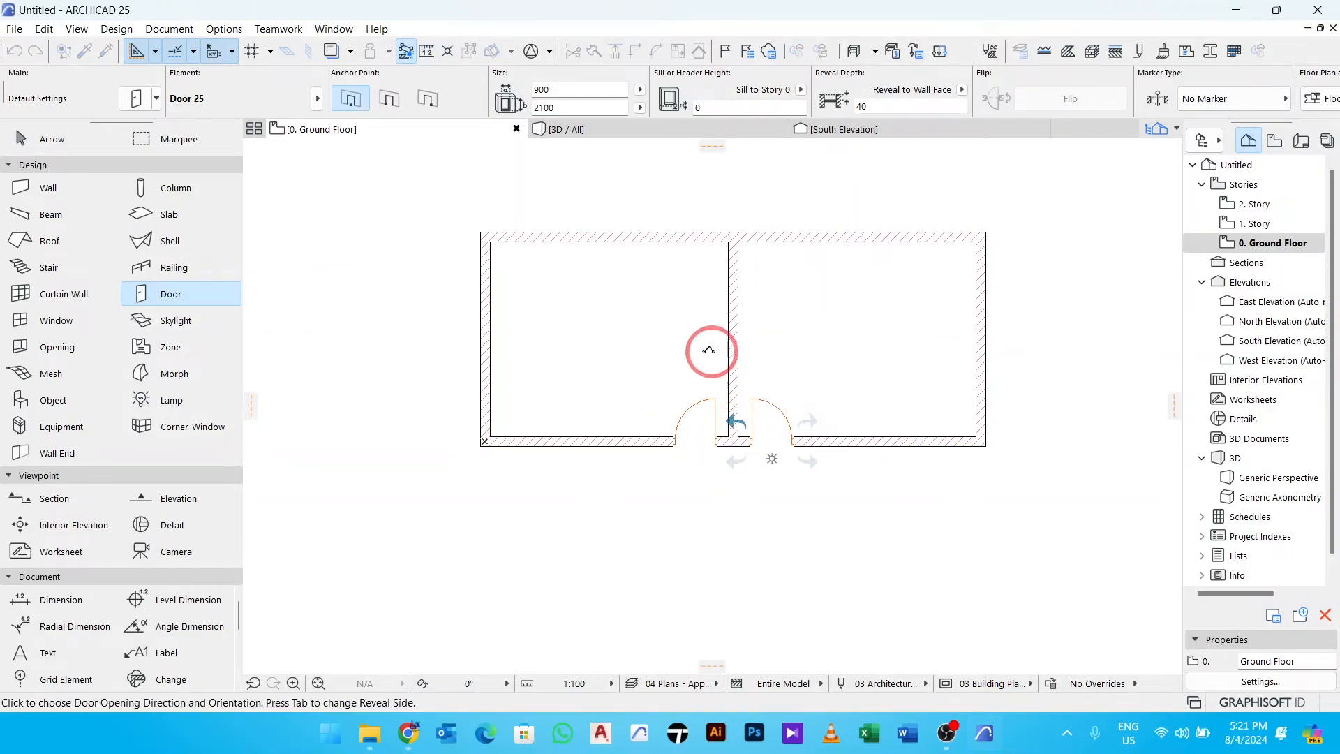
pyautogui.click(678, 351)
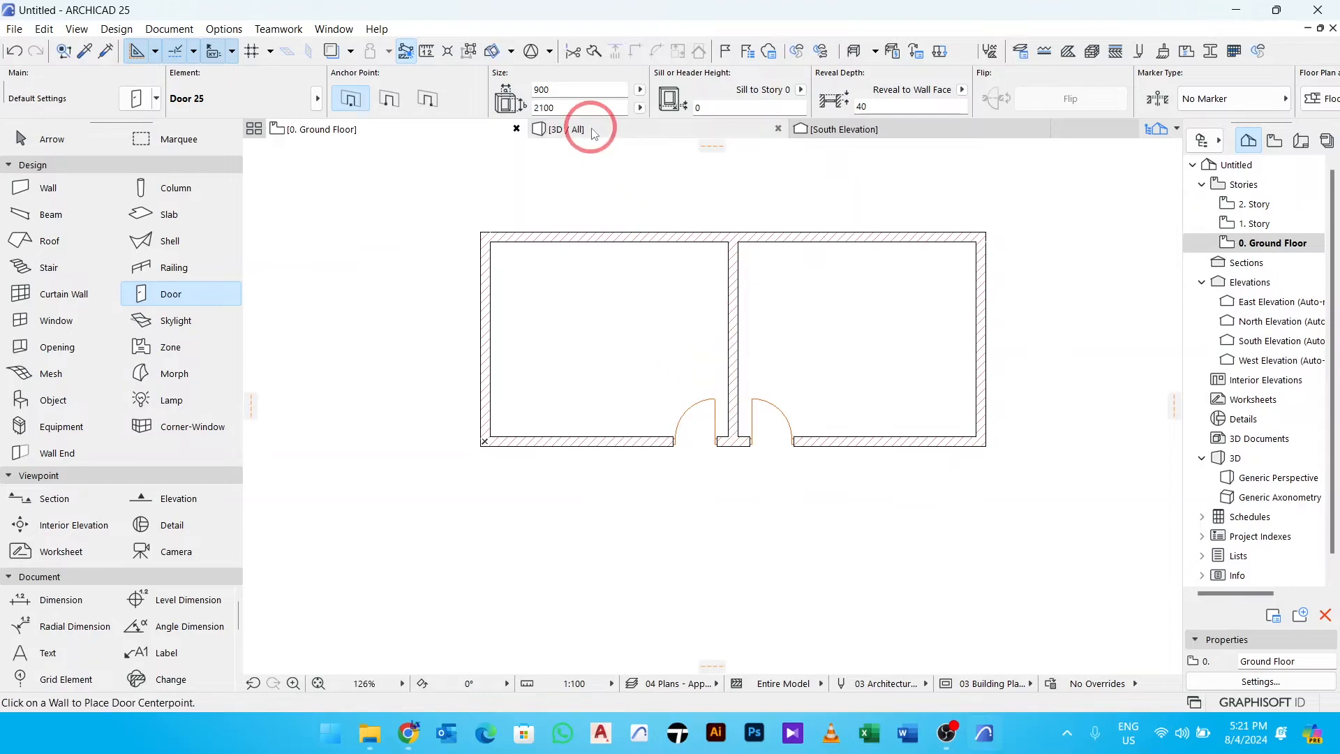
# Examine the two doors in the south wall from several angles in the 3D view.
pyautogui.click(589, 129)
pyautogui.scroll(5, 708, 447)
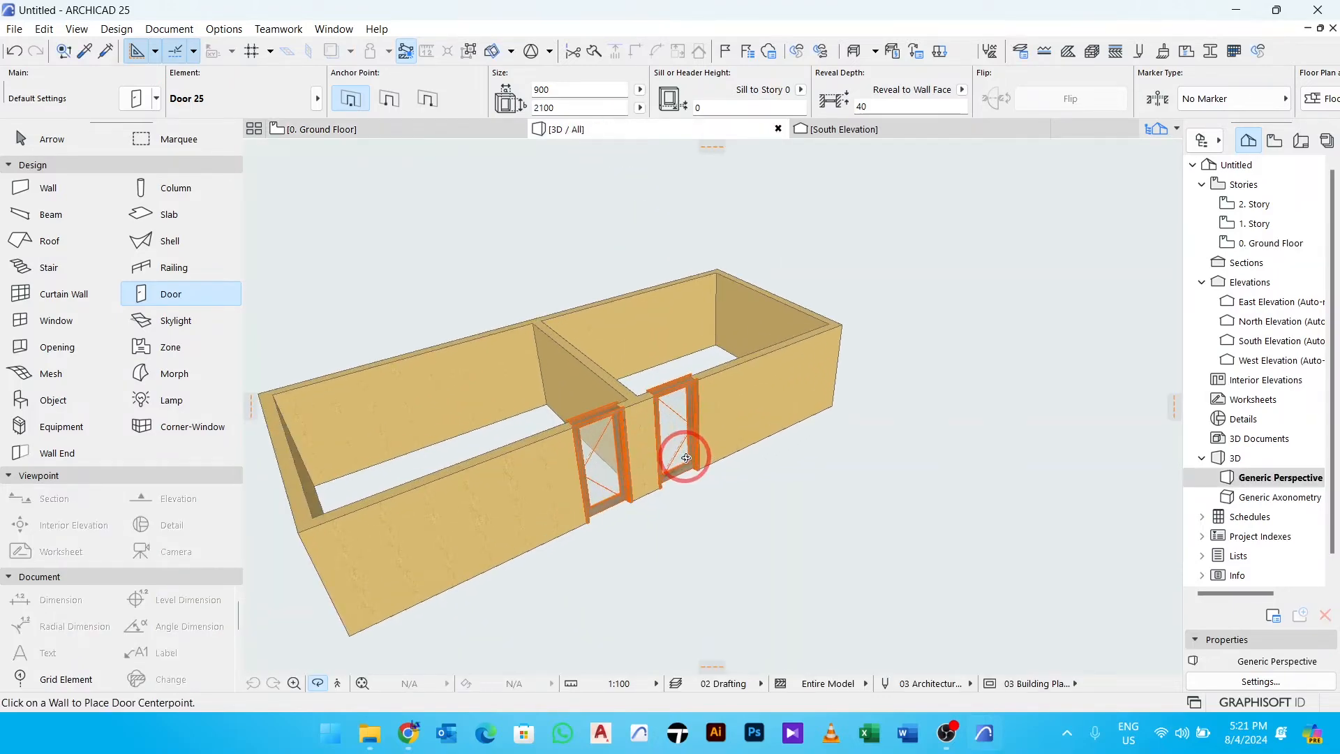
pyautogui.keyDown('shift'); pyautogui.moveTo(703, 469); pyautogui.dragTo(377, 389, button='middle'); pyautogui.keyUp('shift')
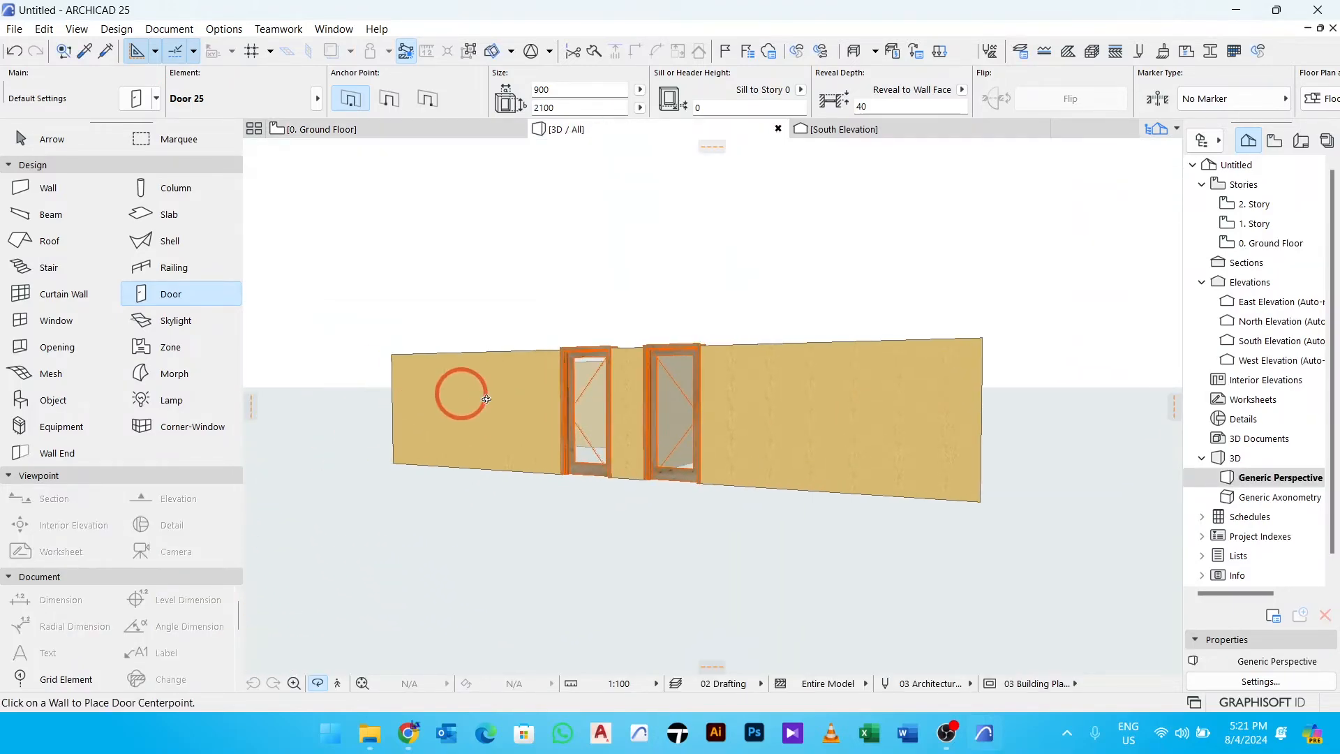
pyautogui.scroll(3, 531, 425)
pyautogui.keyDown('shift'); pyautogui.moveTo(532, 424); pyautogui.dragTo(730, 562, button='middle'); pyautogui.keyUp('shift')
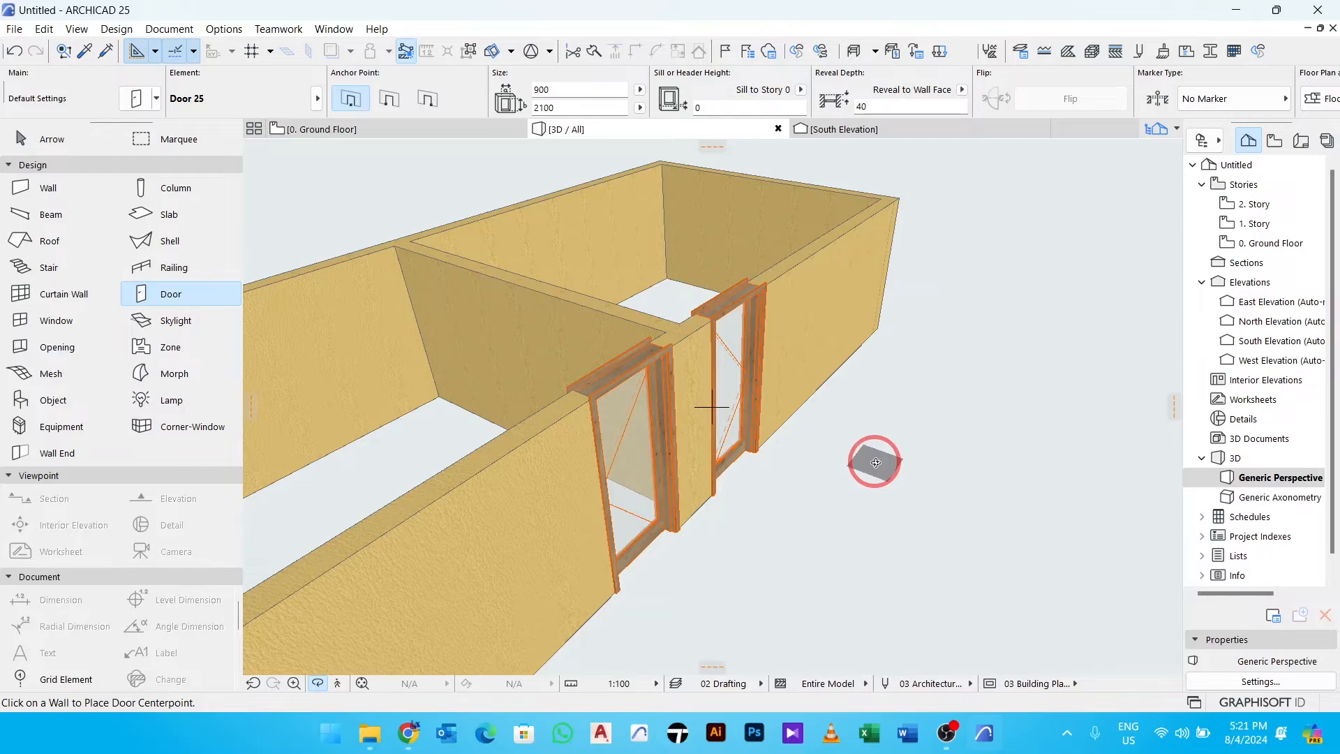
pyautogui.keyDown('shift'); pyautogui.moveTo(881, 474); pyautogui.dragTo(685, 534, button='middle'); pyautogui.keyUp('shift')
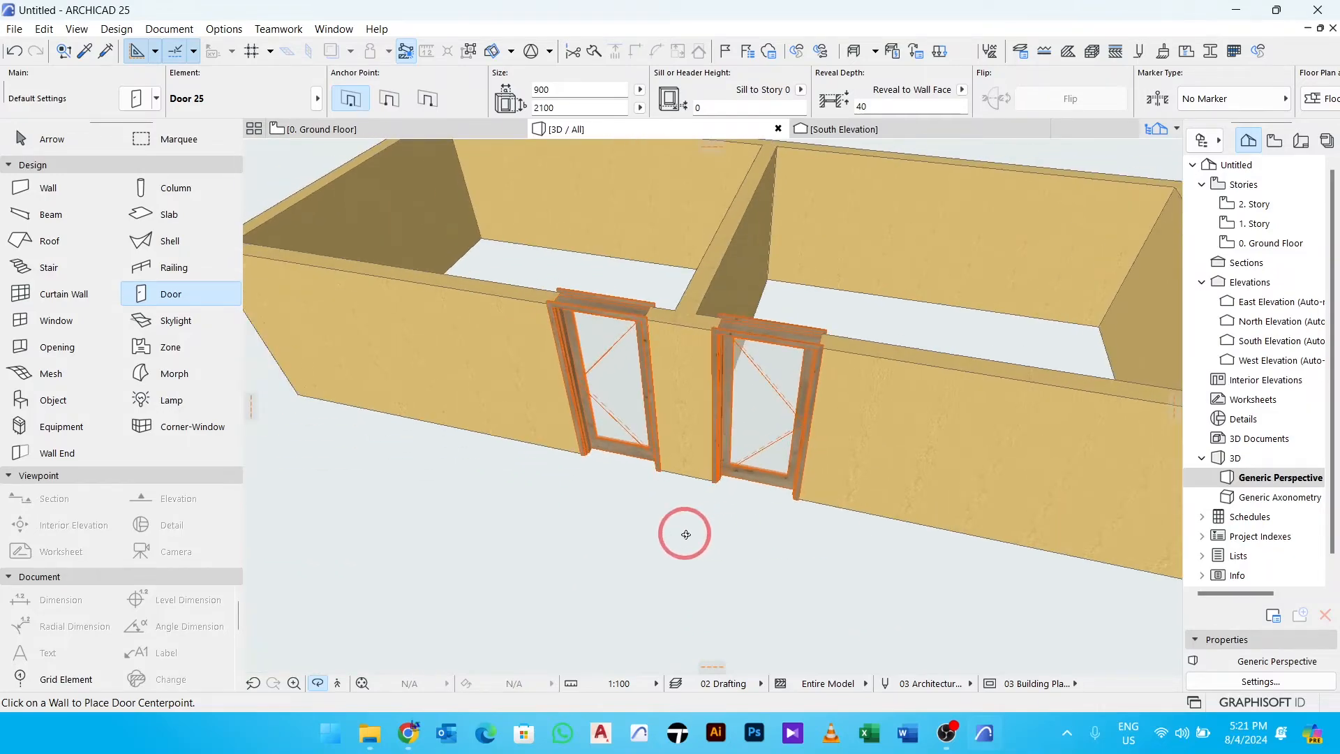
pyautogui.keyDown('shift'); pyautogui.moveTo(553, 412); pyautogui.dragTo(454, 315, button='middle'); pyautogui.keyUp('shift')
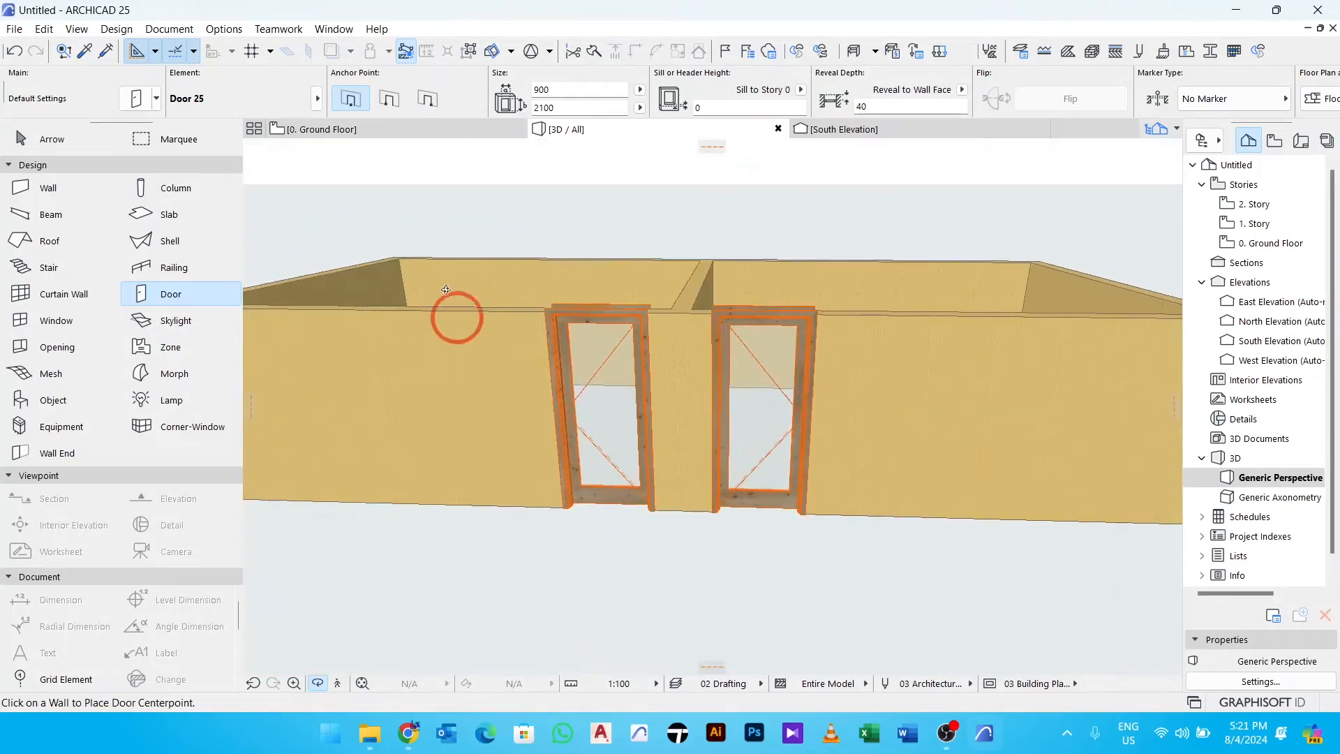
# On the ground floor plan, set the default window to Double Window 25, 1500 by 1100, with a 75 reveal to the wall core.
pyautogui.click(391, 130)
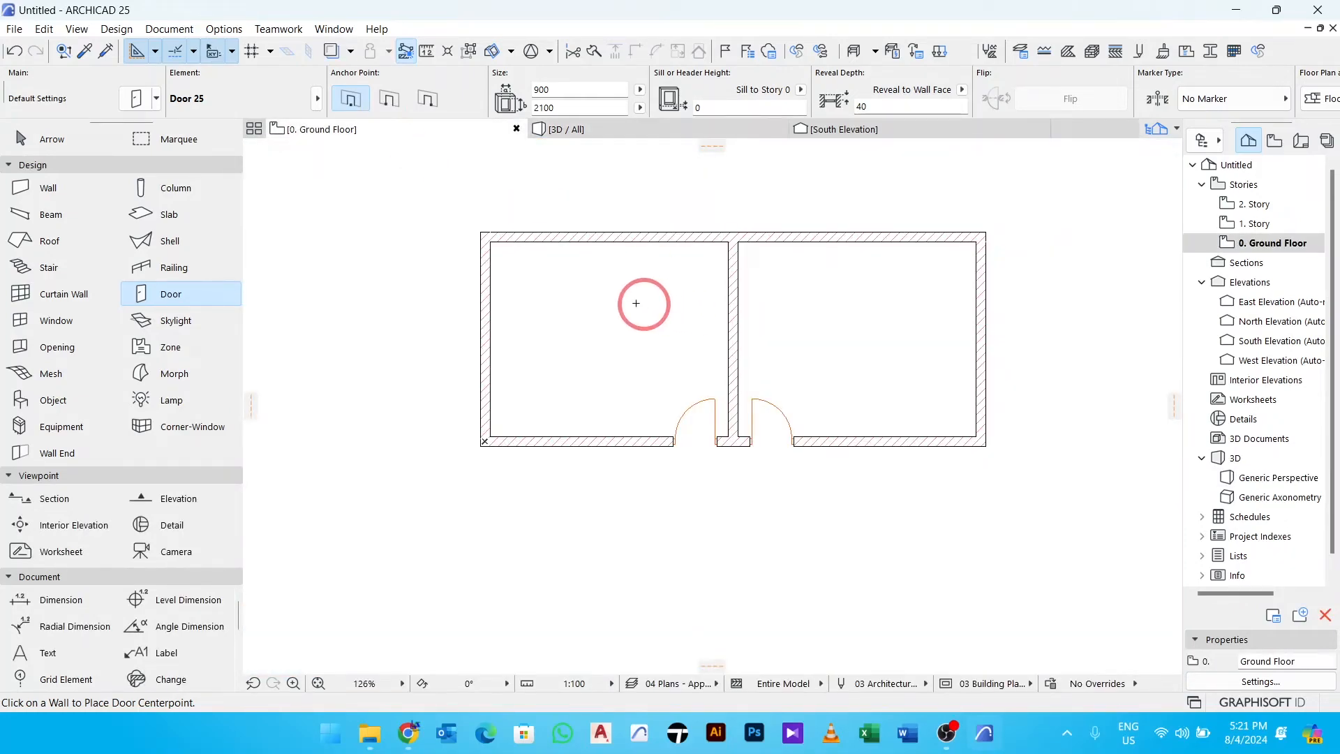
pyautogui.click(74, 323)
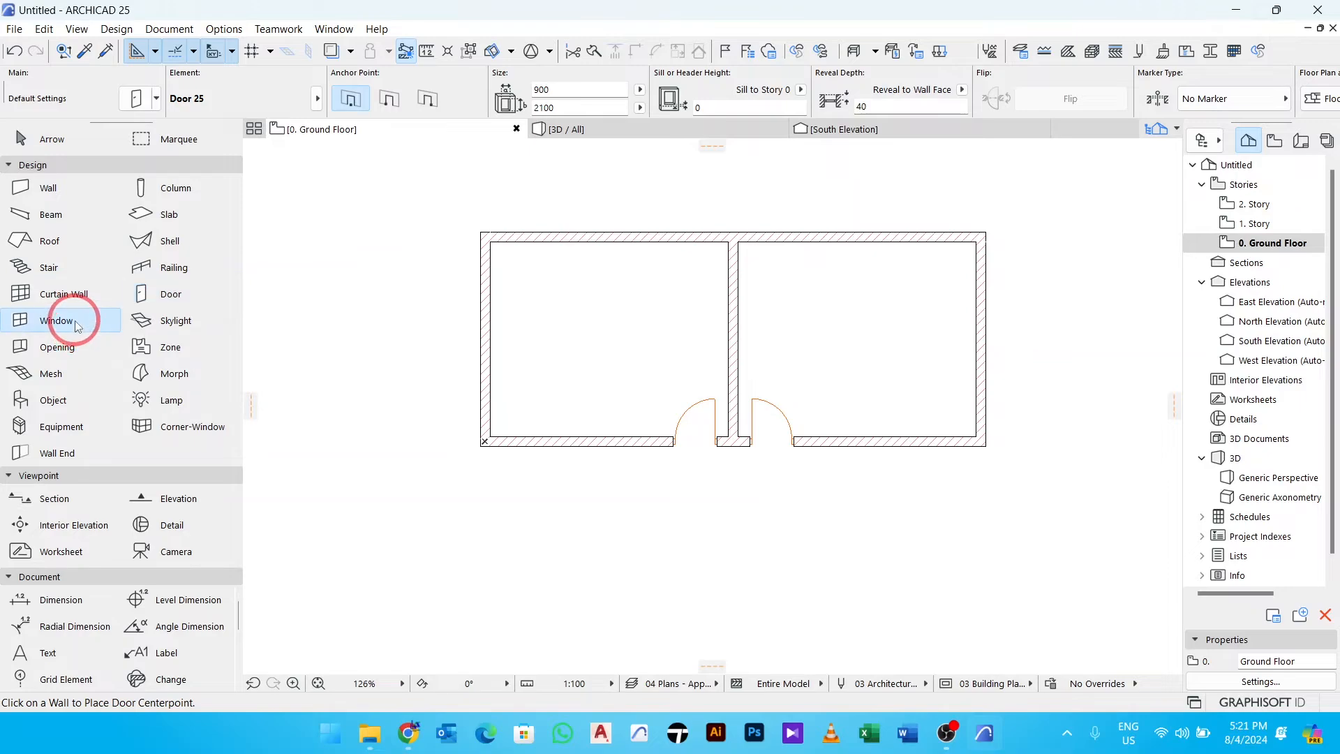
pyautogui.click(135, 100)
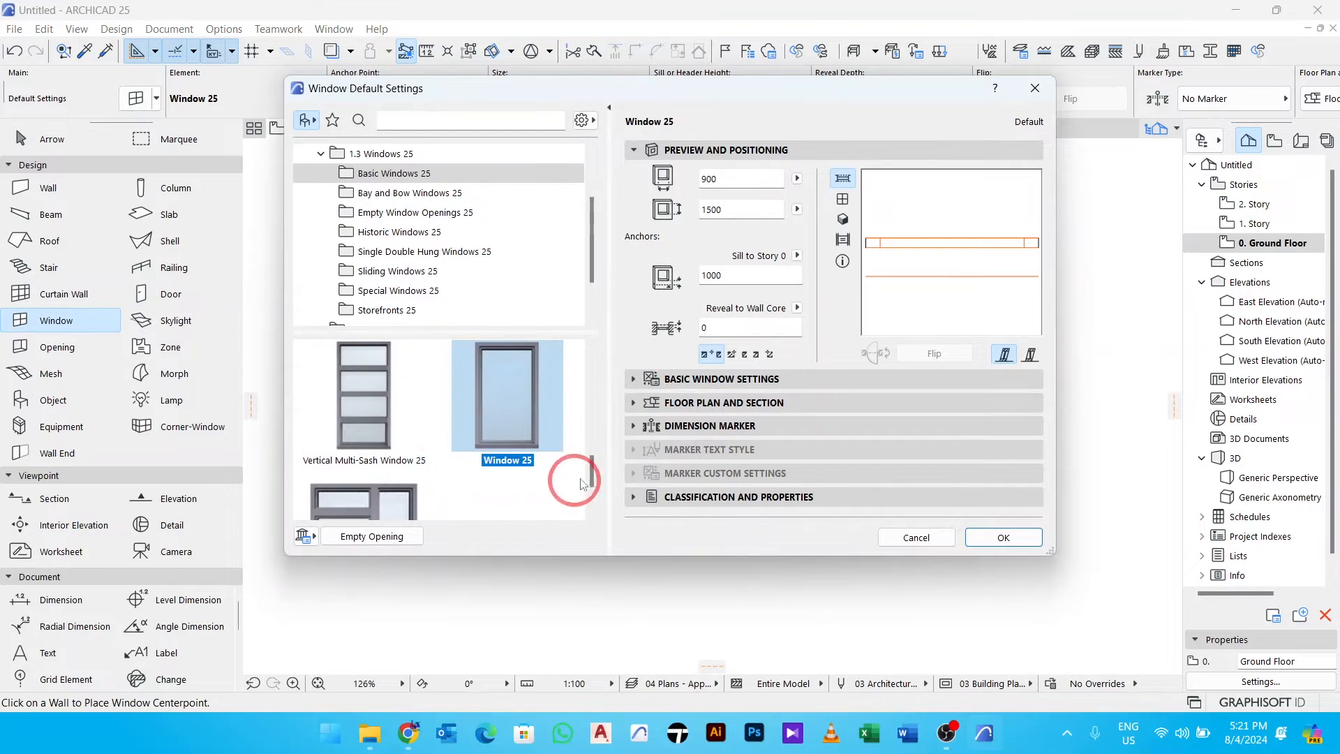
pyautogui.moveTo(593, 474); pyautogui.dragTo(576, 371)
pyautogui.click(517, 383)
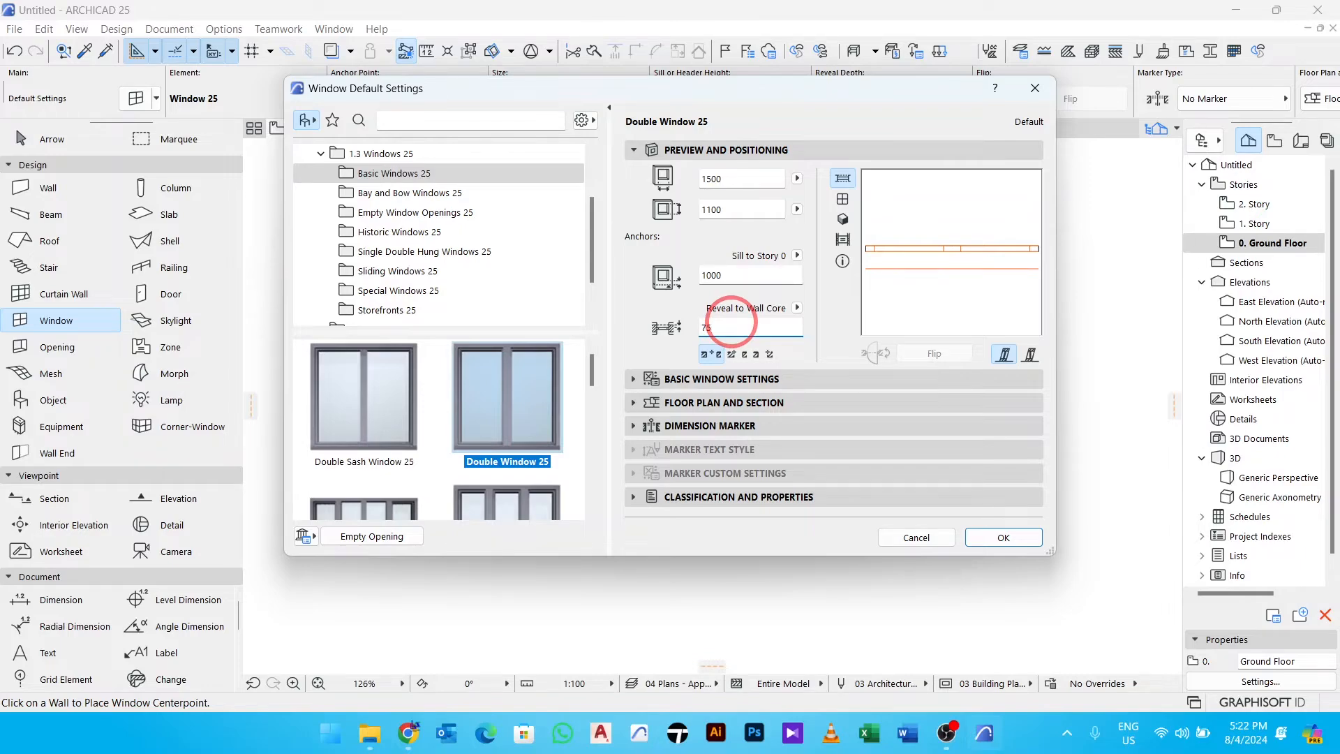
pyautogui.click(1011, 541)
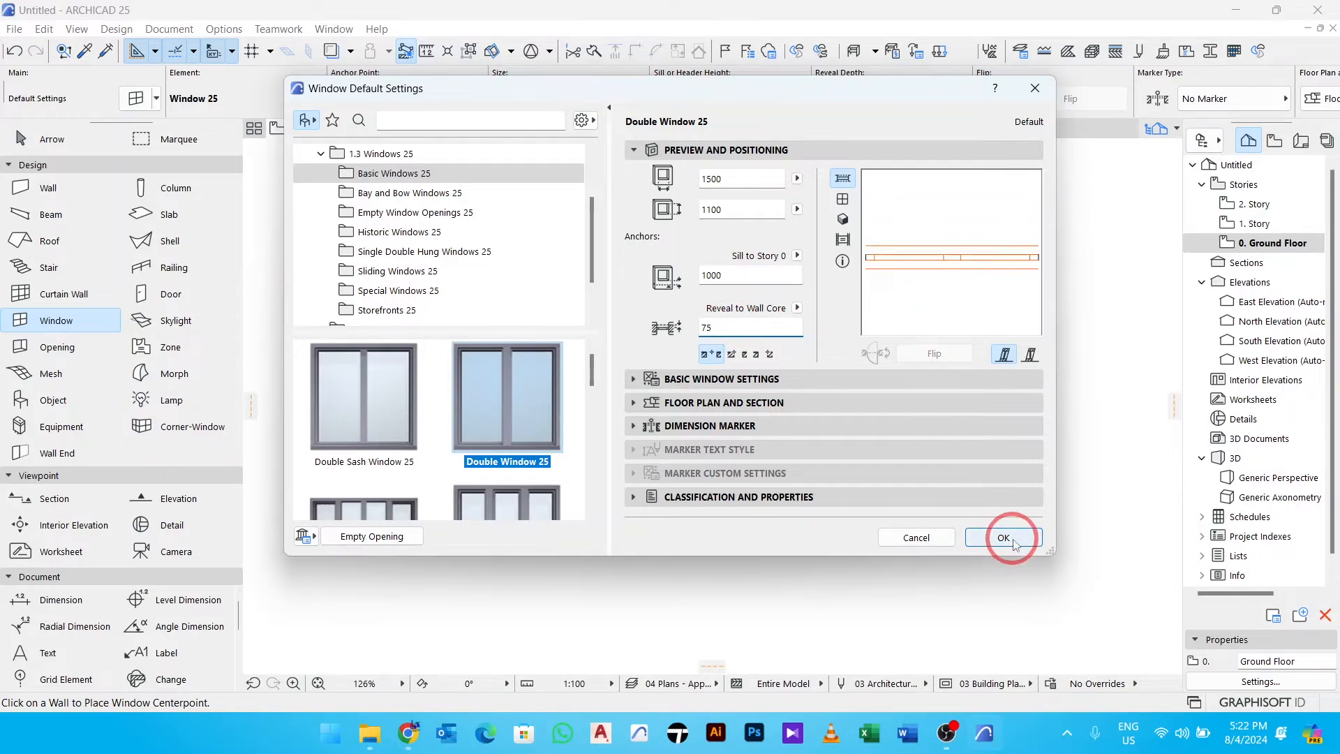
pyautogui.click(1010, 539)
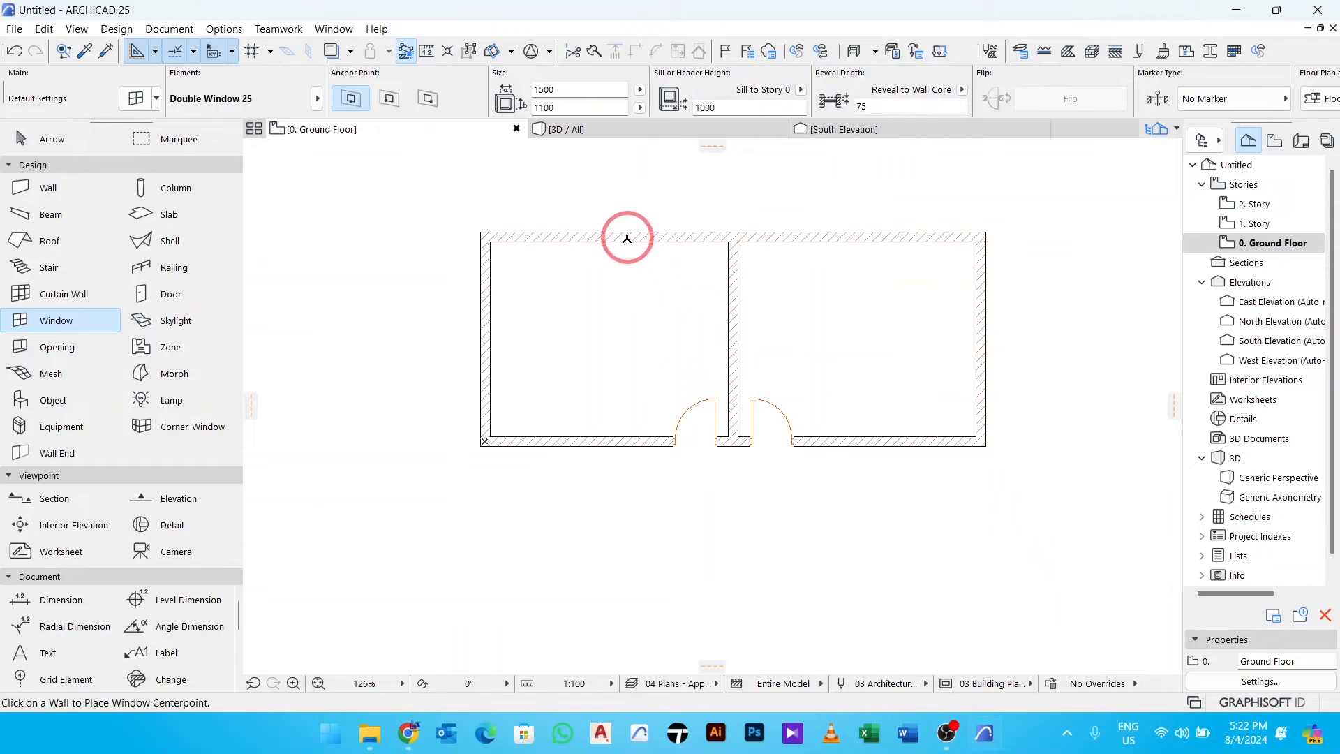
# Place one double window in the north wall of each room, near the room's middle, oriented toward the outside.
pyautogui.click(611, 238)
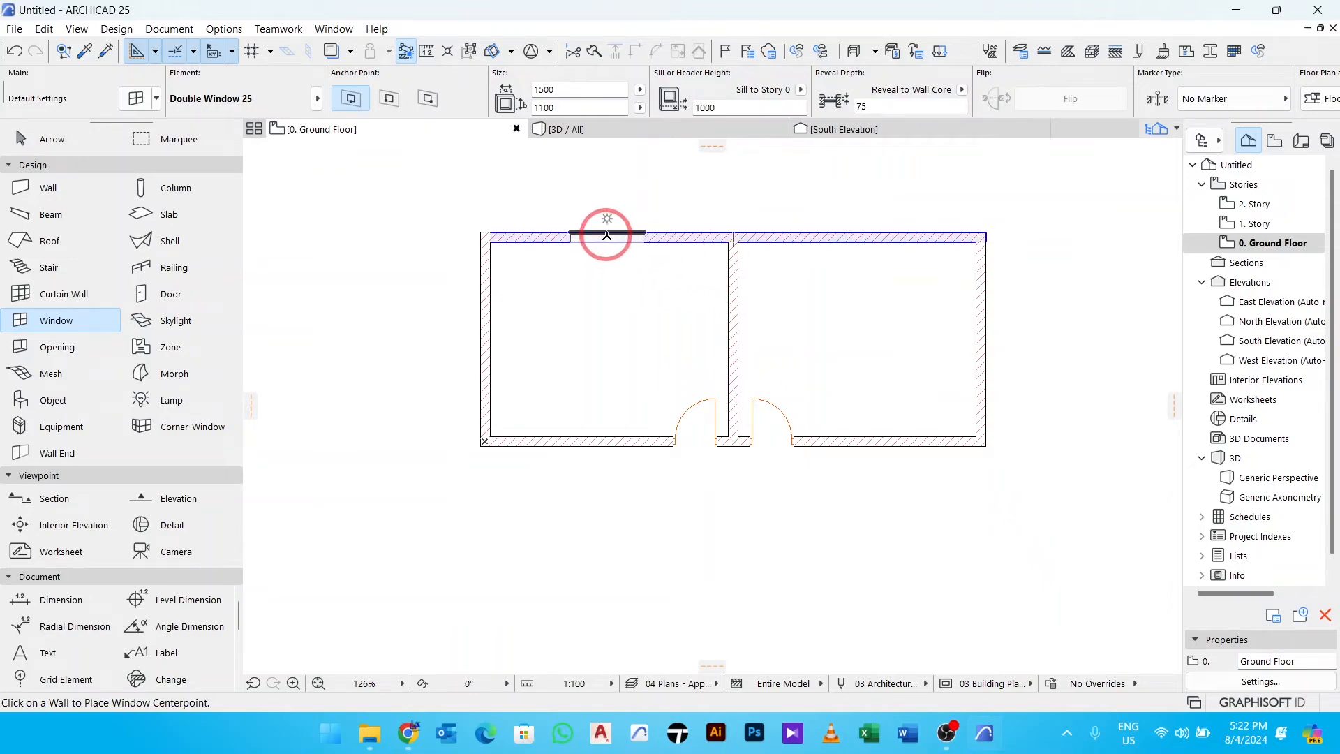
pyautogui.scroll(4, 605, 236)
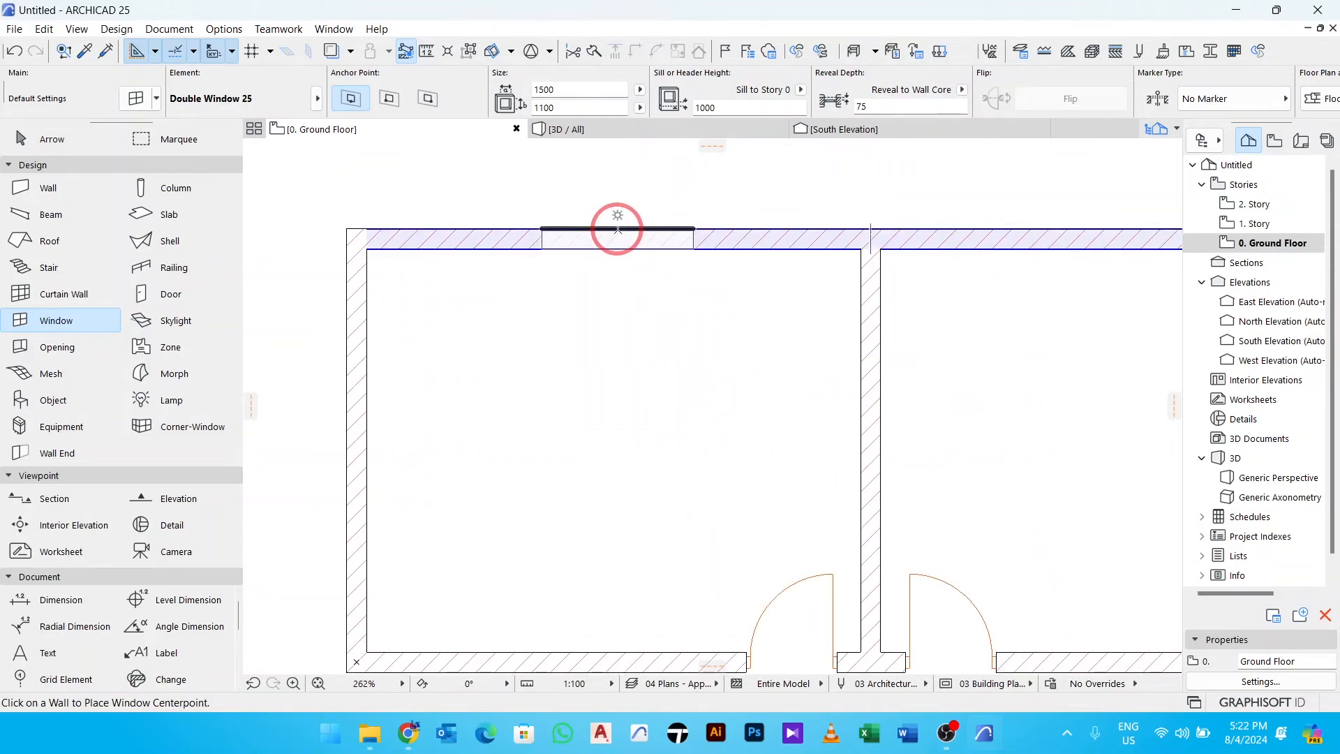
pyautogui.click(612, 233)
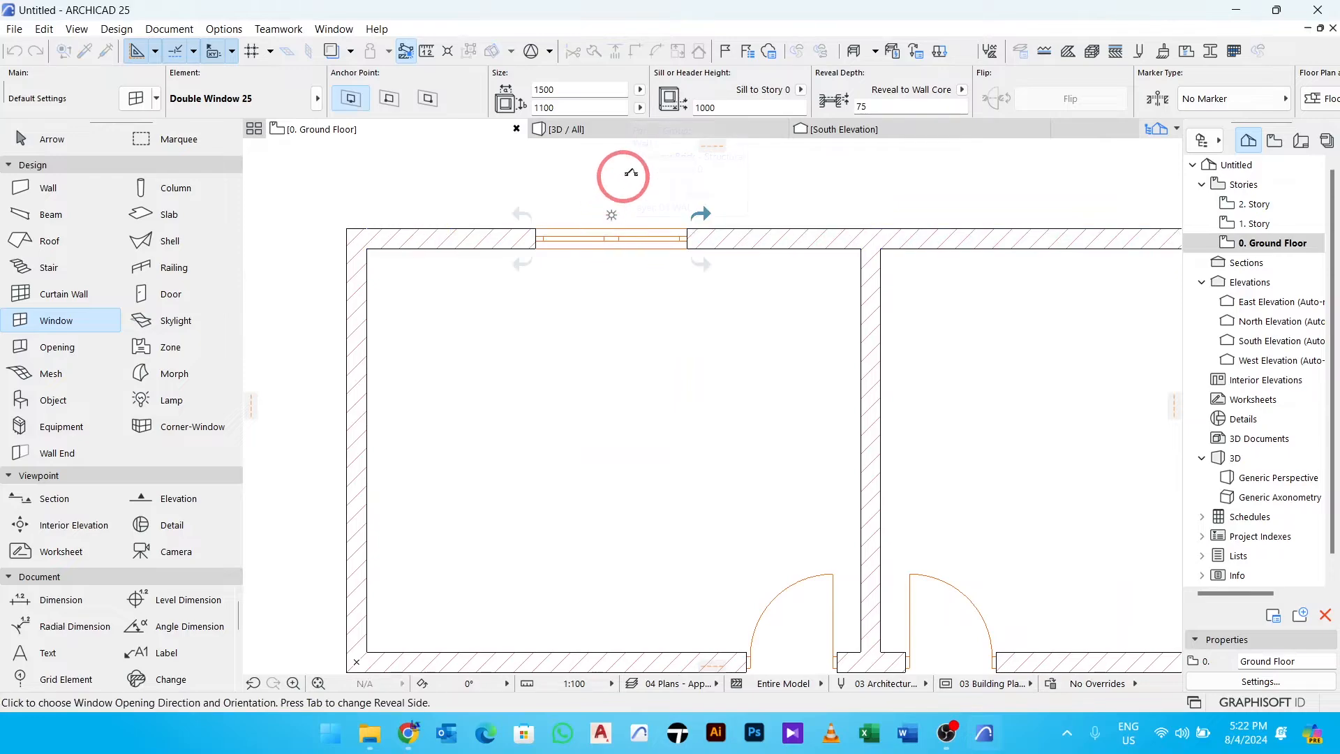
pyautogui.click(670, 168)
pyautogui.moveTo(1046, 217); pyautogui.dragTo(825, 365, button='middle')
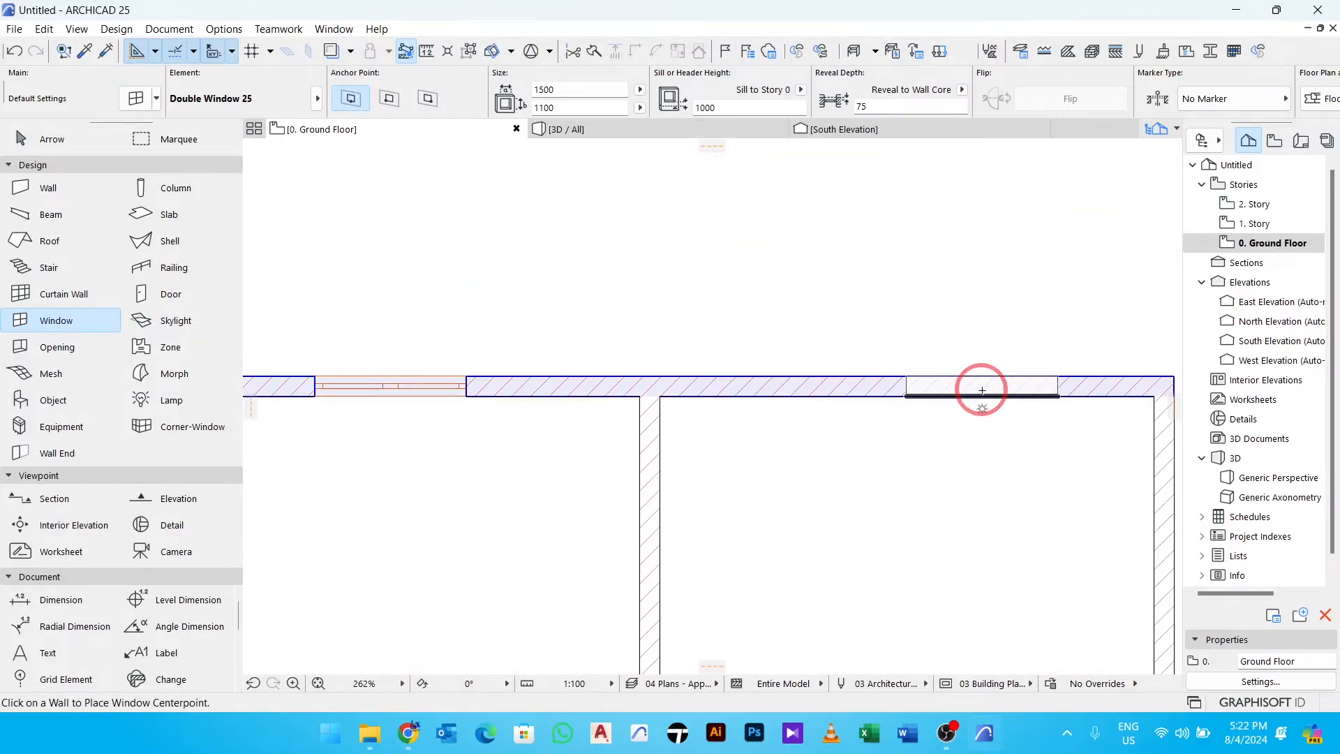
pyautogui.click(907, 375)
pyautogui.click(999, 294)
pyautogui.scroll(-4, 998, 293)
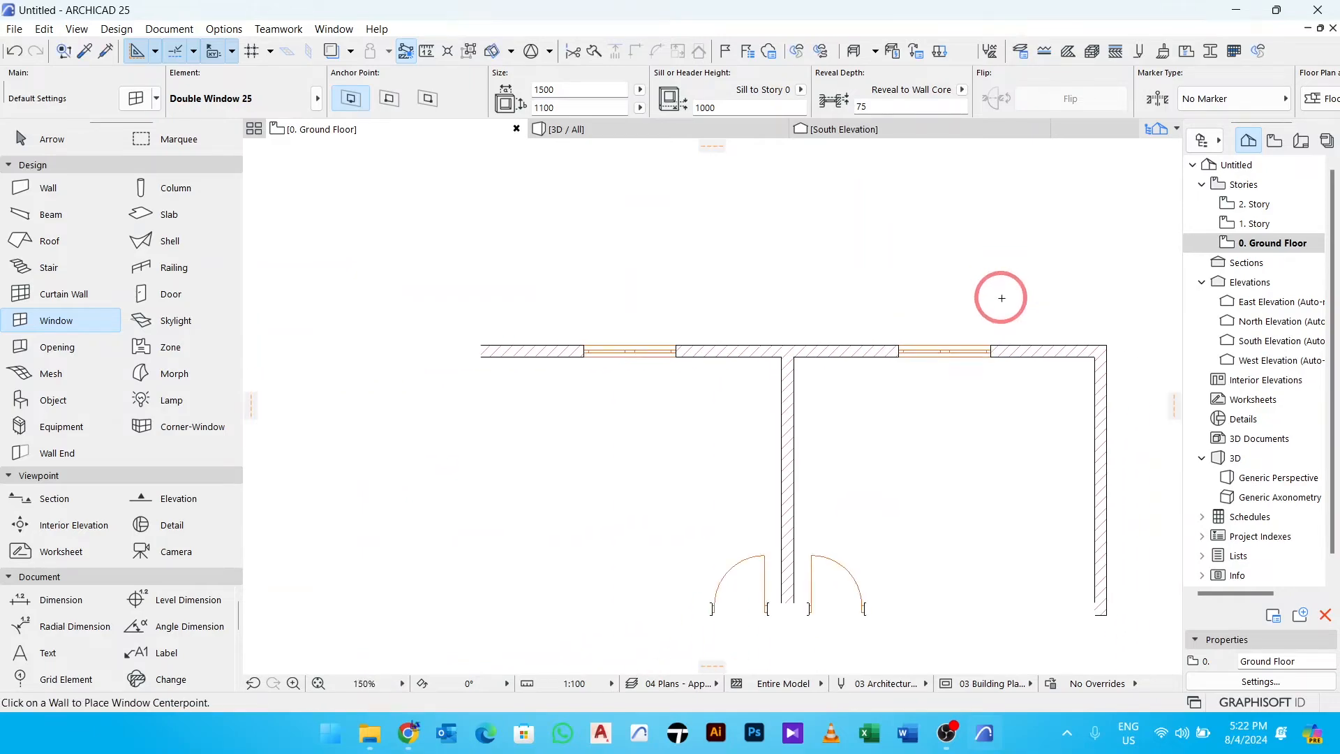
# Inspect the two north-wall windows together with the doors from several angles in the 3D view.
pyautogui.click(579, 130)
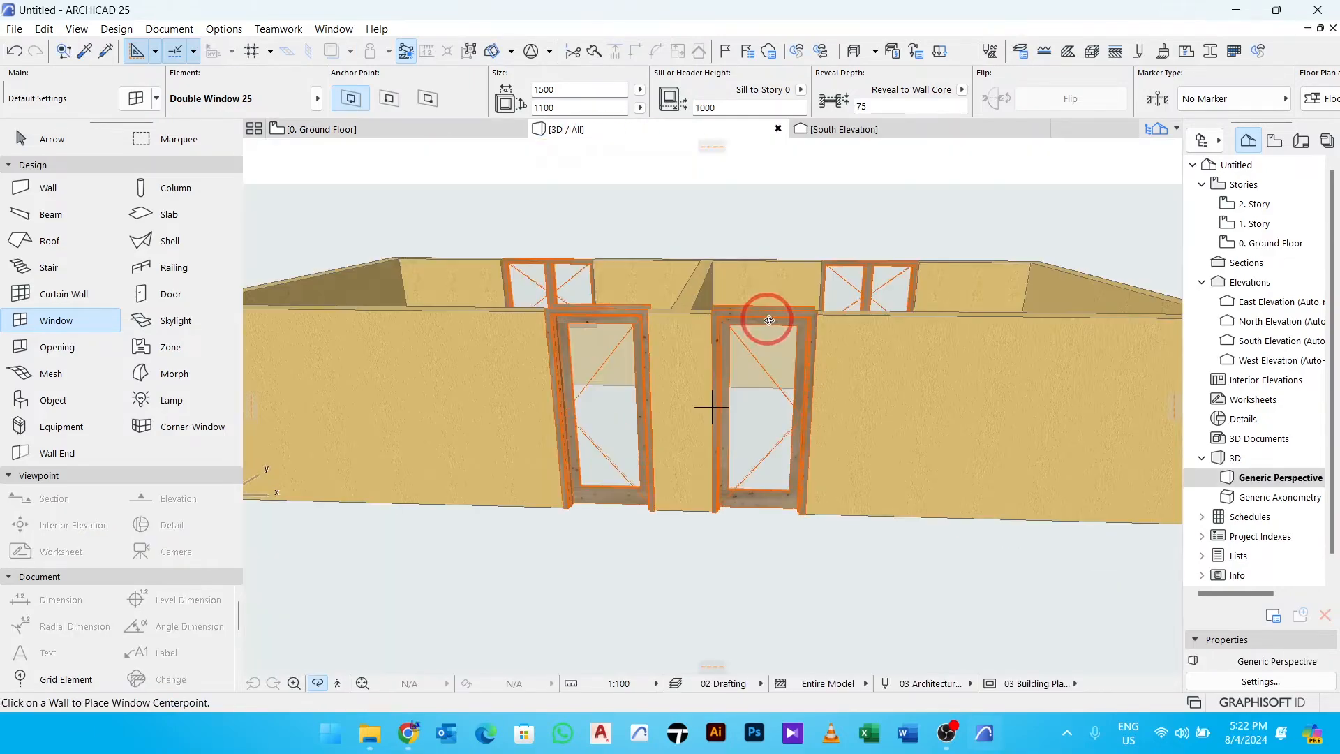
pyautogui.keyDown('shift'); pyautogui.moveTo(948, 364); pyautogui.dragTo(614, 368, button='middle'); pyautogui.keyUp('shift')
pyautogui.scroll(-5, 603, 374)
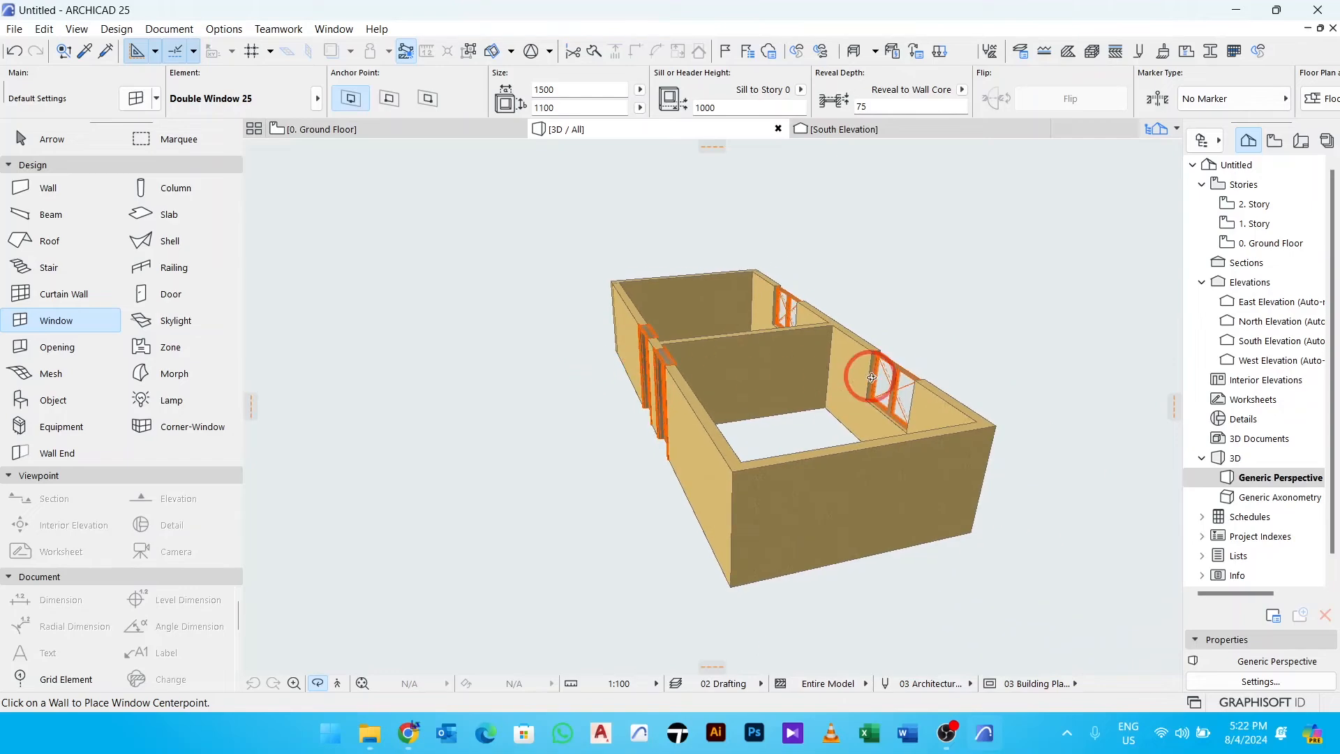
pyautogui.keyDown('shift'); pyautogui.moveTo(870, 377); pyautogui.dragTo(814, 395, button='middle'); pyautogui.keyUp('shift')
pyautogui.scroll(3, 742, 437)
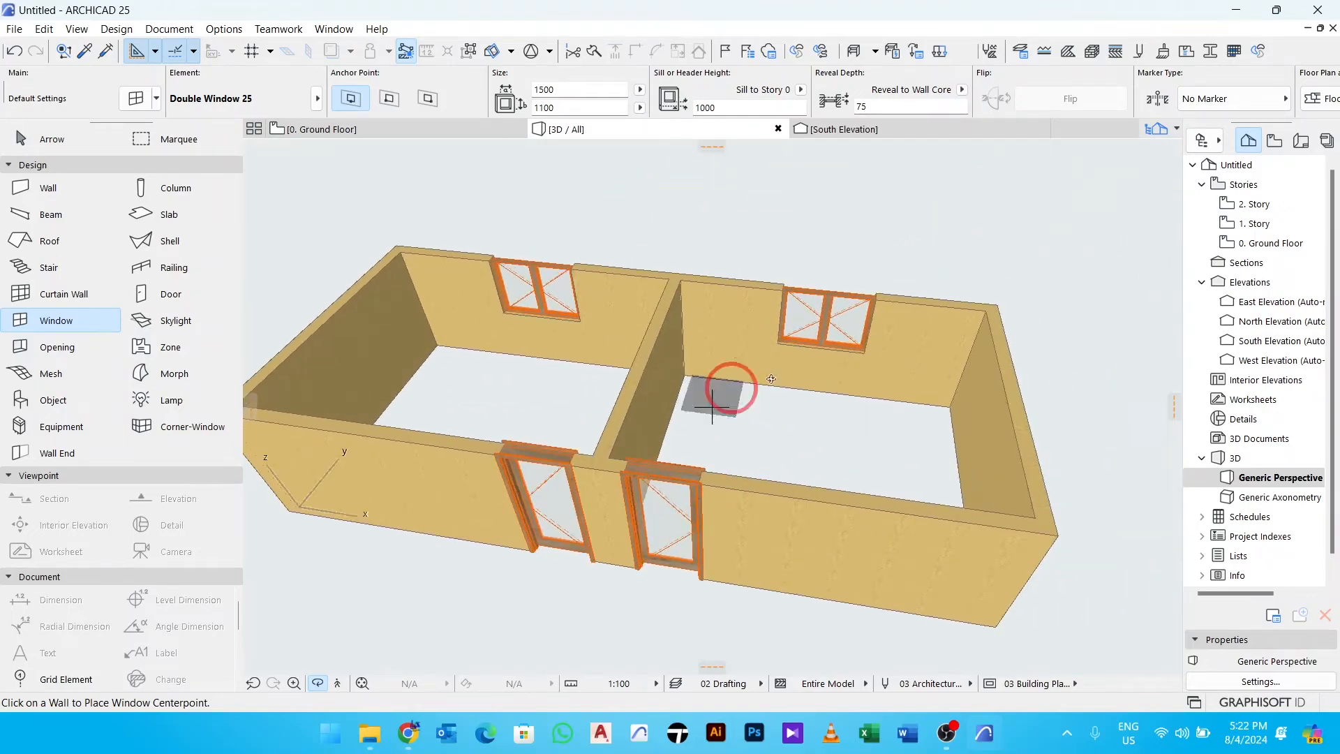
pyautogui.keyDown('shift'); pyautogui.moveTo(940, 417); pyautogui.dragTo(637, 375, button='middle'); pyautogui.keyUp('shift')
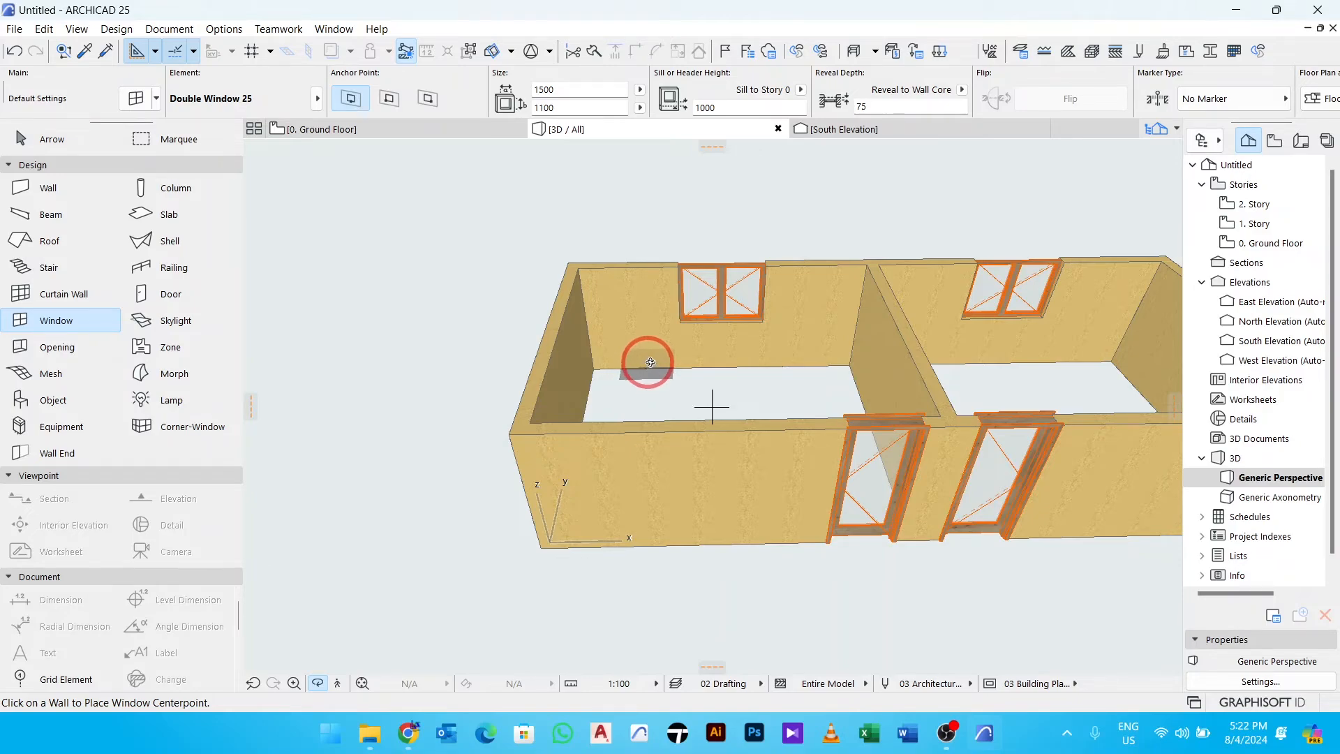
pyautogui.keyDown('shift'); pyautogui.moveTo(650, 362); pyautogui.dragTo(567, 362, button='middle'); pyautogui.keyUp('shift')
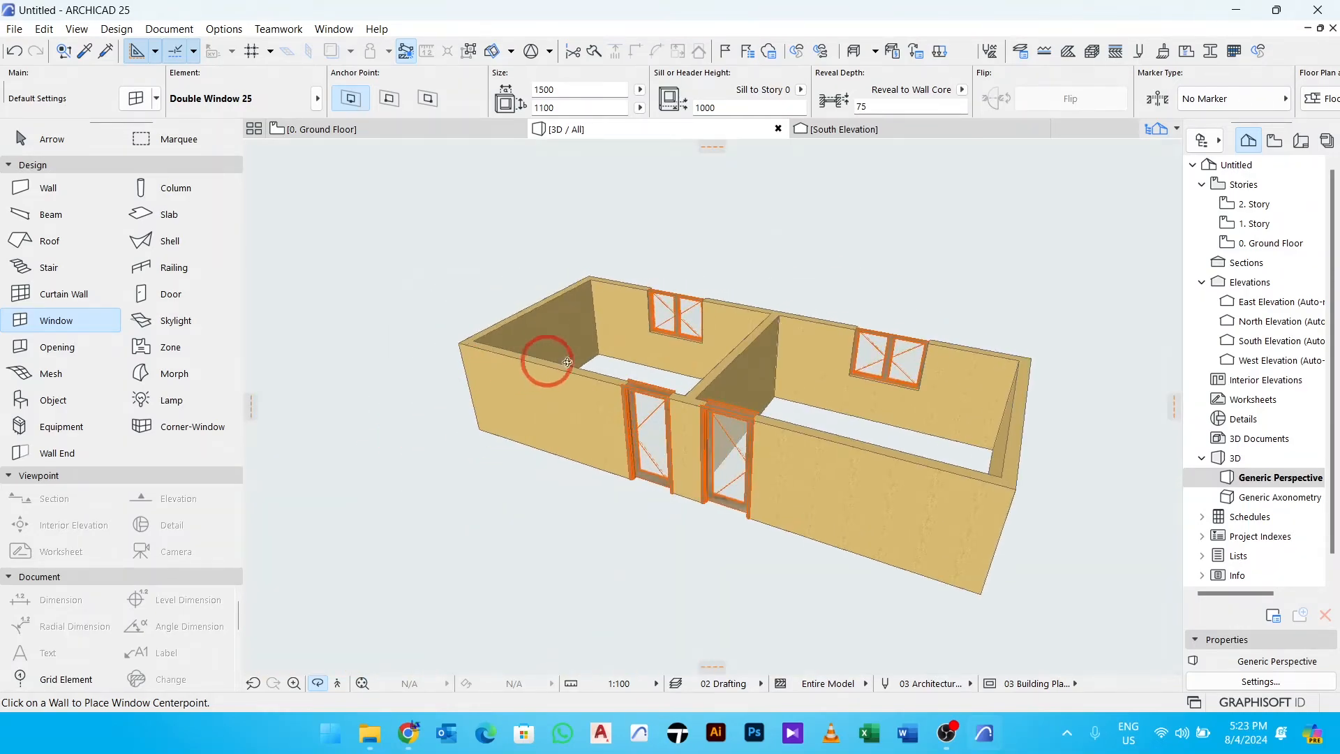
pyautogui.keyDown('shift'); pyautogui.moveTo(886, 444); pyautogui.dragTo(652, 341, button='middle'); pyautogui.keyUp('shift')
# On the ground floor plan, set the default beam to 200 by 200, home story 0. Ground Floor, with an offset of 2300.
pyautogui.click(353, 133)
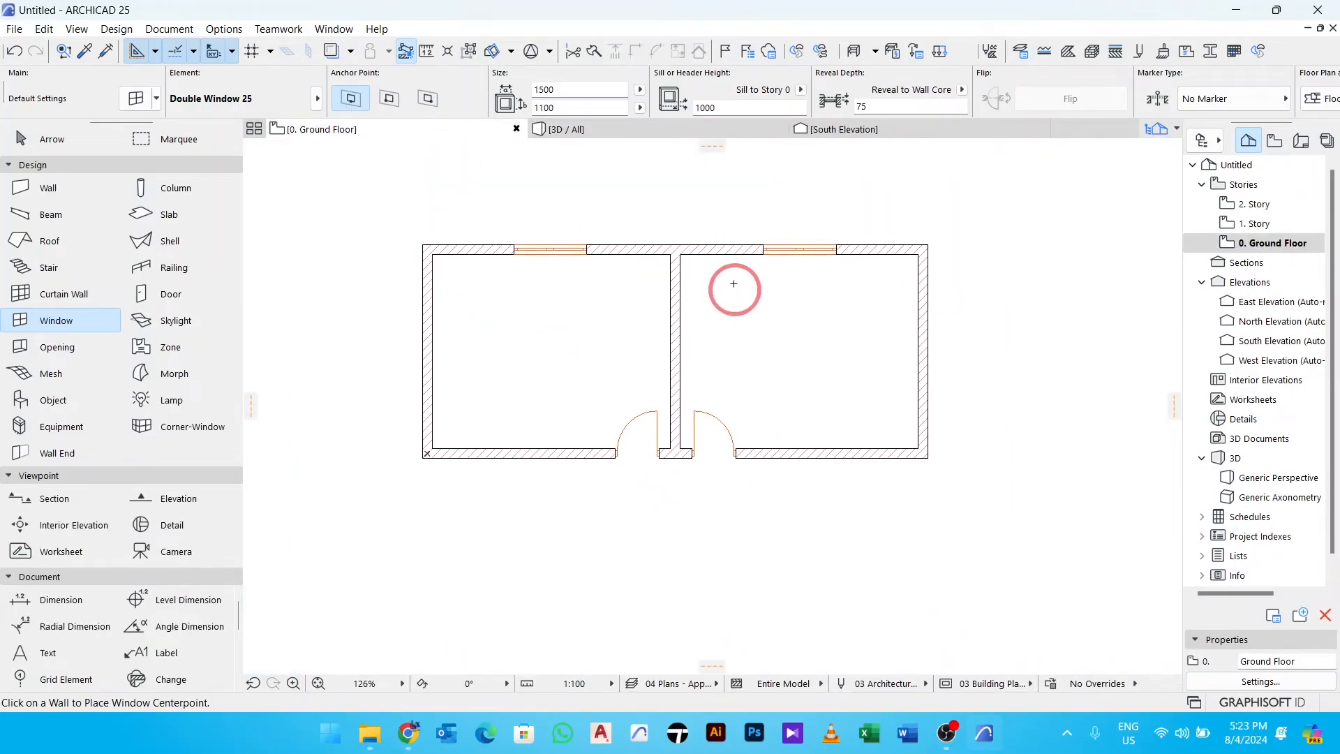
pyautogui.click(59, 219)
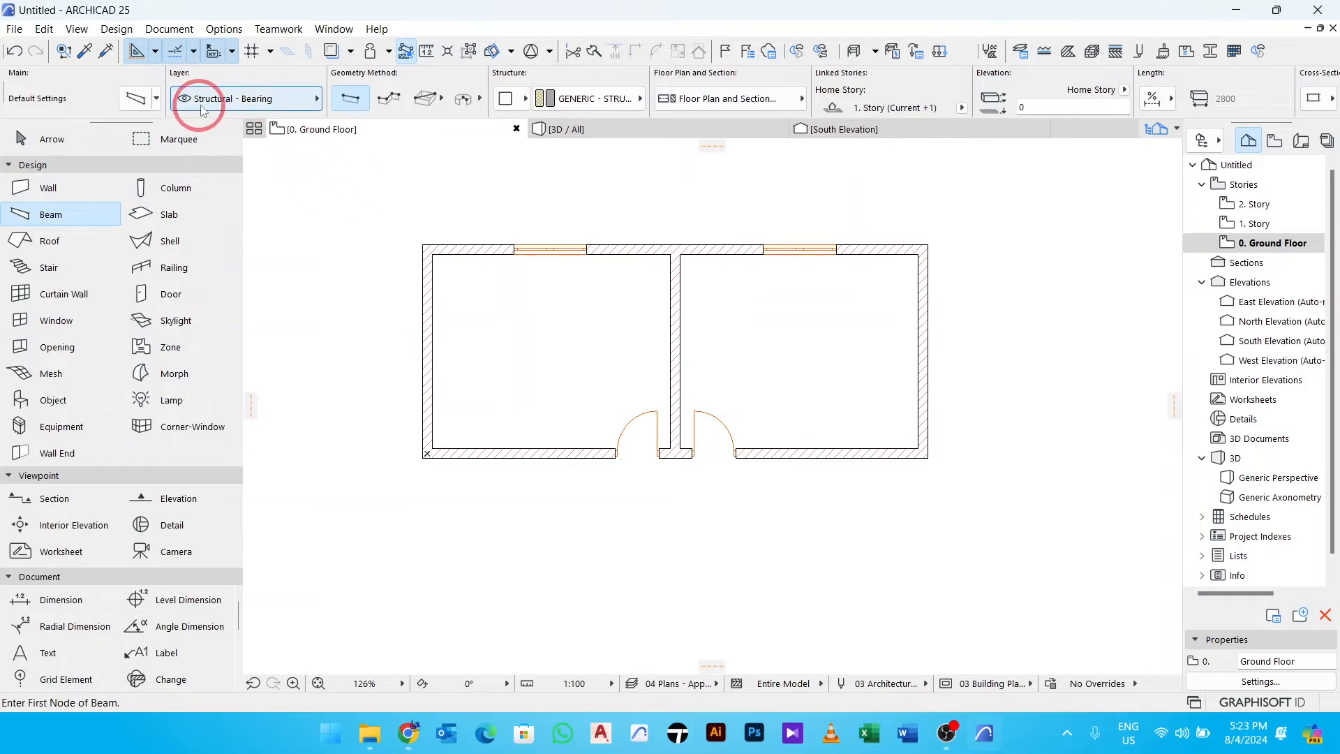
pyautogui.click(140, 105)
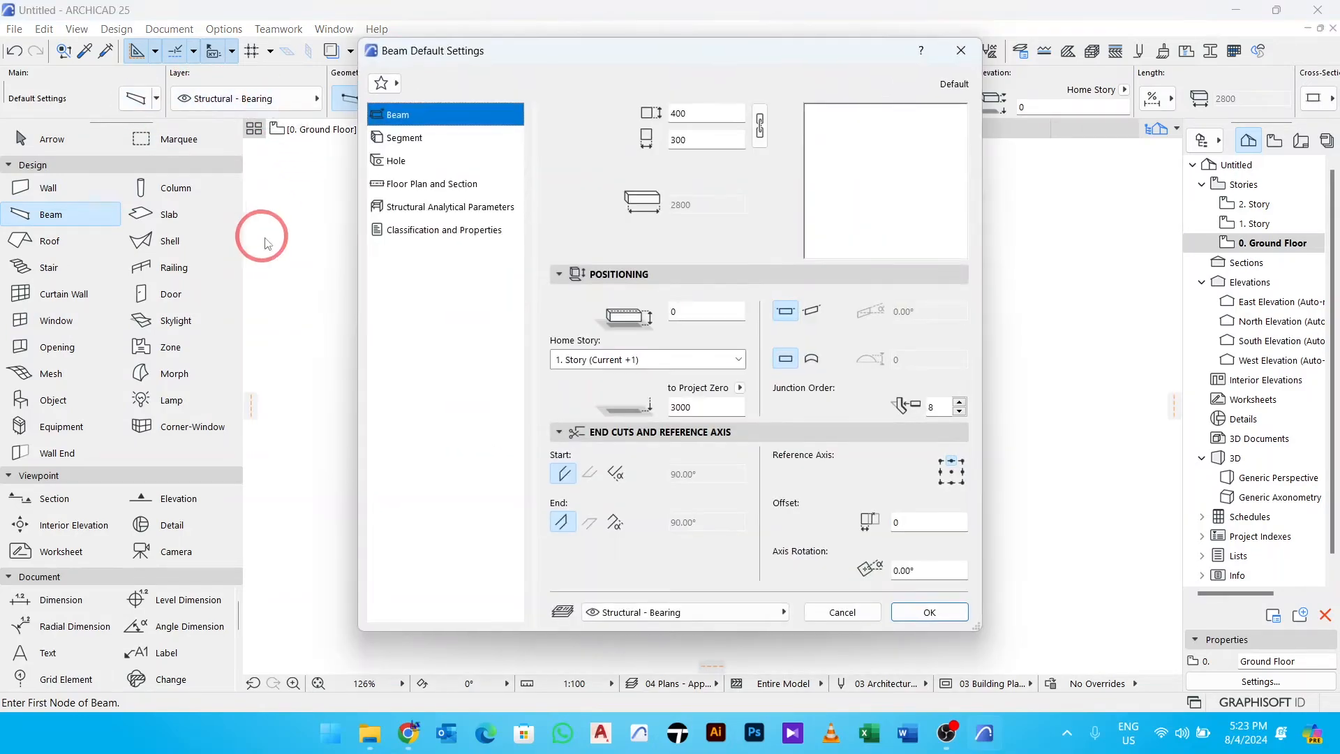
pyautogui.doubleClick(699, 140)
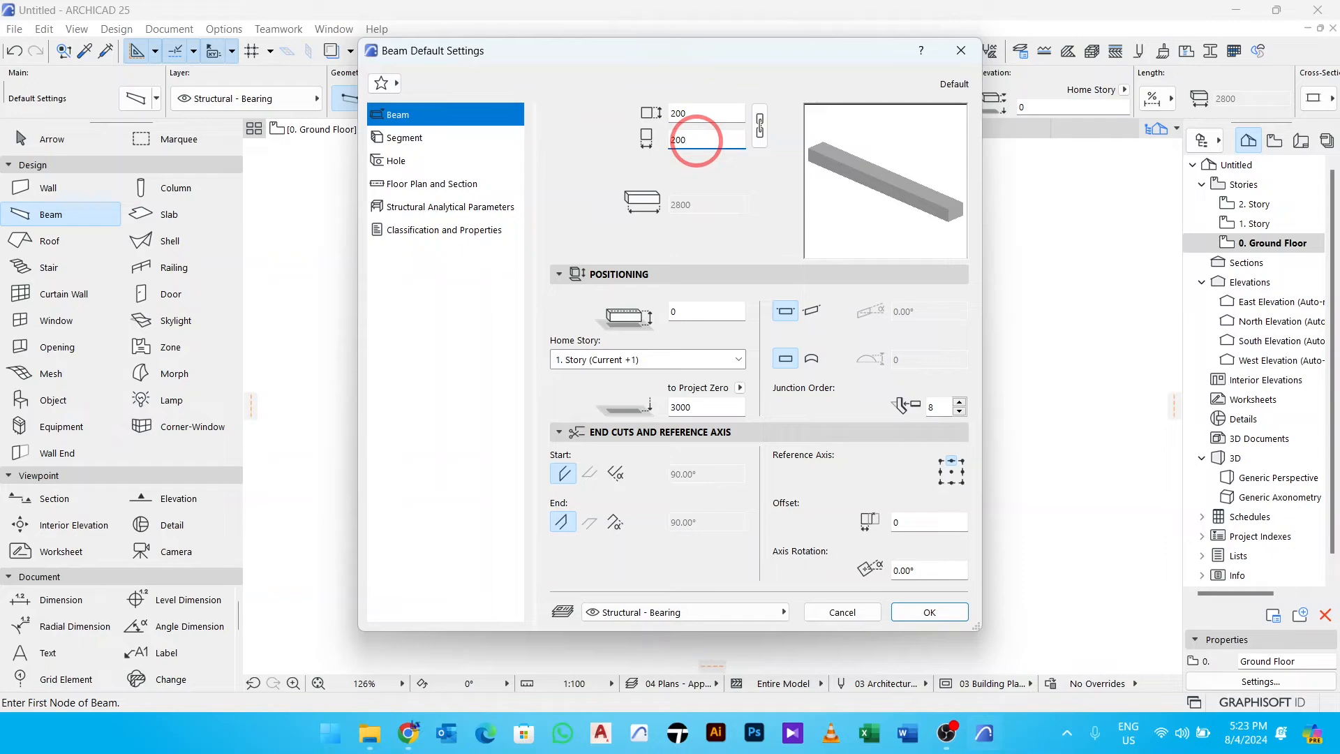
pyautogui.click(657, 360)
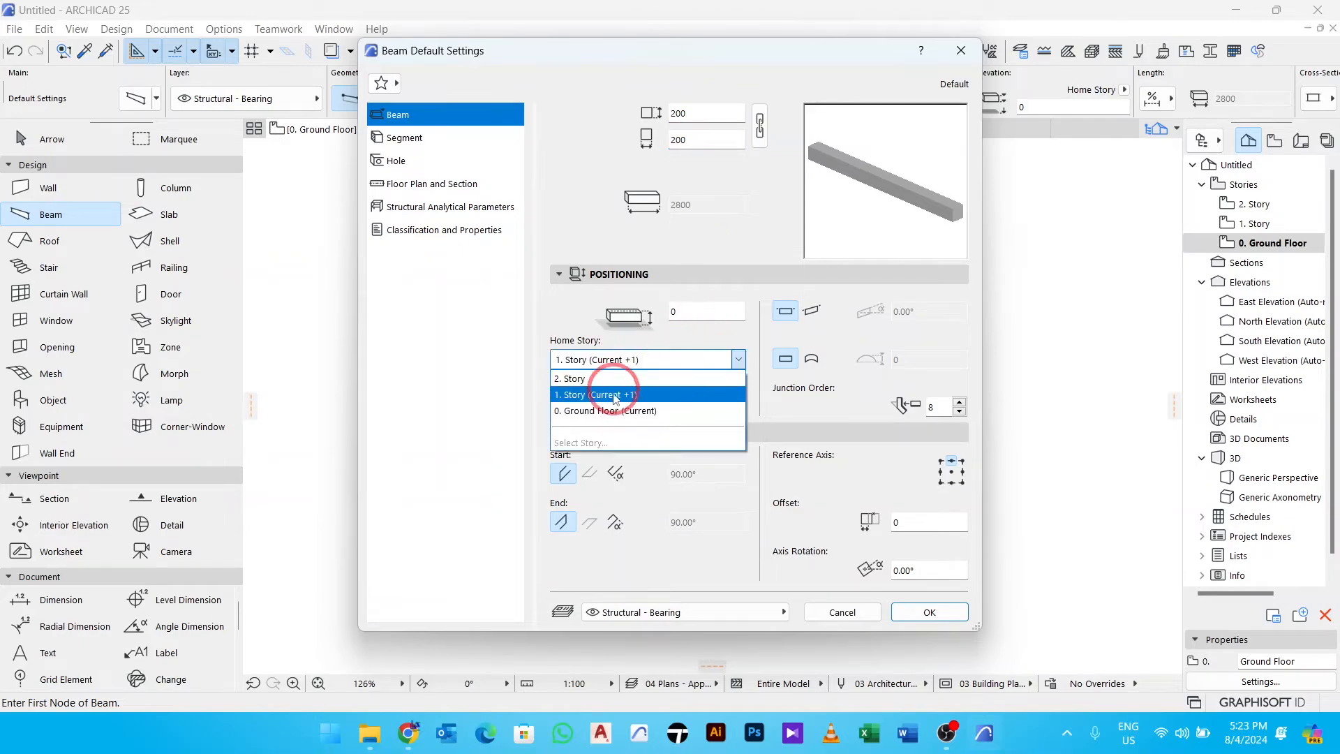
pyautogui.click(604, 411)
pyautogui.doubleClick(709, 313)
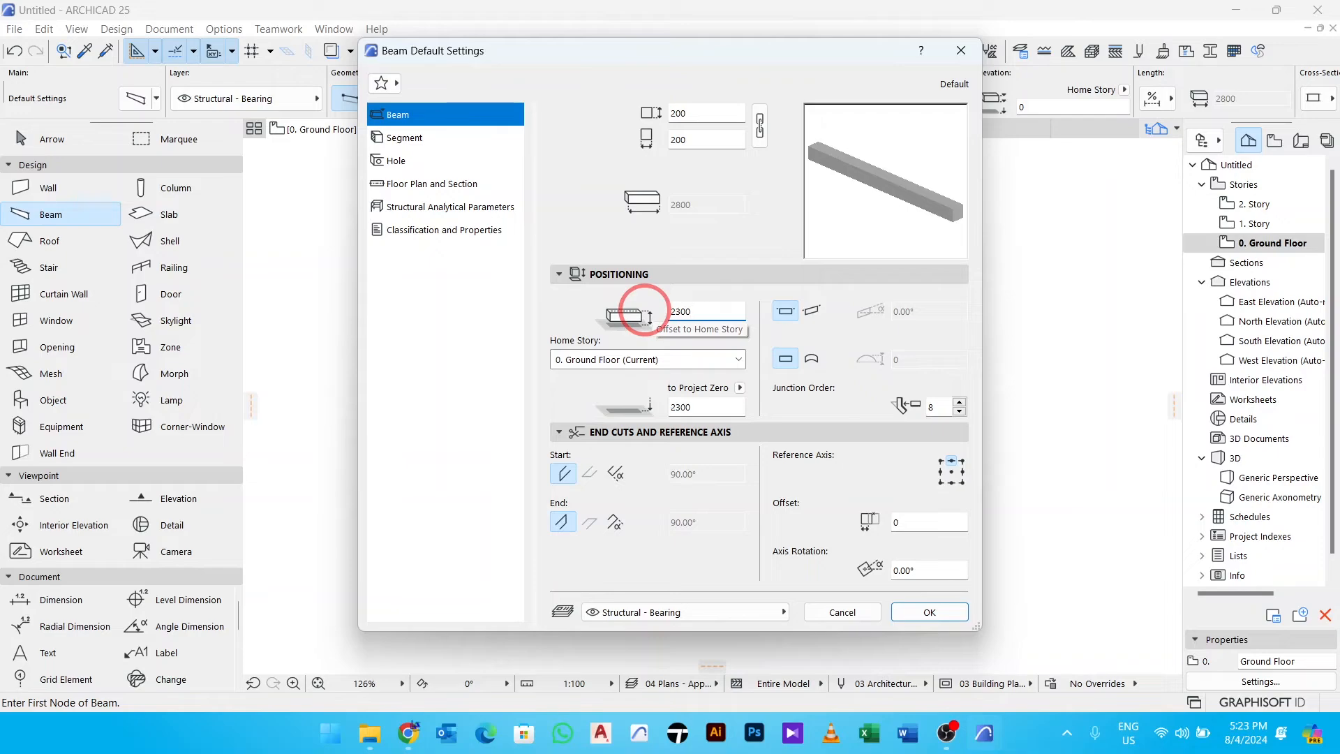
# Set the default beam segment's building material to Reinforced Concrete - Structural.
pyautogui.click(412, 143)
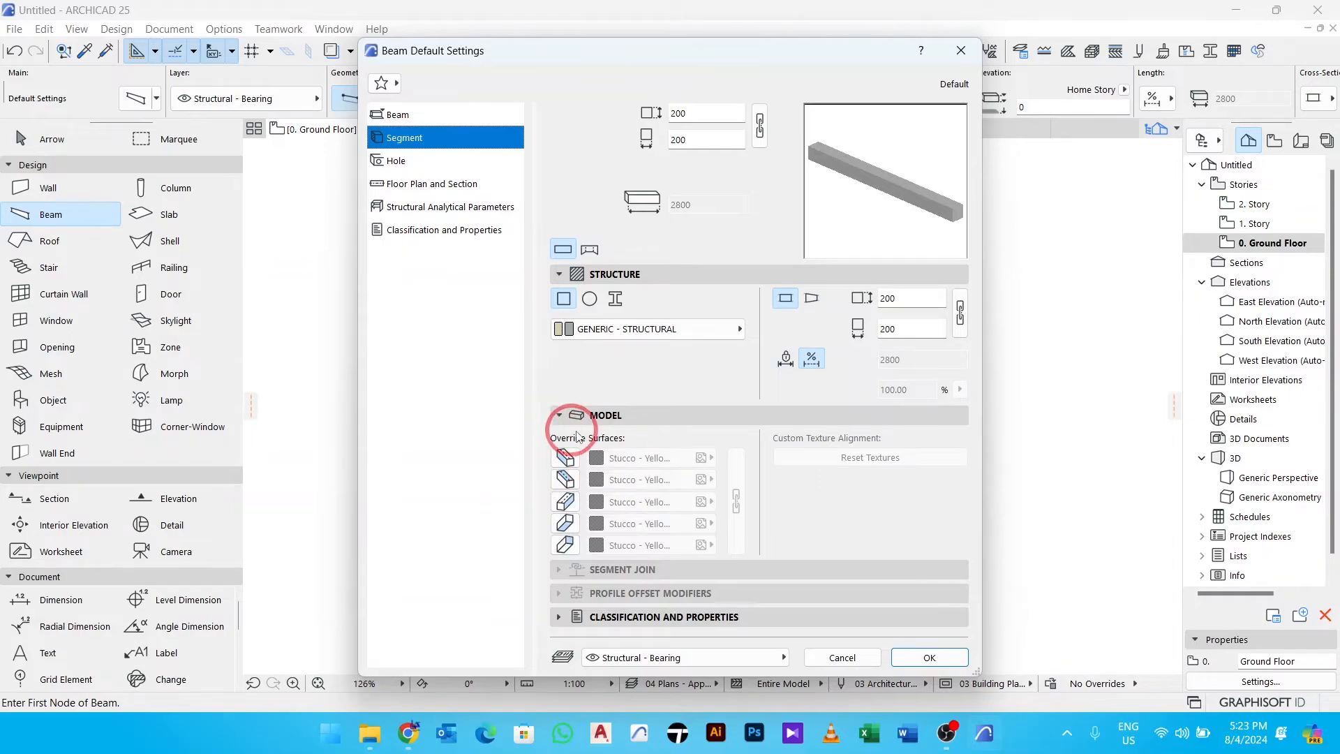
pyautogui.click(613, 327)
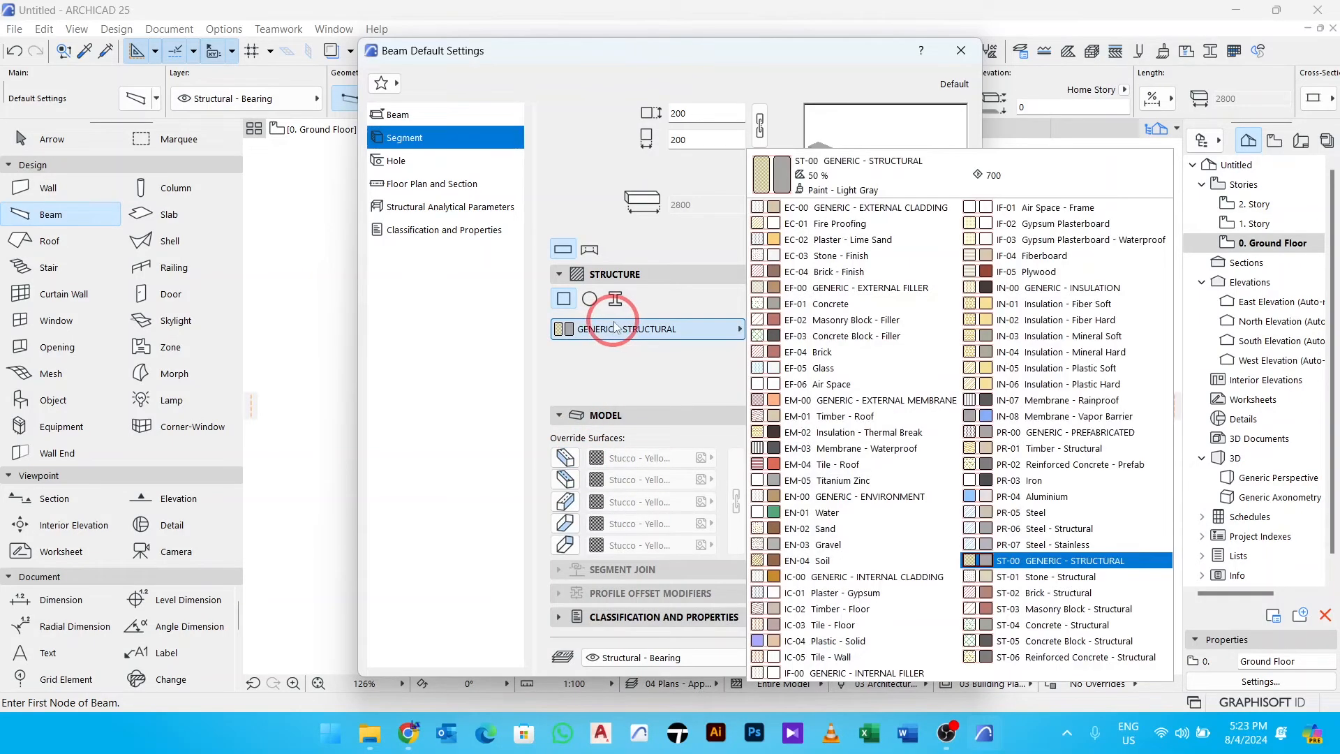
pyautogui.click(1073, 654)
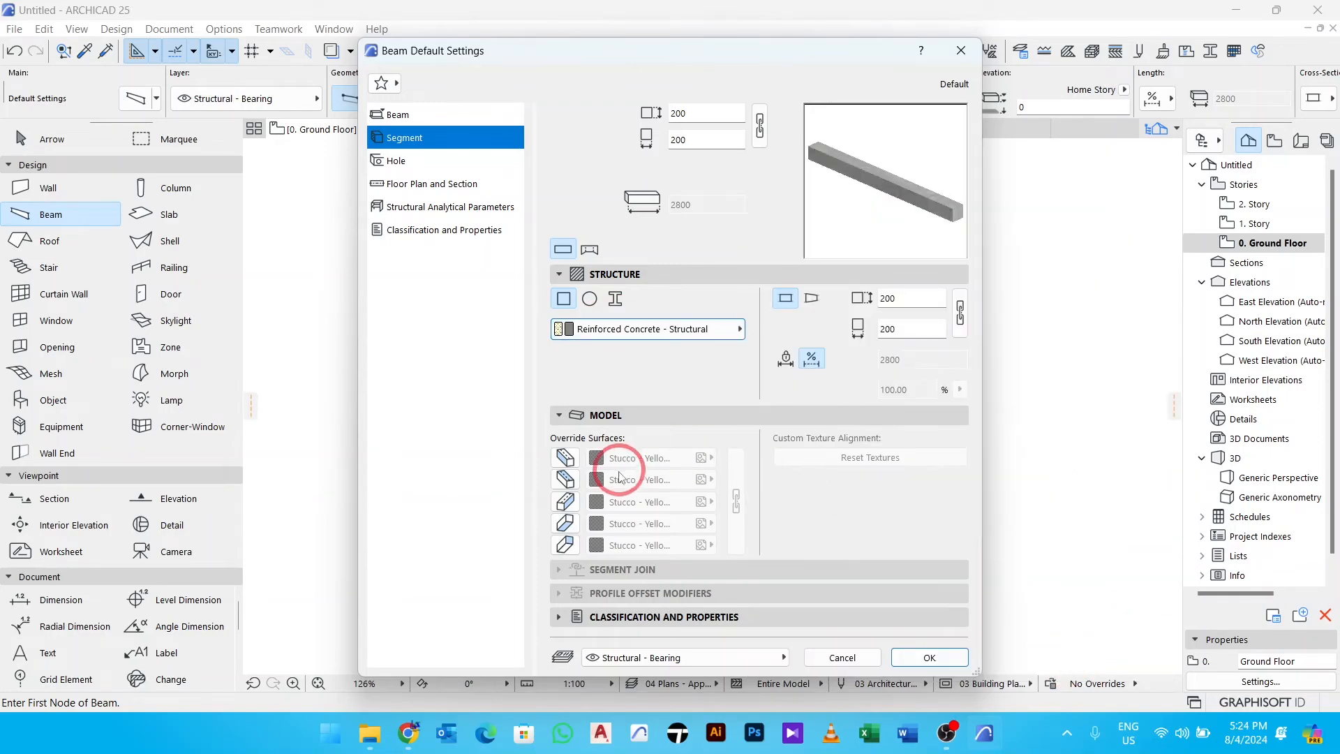
# Override all five surfaces of the default beam segment and link them so that every face uses Paint - Titanium White.
pyautogui.click(564, 458)
pyautogui.click(564, 479)
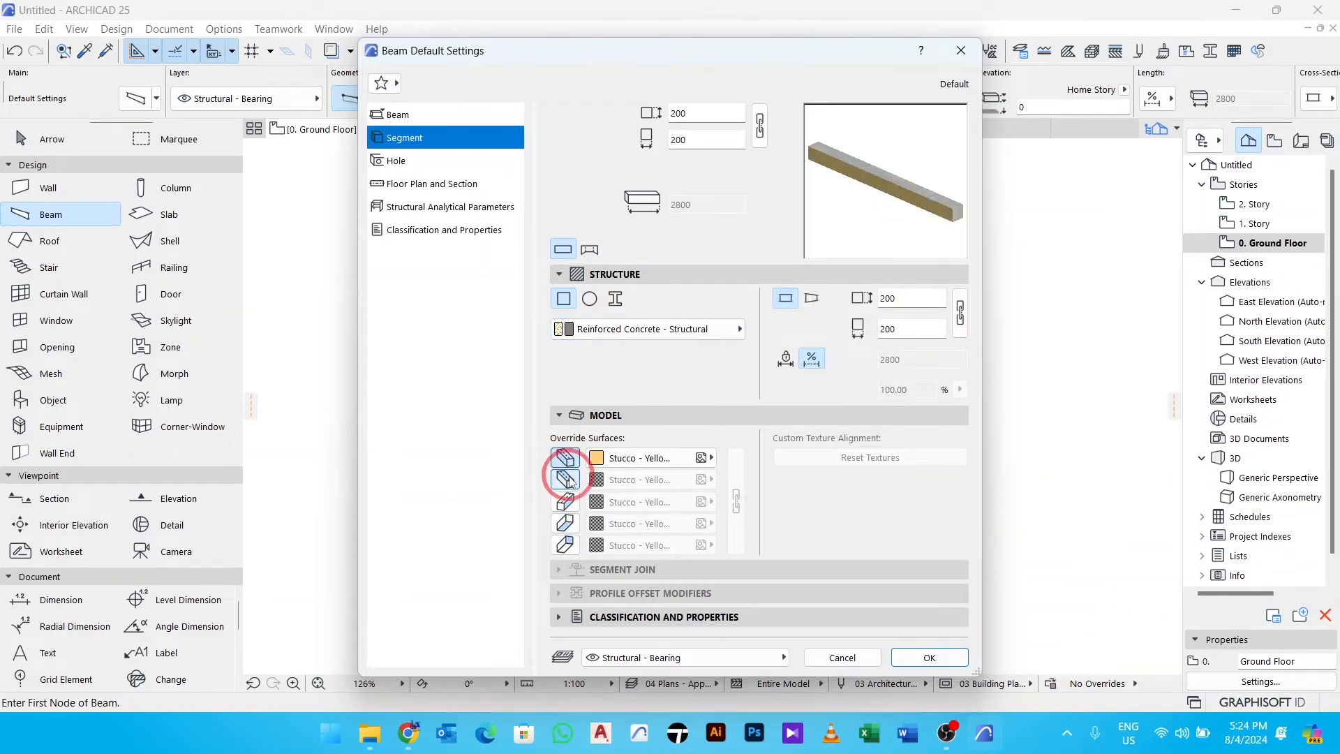
pyautogui.click(564, 502)
pyautogui.click(564, 523)
pyautogui.click(565, 545)
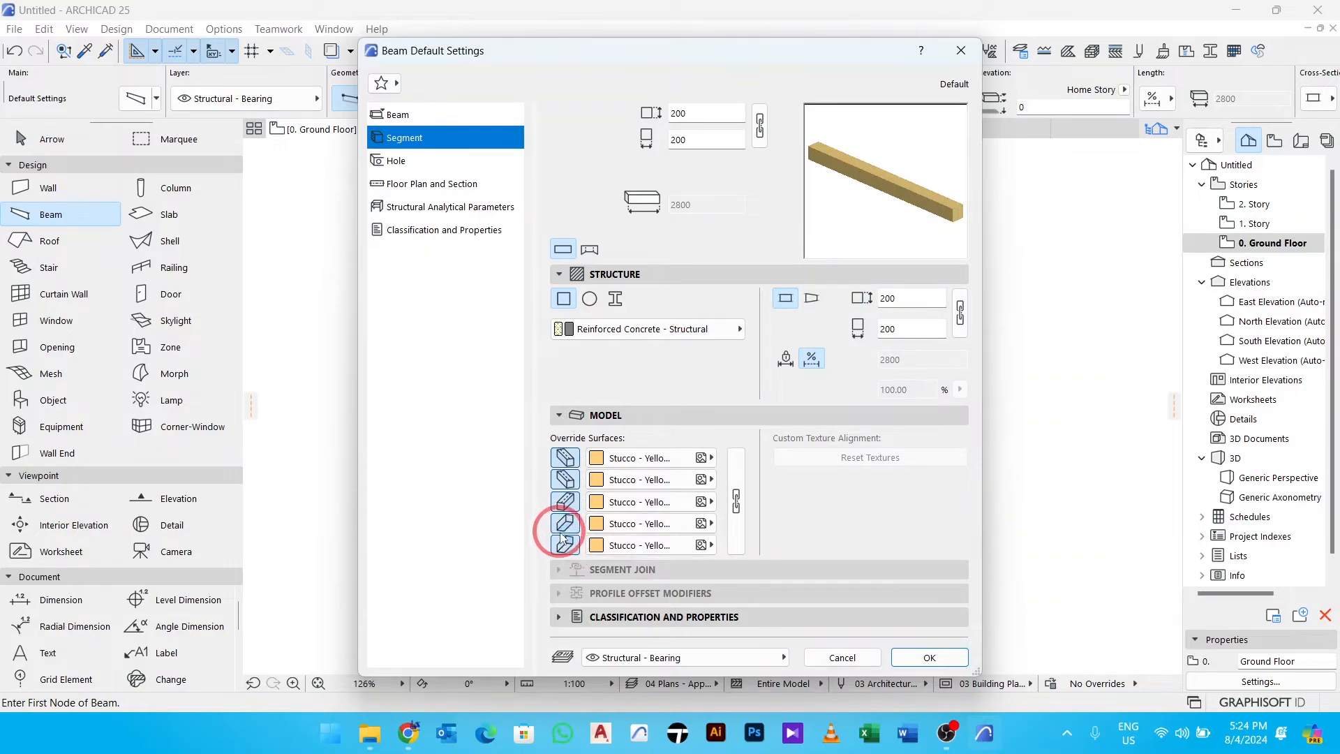
pyautogui.click(691, 458)
pyautogui.hscroll(-3, 825, 517)
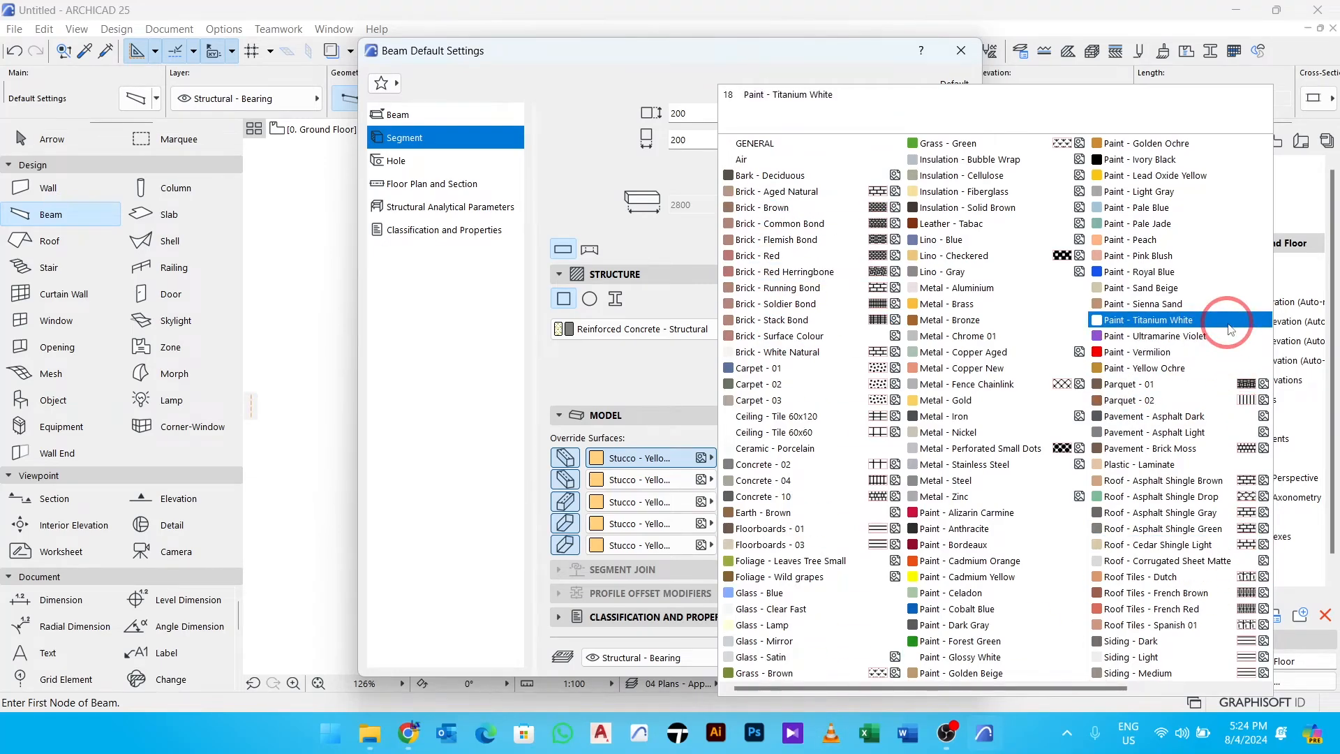
pyautogui.click(1230, 328)
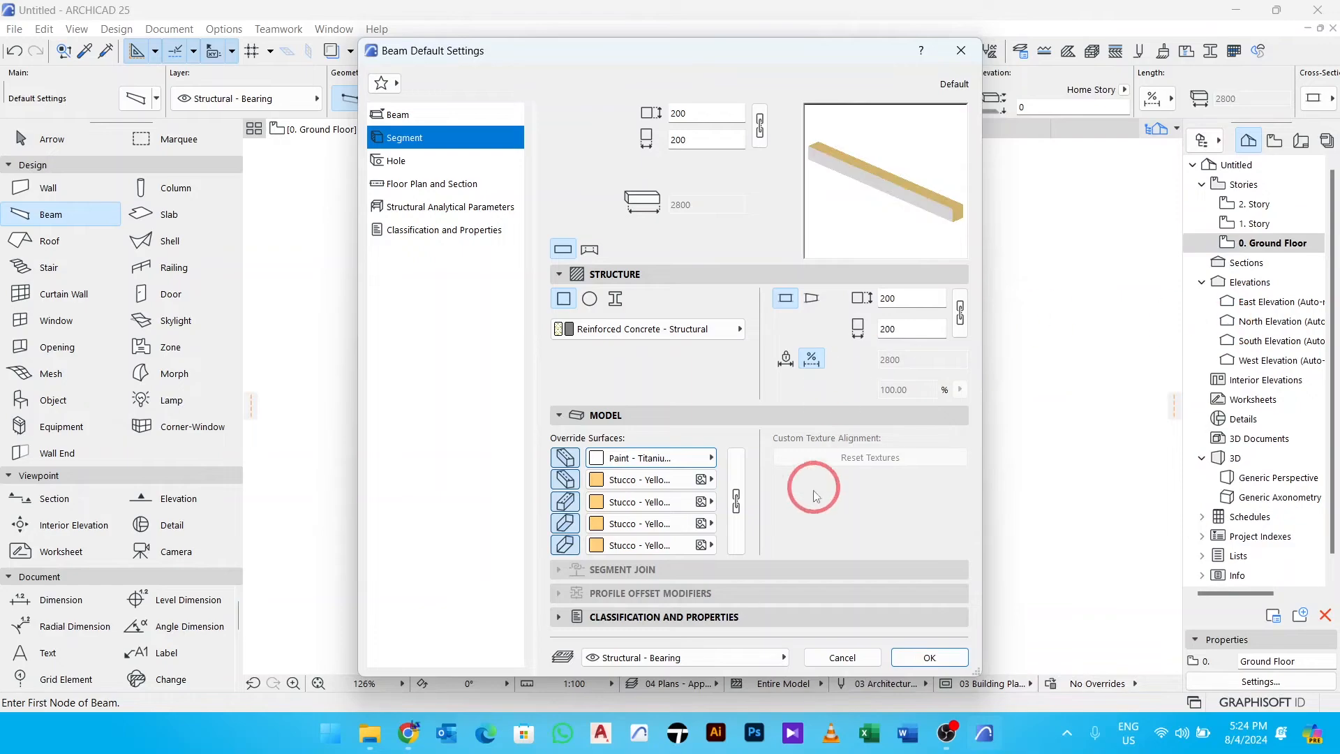
pyautogui.click(737, 496)
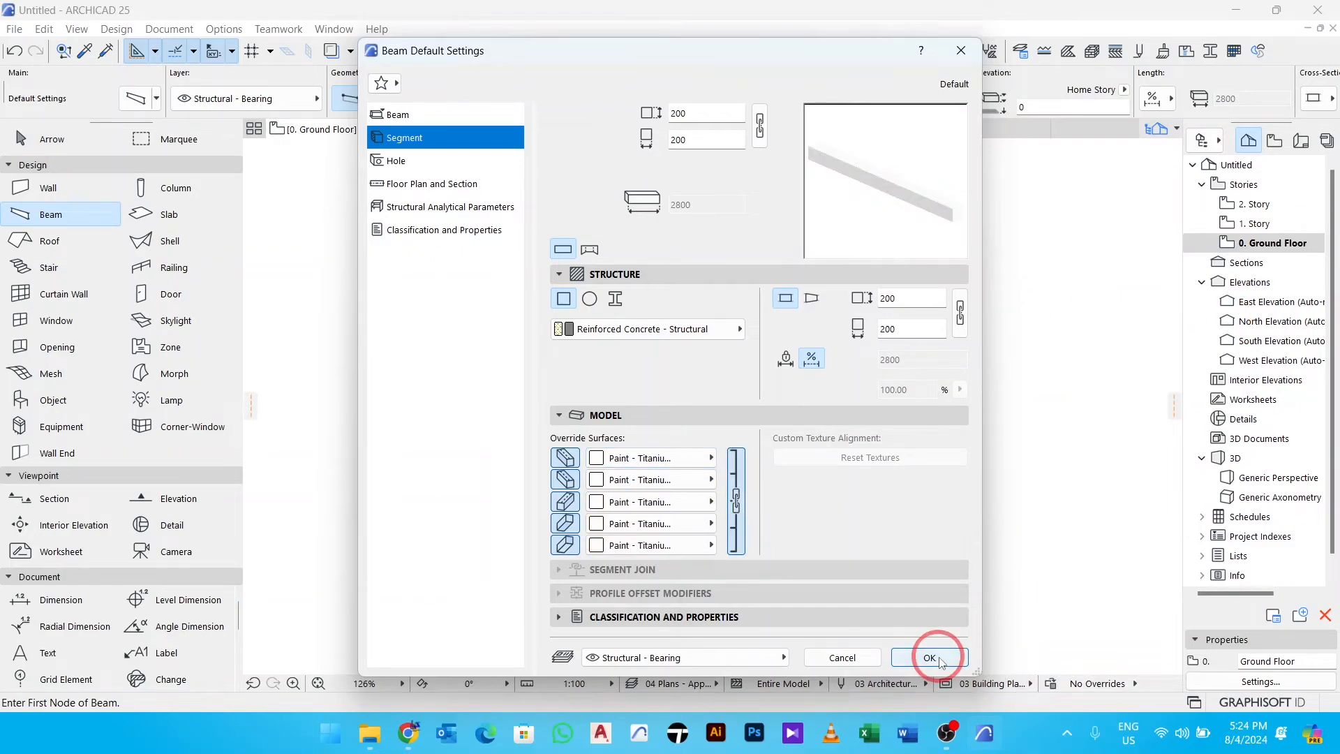
# Apply the beam settings and draw a horizontal beam about 3070 mm long along the south wall, spanning both door openings.
pyautogui.click(930, 658)
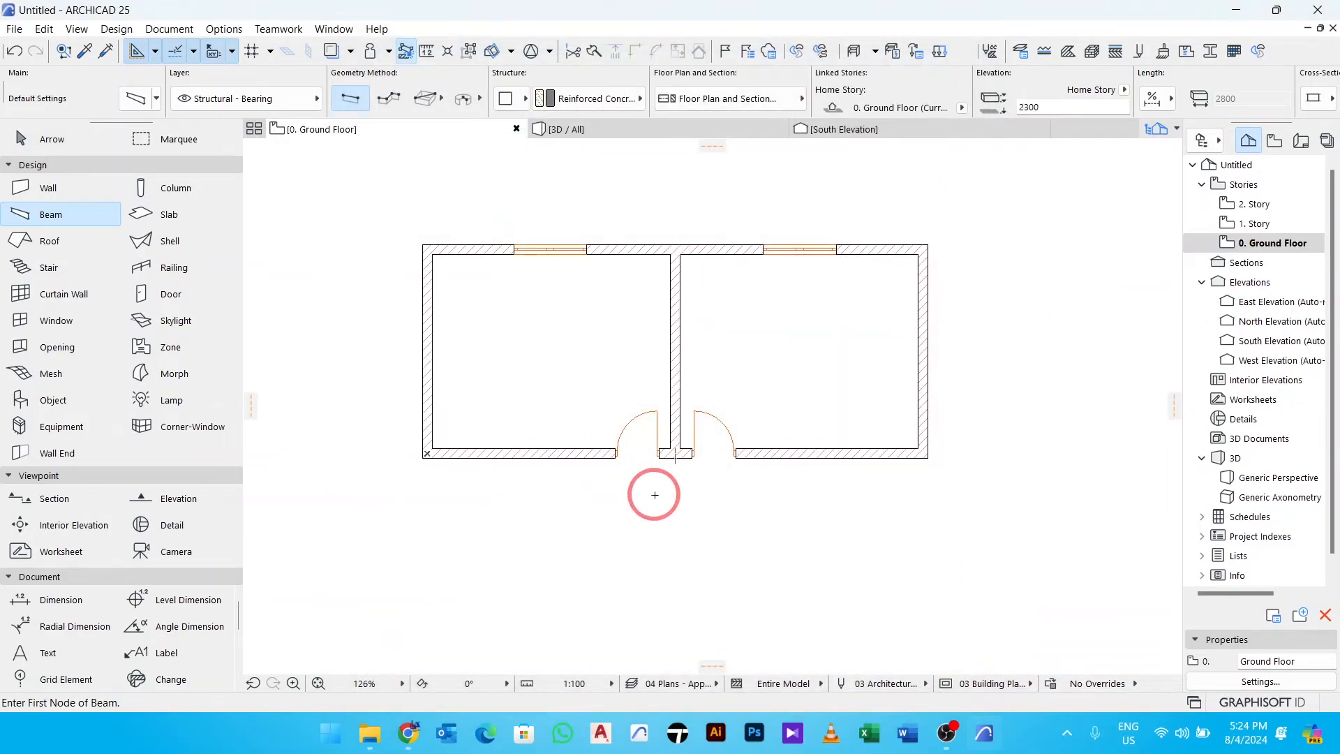
pyautogui.moveTo(654, 494); pyautogui.dragTo(680, 502, button='middle')
pyautogui.scroll(4, 600, 465)
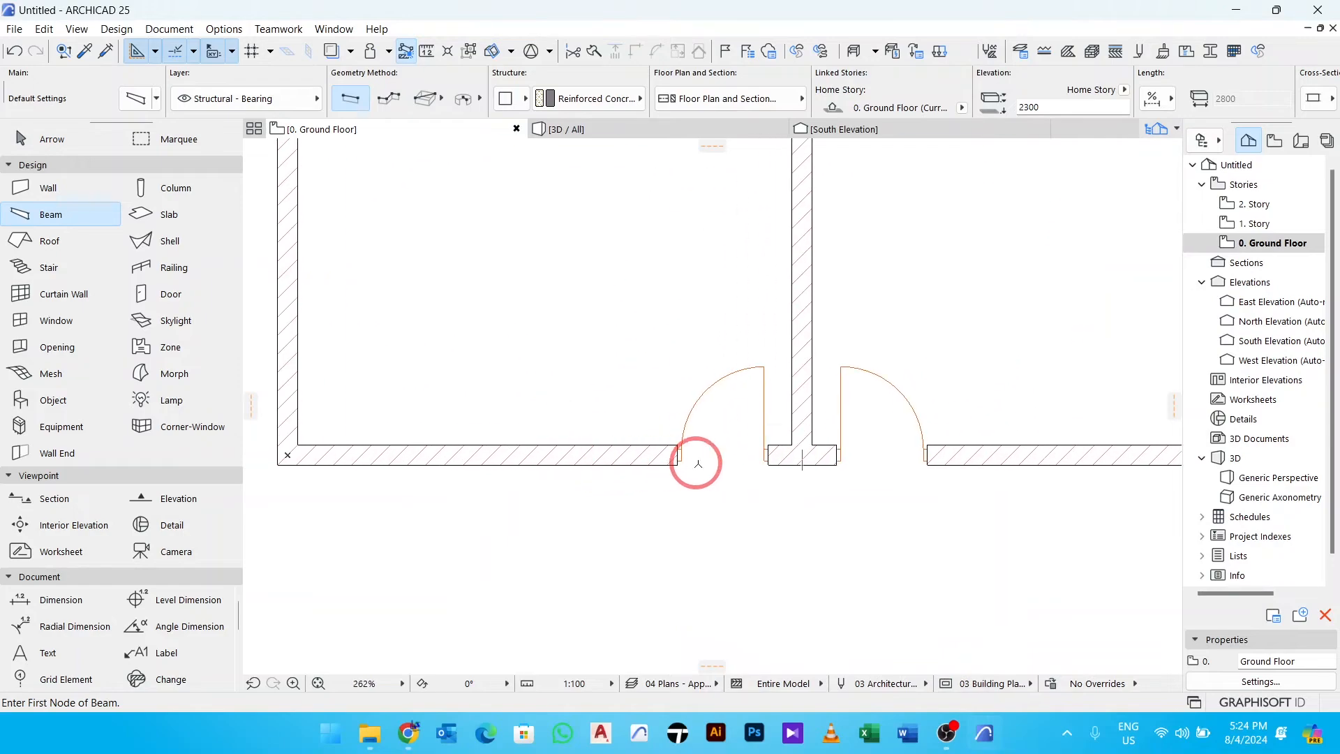
pyautogui.scroll(1, 675, 472)
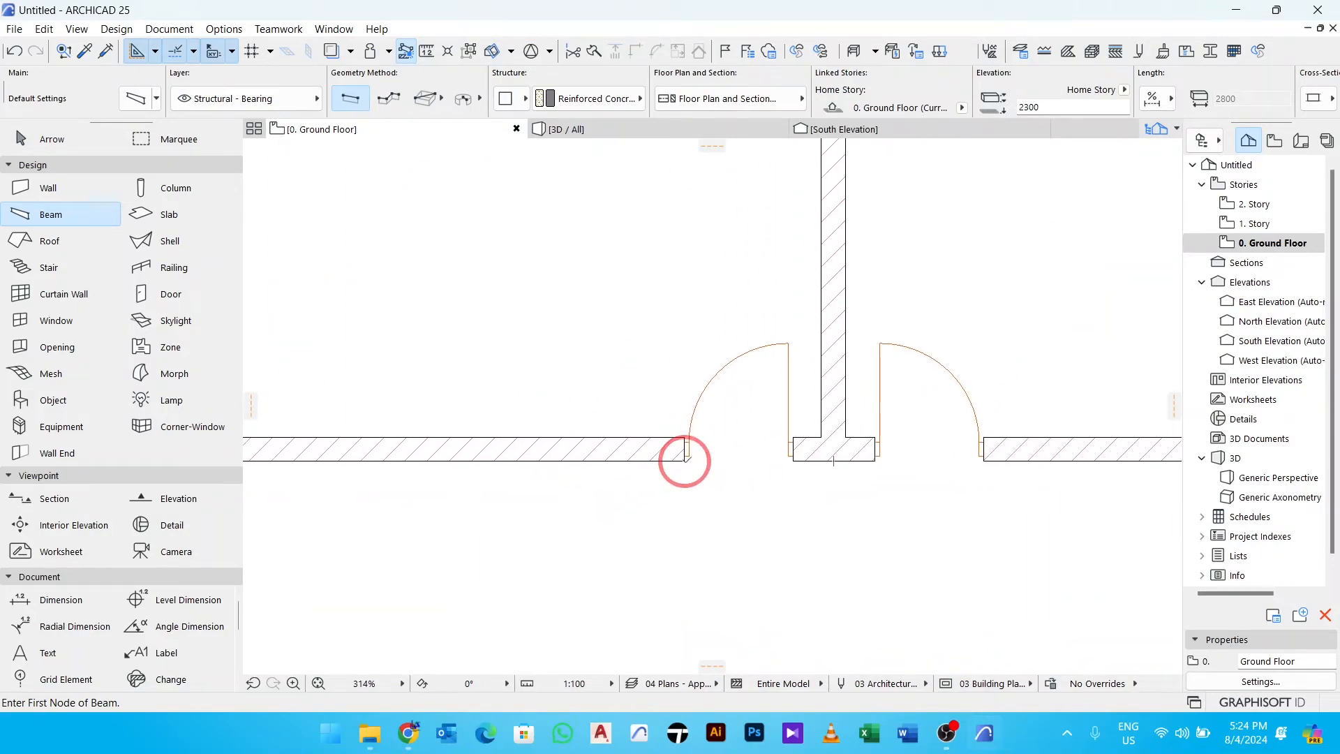
pyautogui.click(684, 461)
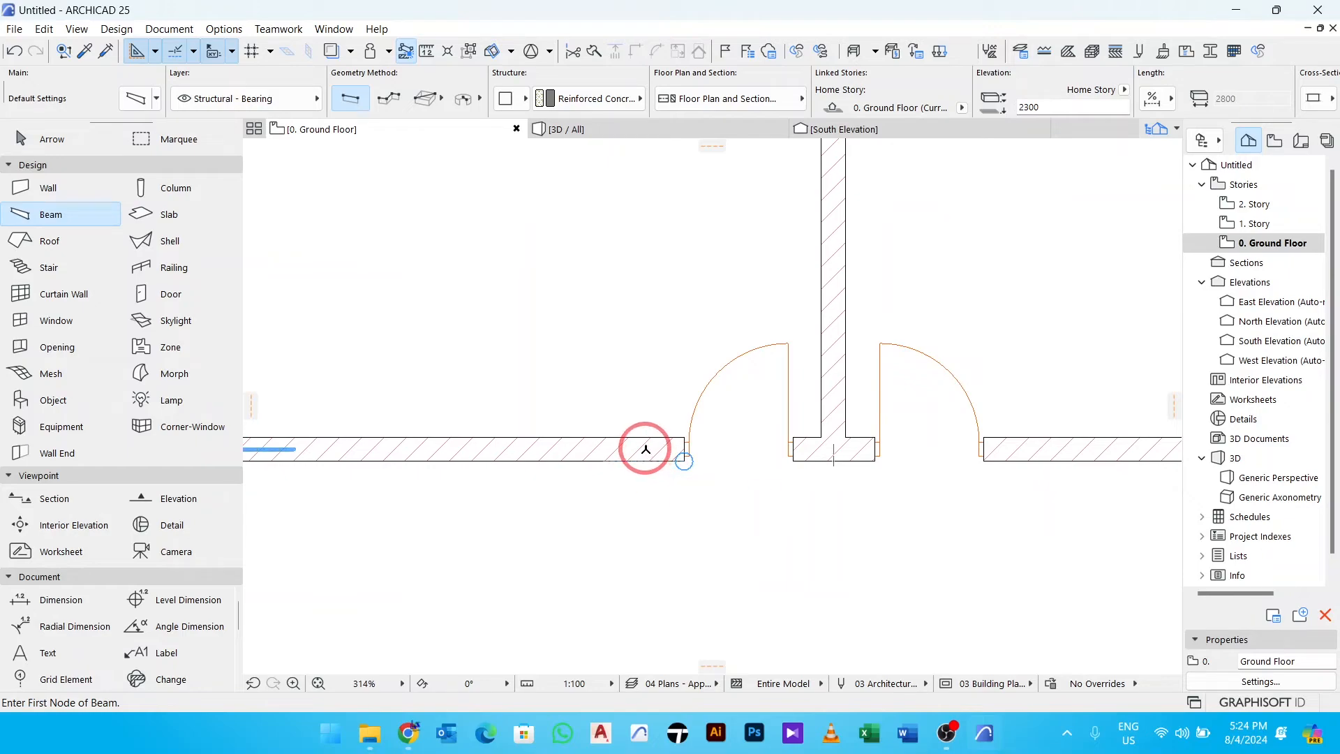
pyautogui.scroll(-4, 646, 451)
pyautogui.scroll(3, 650, 452)
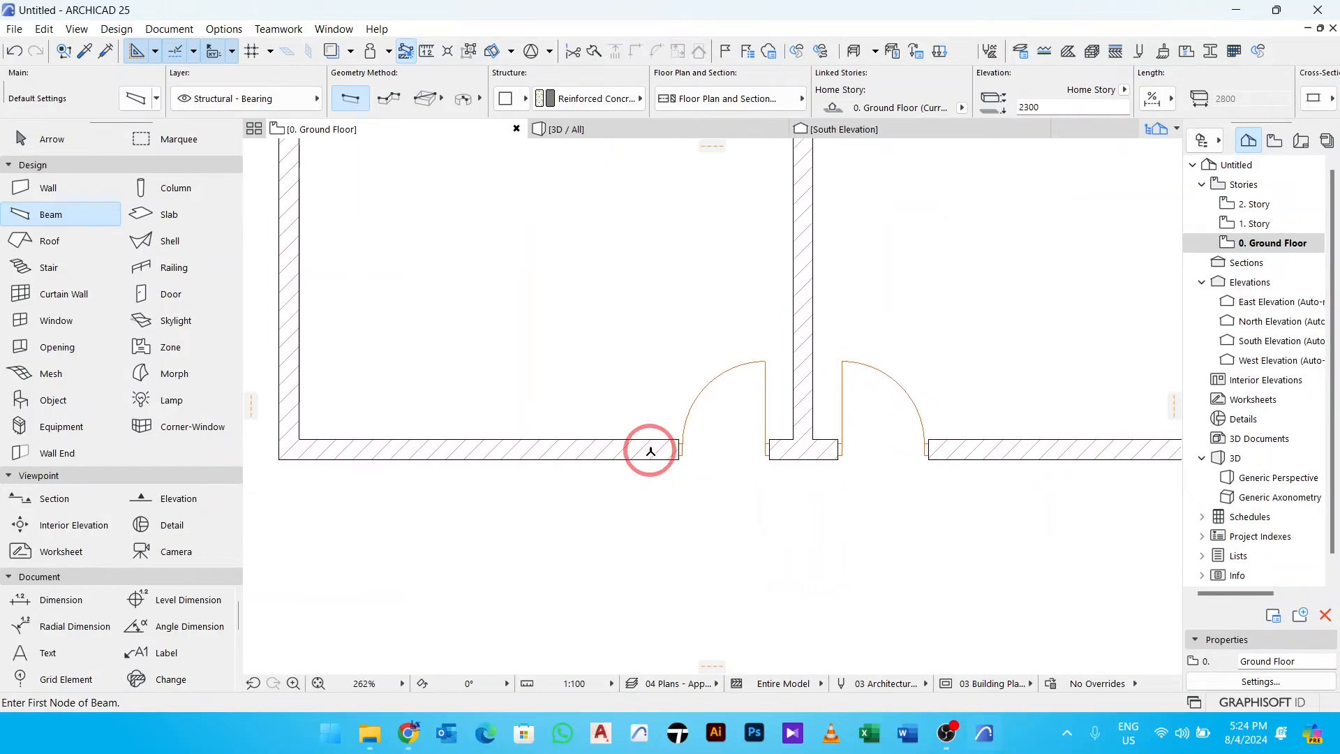
pyautogui.click(650, 449)
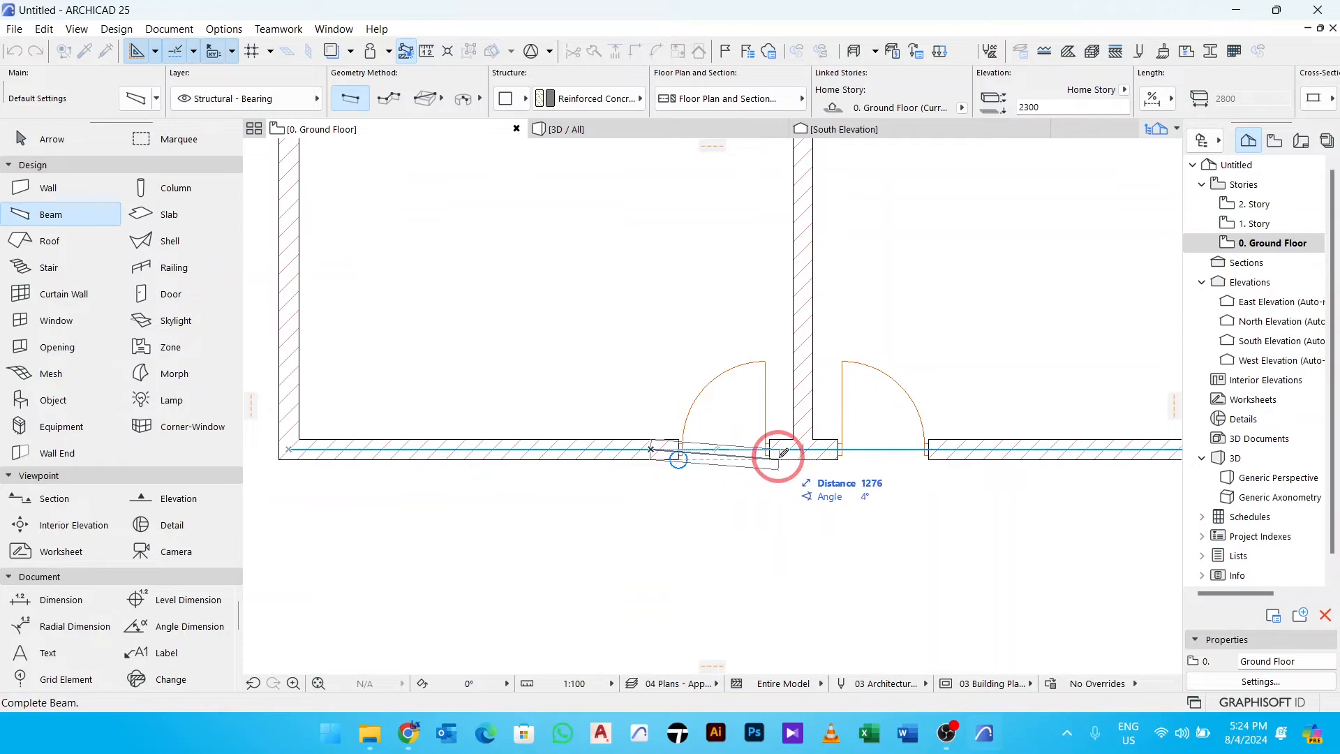
pyautogui.moveTo(783, 452); pyautogui.dragTo(578, 455, button='middle')
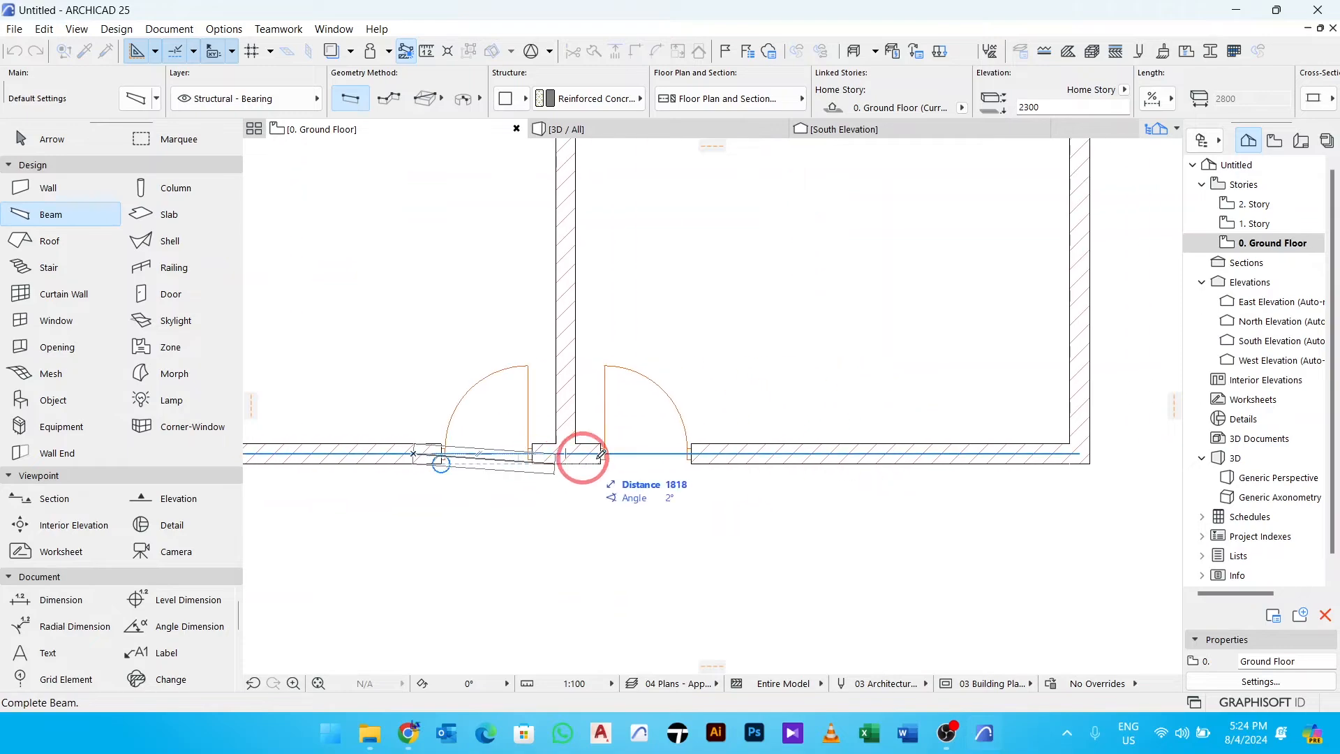
pyautogui.click(724, 449)
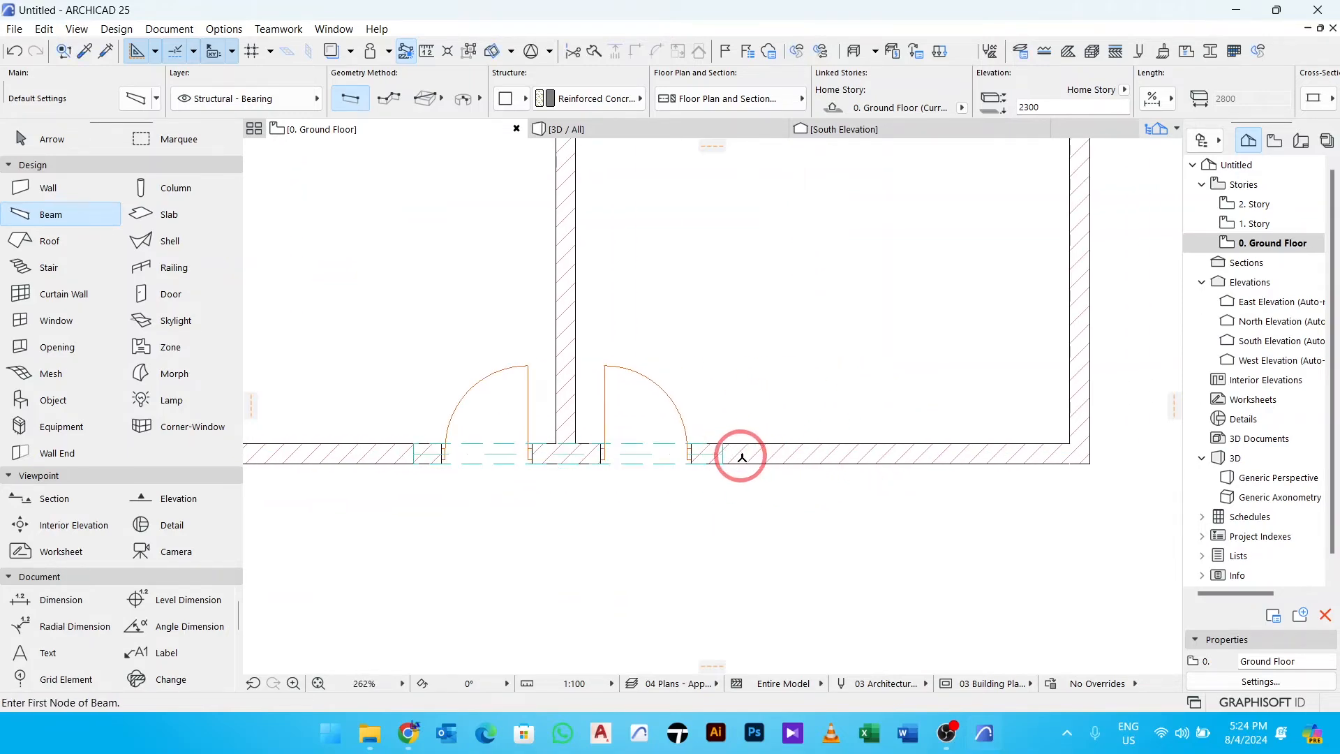
# Draw two horizontal beams along the north wall, one over each window opening, the eastern one about 2090 mm long.
pyautogui.scroll(-5, 742, 457)
pyautogui.scroll(4, 494, 278)
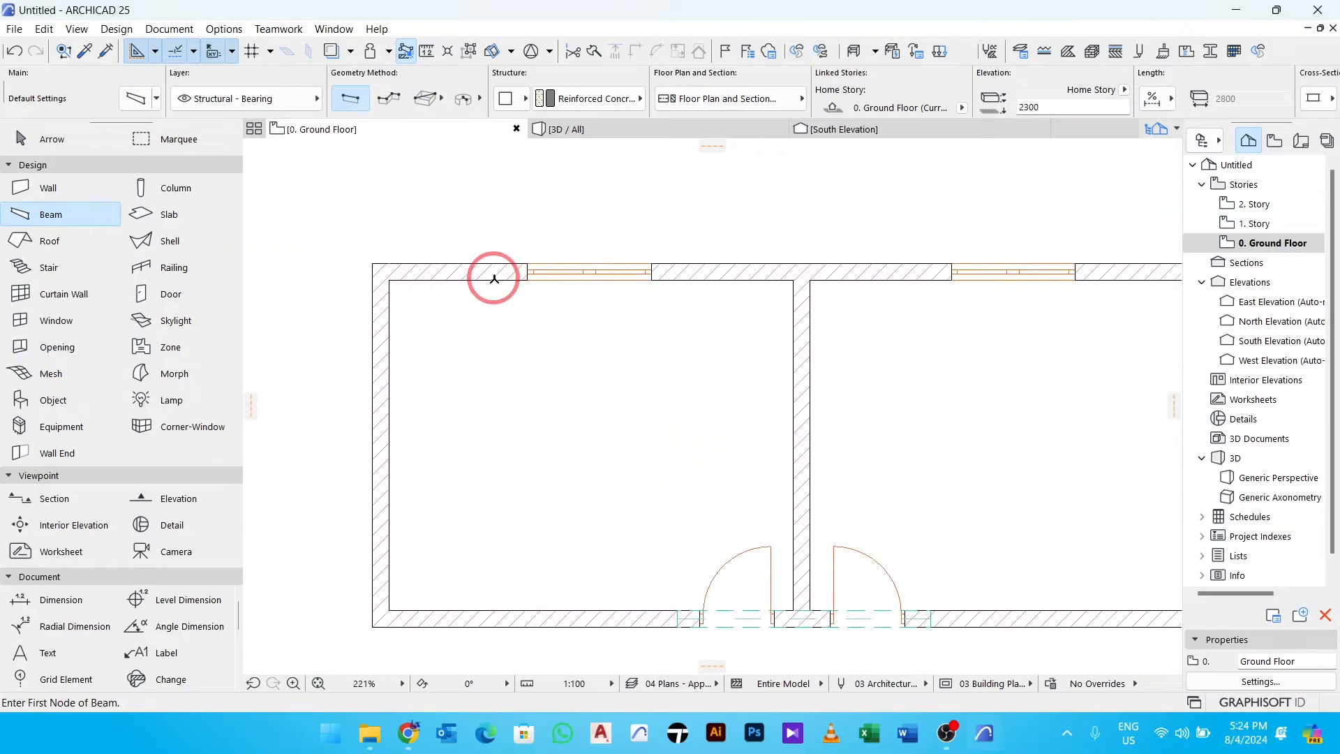
pyautogui.scroll(1, 494, 279)
pyautogui.click(500, 270)
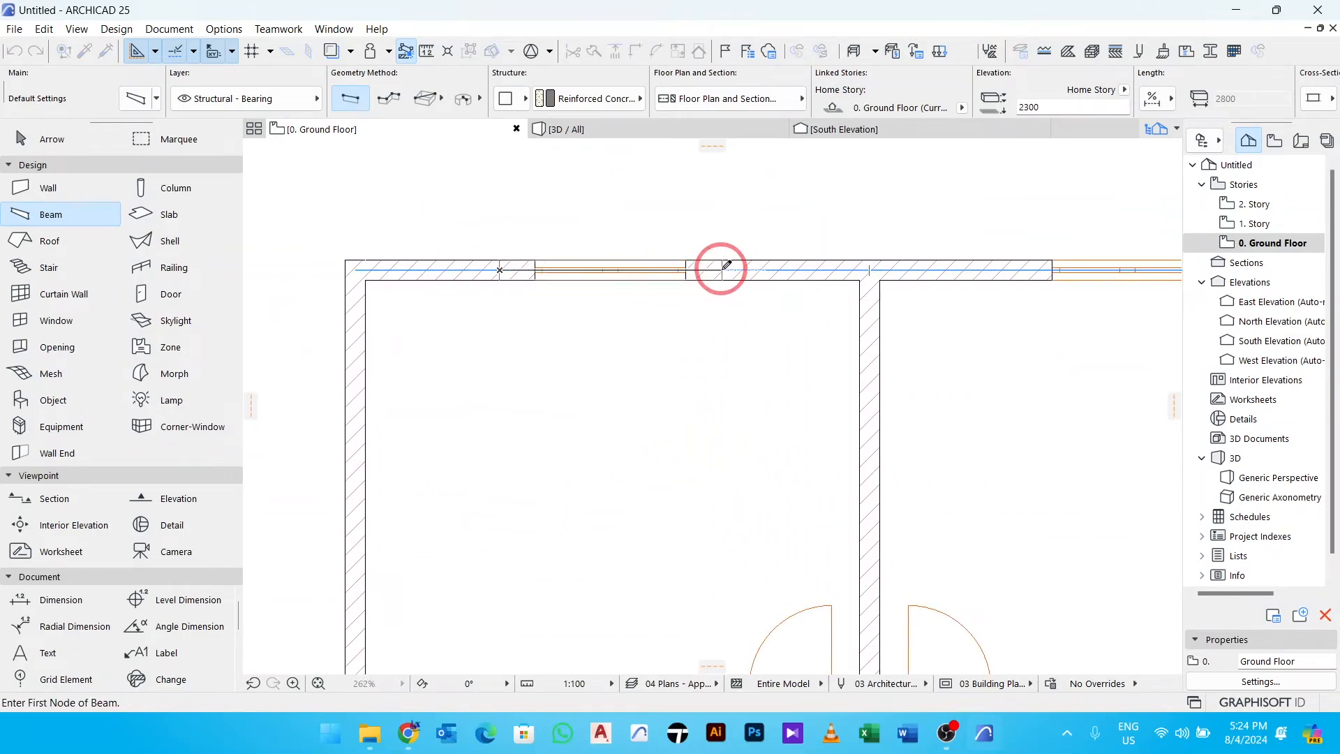
pyautogui.moveTo(733, 275); pyautogui.dragTo(571, 317, button='middle')
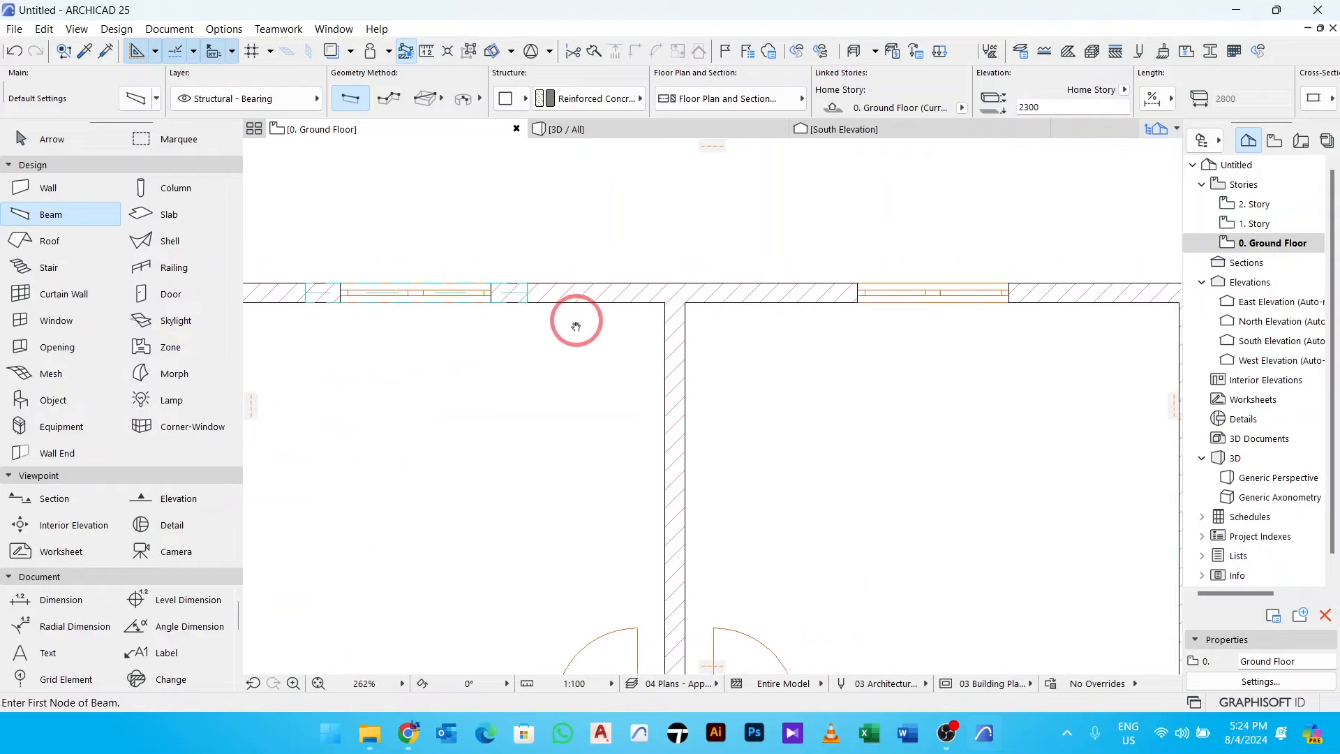
pyautogui.click(823, 294)
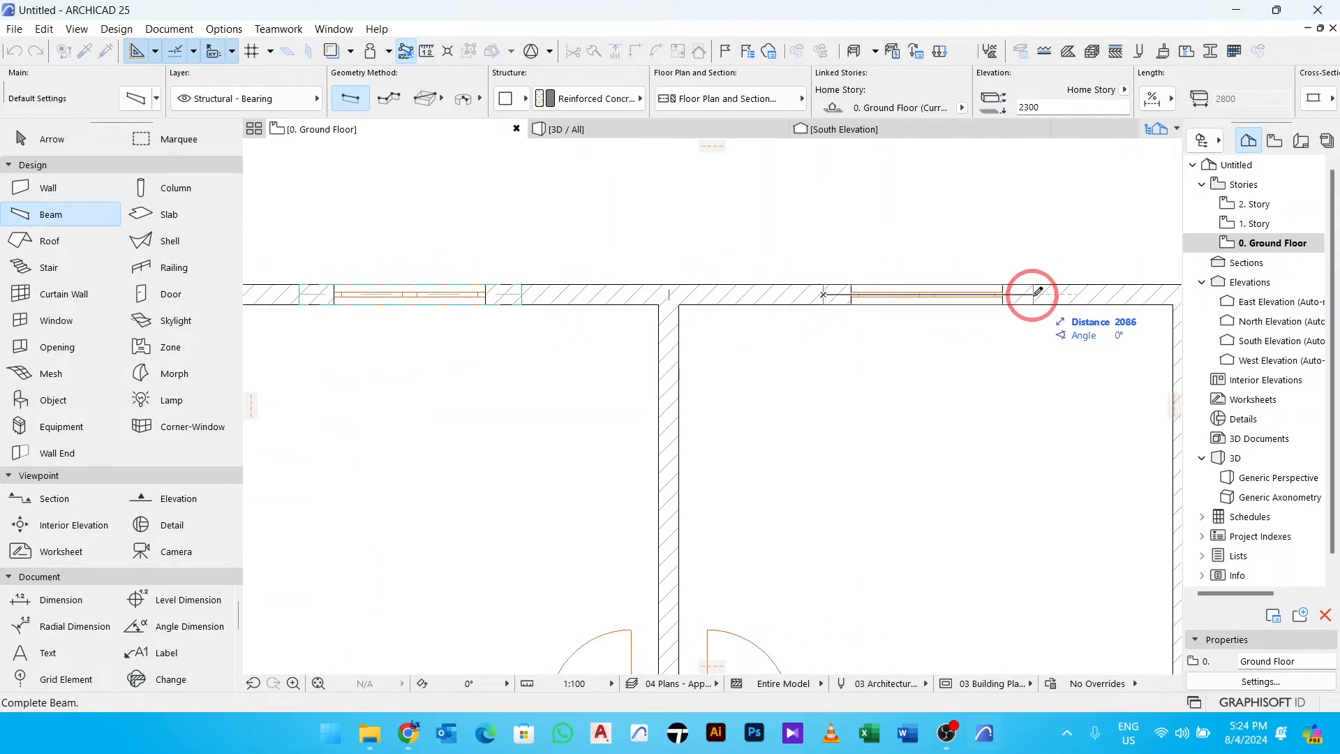
pyautogui.click(1032, 291)
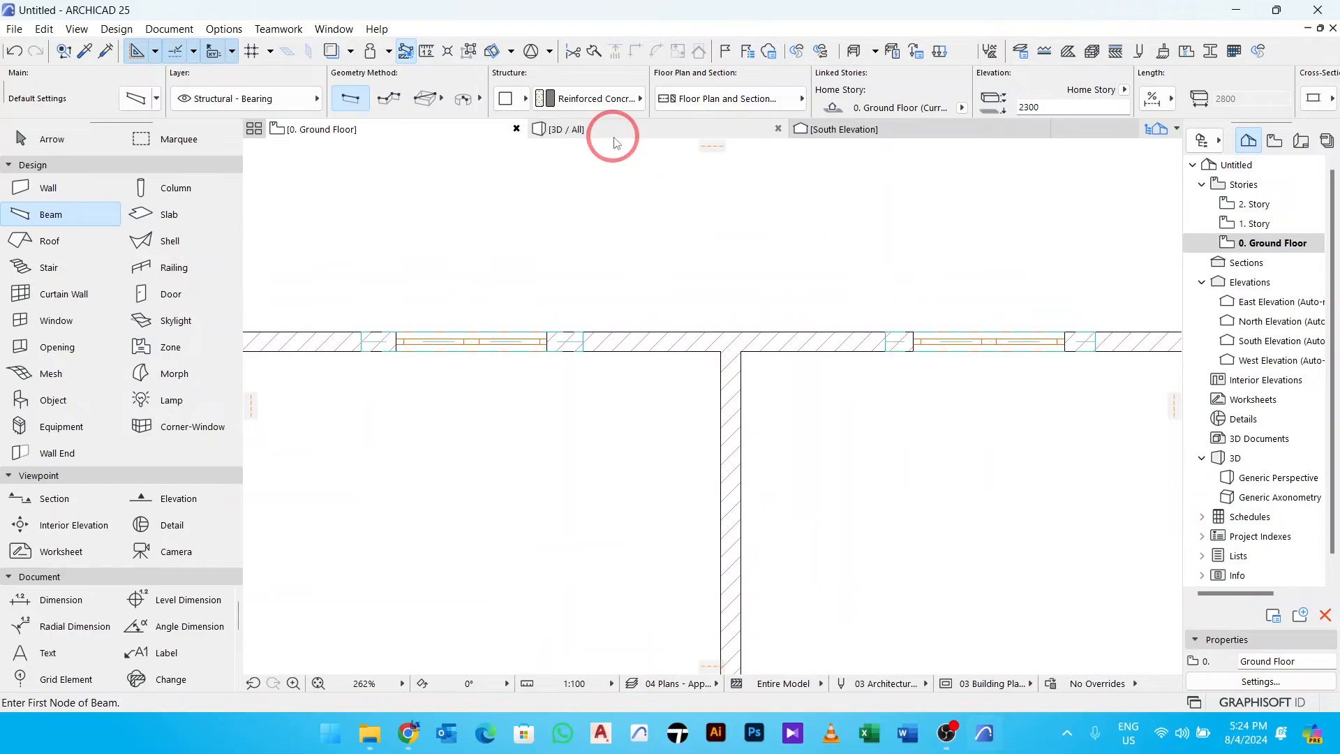
# Inspect the beams over the doors and windows in the 3D view, and return to the ground floor plan.
pyautogui.click(614, 131)
pyautogui.moveTo(796, 282); pyautogui.dragTo(902, 414)
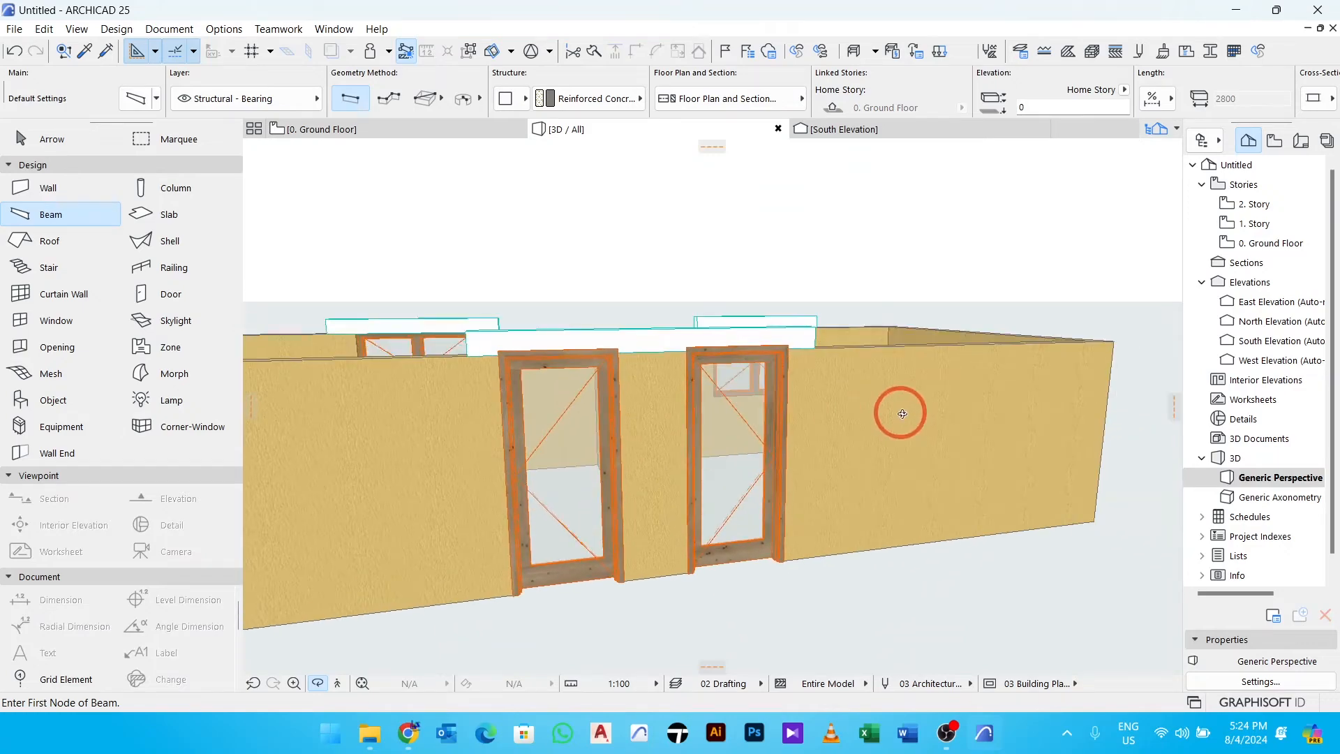
pyautogui.click(327, 130)
pyautogui.scroll(-4, 816, 312)
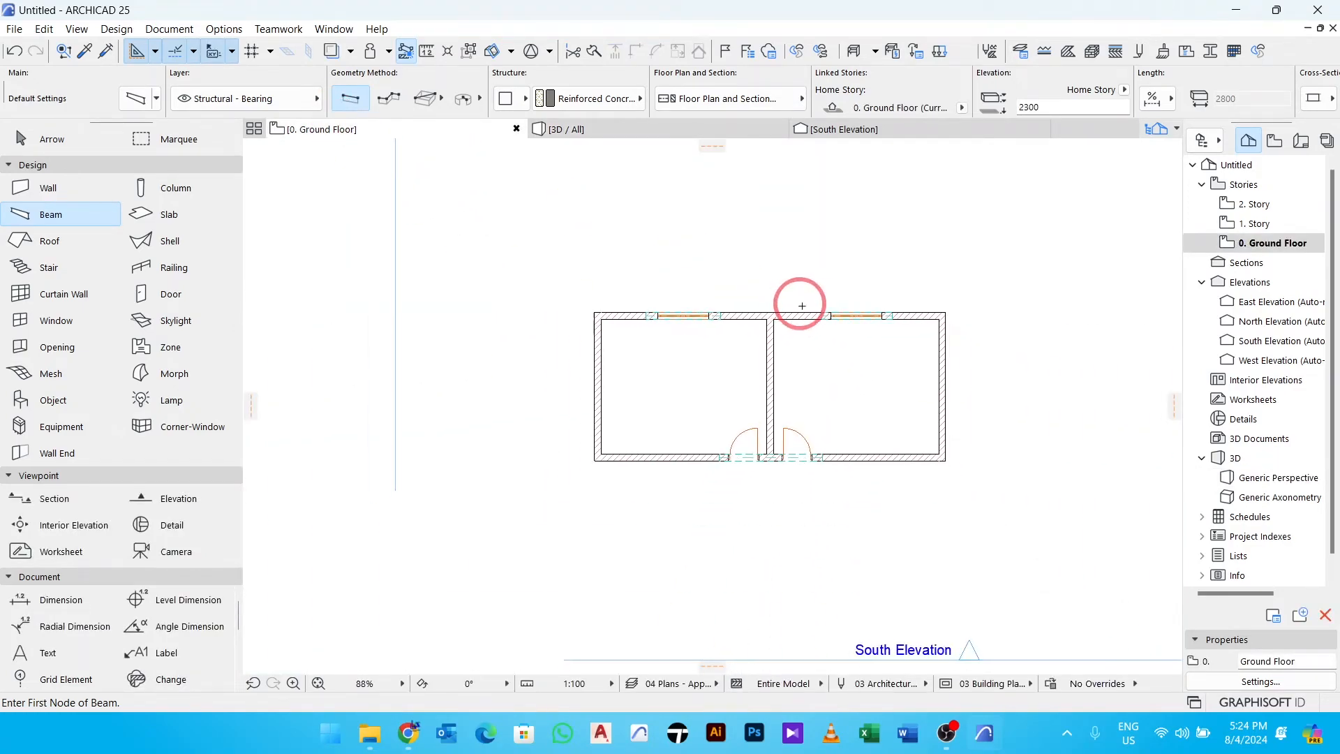
pyautogui.scroll(2, 822, 490)
pyautogui.press('Escape')
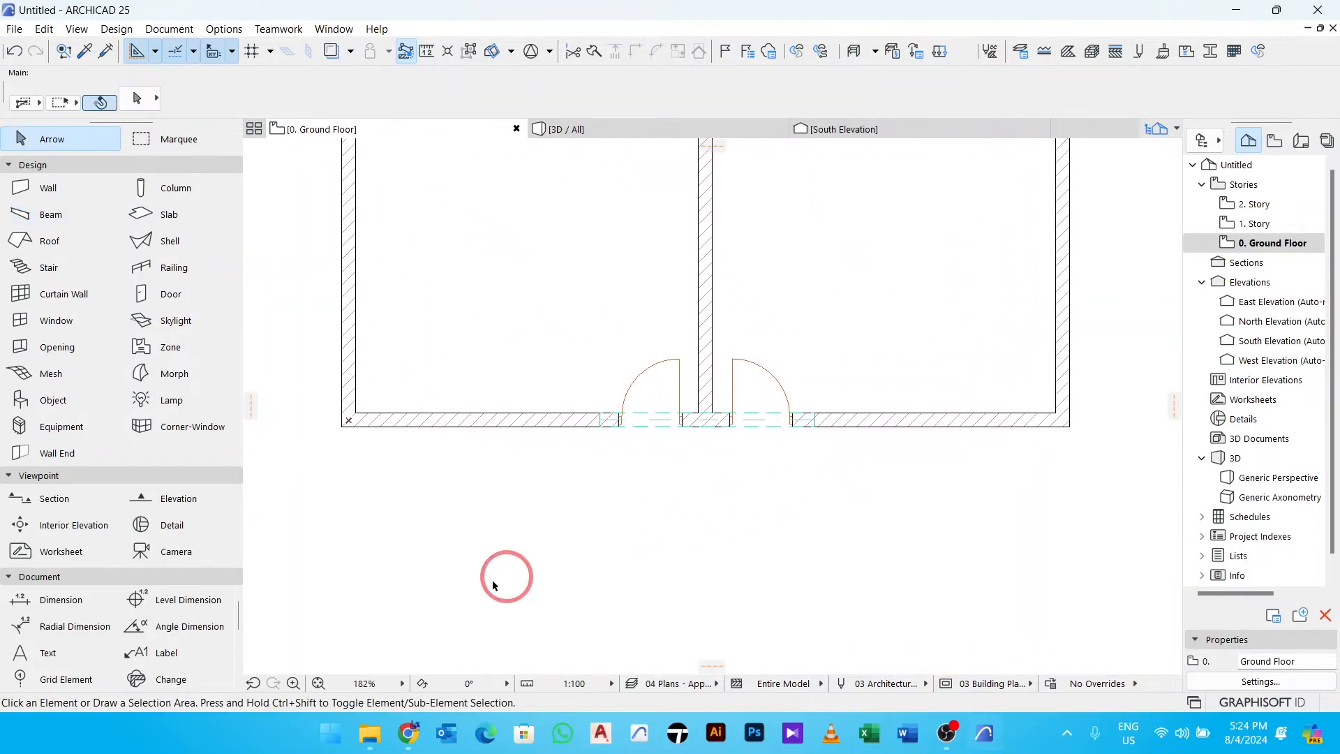
# With the Line tool, draw a short vertical reference line southward from the outer jamb of the eastern door.
pyautogui.scroll(-3, 155, 653)
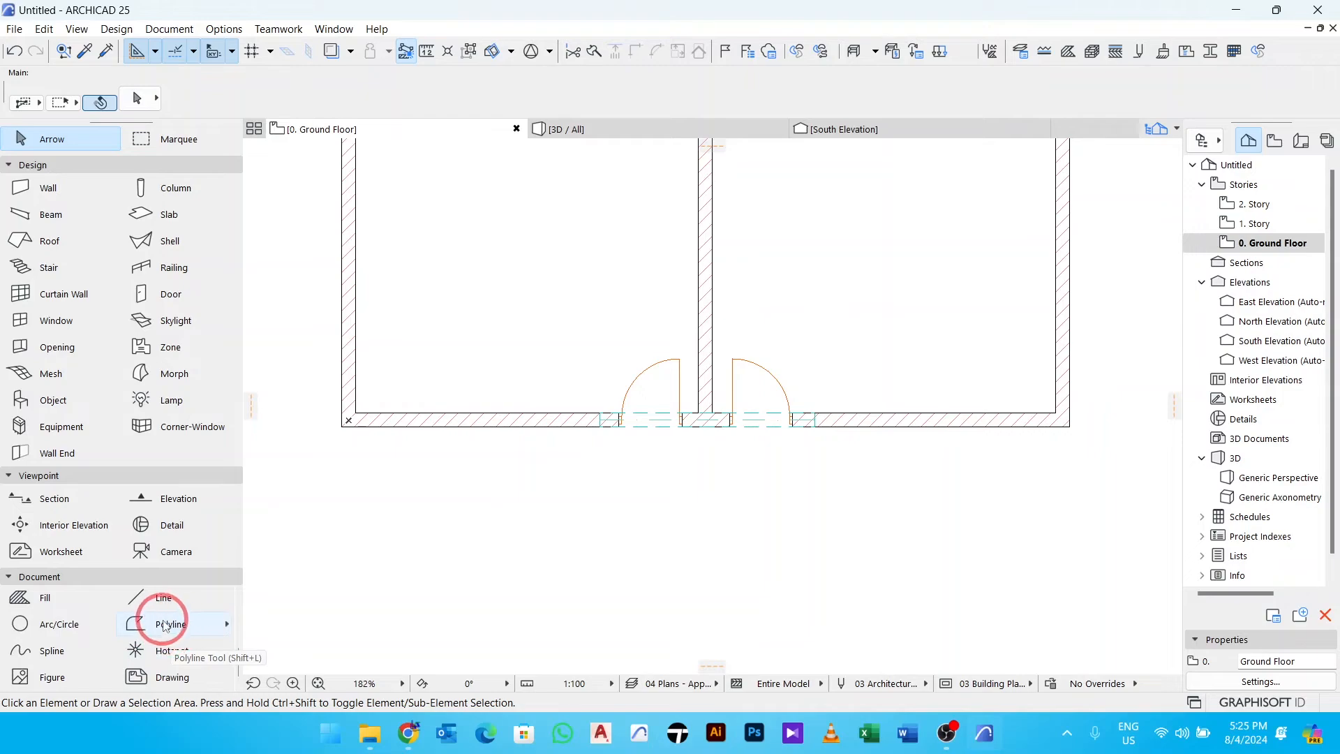
pyautogui.click(166, 597)
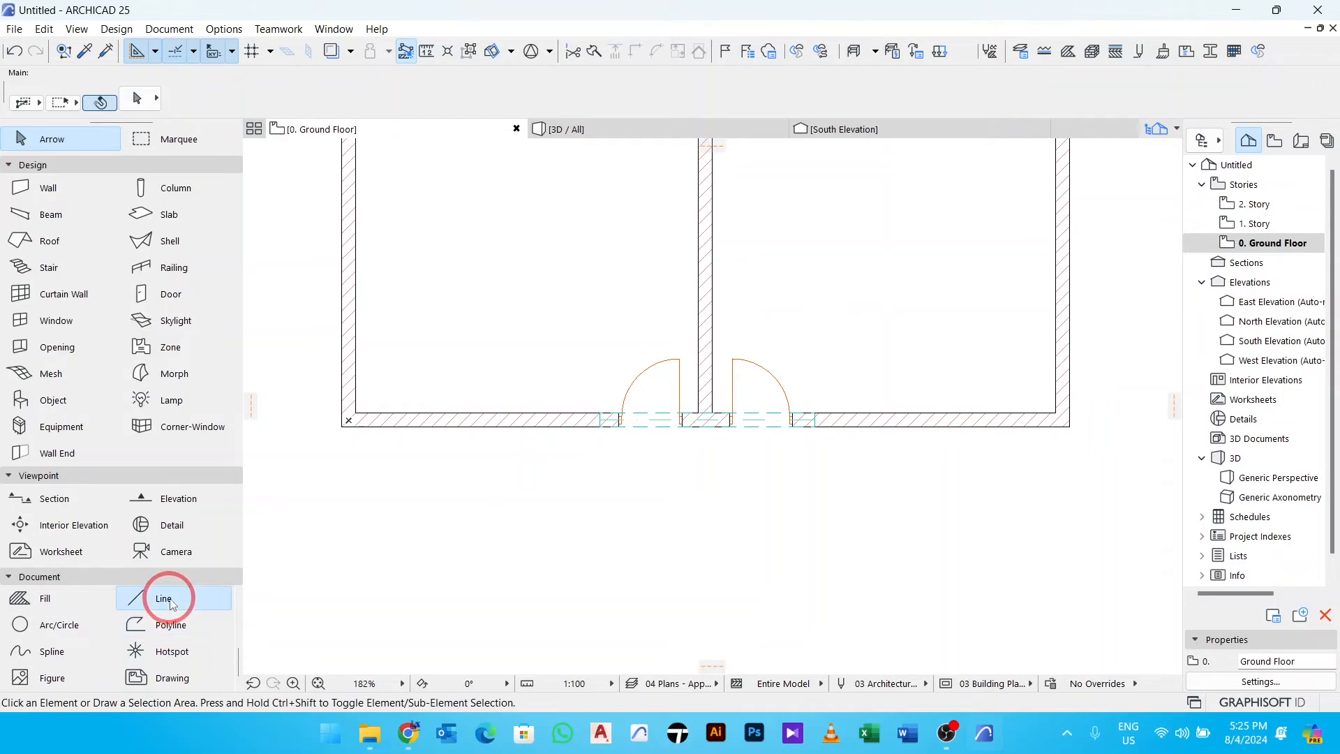
pyautogui.scroll(6, 795, 413)
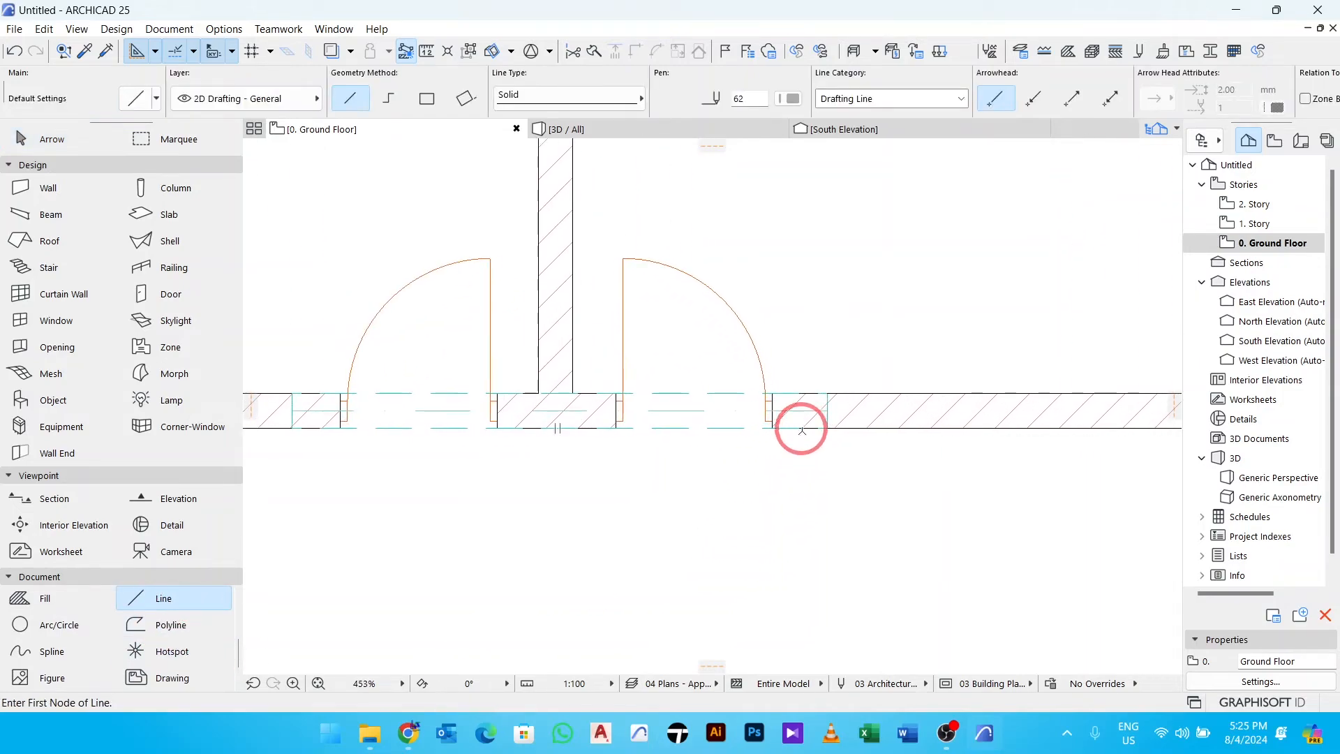
pyautogui.scroll(-2, 841, 429)
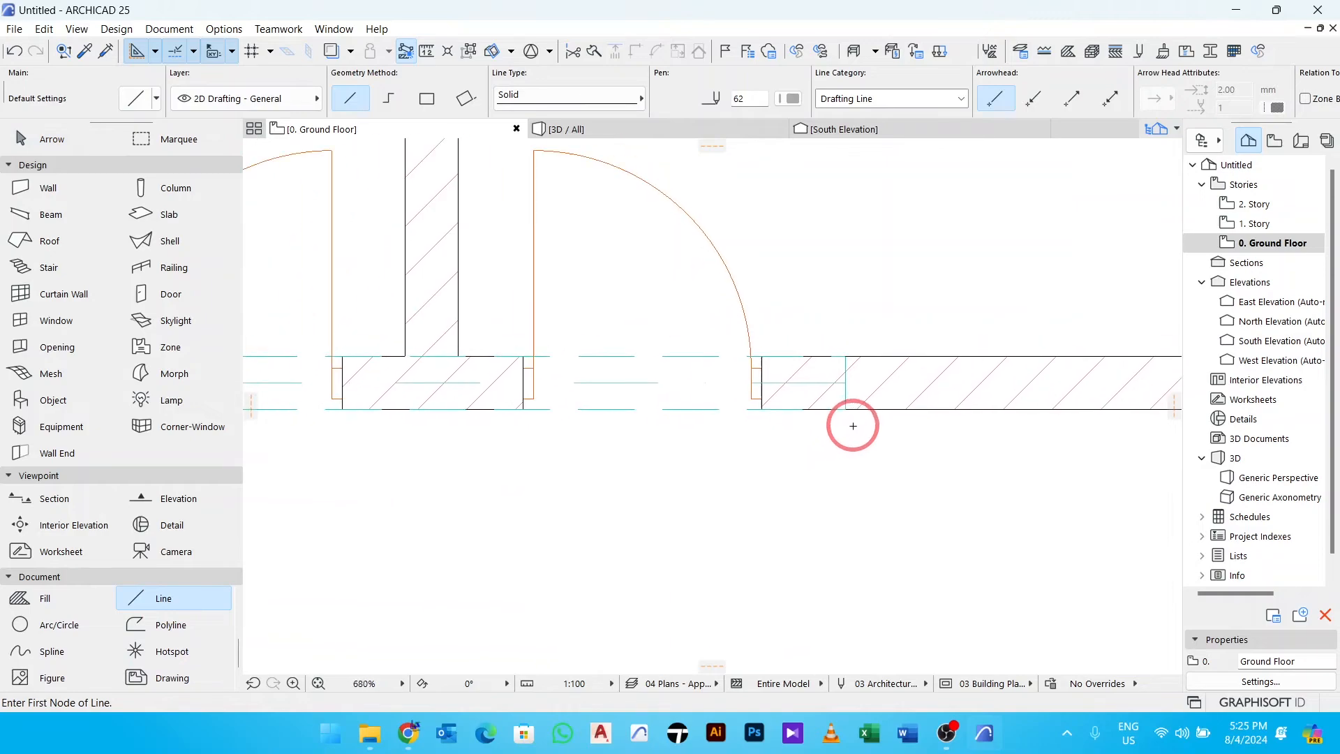
pyautogui.click(767, 410)
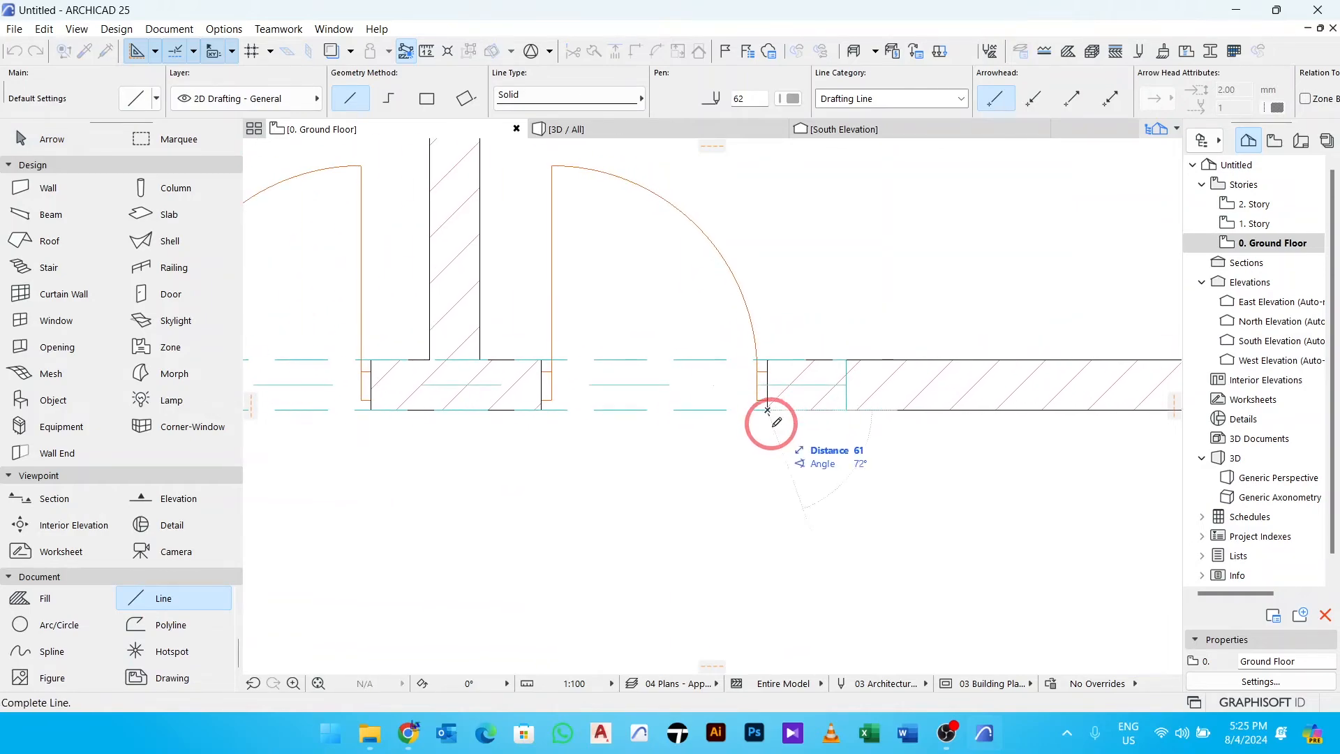
pyautogui.click(769, 479)
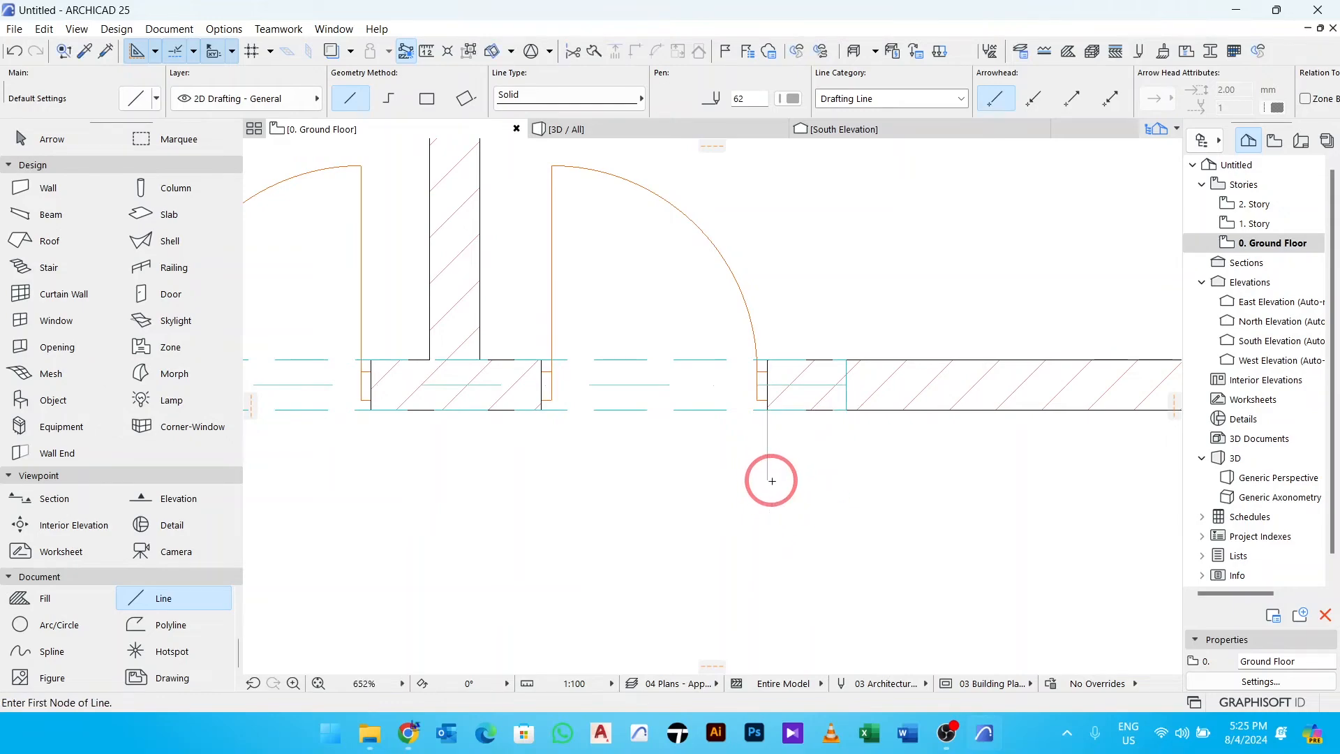
# Draw a chained polyline from the reference line's lower end, 300 mm to the east and back up to the wall's outer face.
pyautogui.click(768, 480)
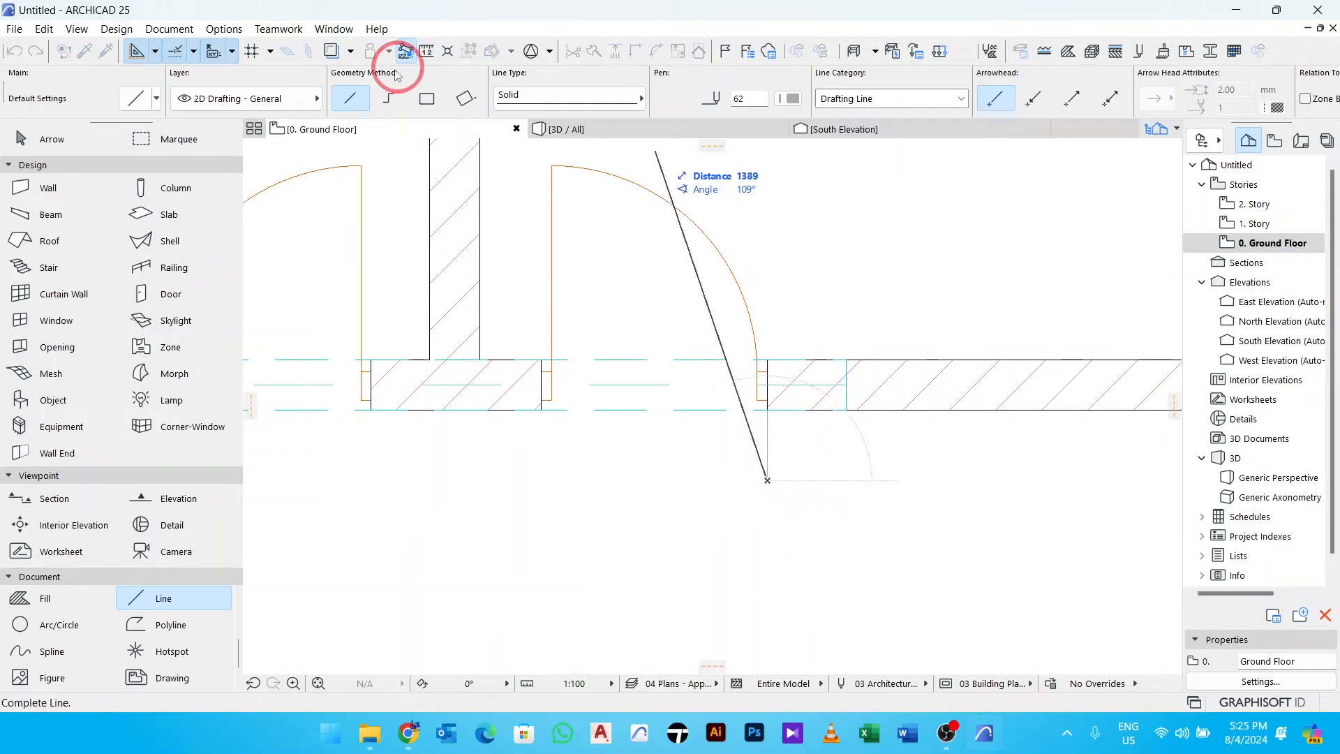
pyautogui.click(389, 100)
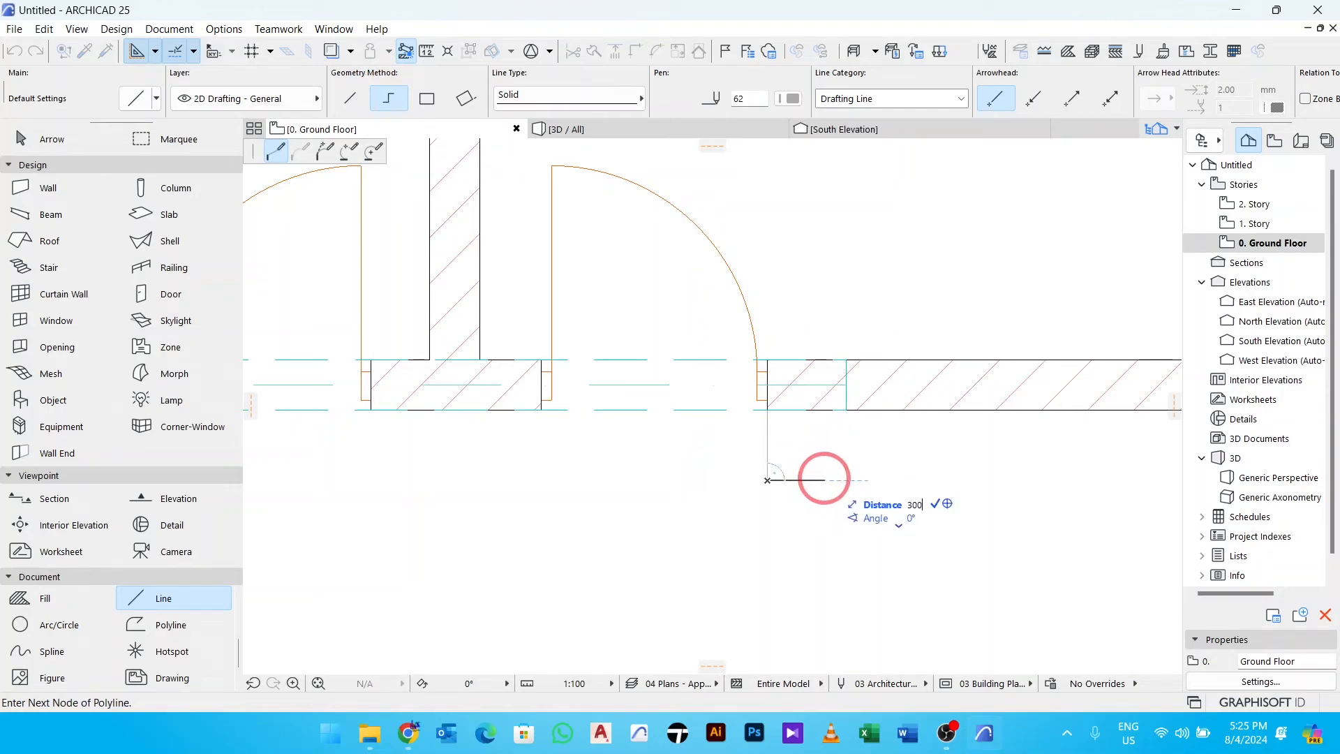
pyautogui.scroll(2, 842, 395)
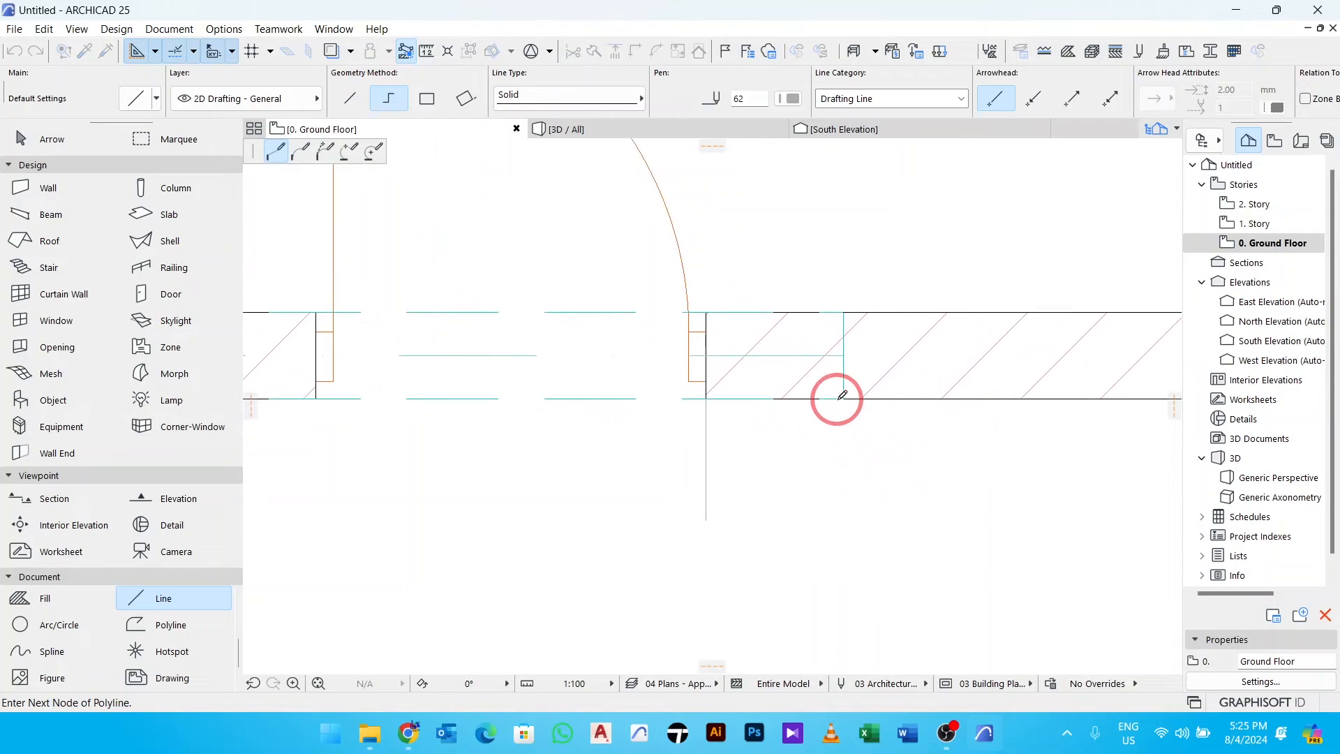
pyautogui.doubleClick(837, 398)
pyautogui.scroll(-5, 858, 401)
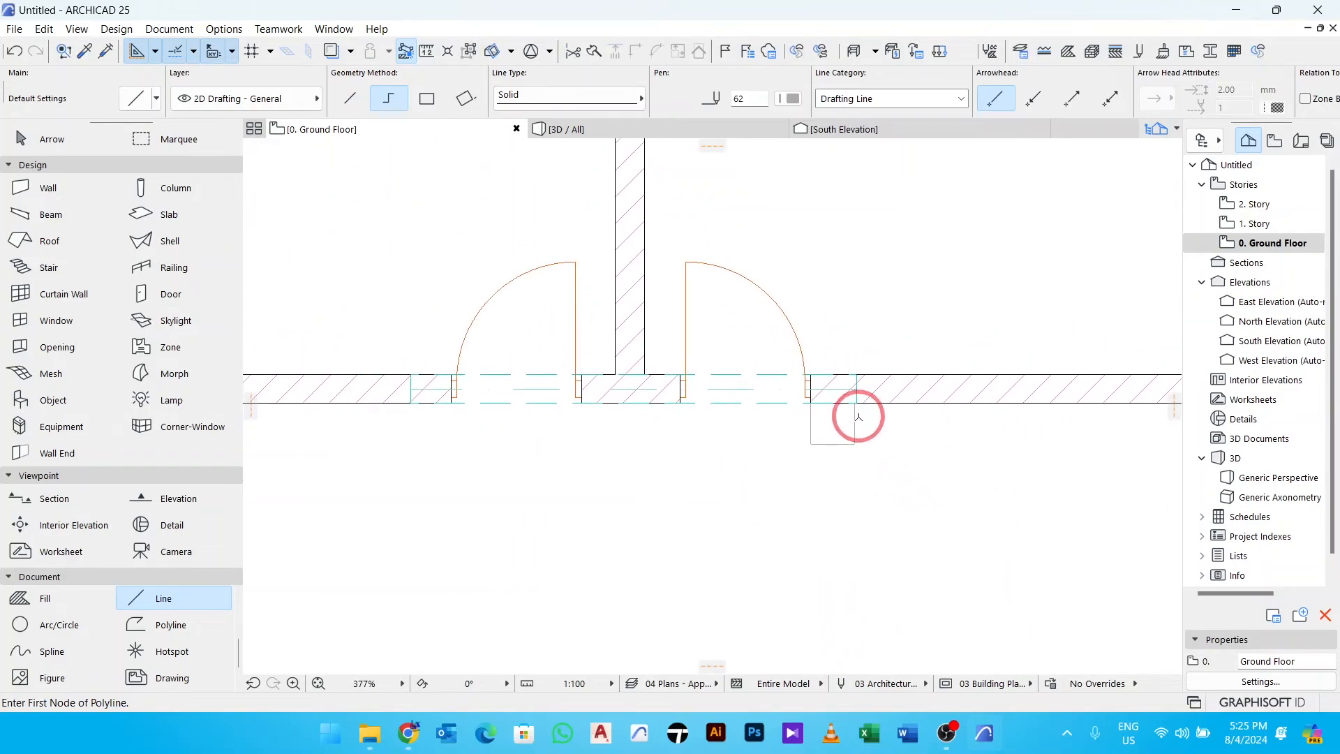
# Draw a polyline from the western door's outer jamb, southward, 300 mm to the west and back up to the wall's outer face.
pyautogui.scroll(1, 760, 432)
pyautogui.moveTo(714, 421); pyautogui.dragTo(780, 418, button='middle')
pyautogui.scroll(2, 454, 380)
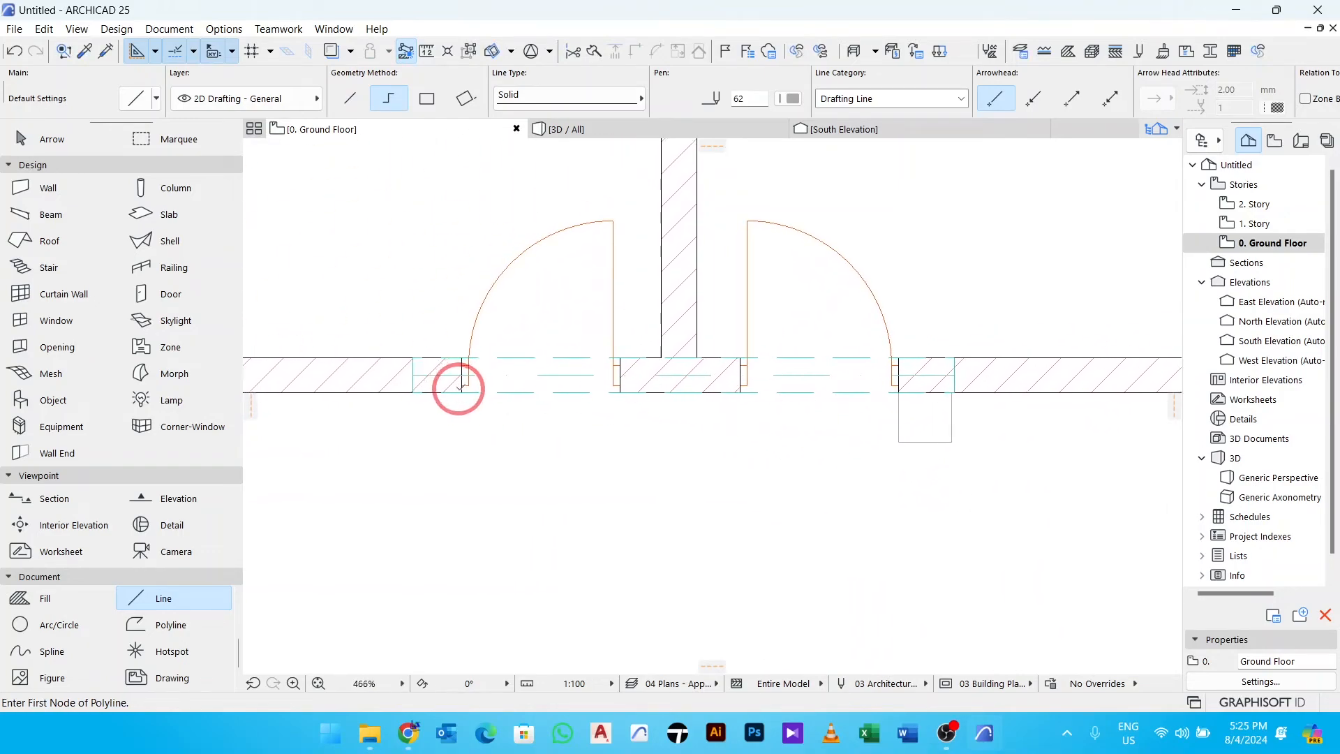
pyautogui.click(462, 392)
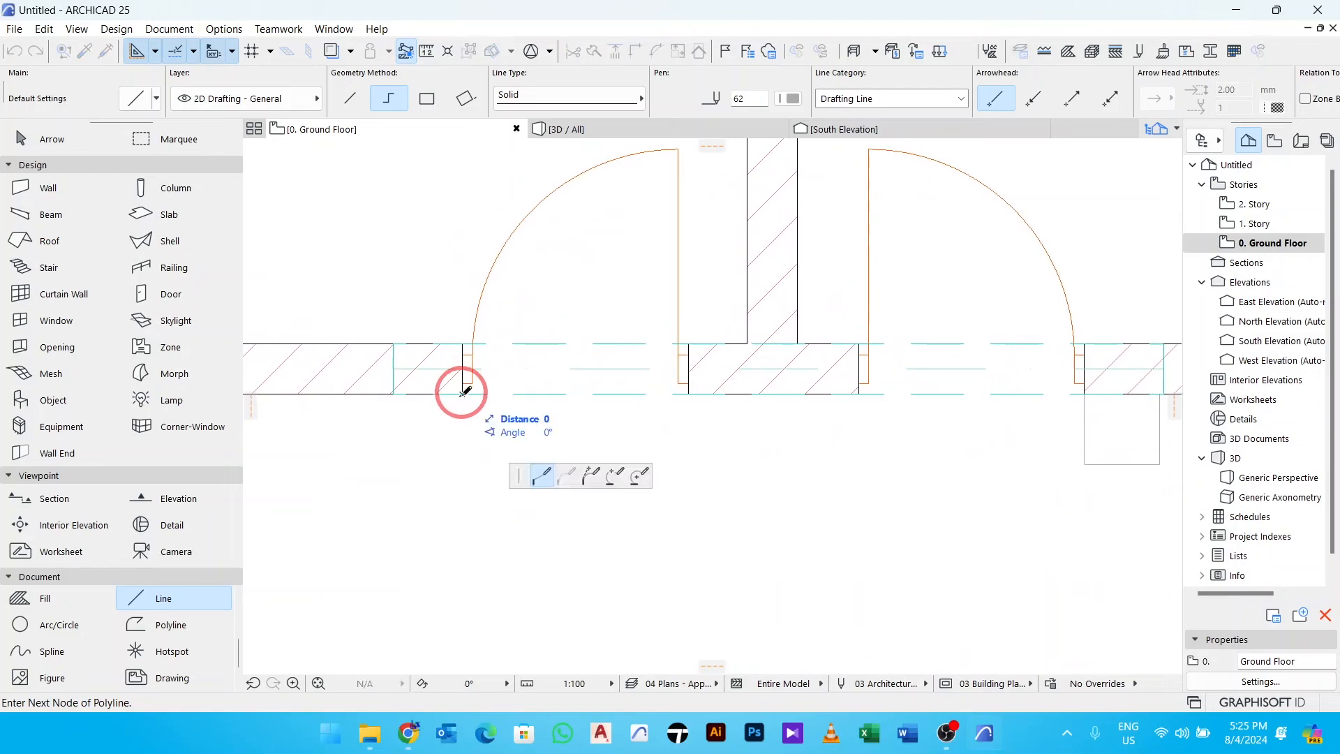
pyautogui.click(462, 501)
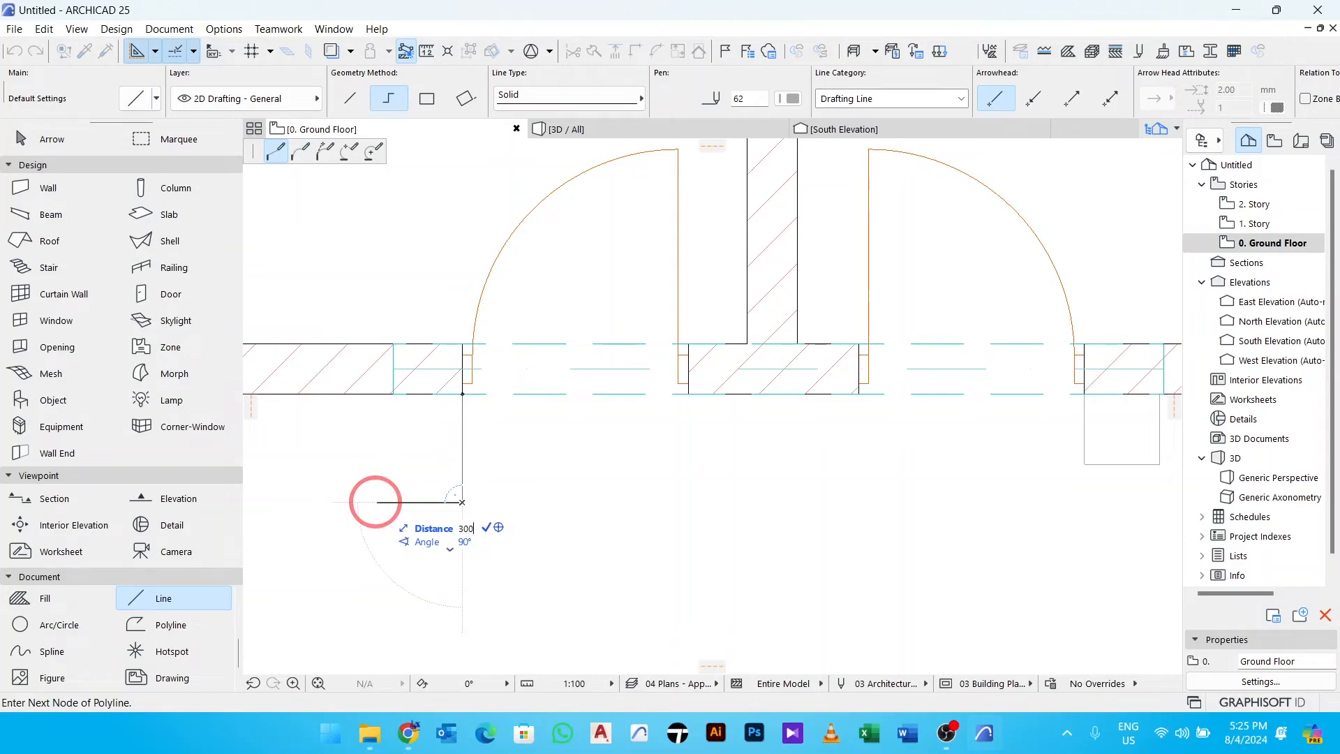
pyautogui.press('Return')
pyautogui.scroll(1, 393, 396)
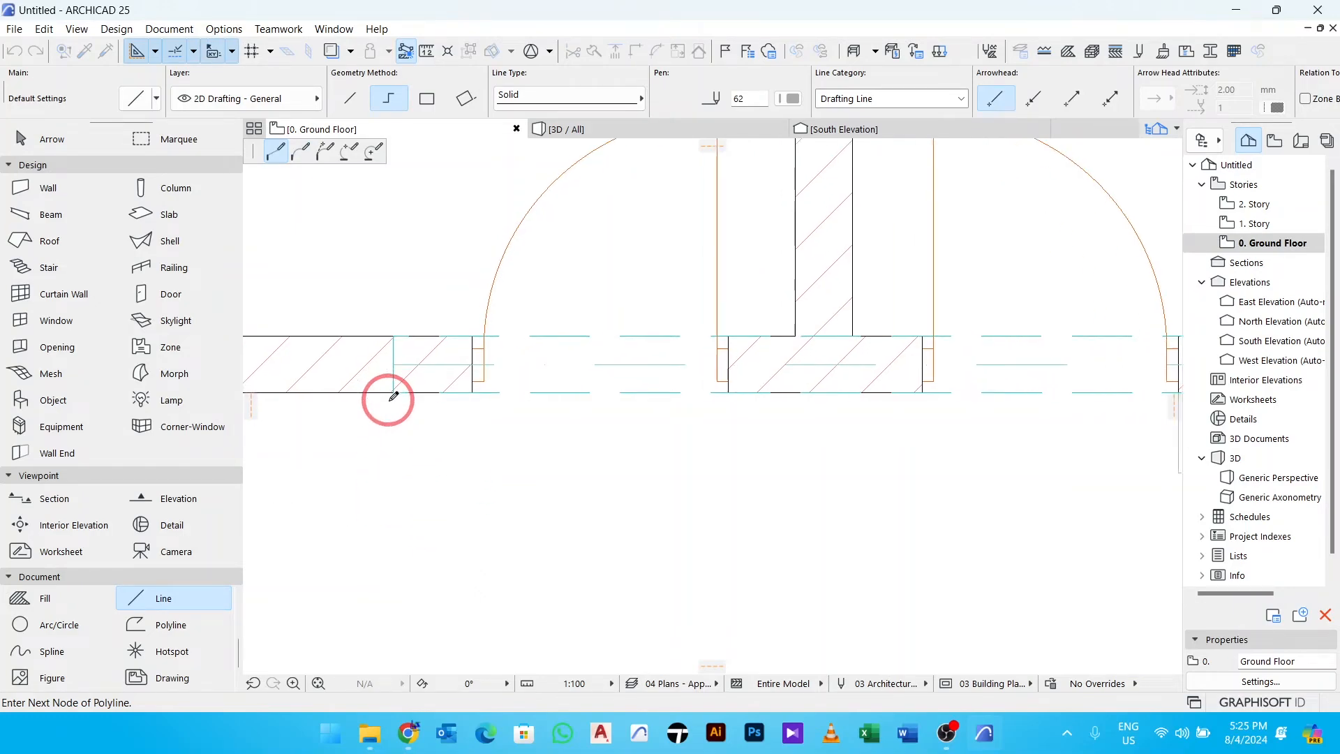
pyautogui.scroll(1, 393, 395)
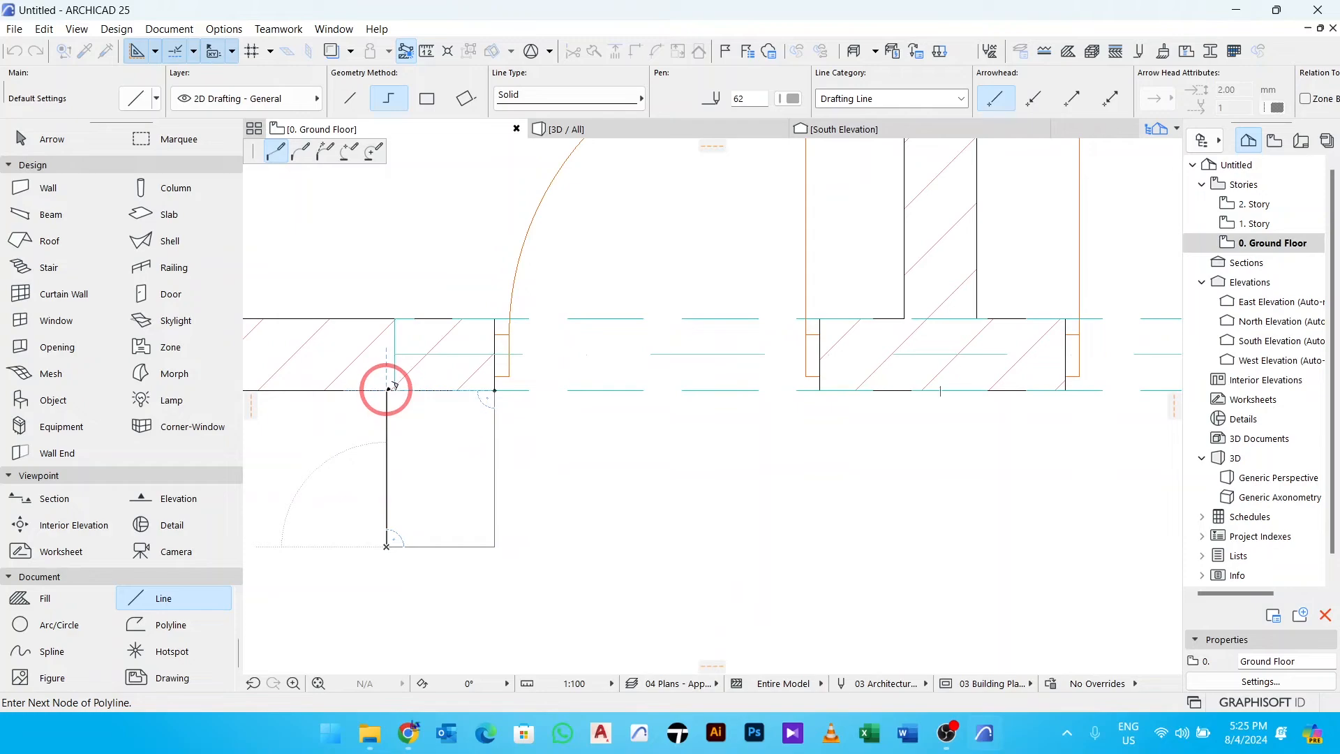
pyautogui.click(388, 388)
pyautogui.scroll(-2, 454, 416)
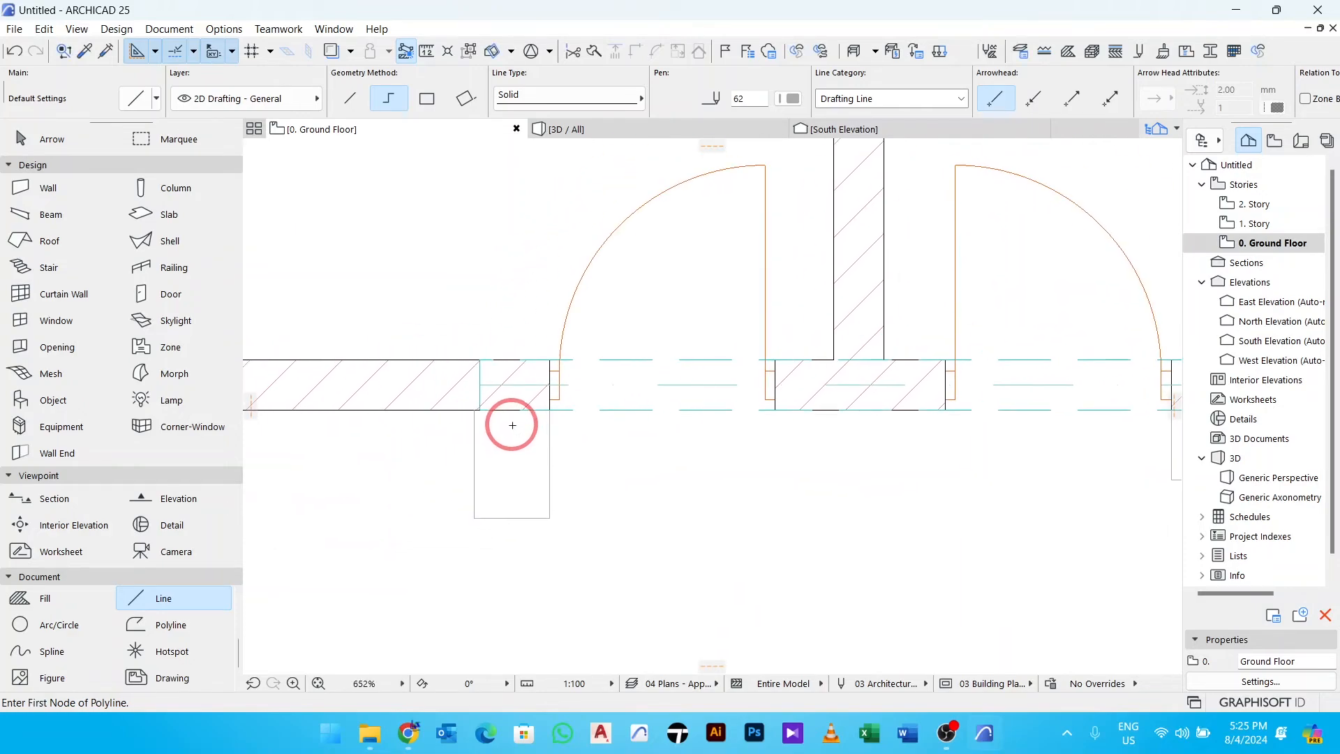
pyautogui.press('Escape')
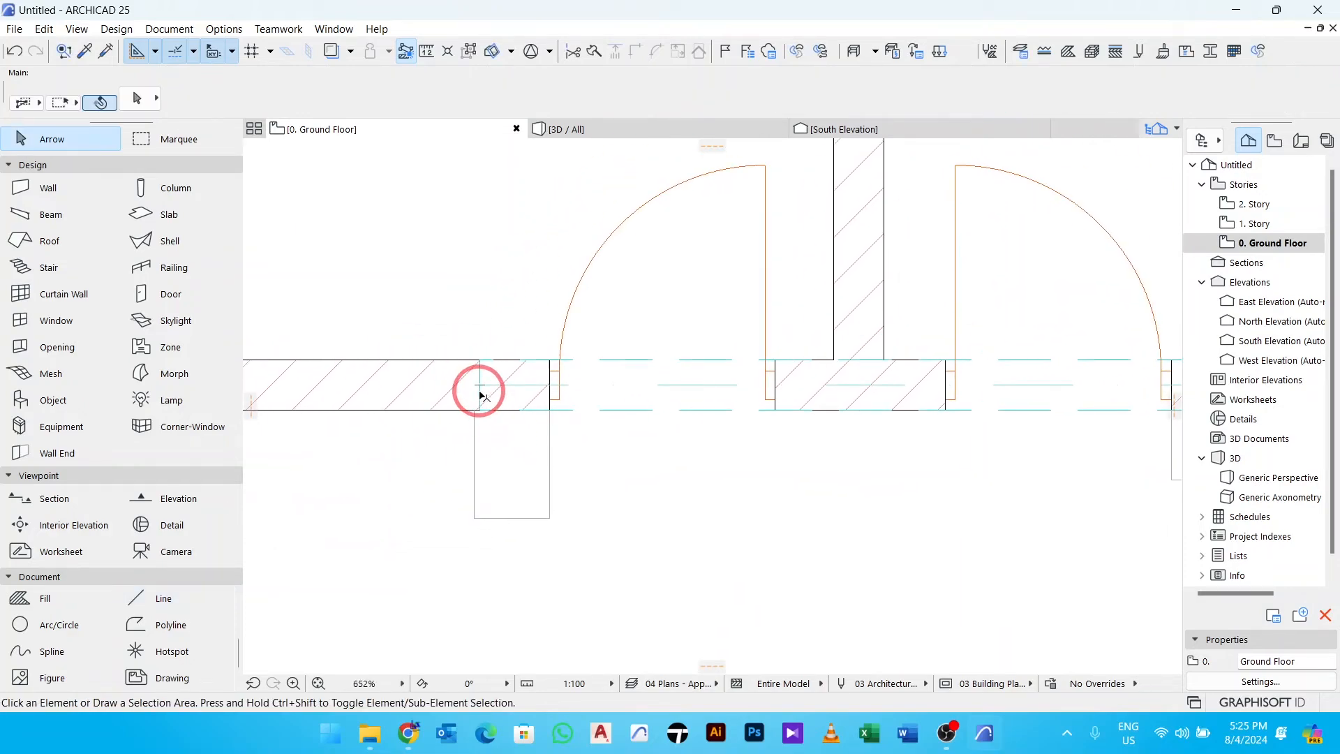
# Stretch the western end of the beam over the doors to the 300 mm reference line beside the western door.
pyautogui.click(480, 395)
pyautogui.scroll(4, 478, 384)
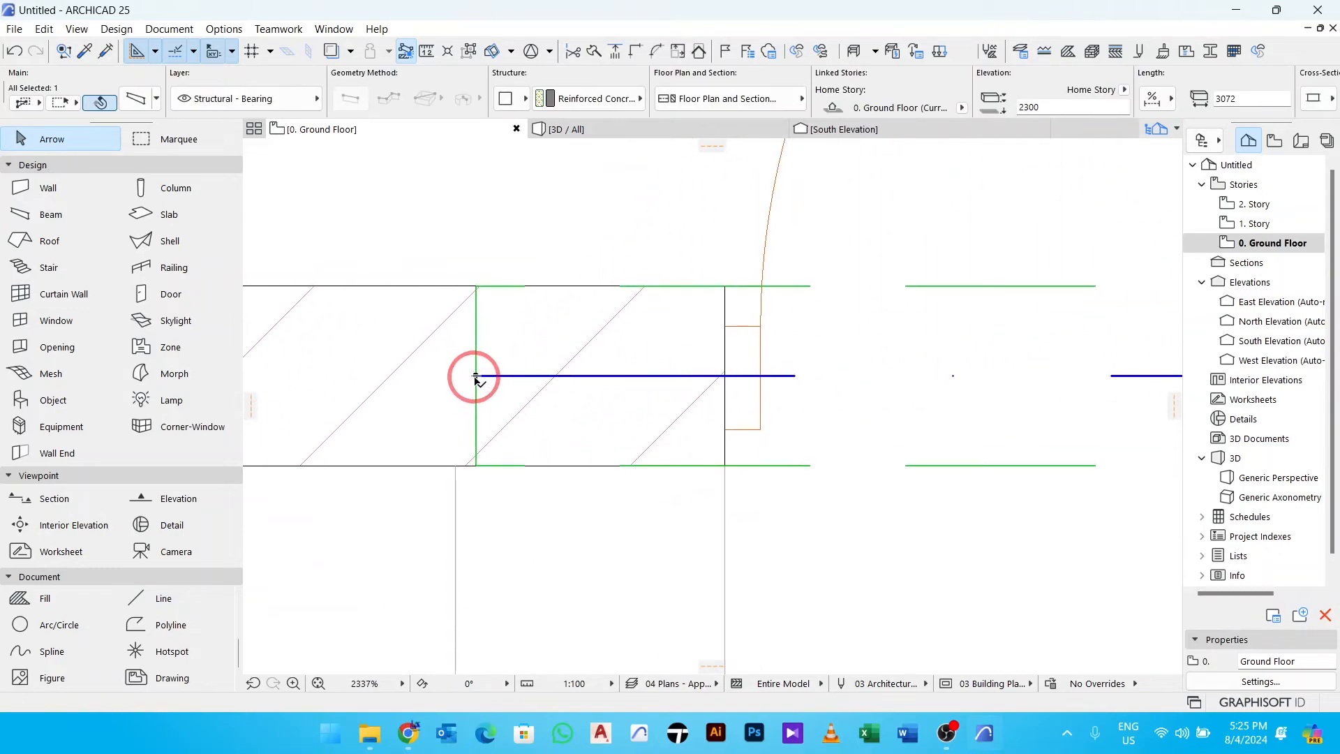
pyautogui.click(477, 376)
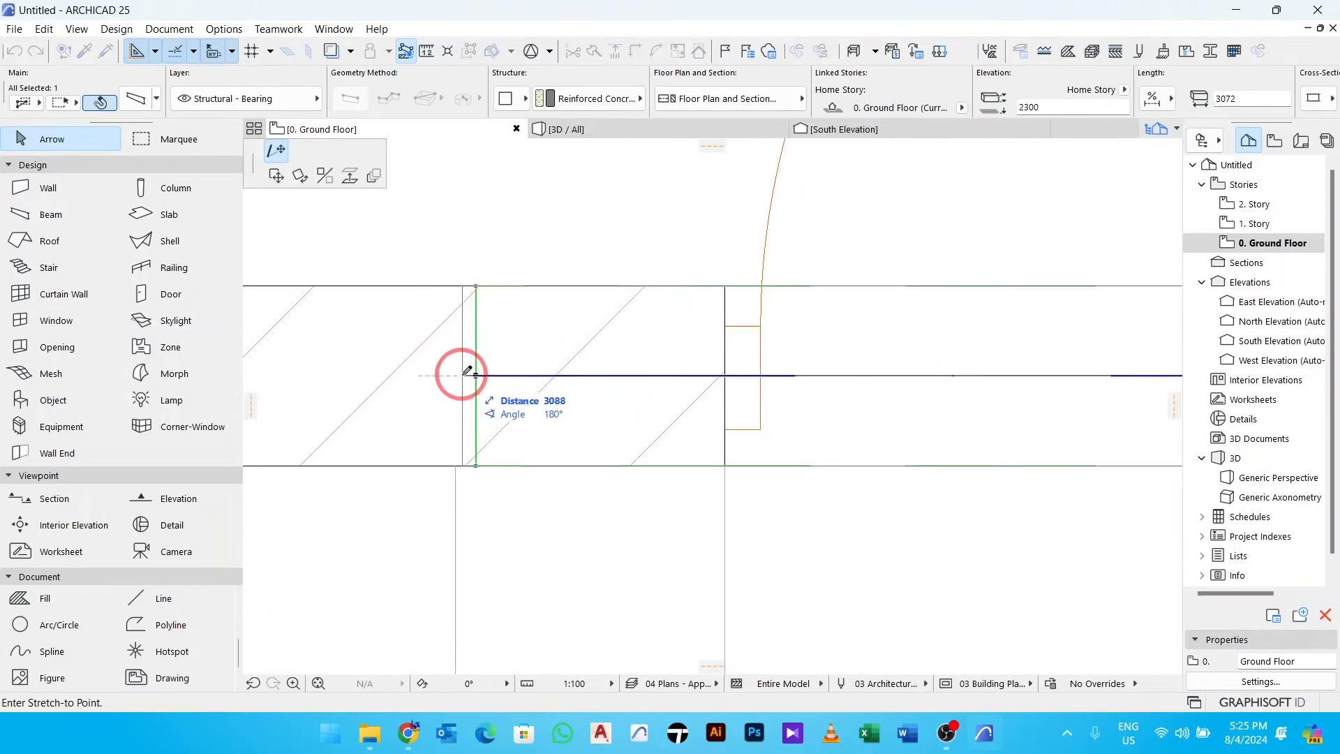
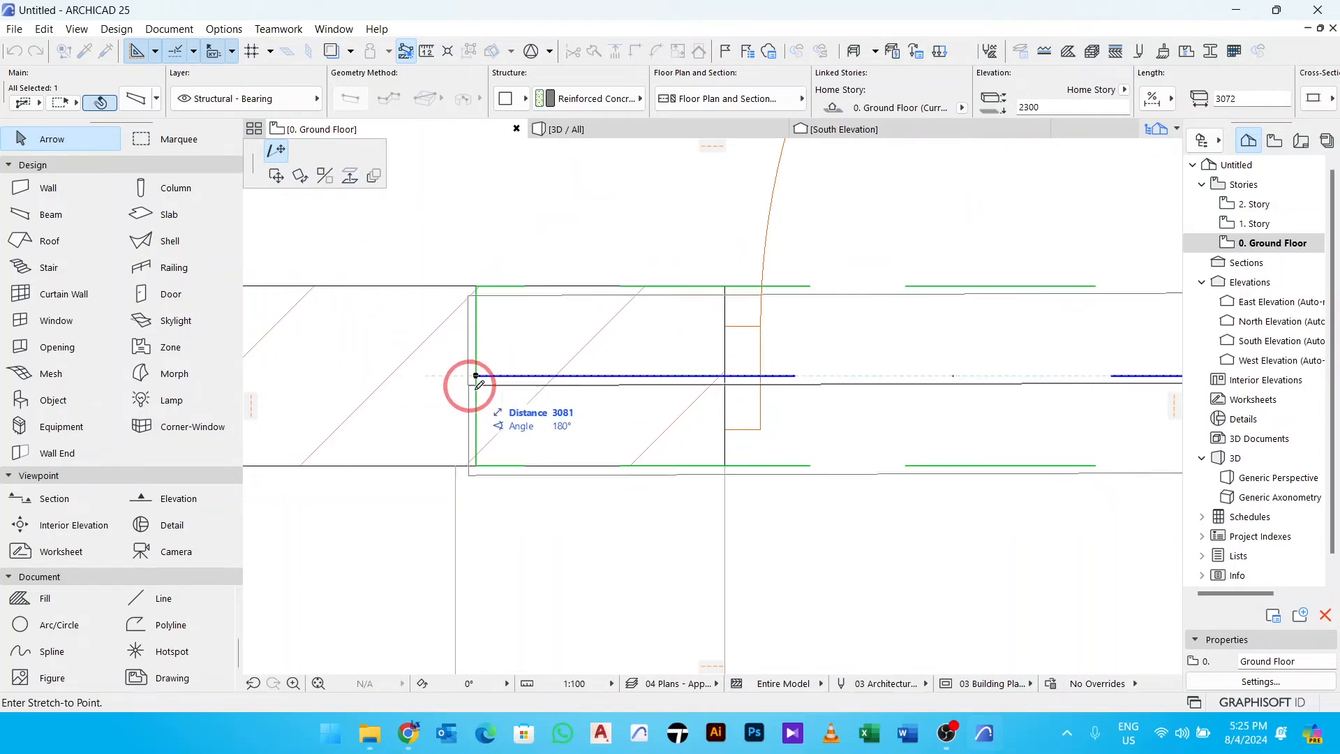
pyautogui.moveTo(464, 380); pyautogui.dragTo(574, 377, button='middle')
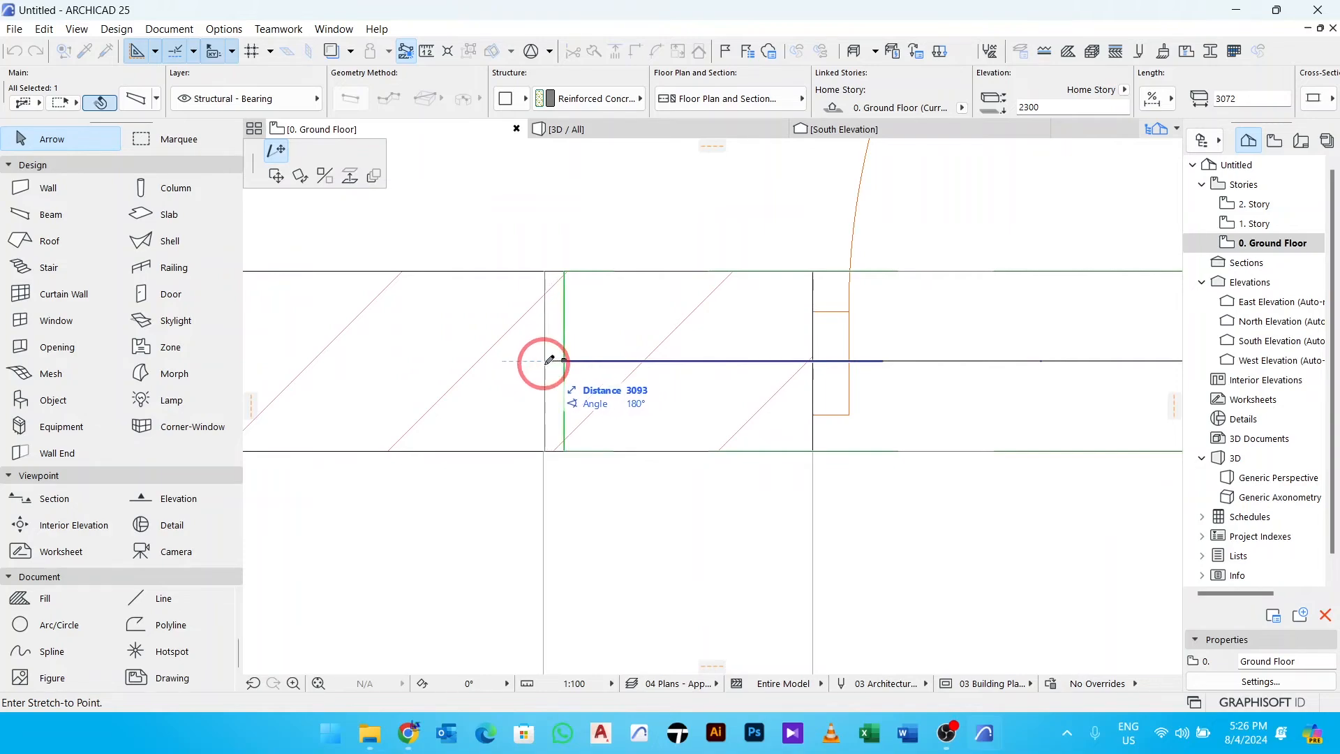
pyautogui.scroll(2, 549, 360)
pyautogui.moveTo(574, 374); pyautogui.dragTo(628, 392, button='middle')
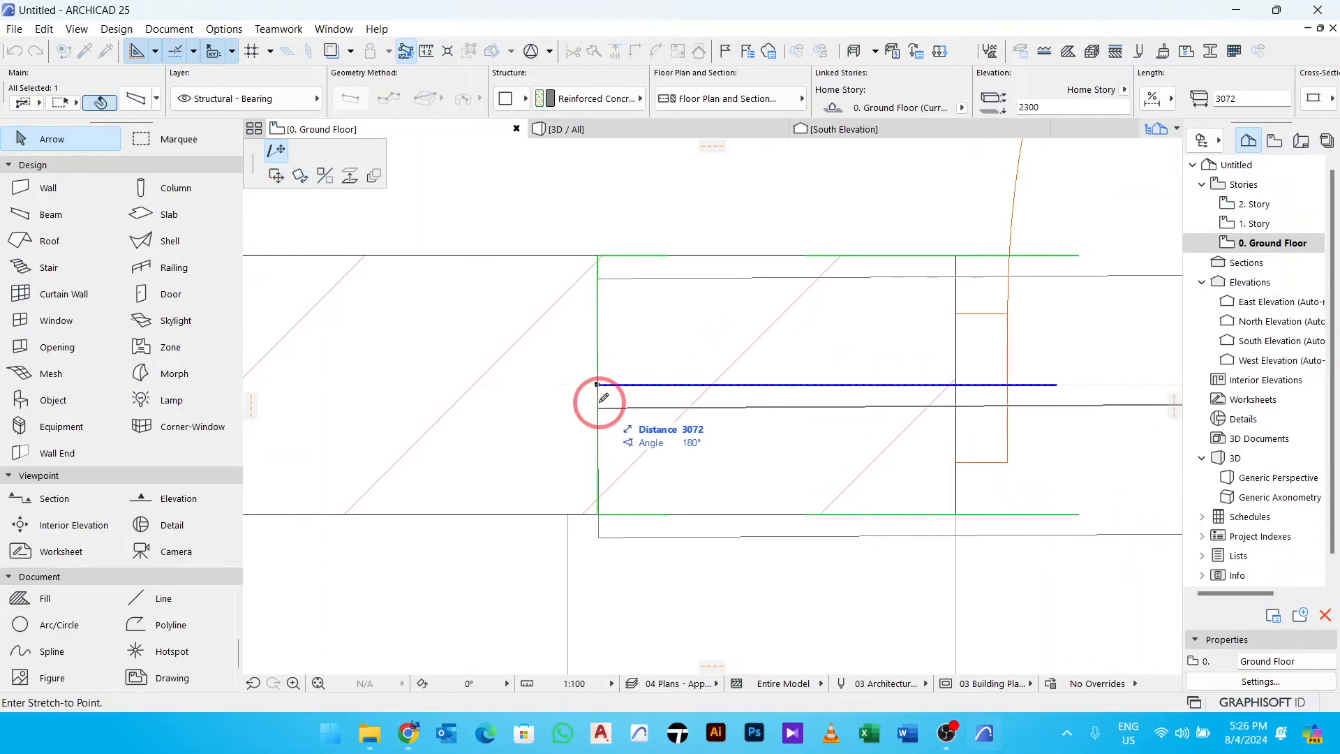
pyautogui.moveTo(586, 389); pyautogui.dragTo(585, 340, button='middle')
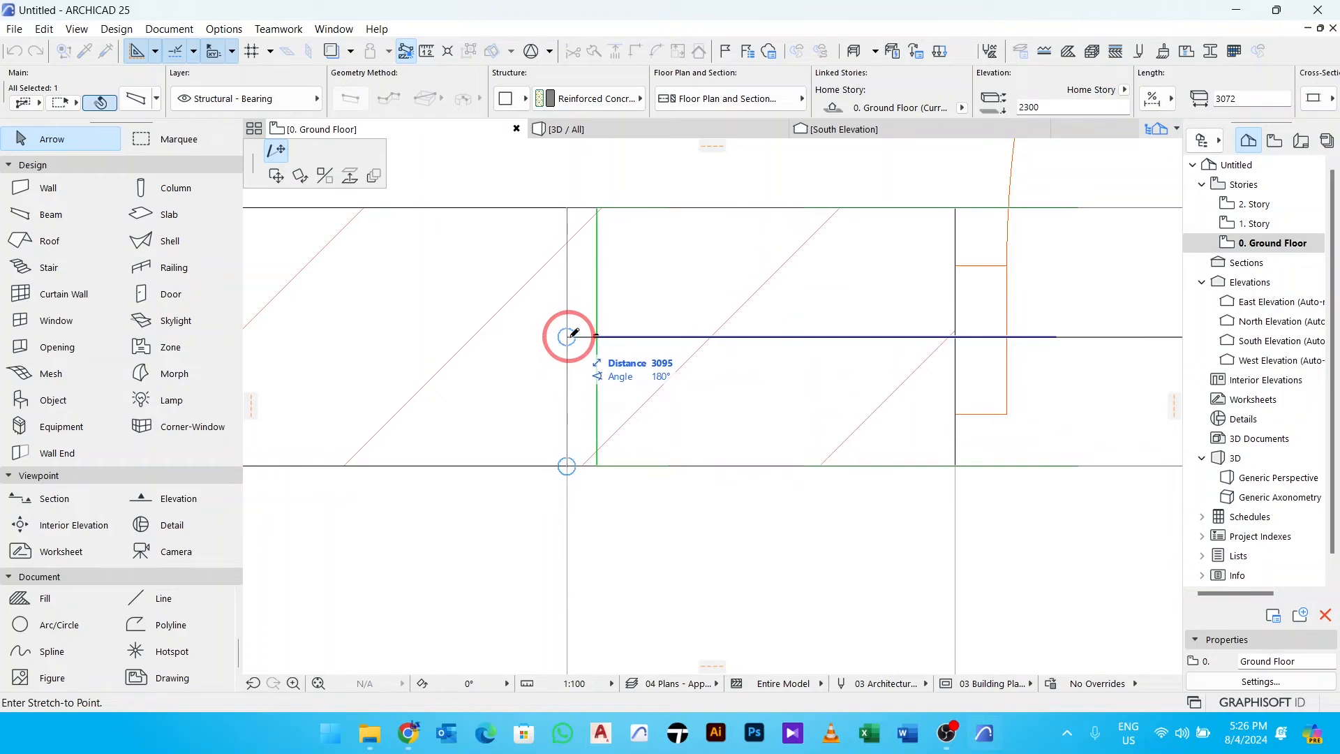
pyautogui.click(573, 333)
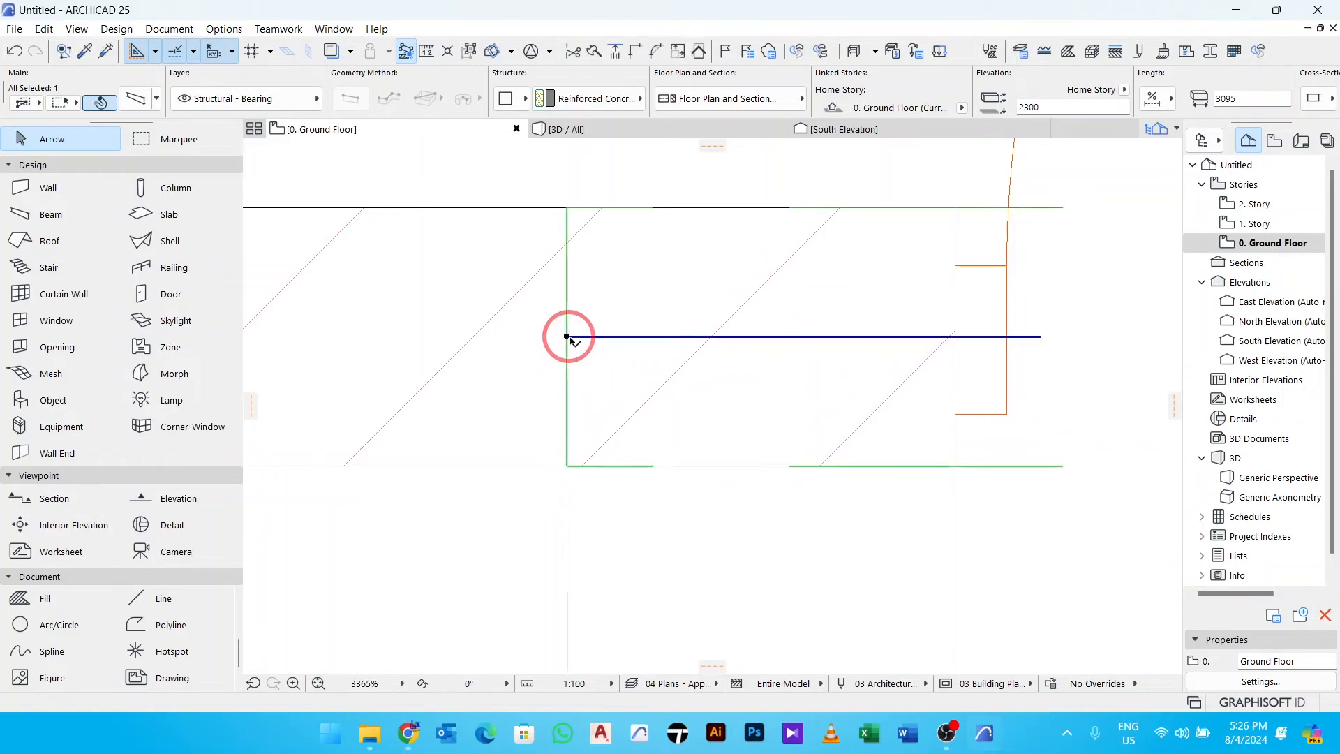
# Pull the eastern end of the door beam back to the 300 mm reference line beside the eastern door, and deselect the beam.
pyautogui.scroll(-6, 568, 335)
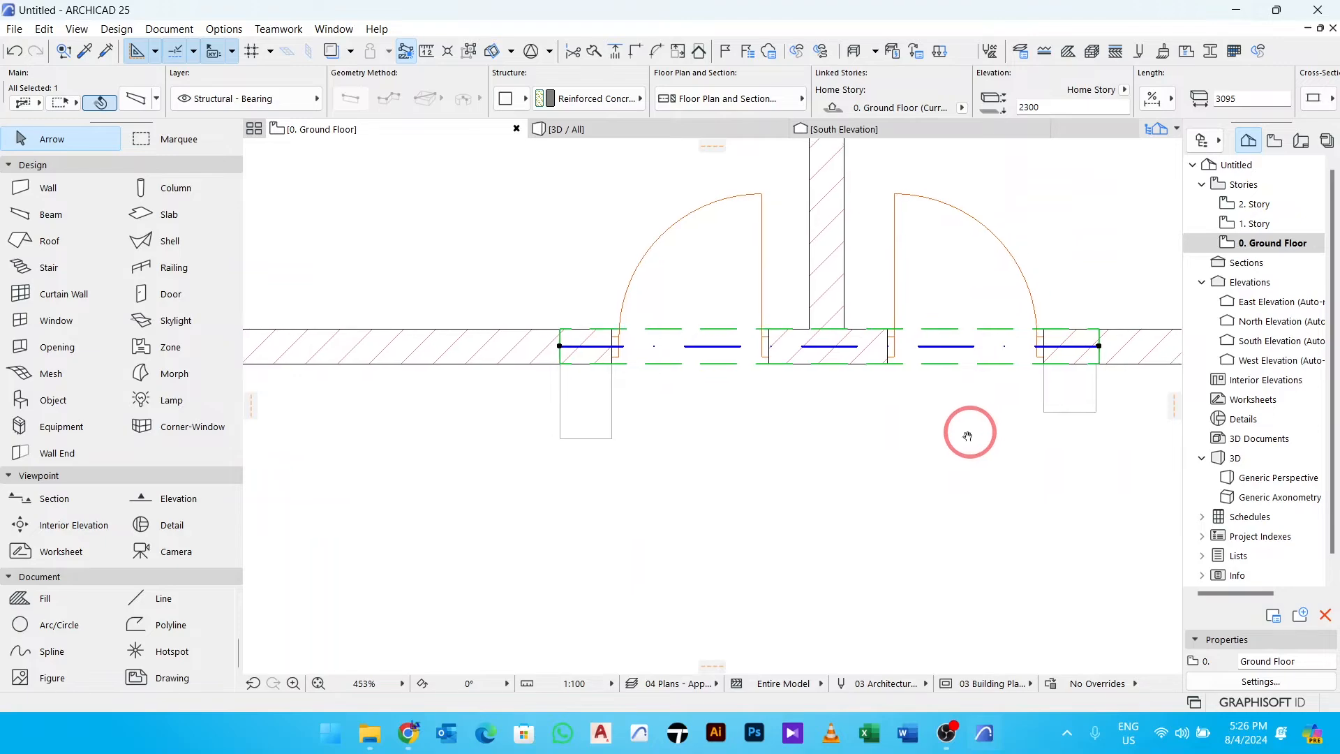
pyautogui.scroll(4, 1009, 430)
pyautogui.scroll(3, 998, 381)
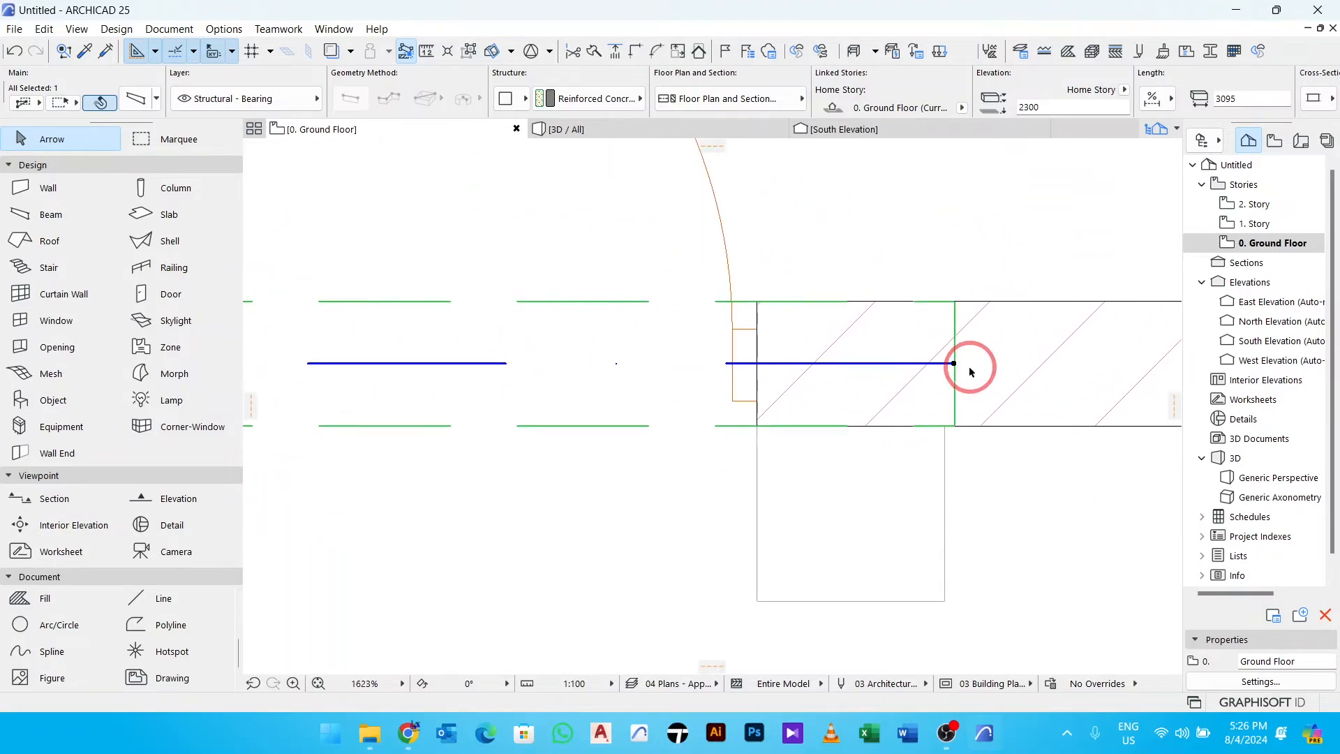
pyautogui.click(954, 364)
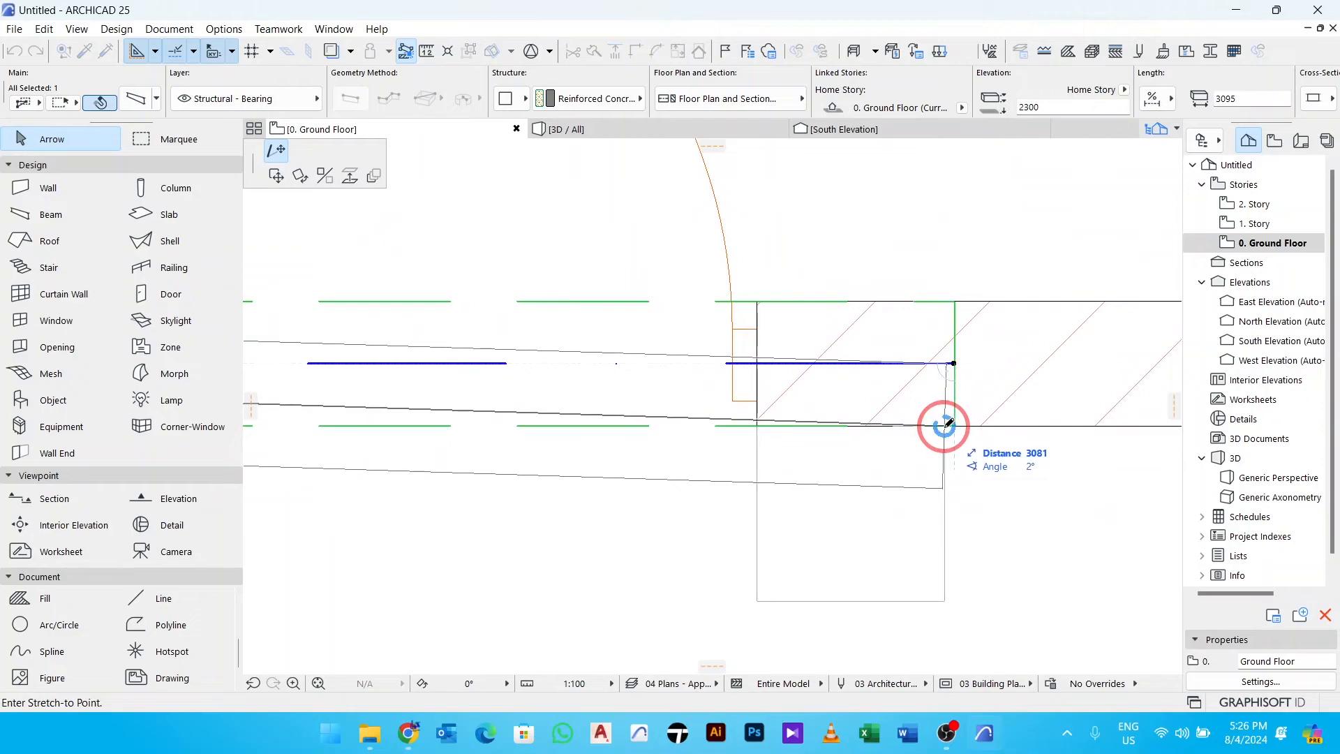
pyautogui.scroll(5, 947, 419)
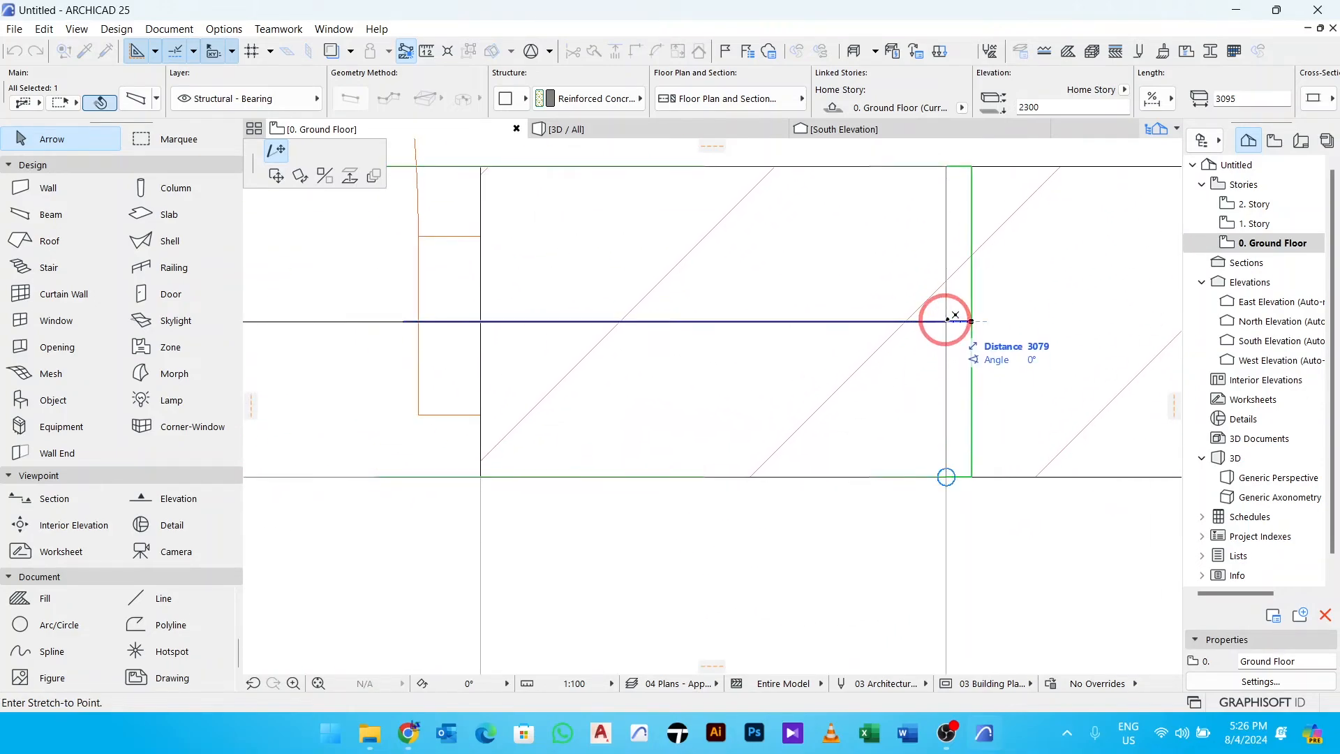
pyautogui.click(947, 319)
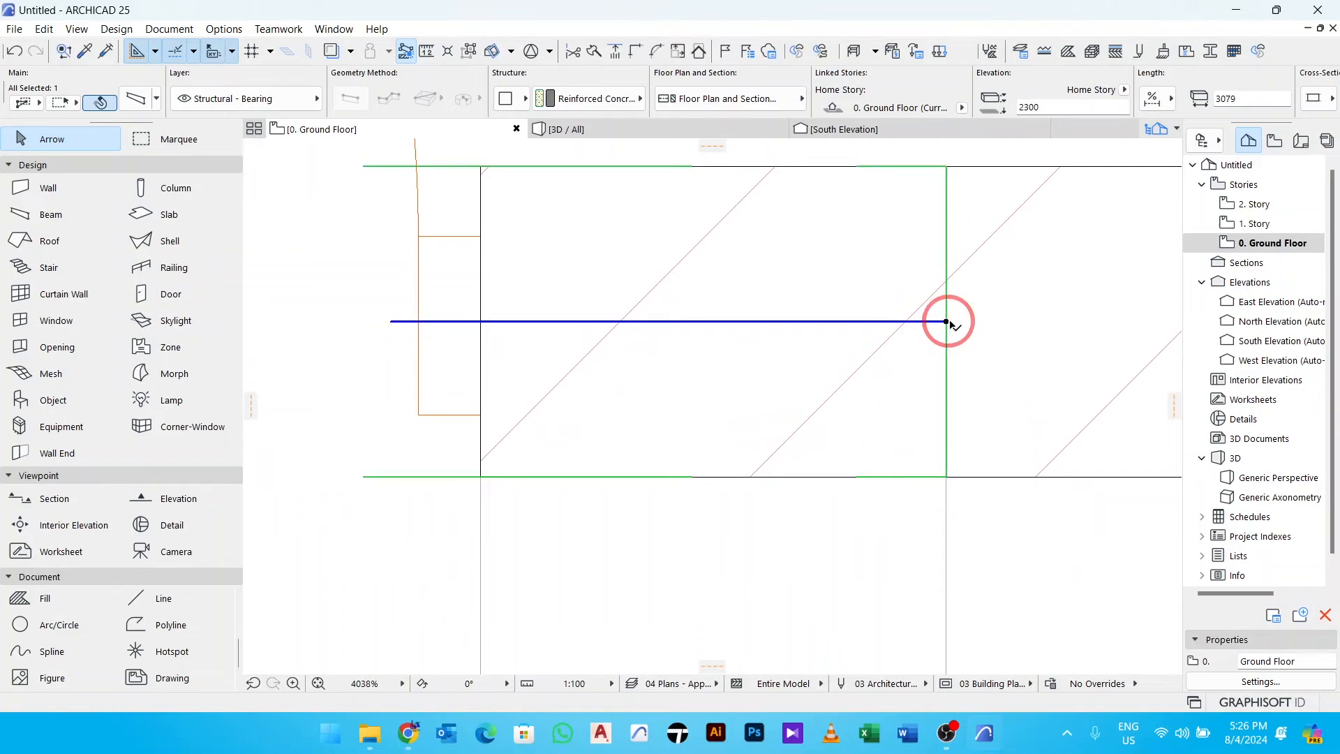
pyautogui.scroll(-3, 946, 318)
pyautogui.click(1012, 467)
pyautogui.scroll(-4, 998, 459)
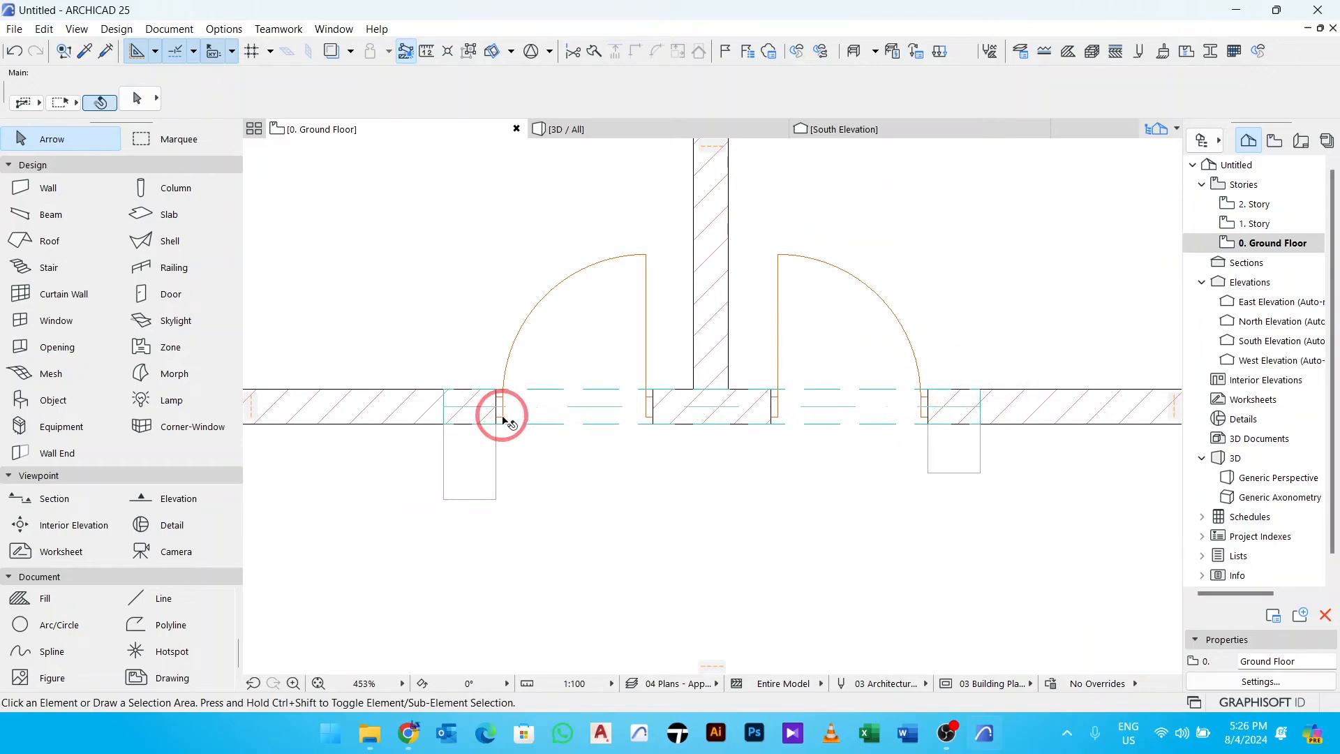
# Delete all the drafting reference lines below the southern wall at both doors.
pyautogui.moveTo(1055, 570); pyautogui.dragTo(404, 430)
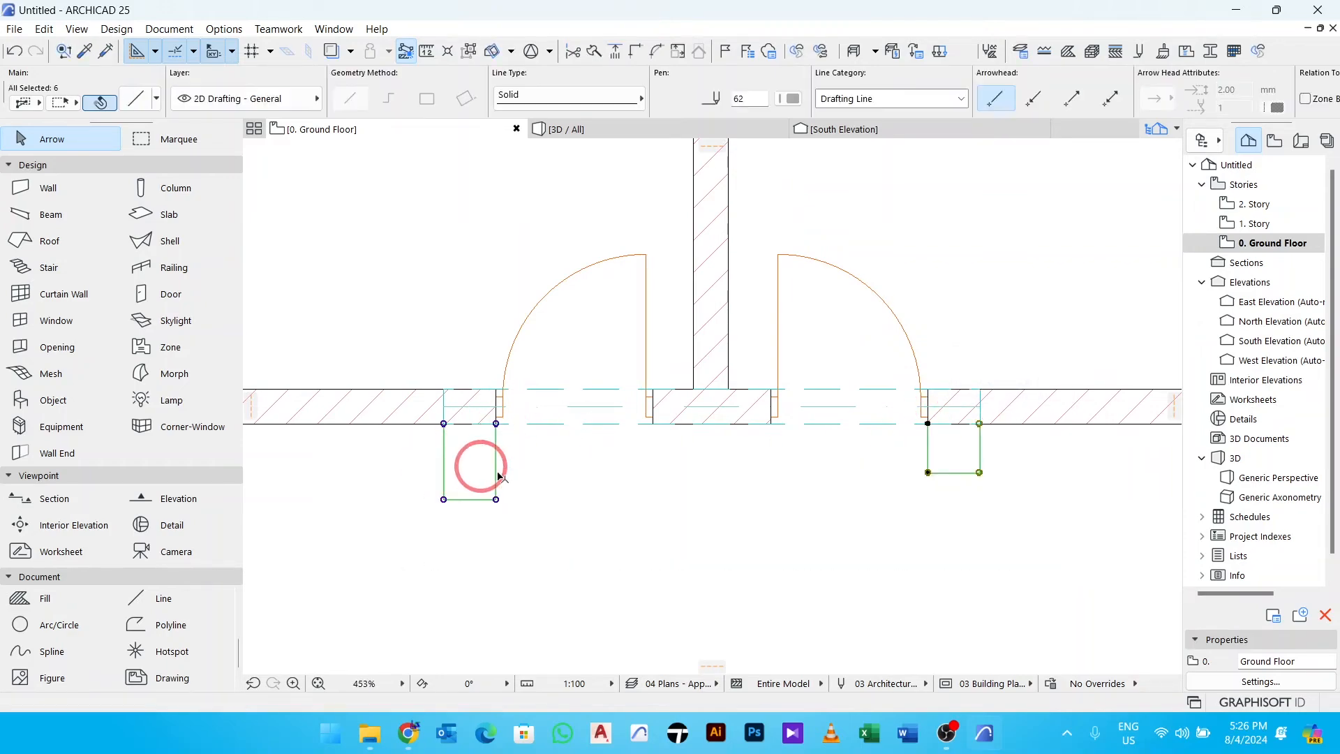
pyautogui.click(742, 544)
pyautogui.scroll(-6, 729, 534)
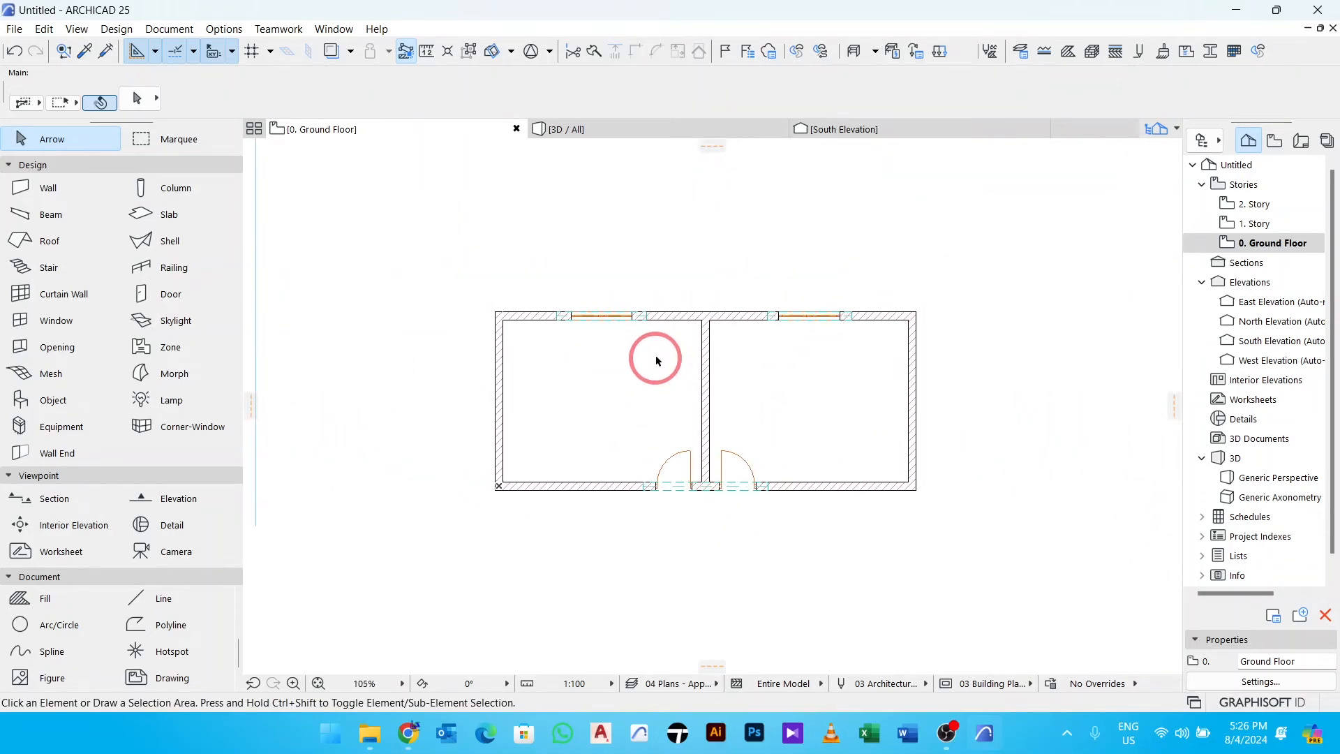
# Examine the beams over the doors and windows from several angles in the 3D view.
pyautogui.click(579, 130)
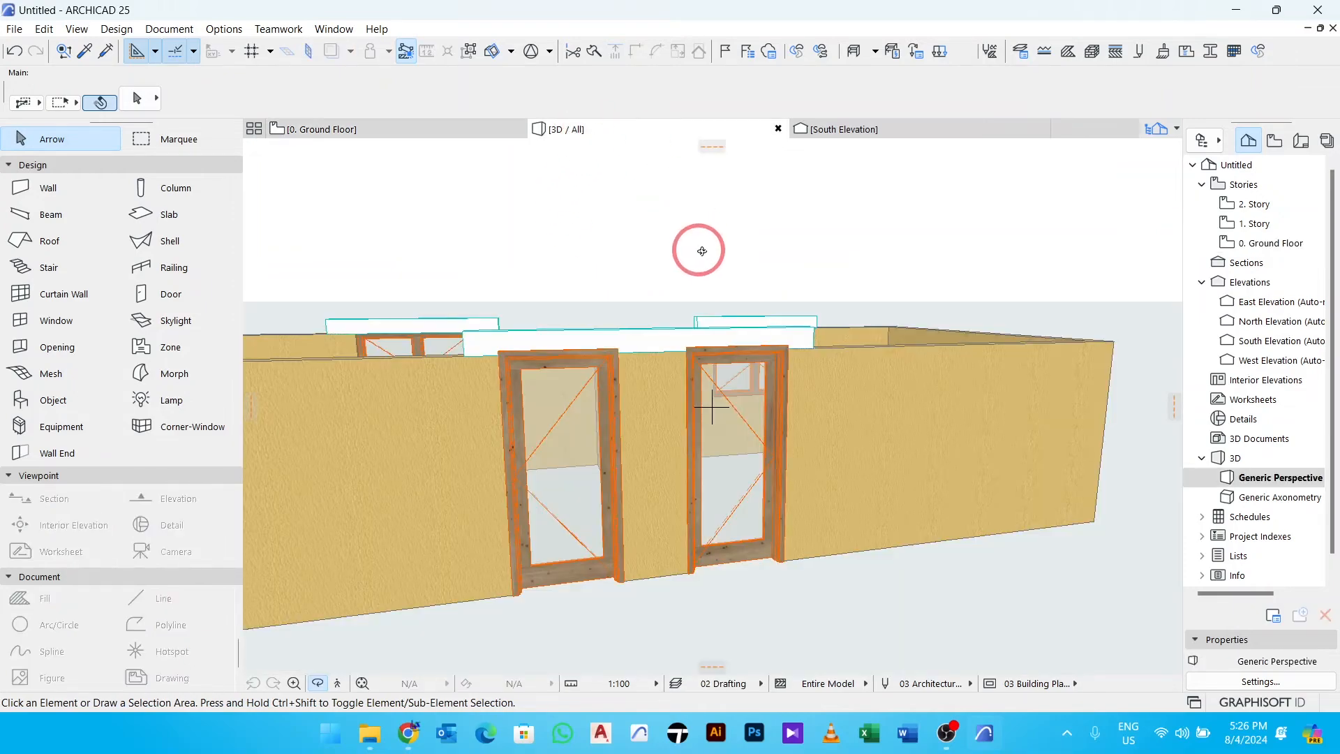
pyautogui.moveTo(702, 250); pyautogui.dragTo(642, 468)
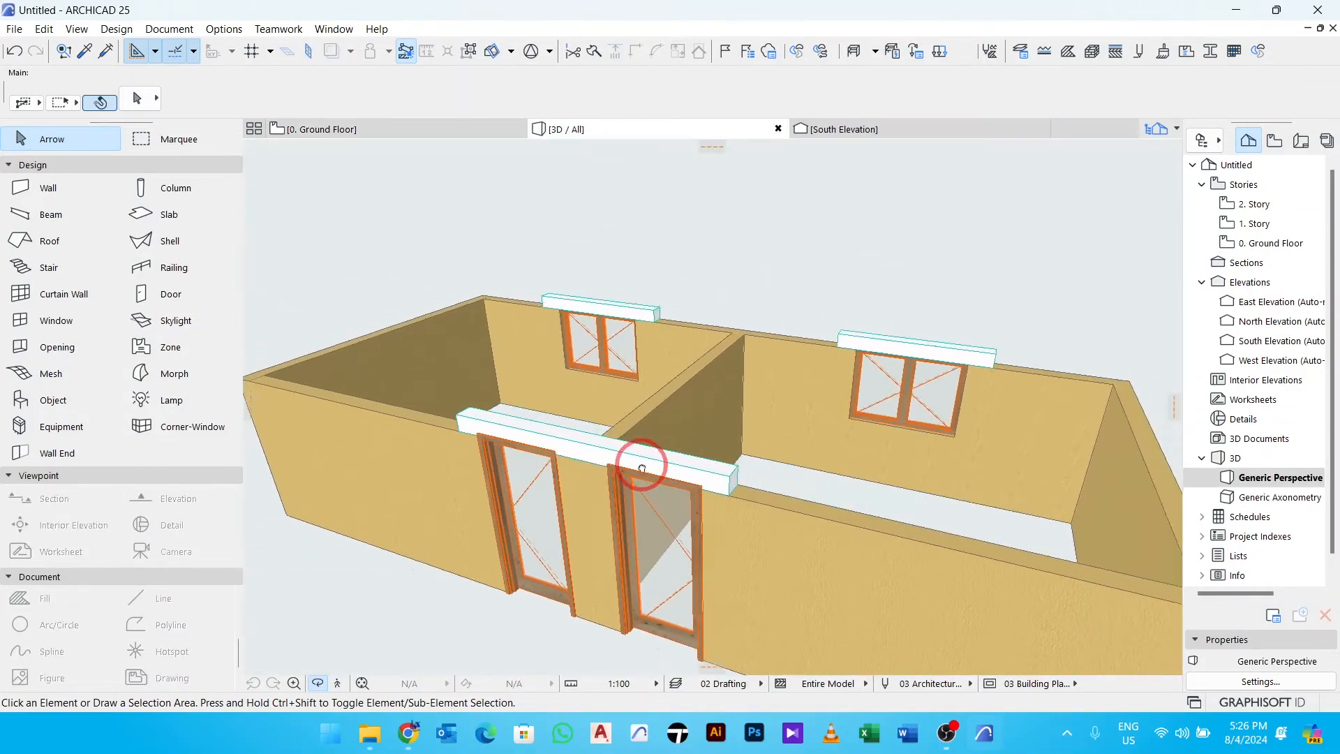
pyautogui.scroll(-6, 952, 377)
pyautogui.moveTo(802, 398); pyautogui.dragTo(1112, 443)
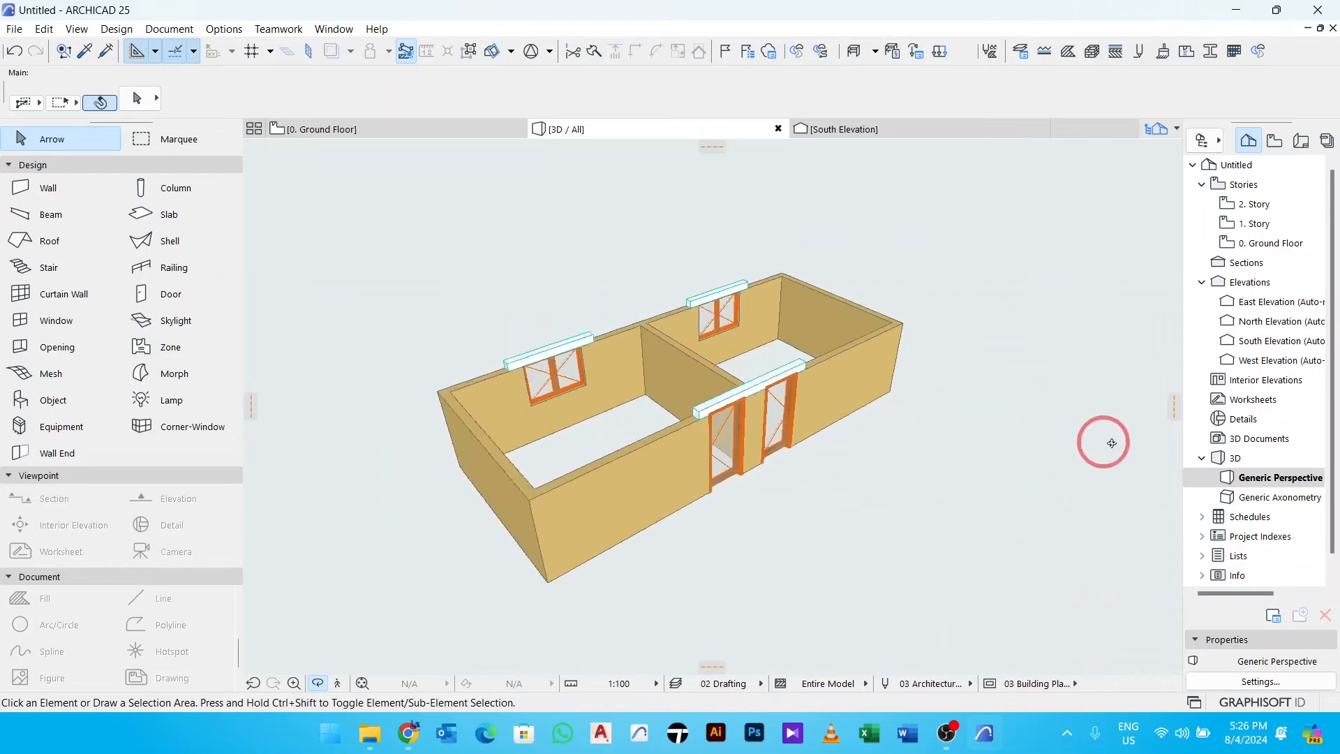
pyautogui.moveTo(802, 449); pyautogui.dragTo(981, 498)
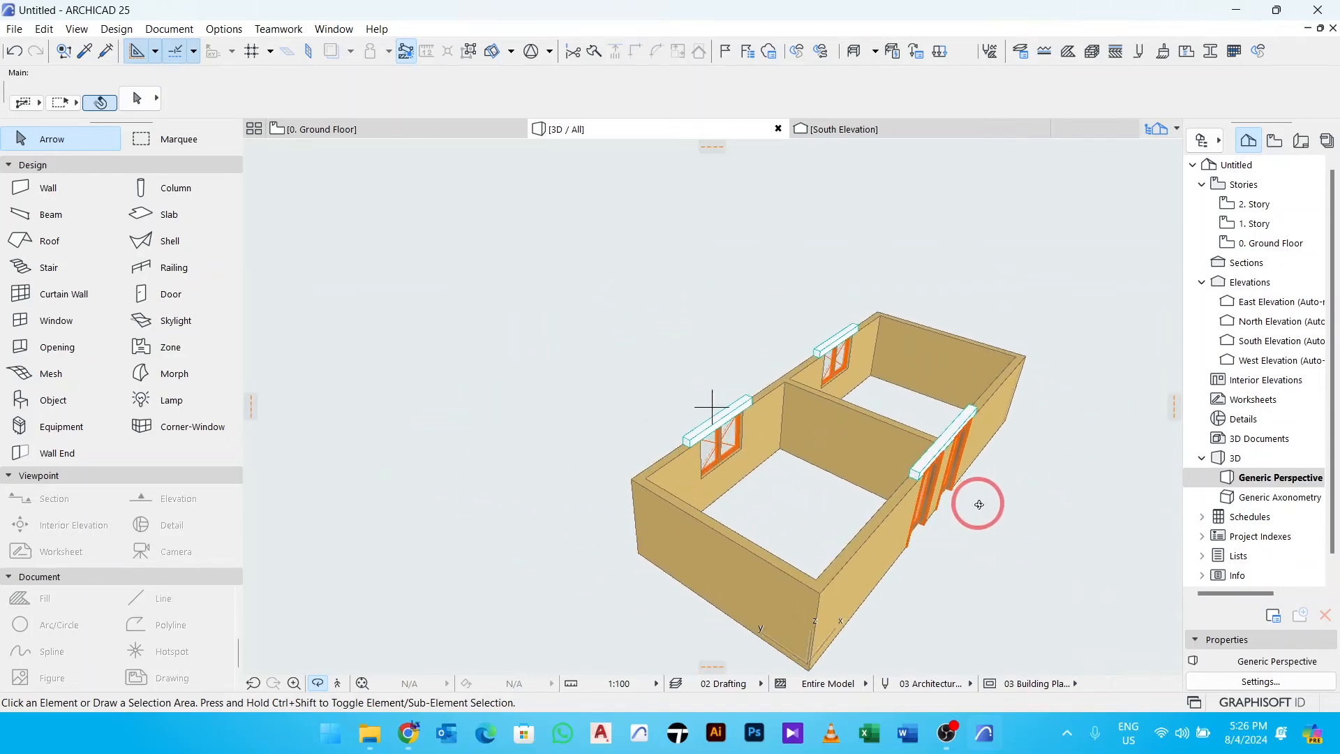
pyautogui.moveTo(907, 546); pyautogui.dragTo(1161, 563)
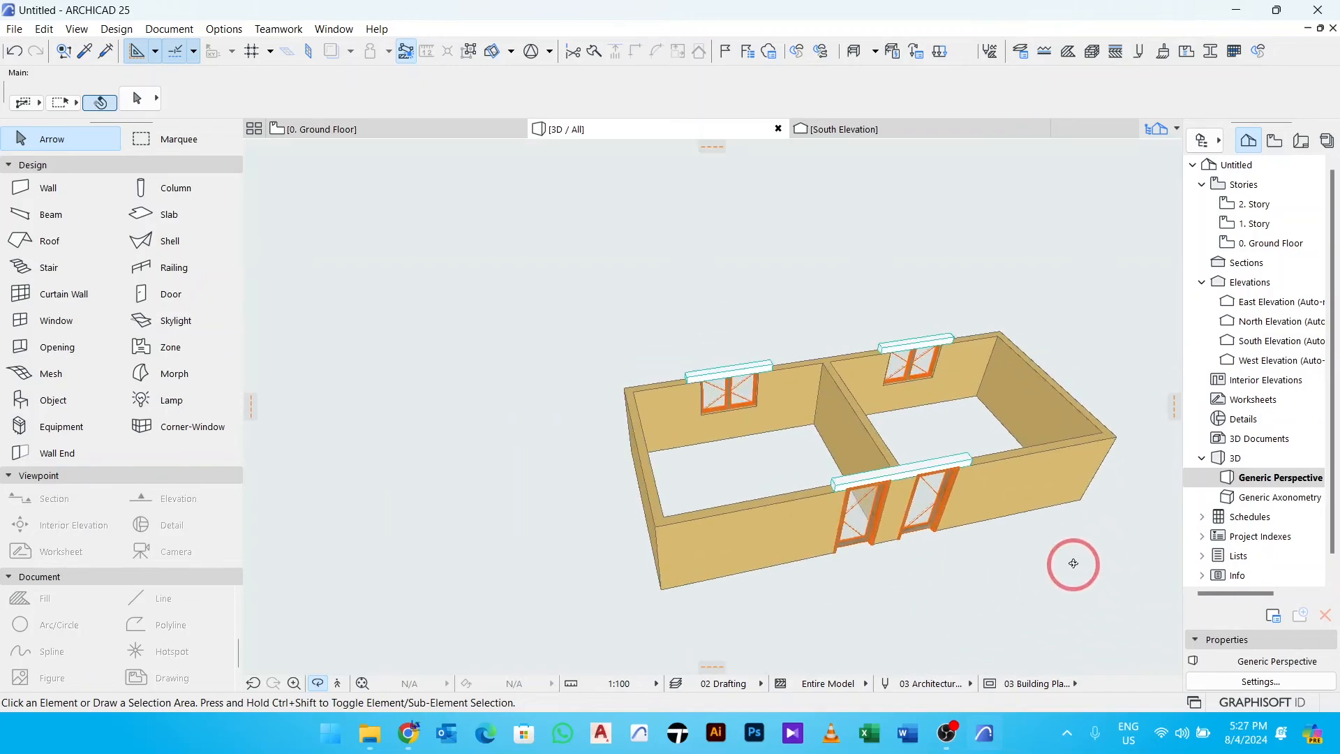
pyautogui.moveTo(784, 423); pyautogui.dragTo(1070, 467)
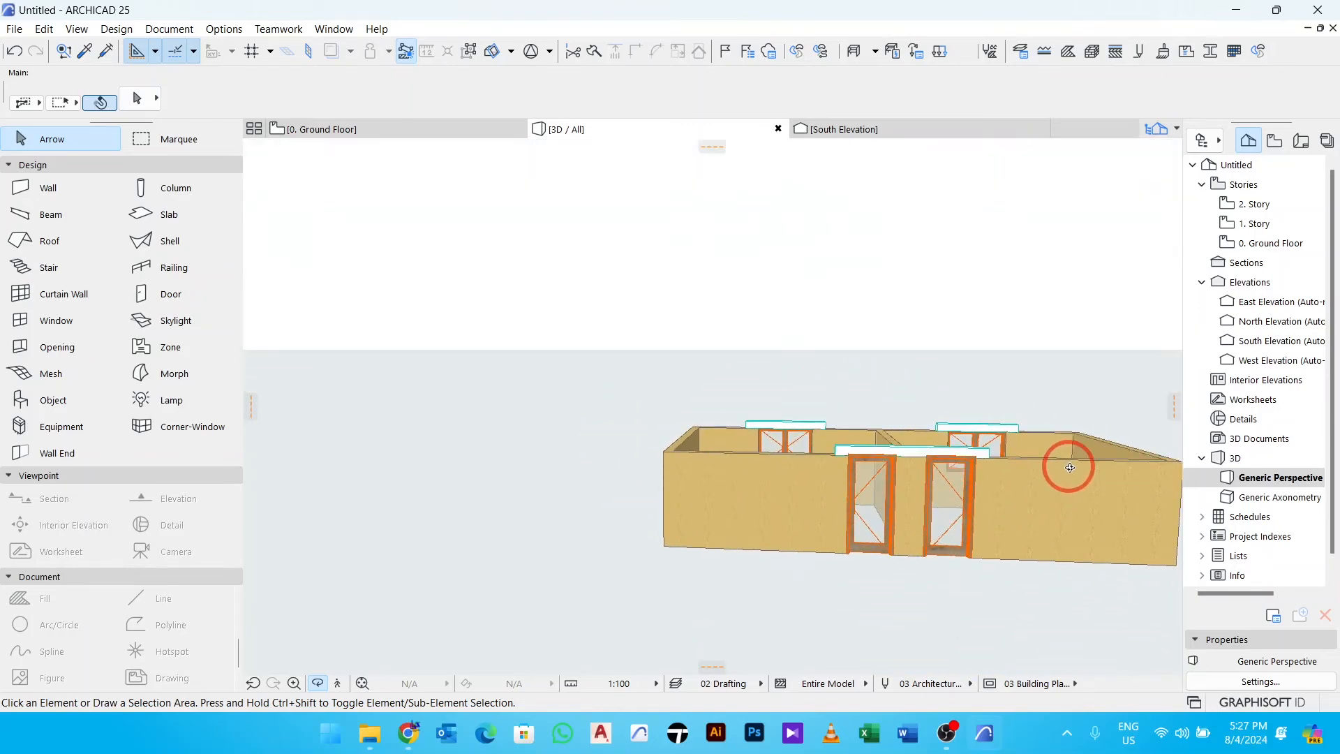
pyautogui.moveTo(1028, 463); pyautogui.dragTo(892, 494, button='middle')
pyautogui.scroll(4, 892, 494)
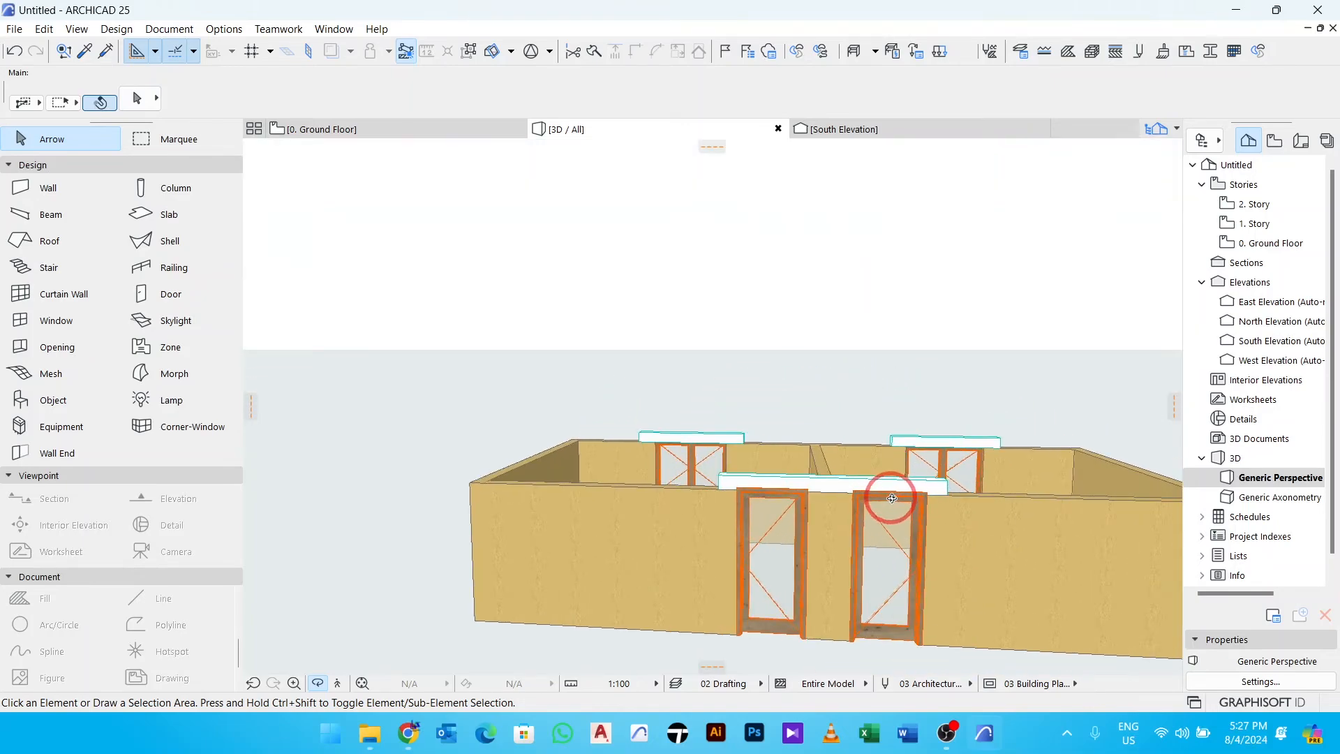
pyautogui.moveTo(902, 493); pyautogui.dragTo(925, 471)
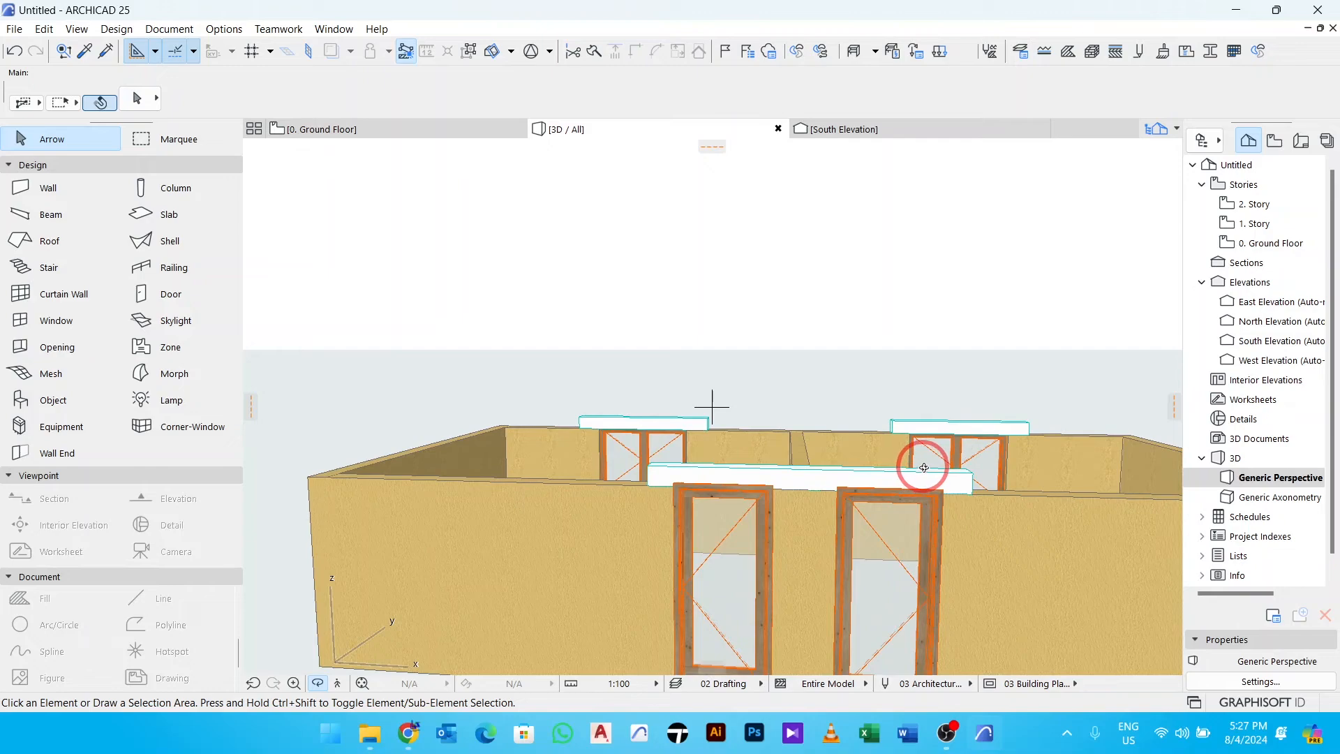
# In the South Elevation, measure the height from the beam's upper end corner up to the first story line.
pyautogui.click(869, 132)
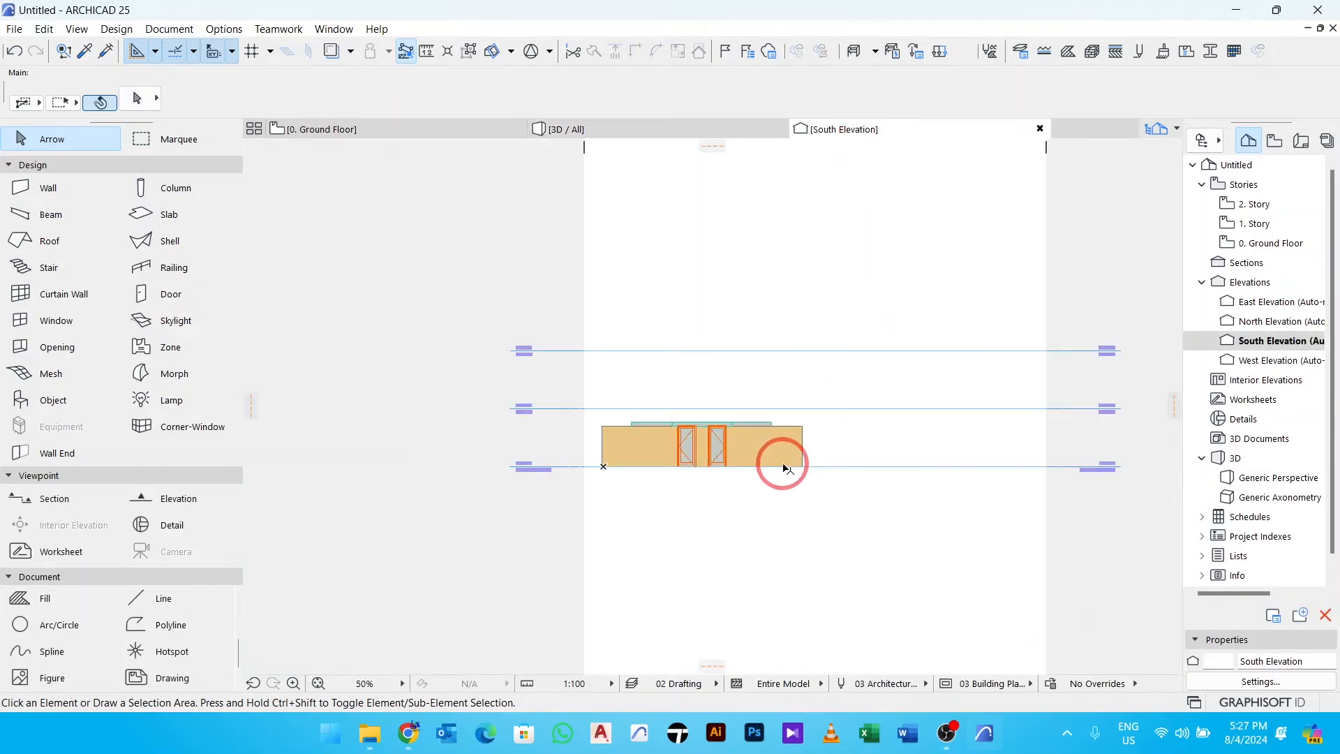
pyautogui.scroll(5, 774, 450)
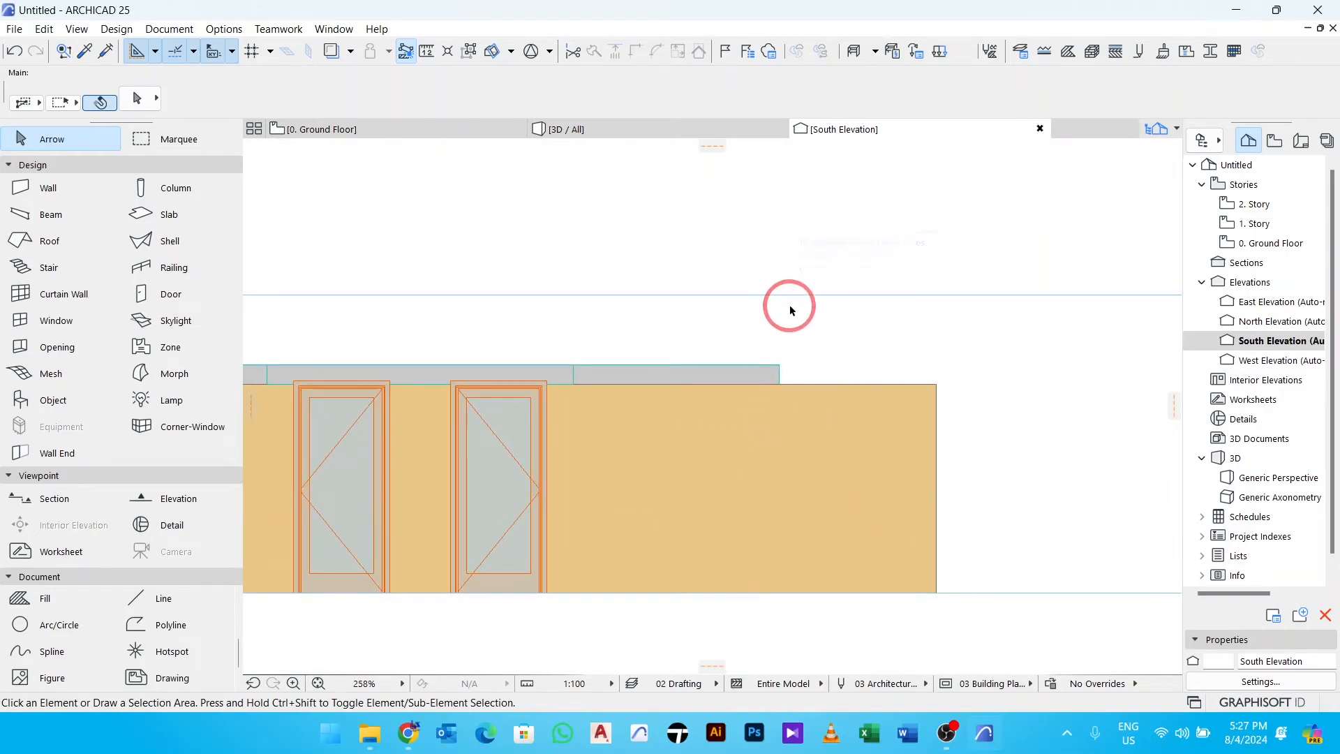
pyautogui.scroll(-5, 780, 358)
pyautogui.scroll(6, 783, 349)
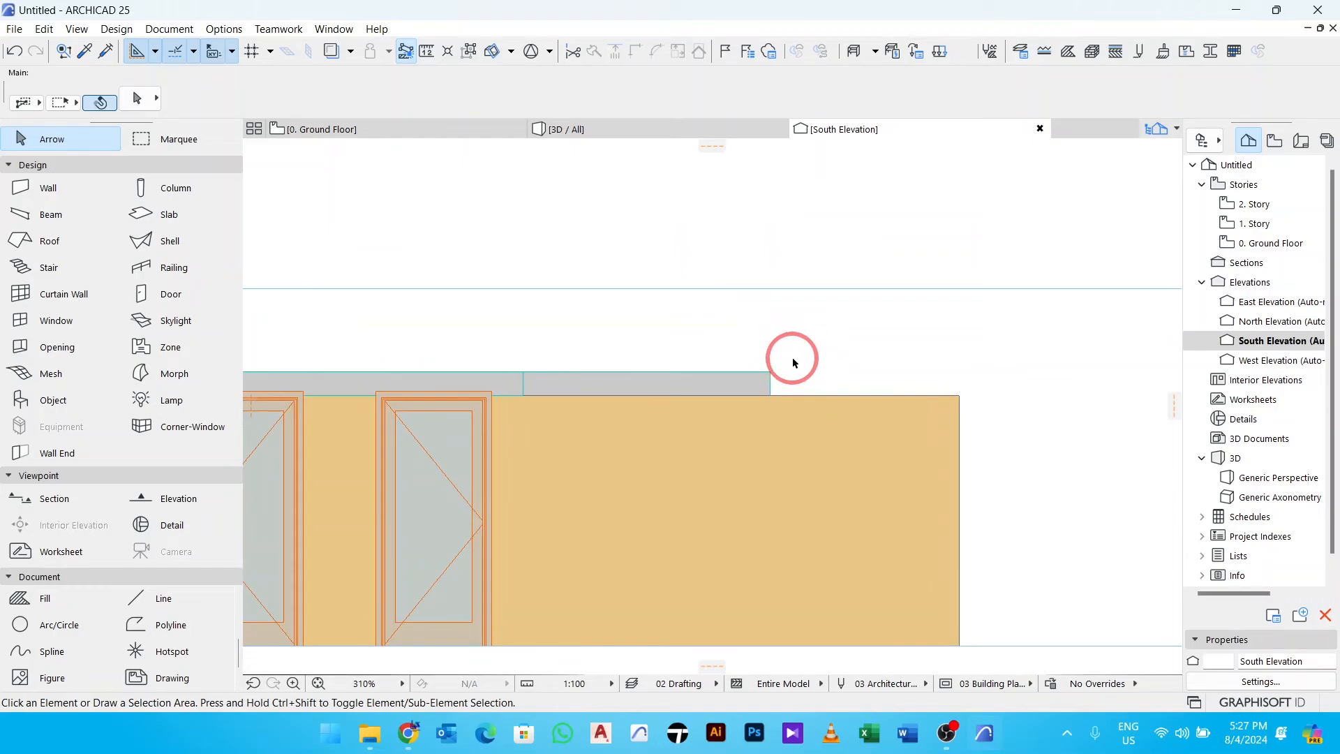
pyautogui.press('m')
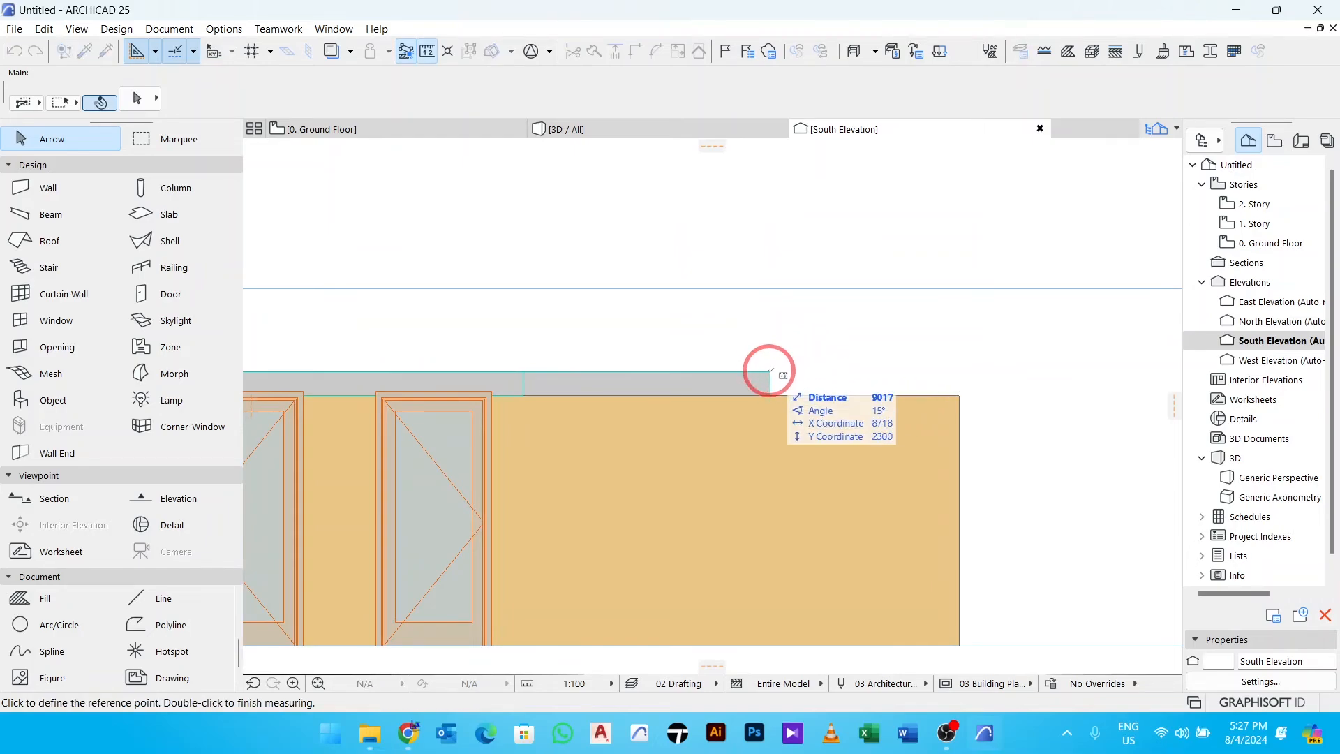
pyautogui.click(771, 371)
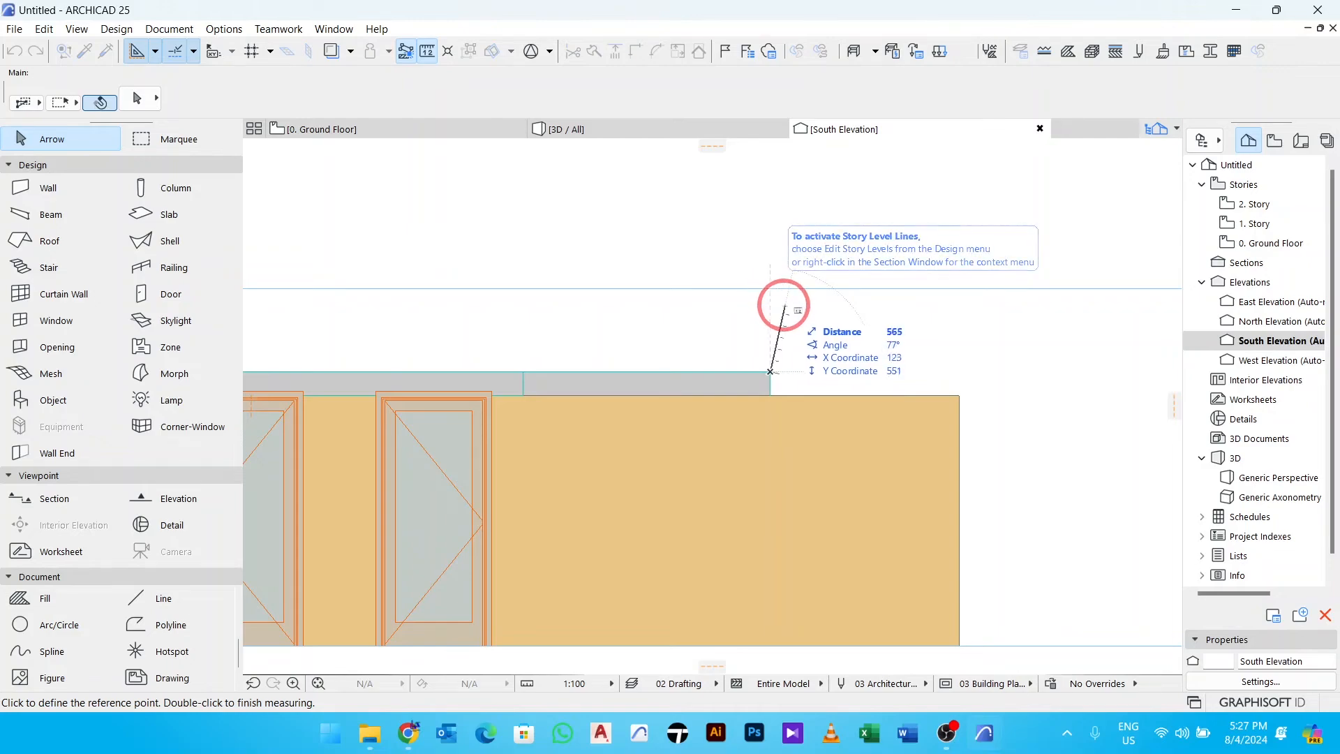
pyautogui.scroll(-3, 782, 304)
pyautogui.press('Escape')
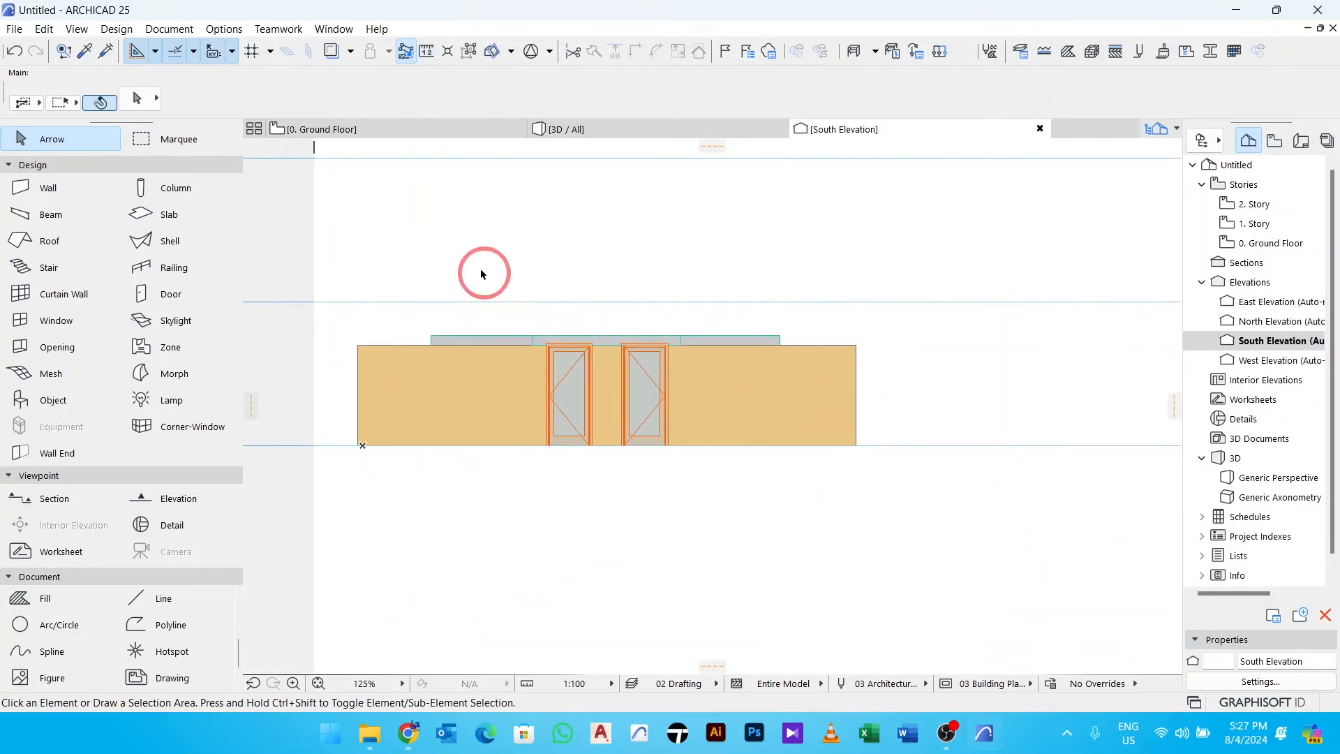
# For the ground floor plan, set the wall defaults to 700 mm height, 2300 mm bottom offset and Stucco - Yellow Rough on all surfaces.
pyautogui.click(376, 134)
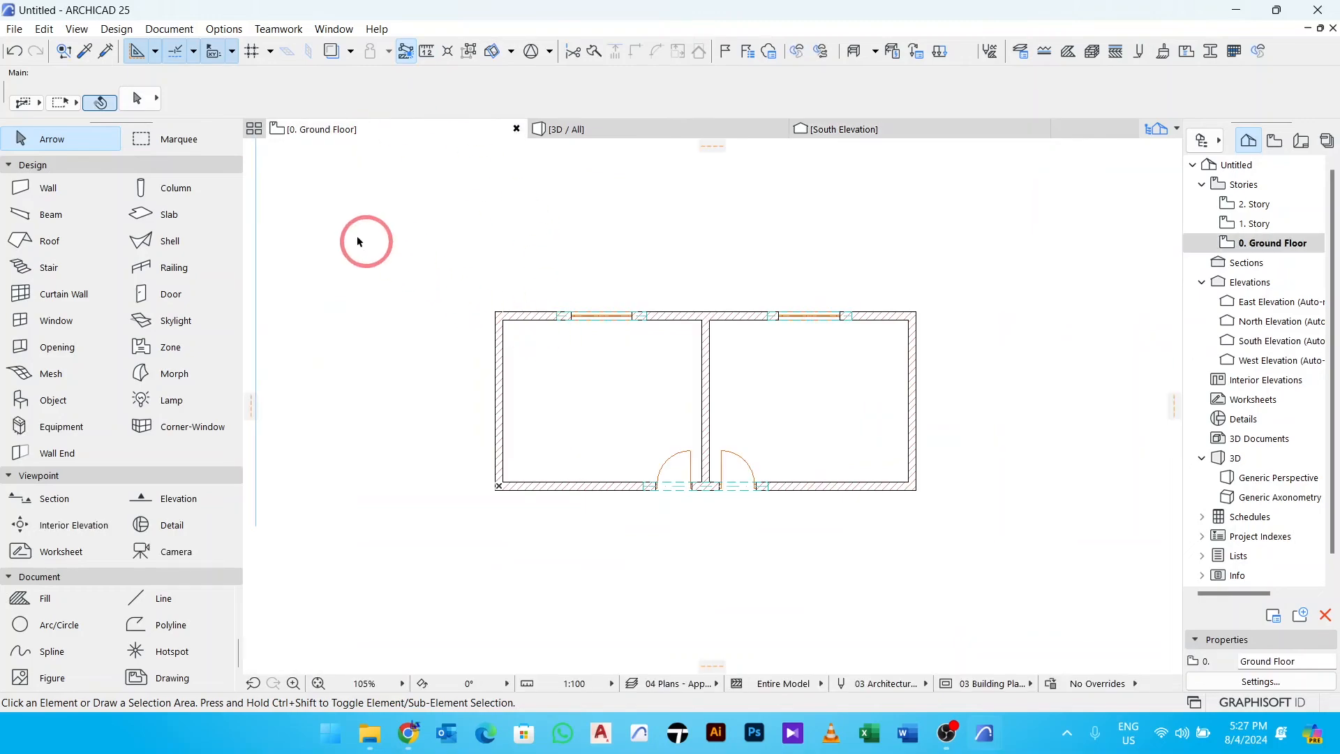
pyautogui.click(55, 189)
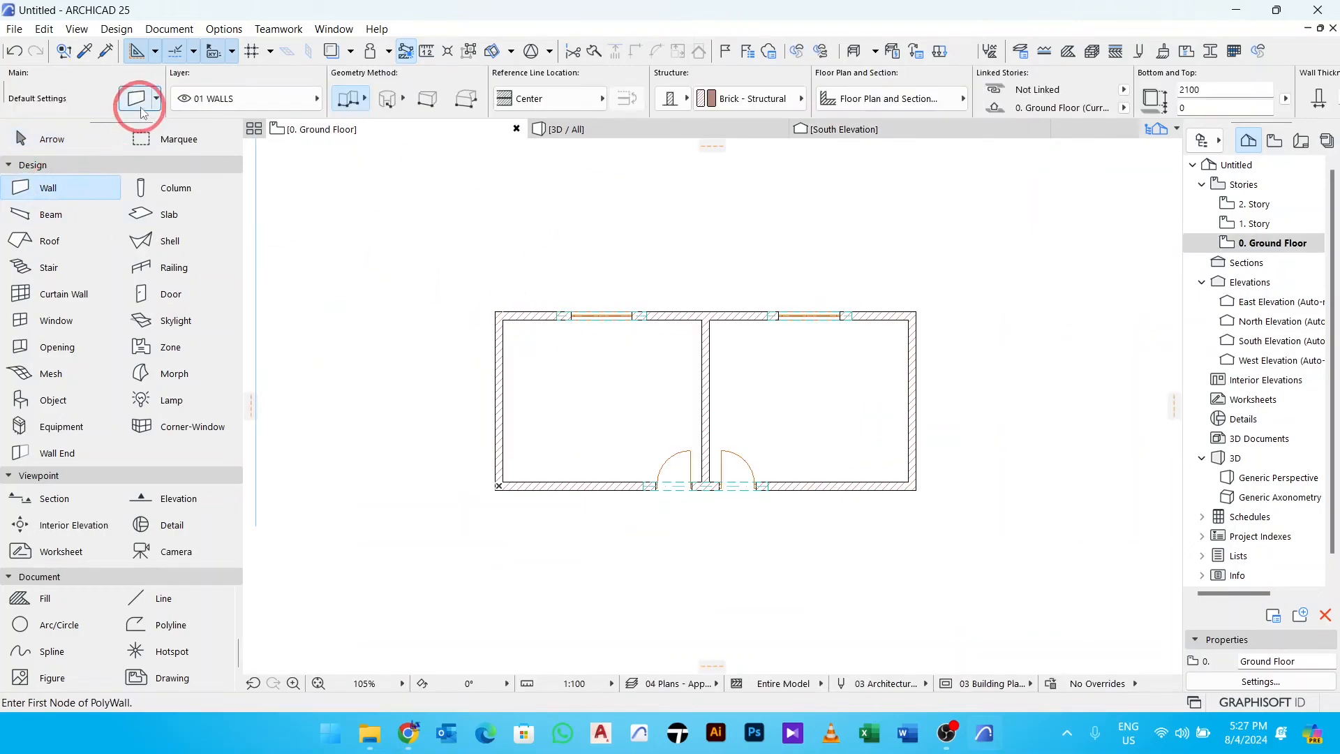
pyautogui.click(137, 99)
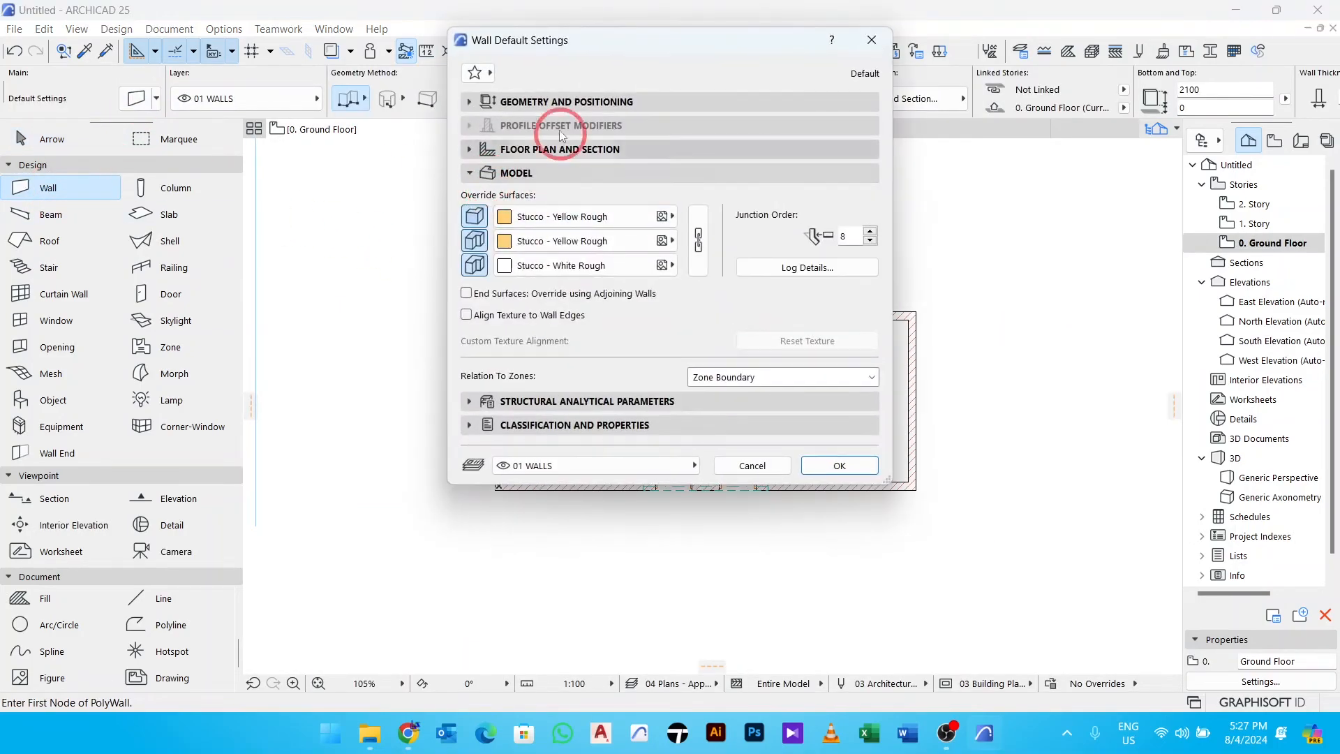
pyautogui.click(542, 104)
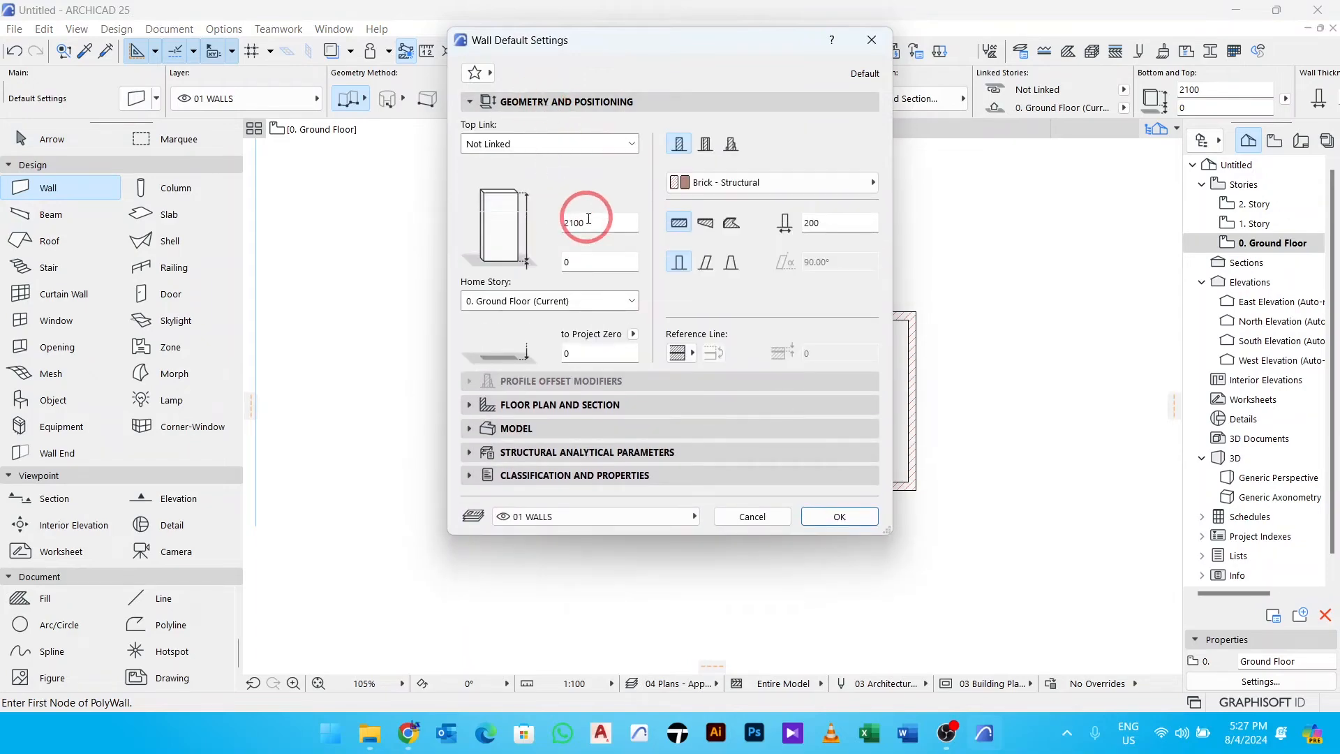
pyautogui.click(535, 232)
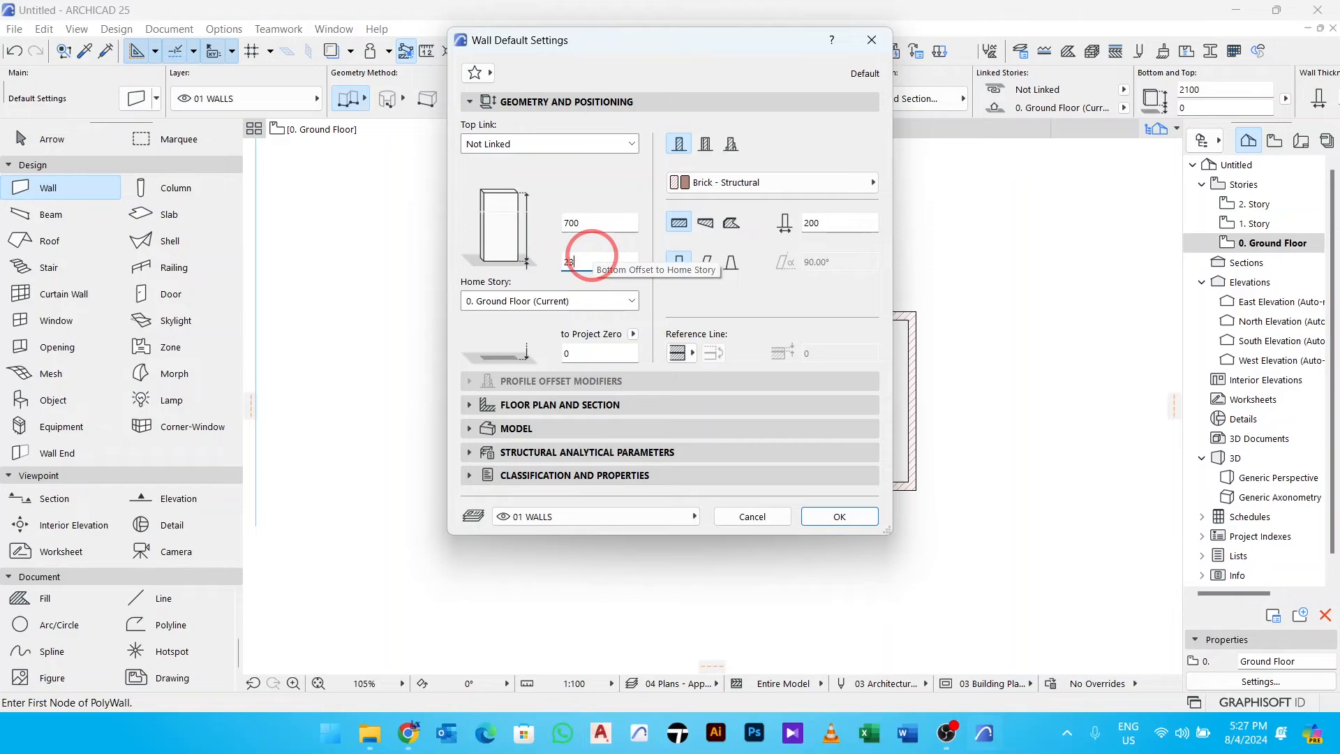
pyautogui.click(575, 428)
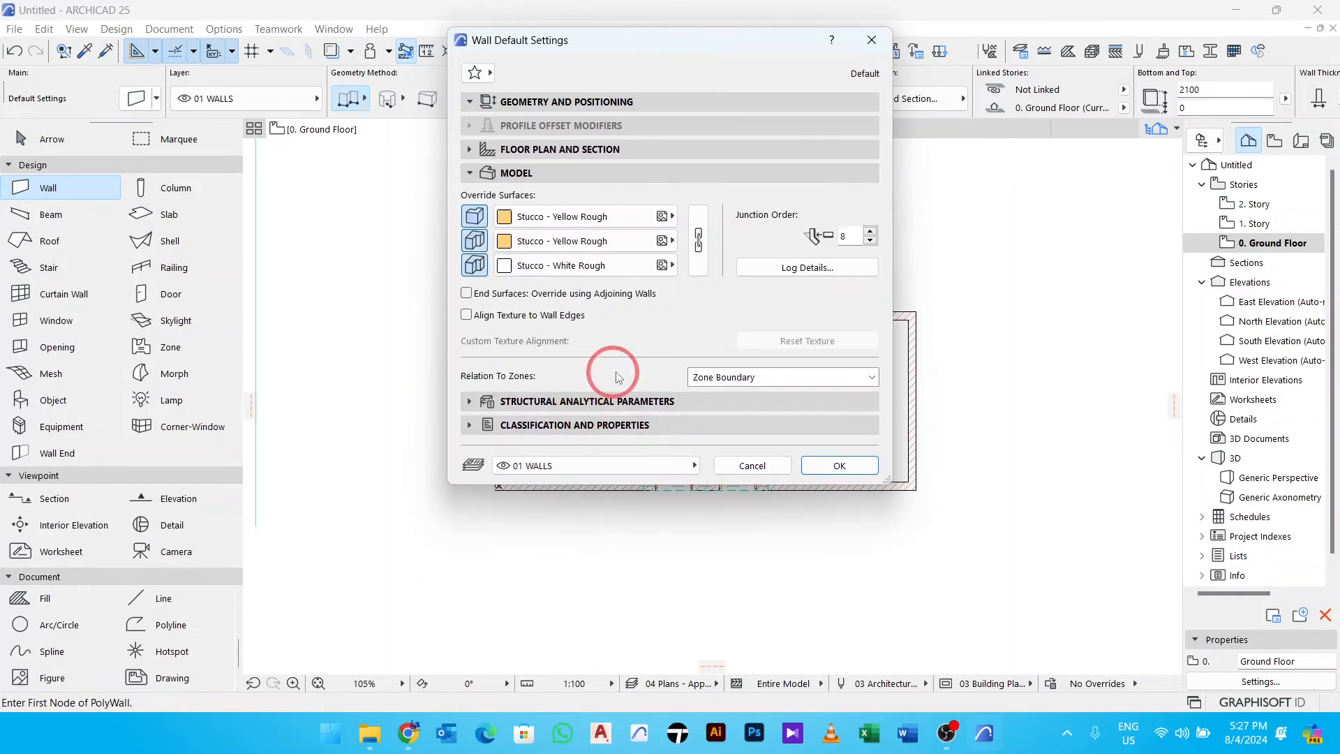
pyautogui.click(699, 237)
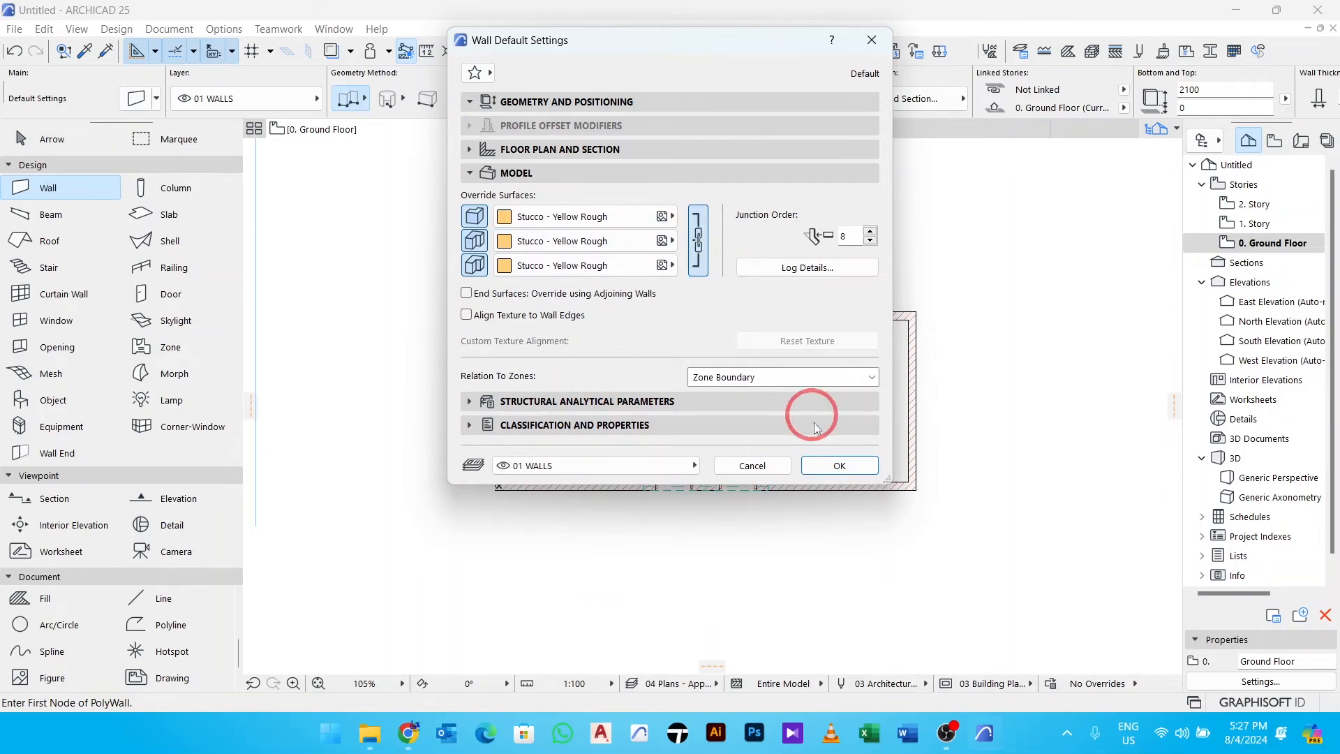
pyautogui.click(840, 466)
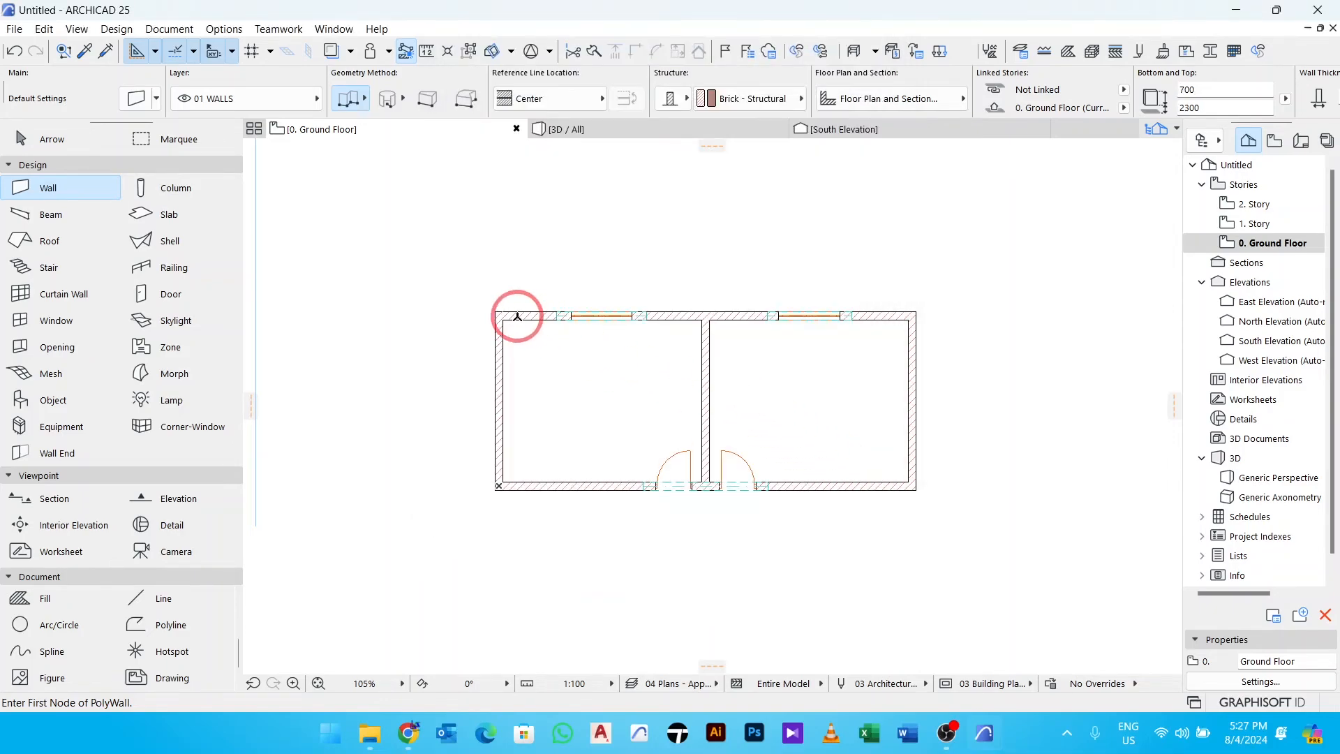
# Draw the upper outer walls as a closed chain along the centrelines of the four existing outer walls, accepting the unseen-stories notice.
pyautogui.scroll(5, 513, 315)
pyautogui.click(466, 314)
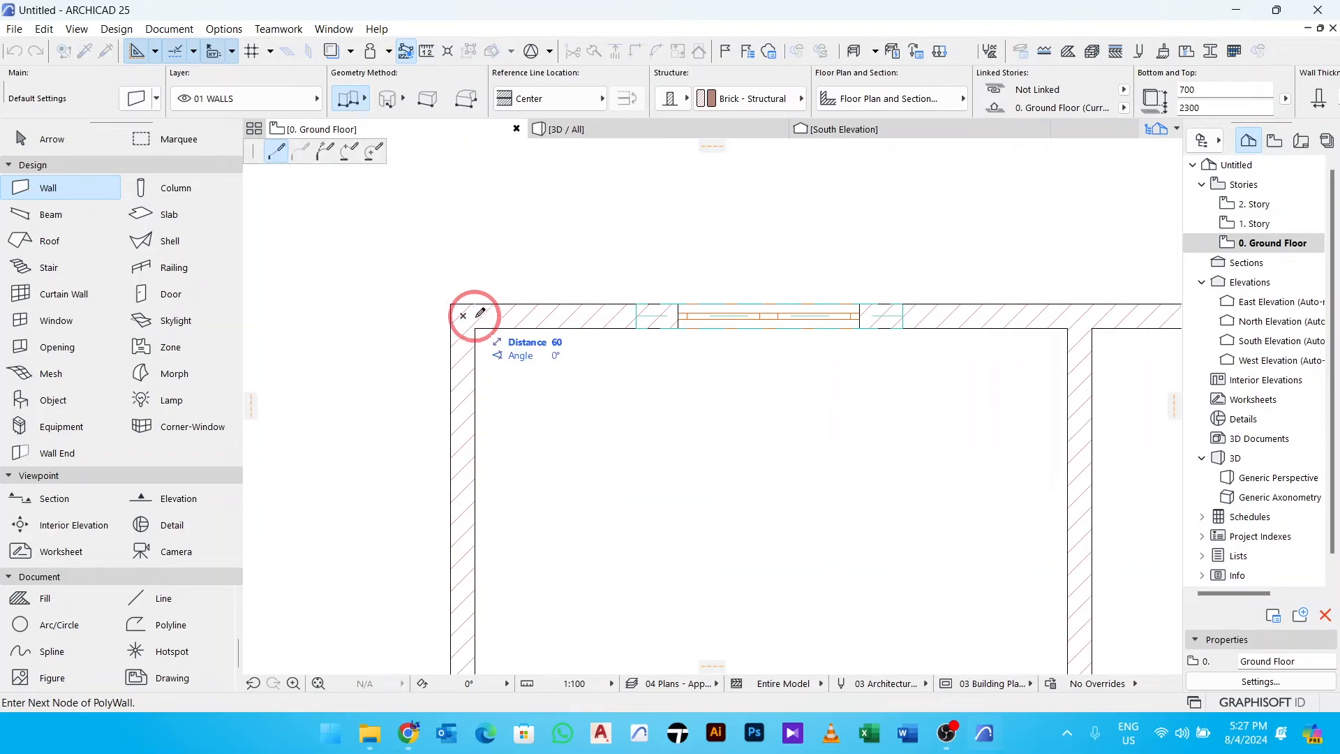
pyautogui.scroll(-5, 489, 311)
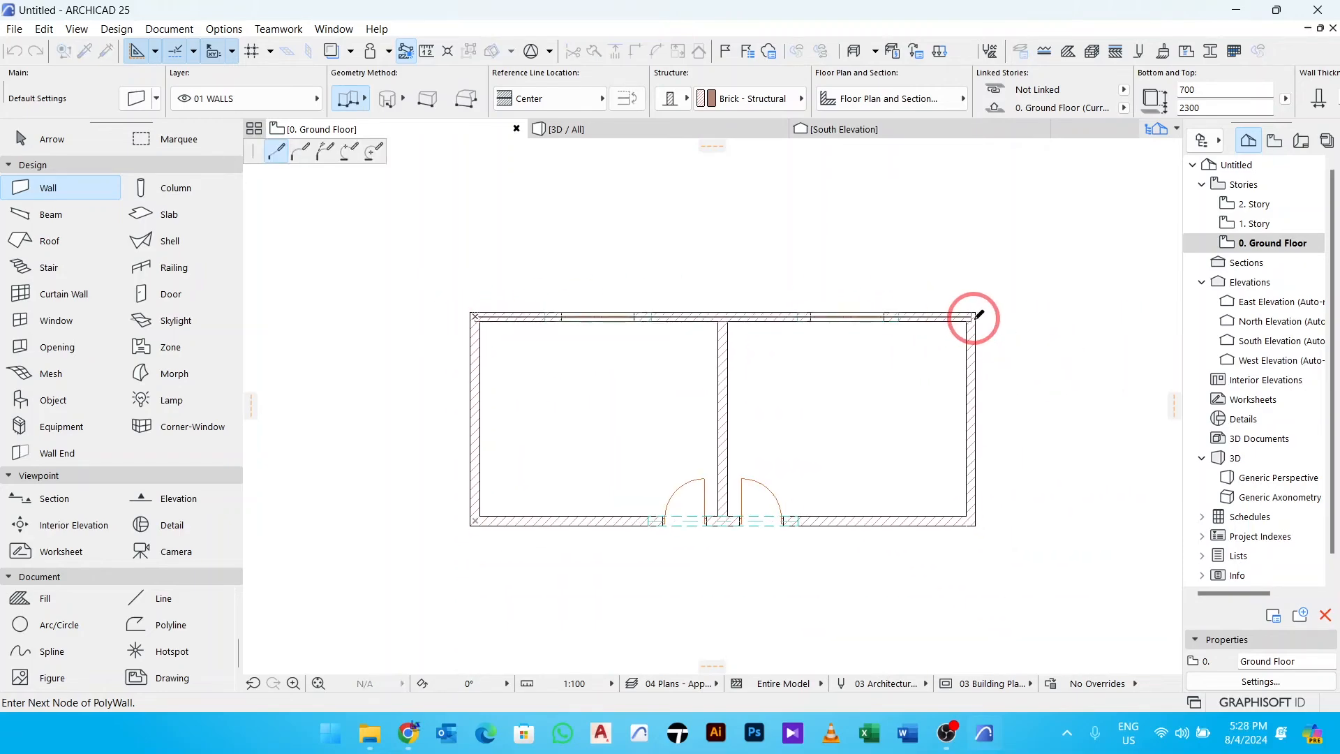
pyautogui.click(974, 318)
pyautogui.scroll(5, 975, 522)
pyautogui.click(967, 513)
pyautogui.scroll(-1, 805, 525)
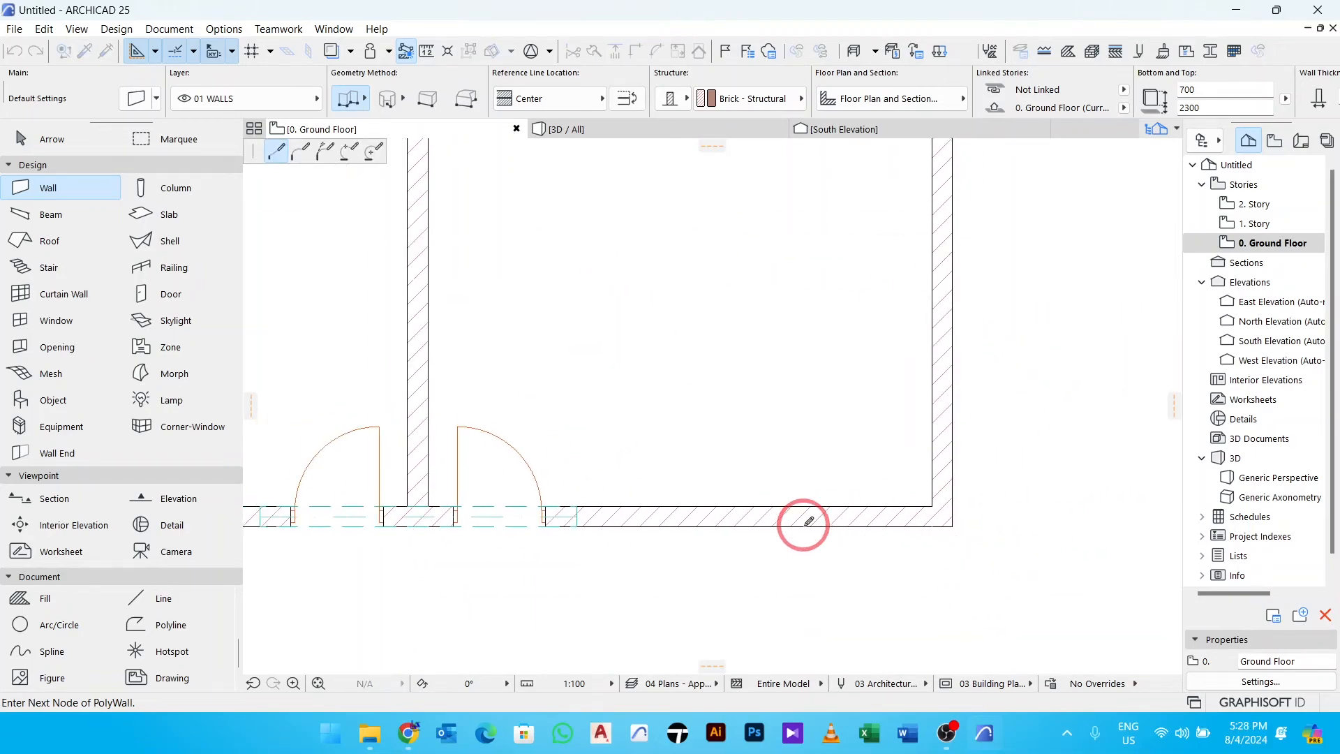
pyautogui.scroll(-2, 796, 524)
pyautogui.moveTo(743, 508); pyautogui.dragTo(1085, 490, button='middle')
pyautogui.click(530, 502)
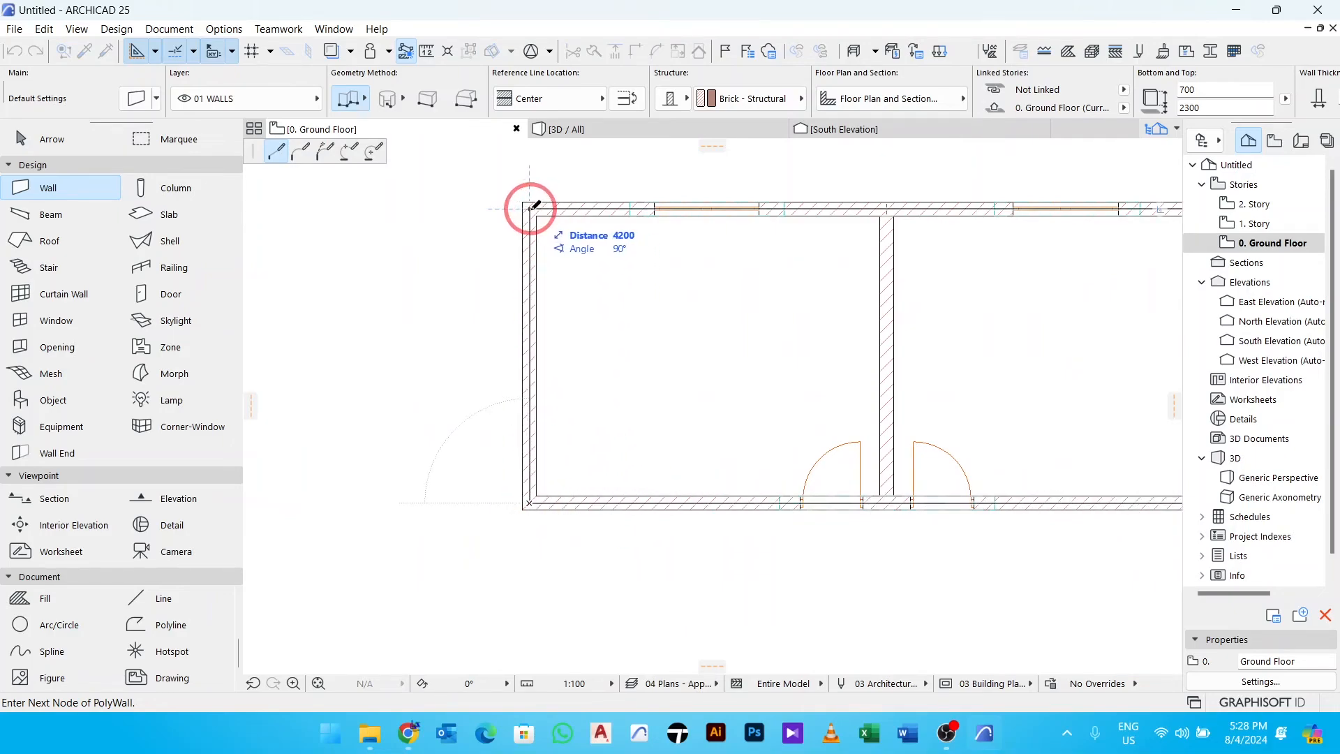
pyautogui.click(529, 207)
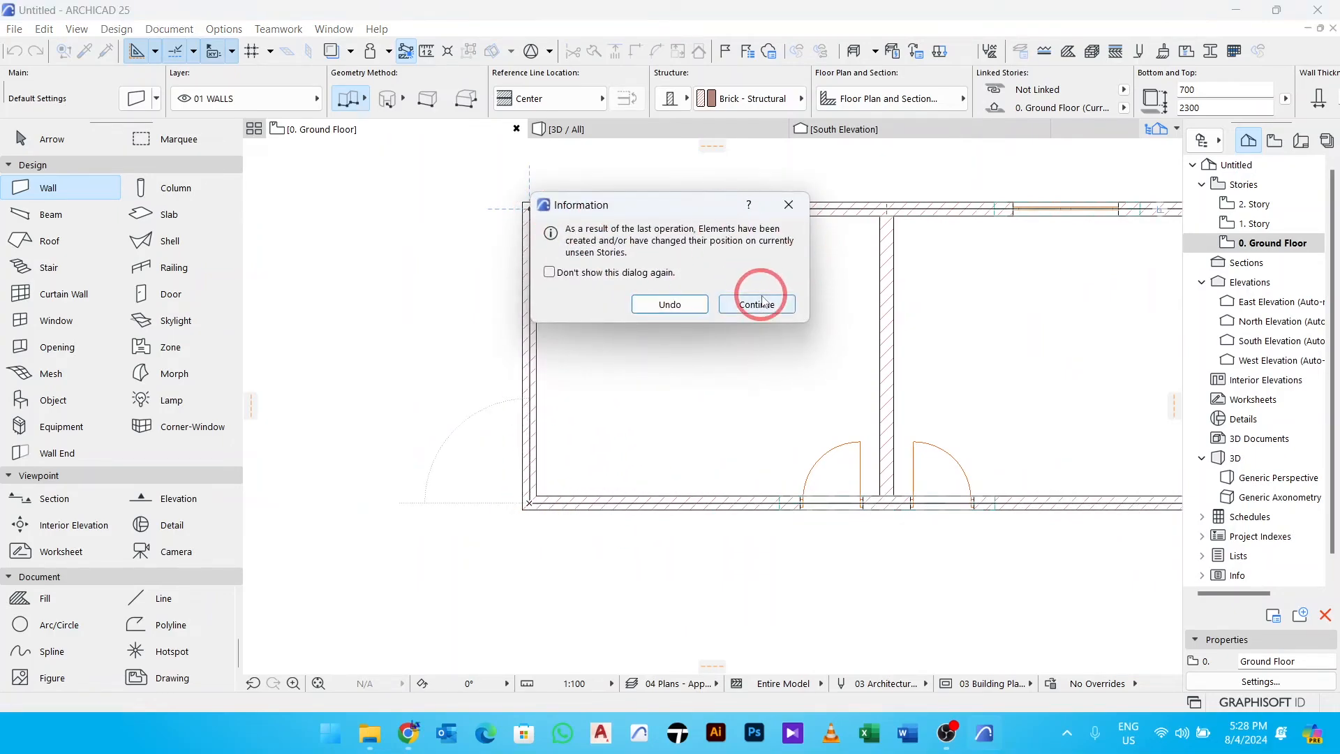
pyautogui.click(757, 305)
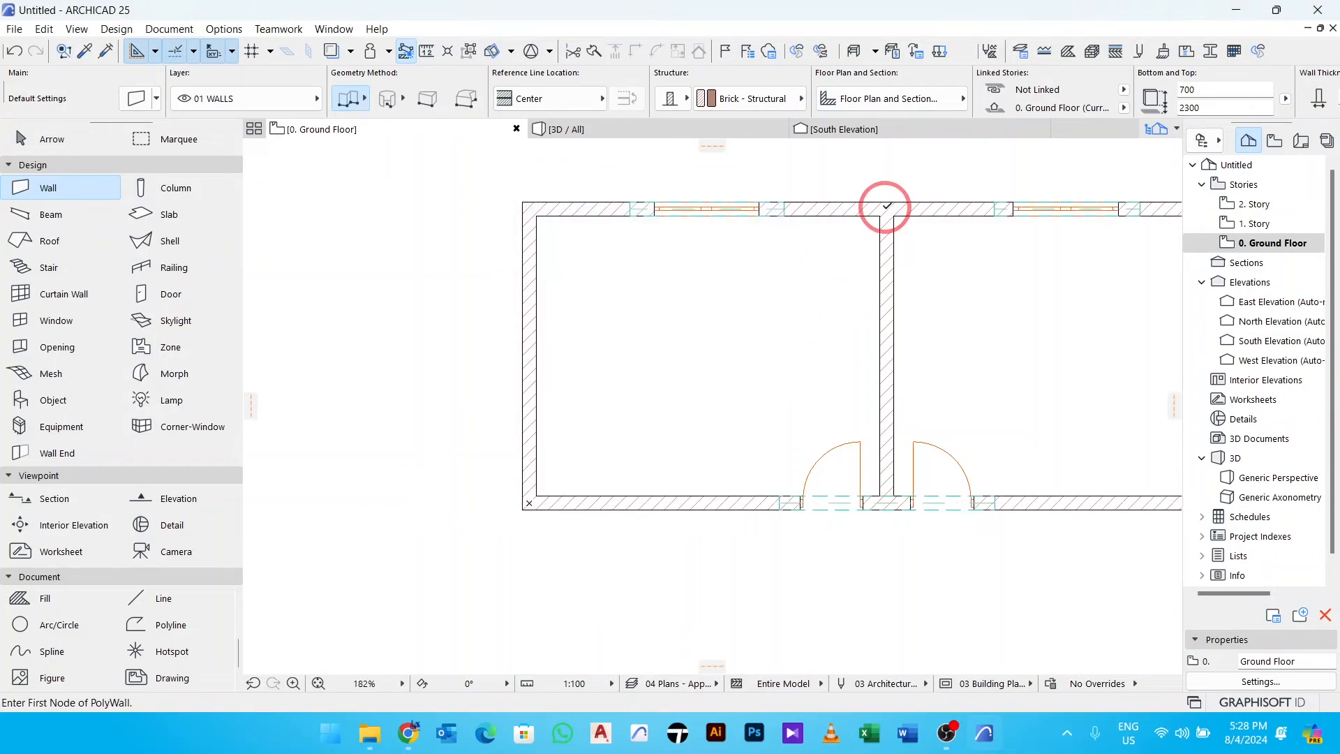
# Draw the upper partition wall over the middle wall, from the northern to the southern wall, accepting the unseen-stories notice.
pyautogui.click(886, 207)
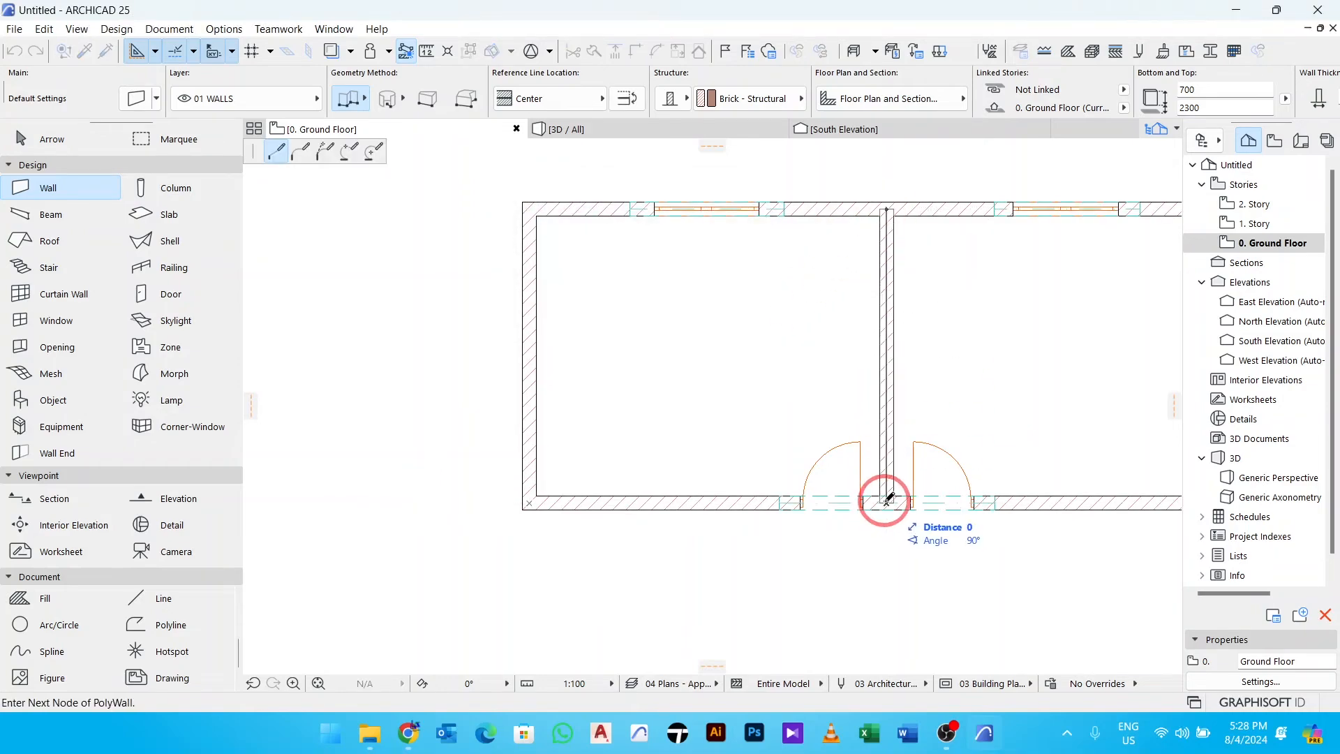
pyautogui.doubleClick(886, 498)
pyautogui.click(754, 301)
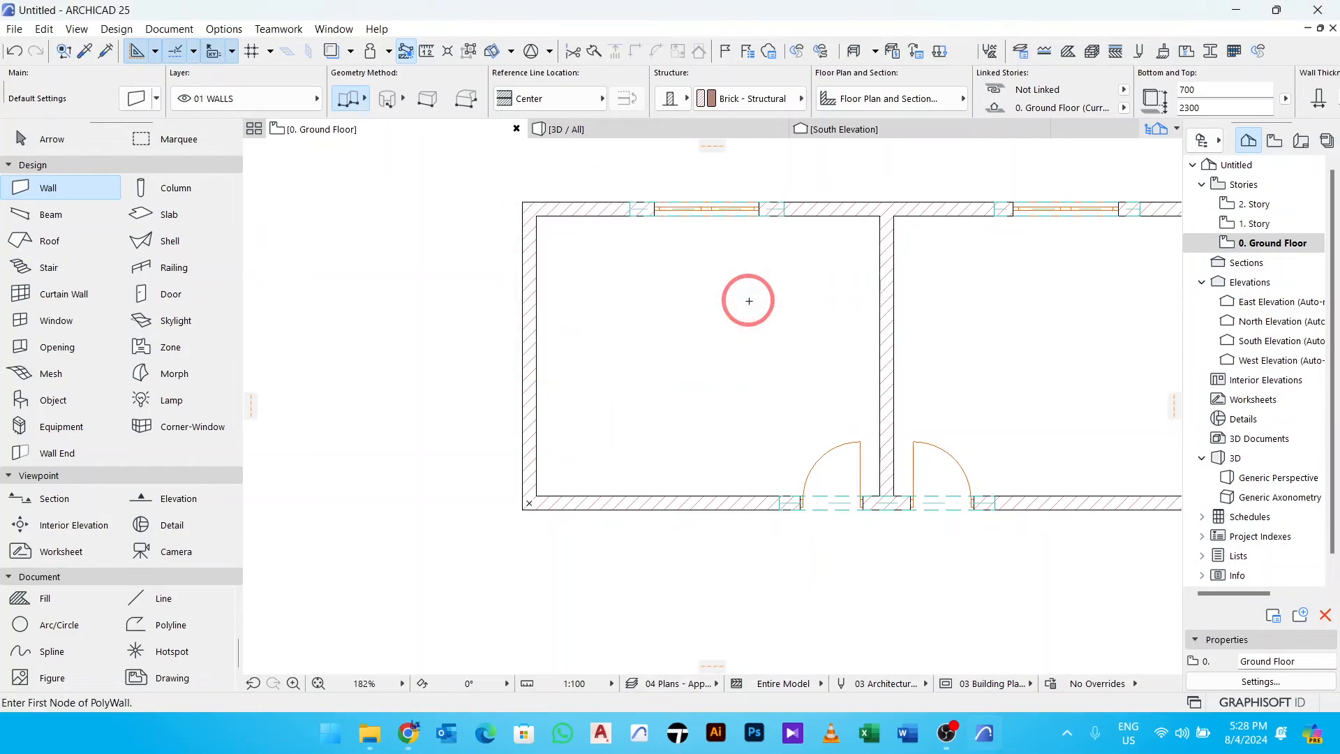
# In the 3D view, set all five upper walls to 900 mm height and 2100 mm bottom offset, and deselect them.
pyautogui.click(587, 131)
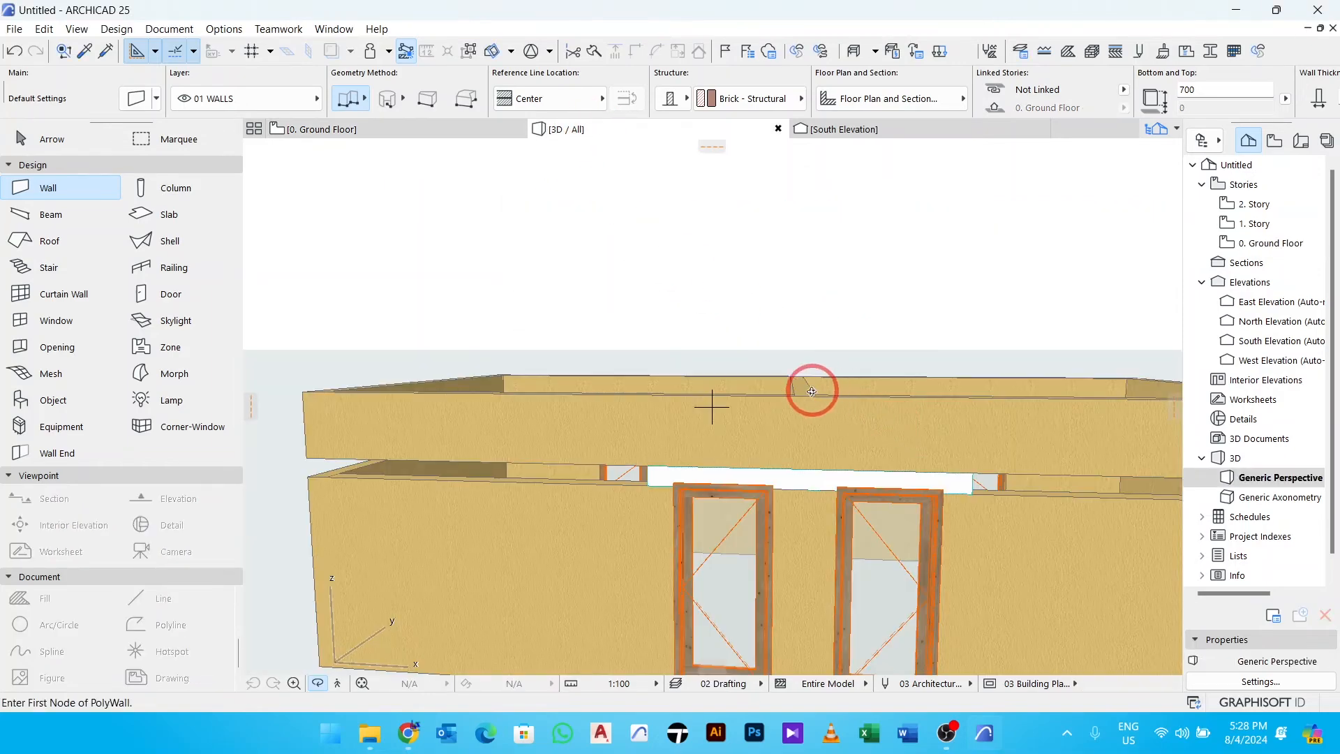
pyautogui.scroll(-5, 783, 383)
pyautogui.keyDown('shift'); pyautogui.moveTo(634, 407); pyautogui.dragTo(657, 497, button='middle'); pyautogui.keyUp('shift')
pyautogui.moveTo(701, 495); pyautogui.dragTo(604, 493, button='middle')
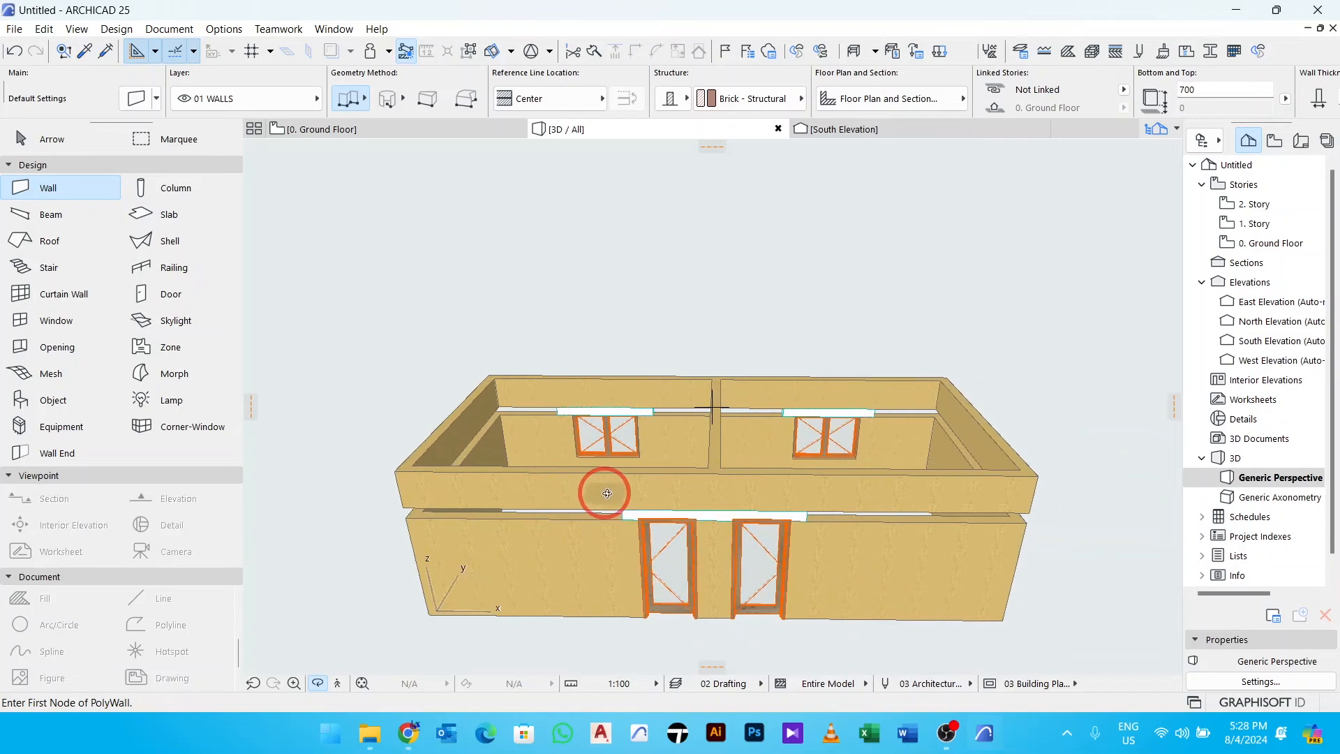
pyautogui.press('Escape')
pyautogui.press('Escape')
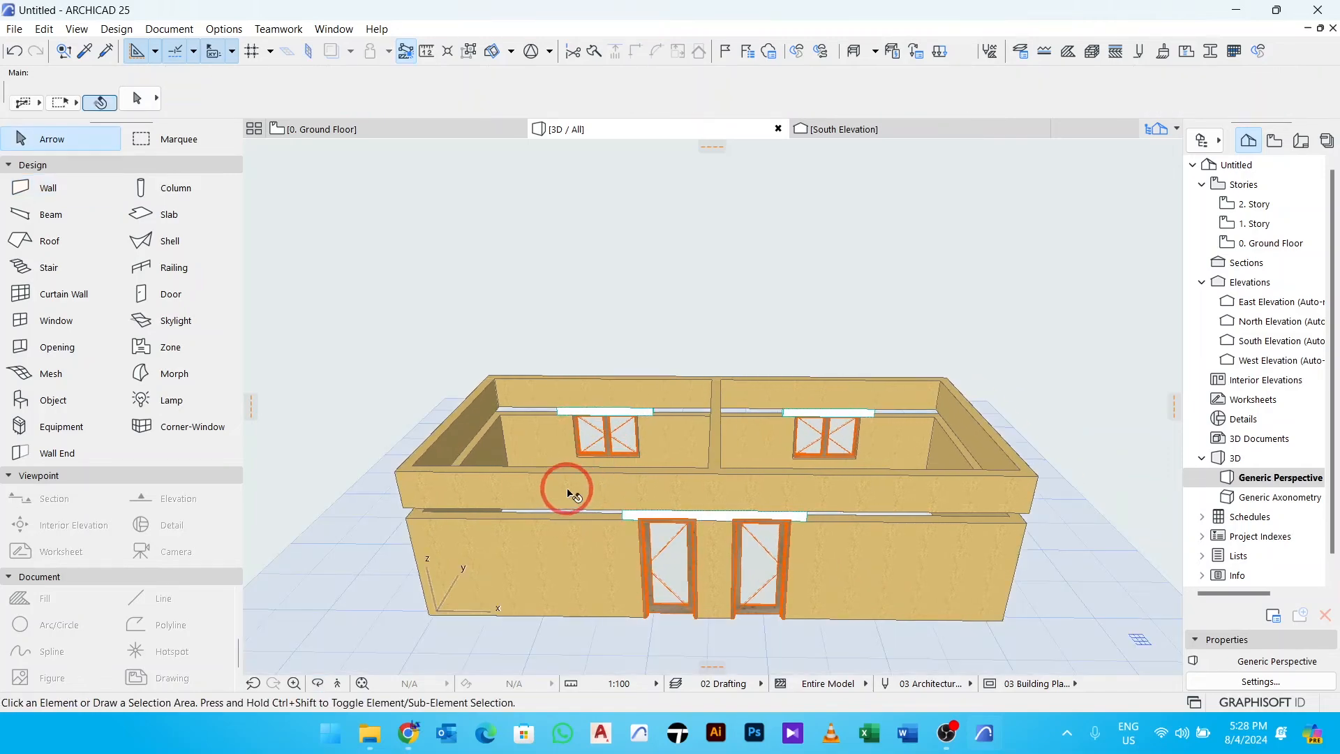
pyautogui.click(567, 496)
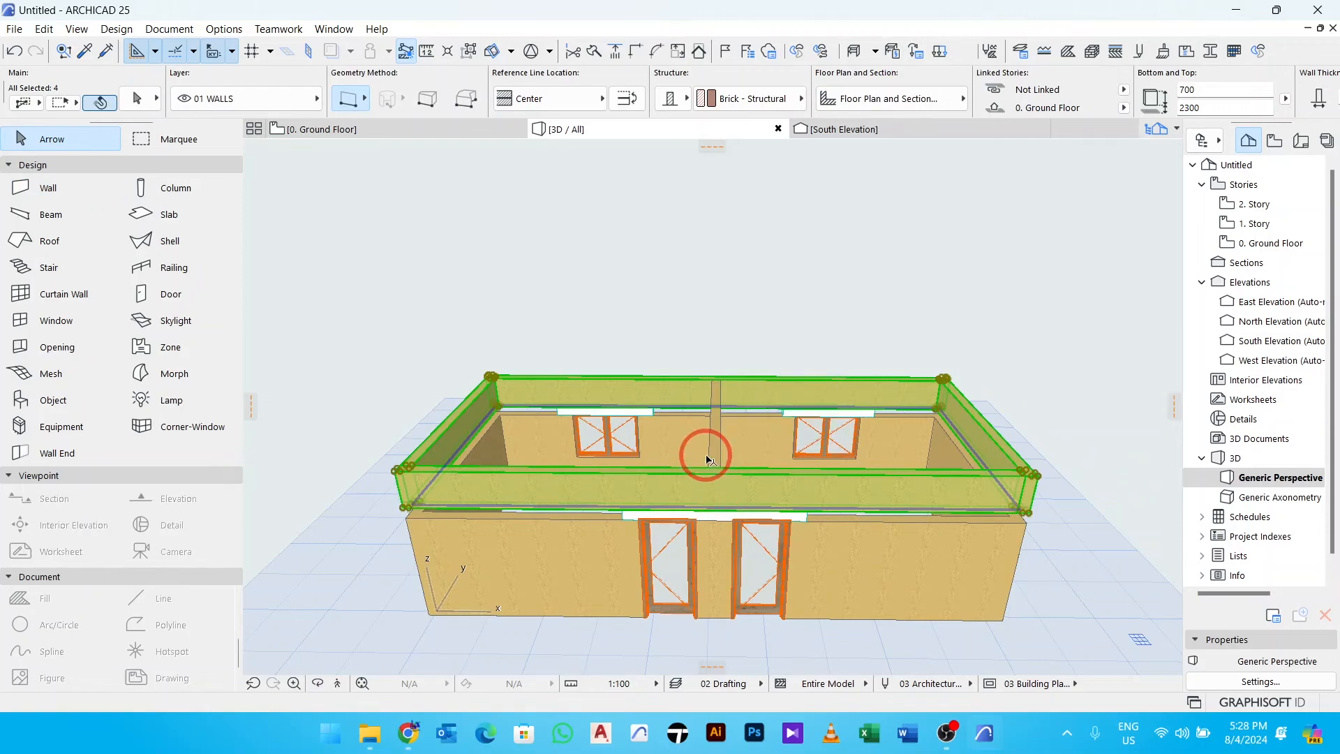
pyautogui.moveTo(719, 445)
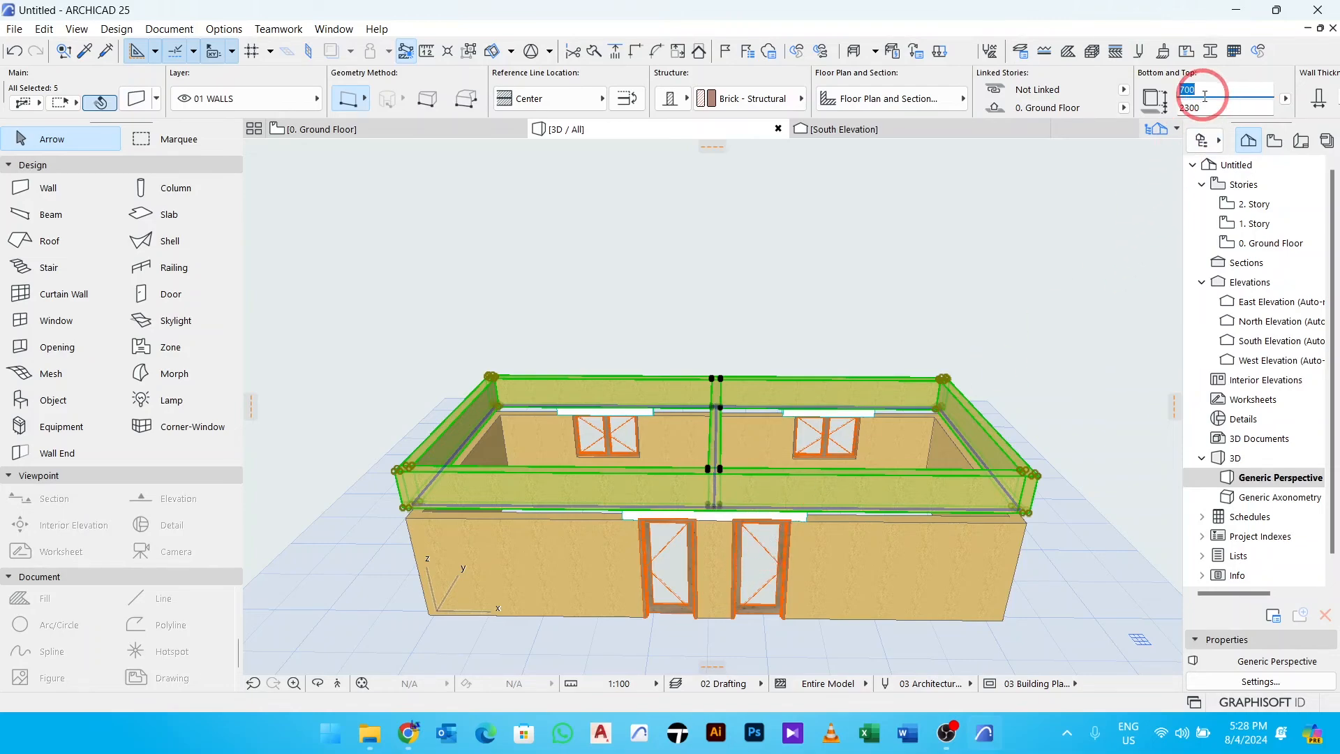
pyautogui.press('Return')
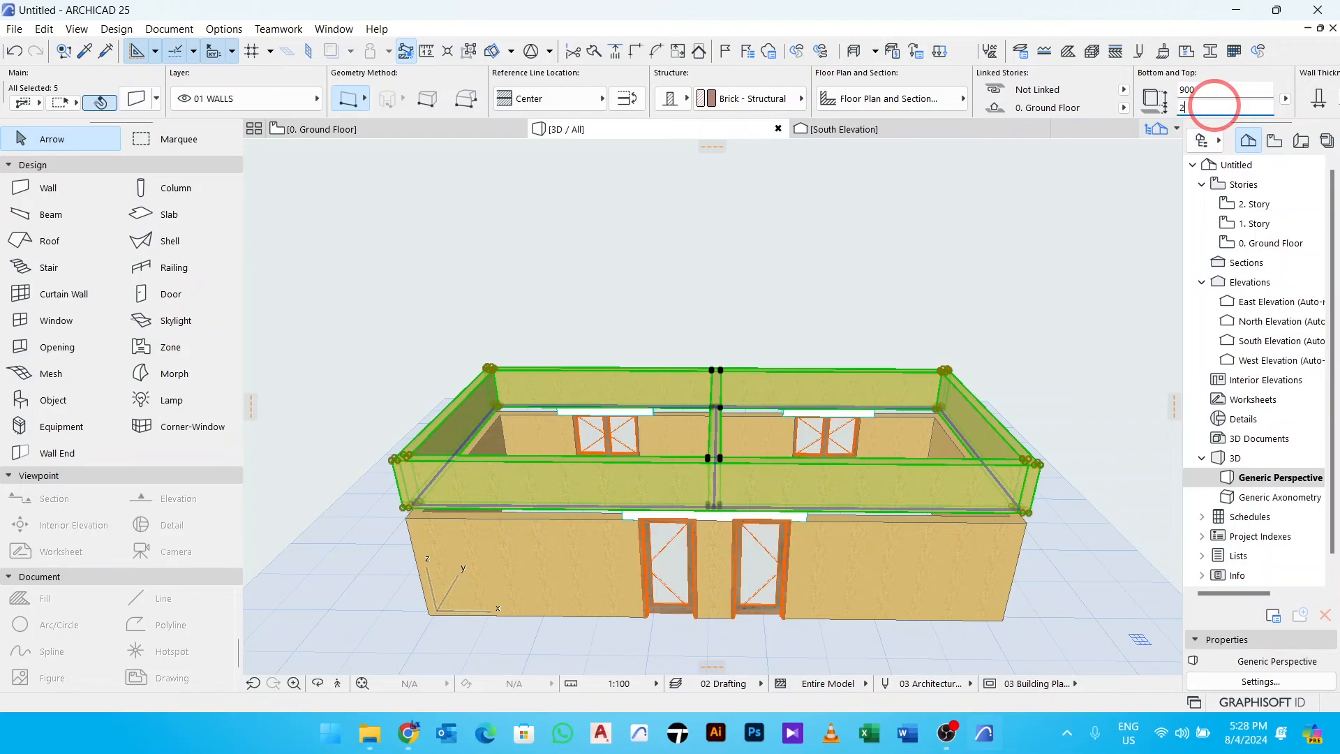
pyautogui.press('Return')
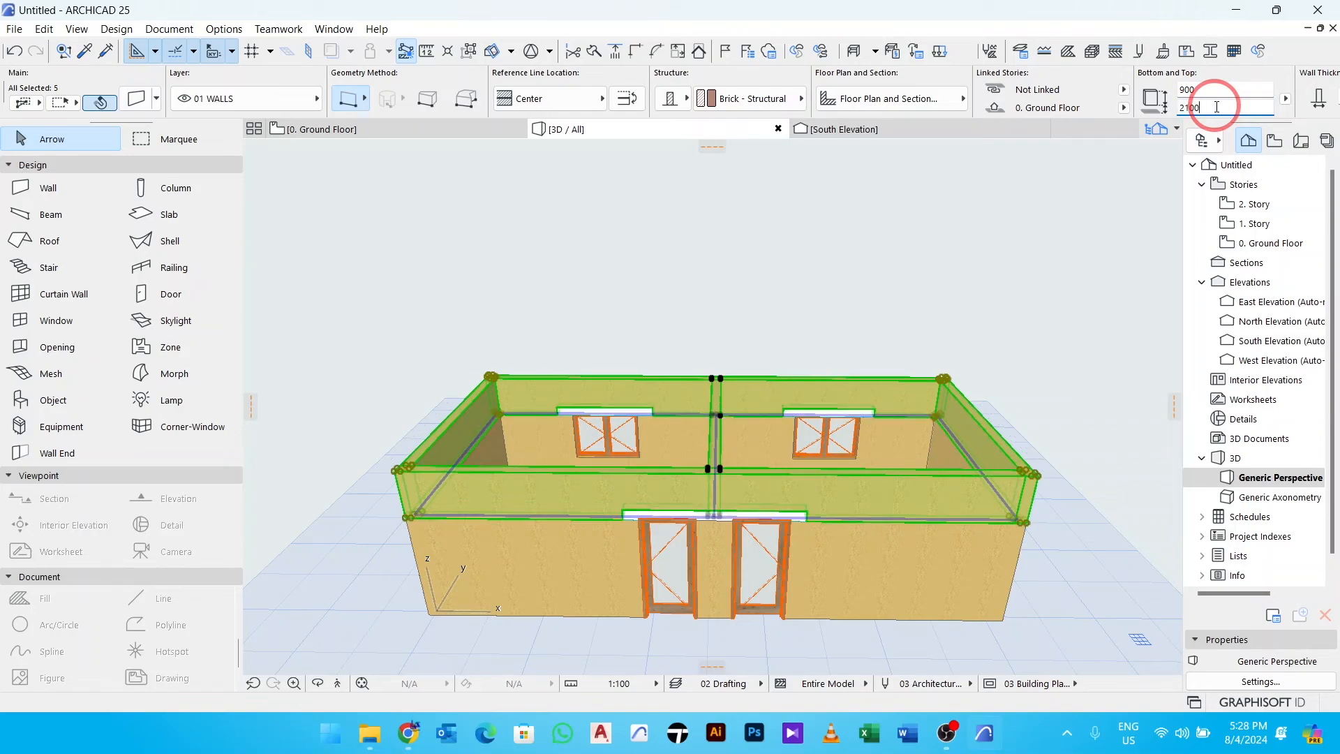
pyautogui.click(1041, 370)
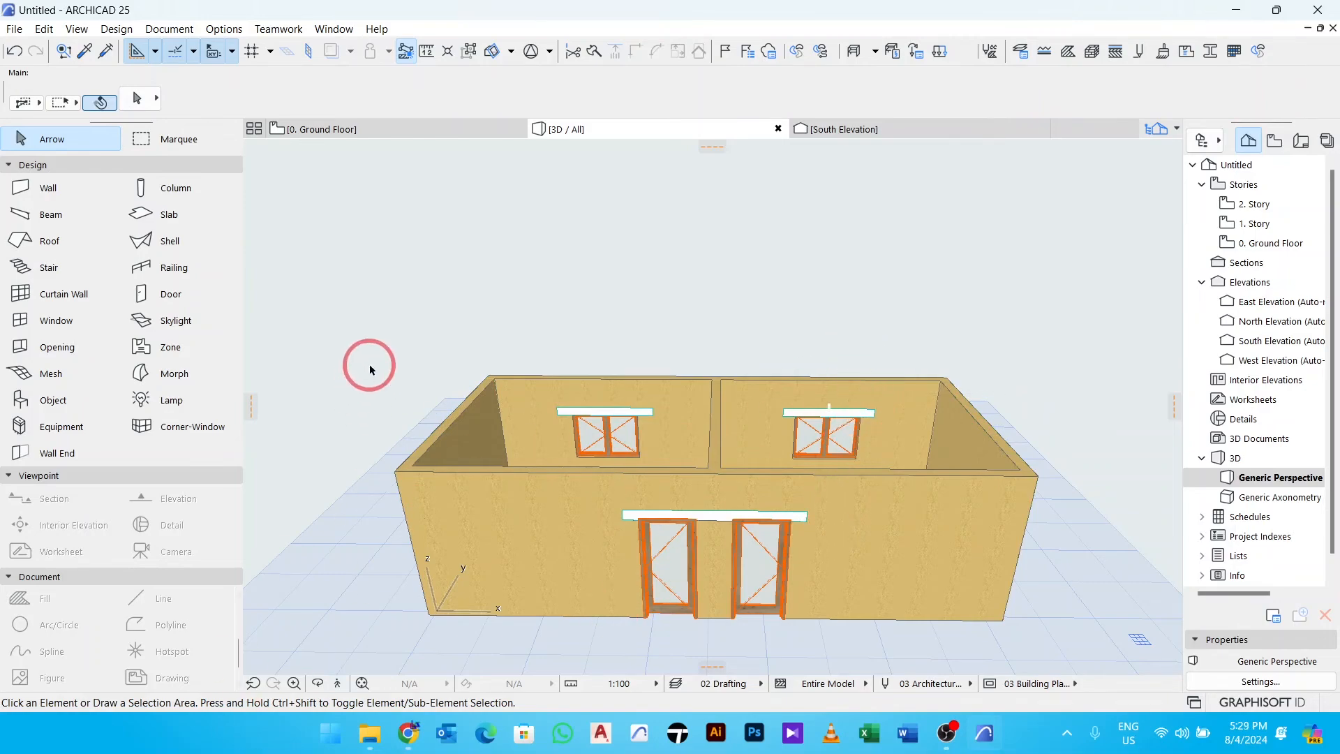
# Examine the closed-up walls from another angle in 3D and try to select the beam over the doors.
pyautogui.press('o')
pyautogui.moveTo(790, 509); pyautogui.dragTo(977, 543)
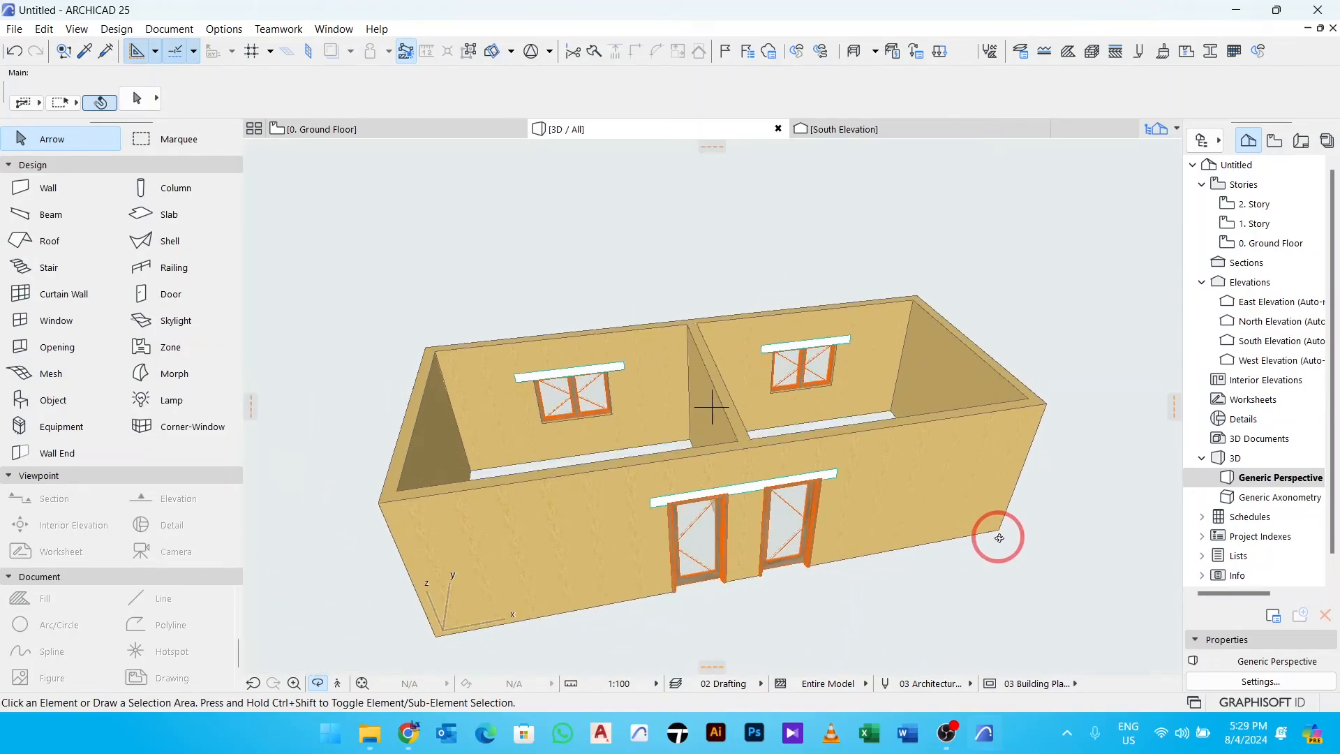
pyautogui.press('Escape')
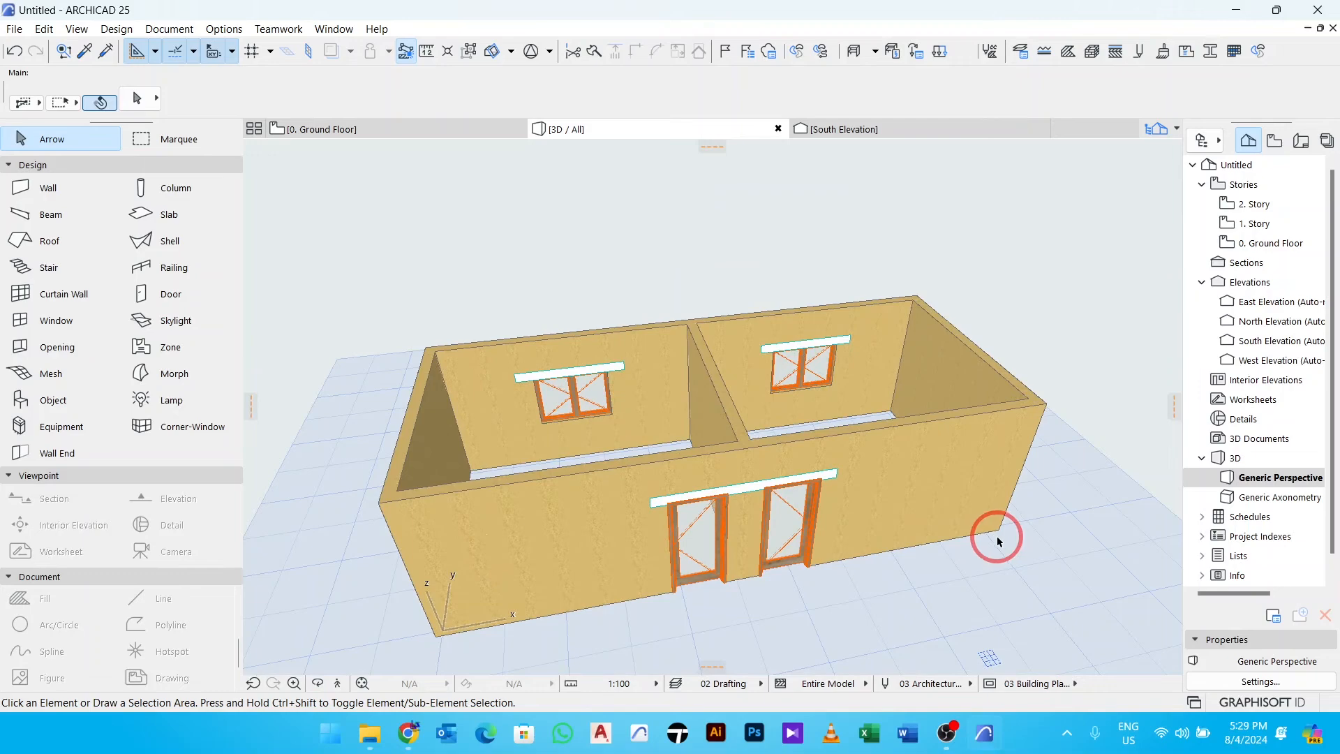
pyautogui.click(826, 478)
pyautogui.scroll(2, 831, 477)
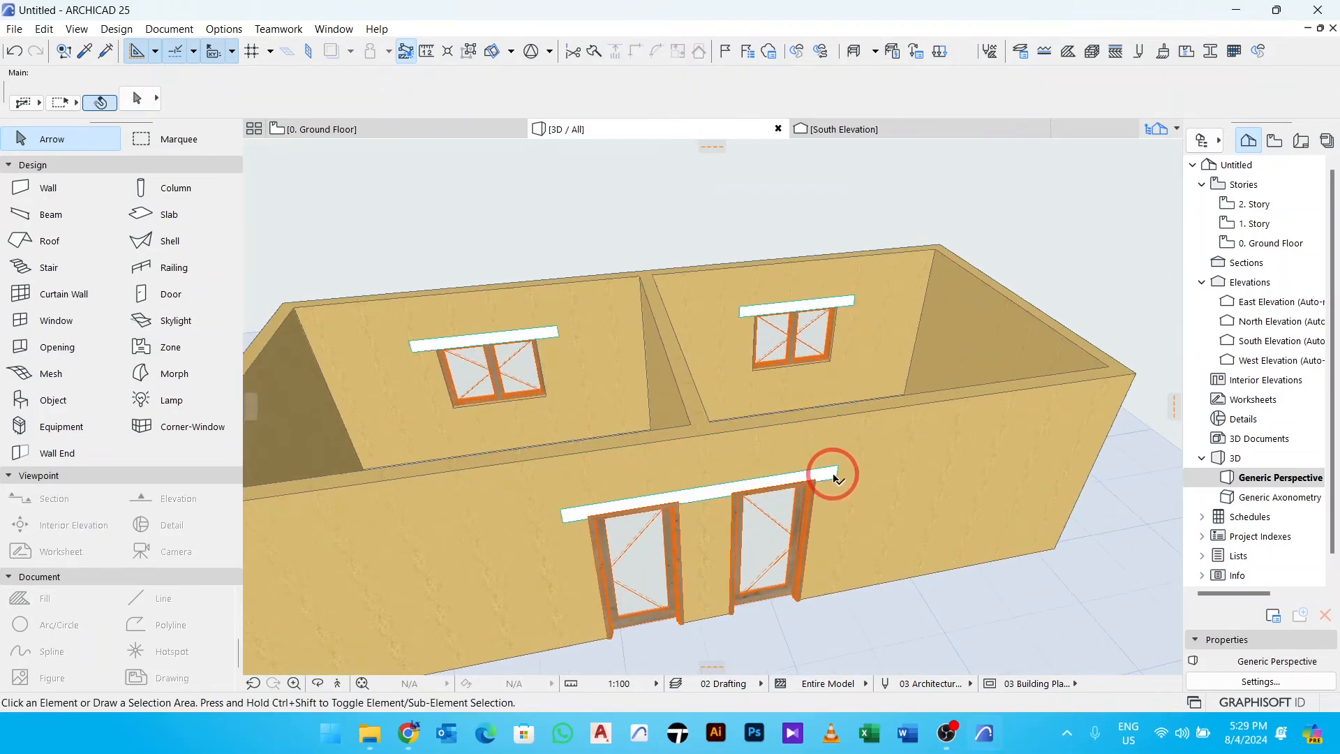
pyautogui.press('Escape')
pyautogui.click(834, 476)
pyautogui.press('Escape')
pyautogui.scroll(3, 825, 479)
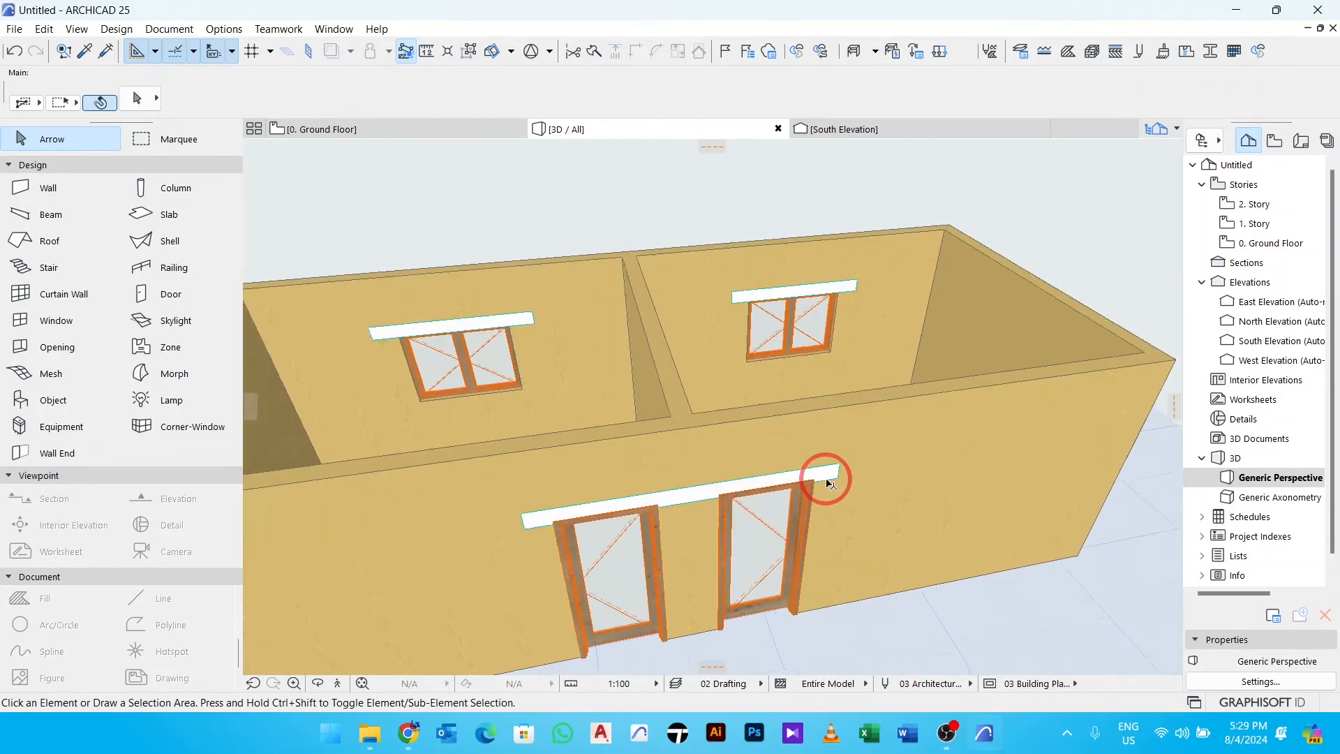
pyautogui.click(825, 480)
pyautogui.press('Escape')
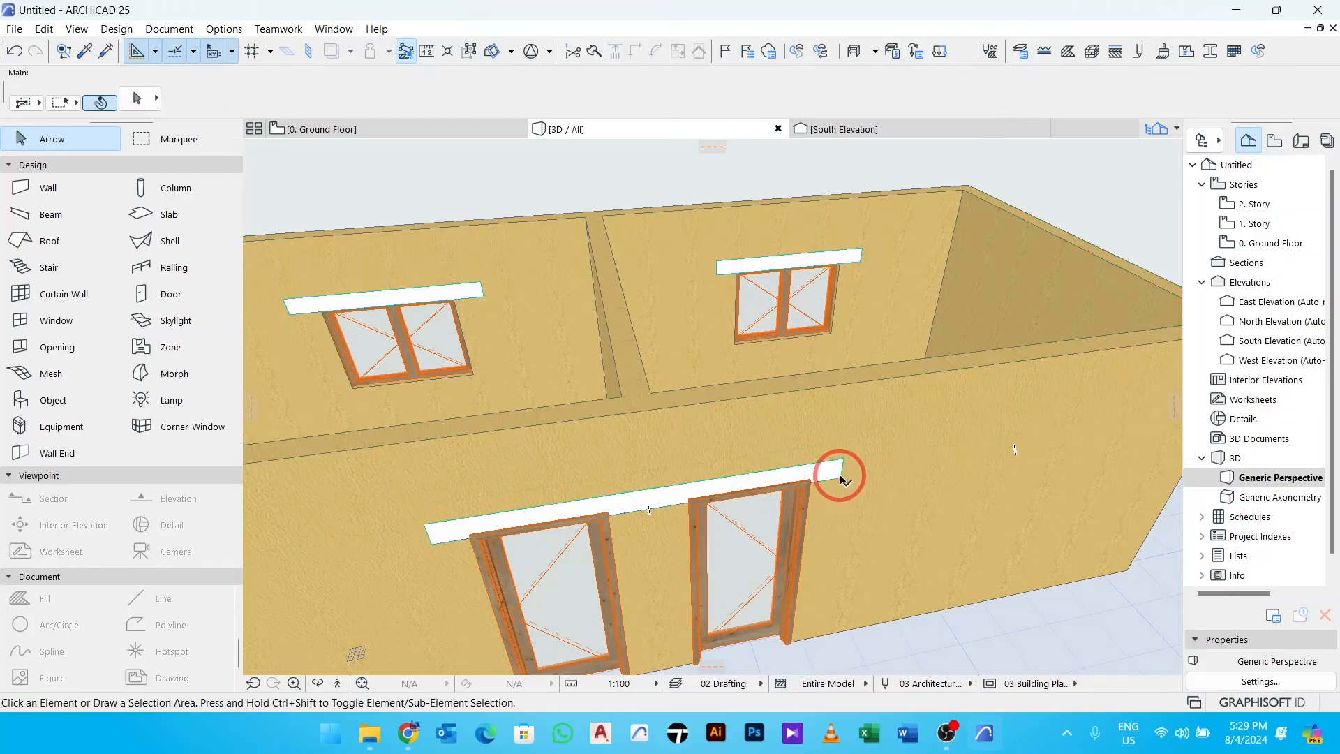
# On the ground floor plan, select the beam over the doors and the two beams over the windows together.
pyautogui.click(321, 129)
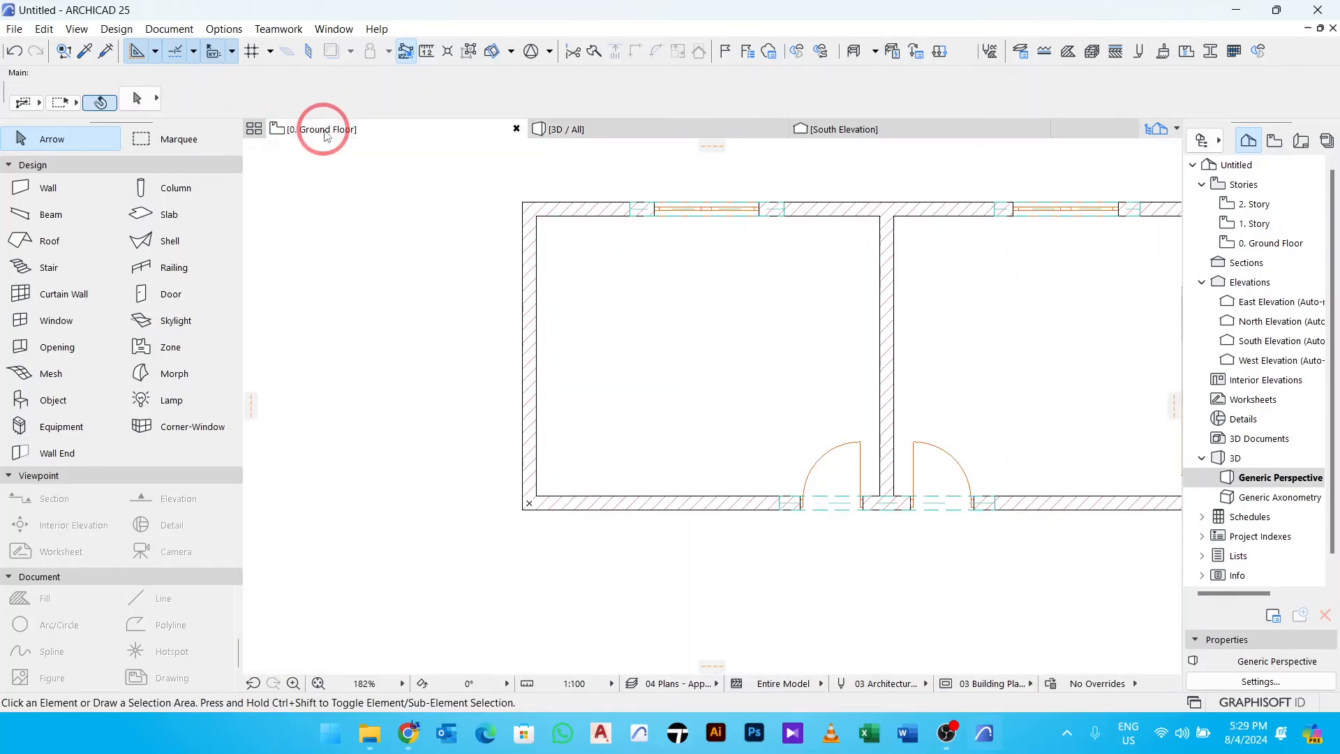
pyautogui.scroll(5, 831, 517)
pyautogui.click(814, 513)
pyautogui.press('Escape')
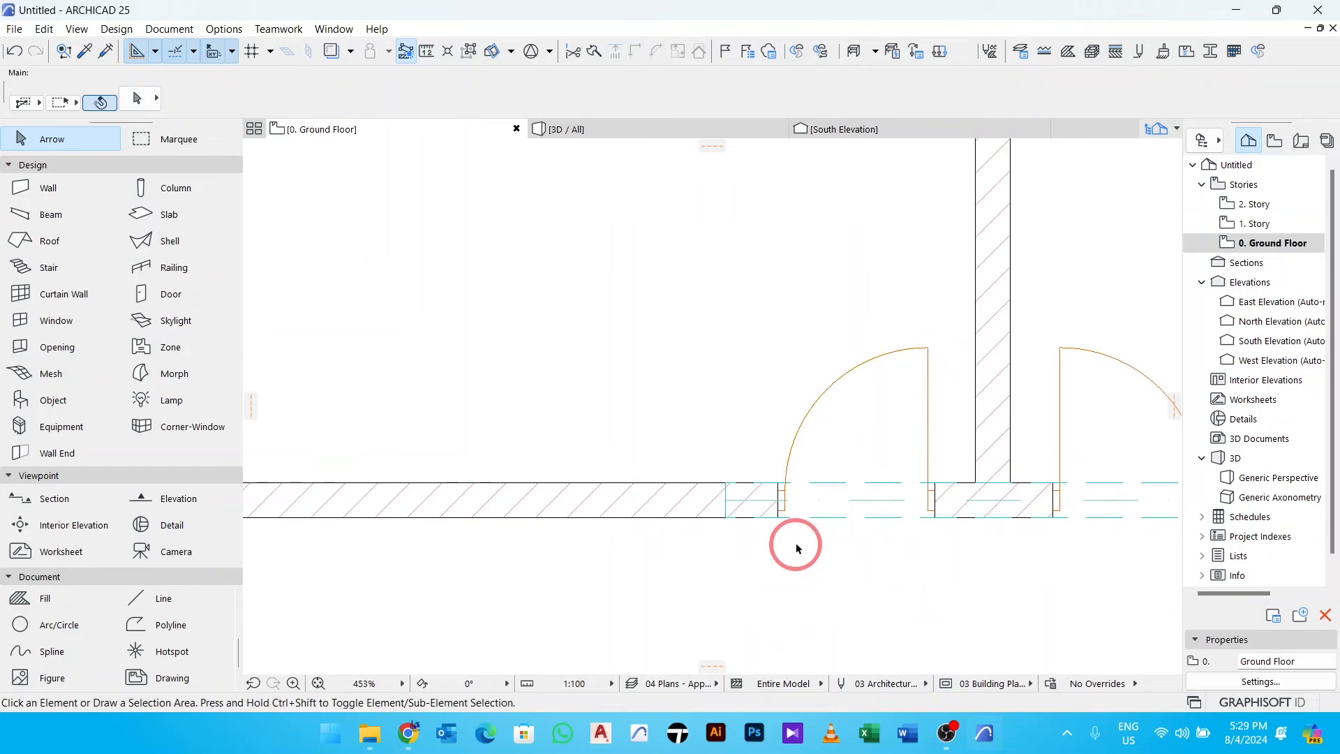
pyautogui.click(733, 524)
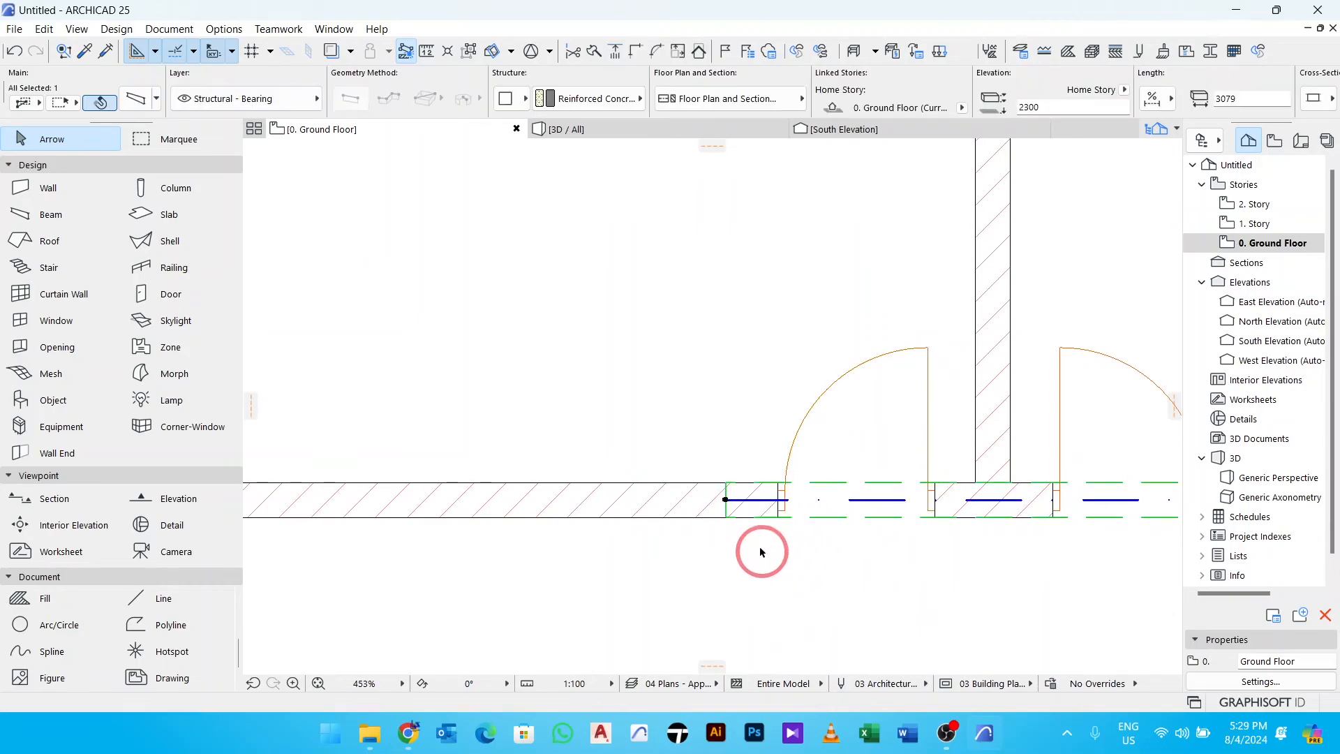
pyautogui.scroll(-8, 751, 545)
pyautogui.scroll(6, 927, 377)
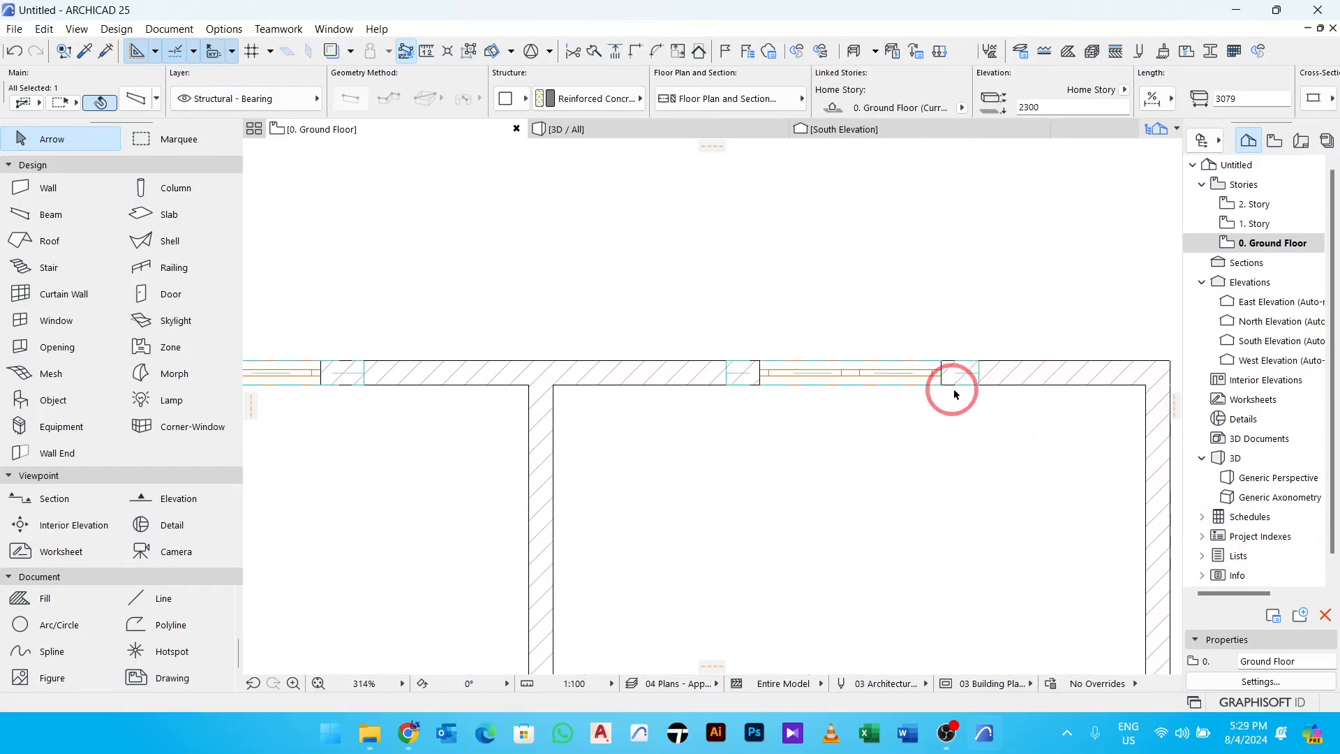
pyautogui.keyDown('shift'); pyautogui.click(974, 382); pyautogui.keyUp('shift')
pyautogui.scroll(-3, 929, 398)
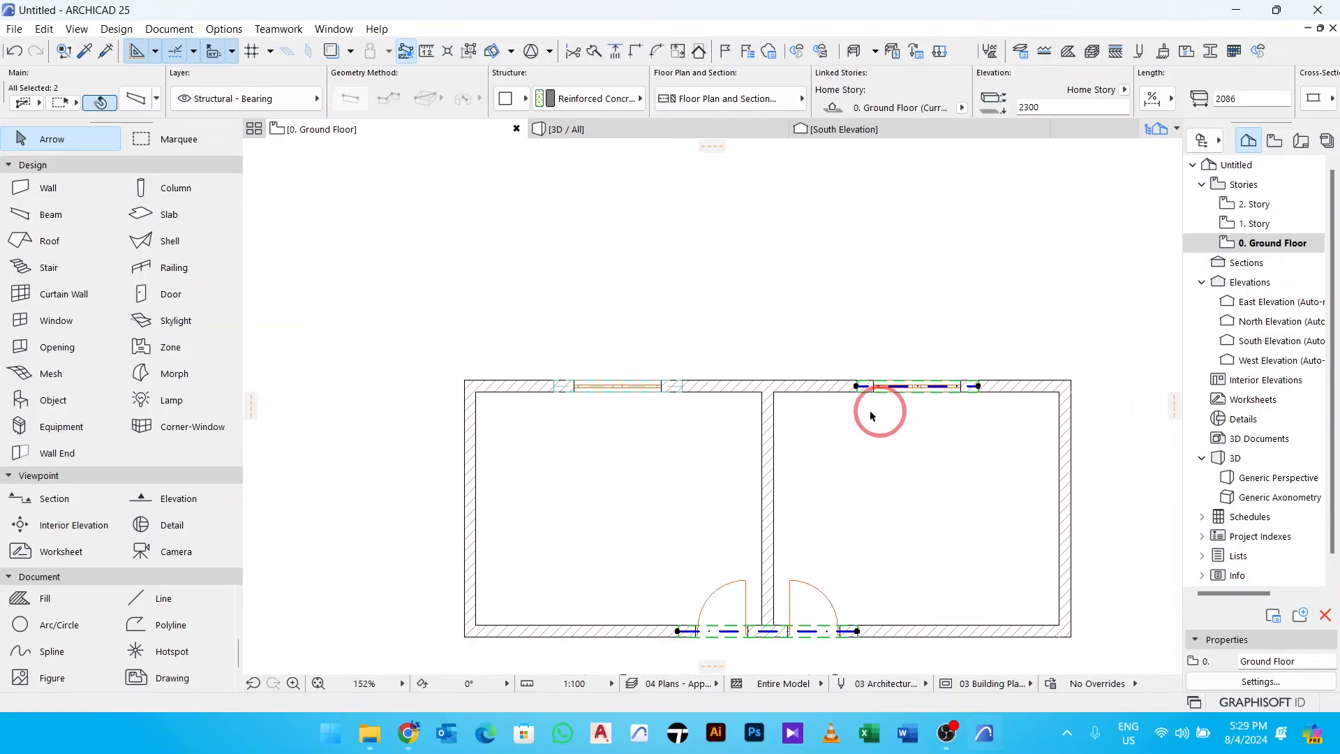
pyautogui.scroll(3, 656, 390)
pyautogui.keyDown('shift'); pyautogui.click(722, 394); pyautogui.keyUp('shift')
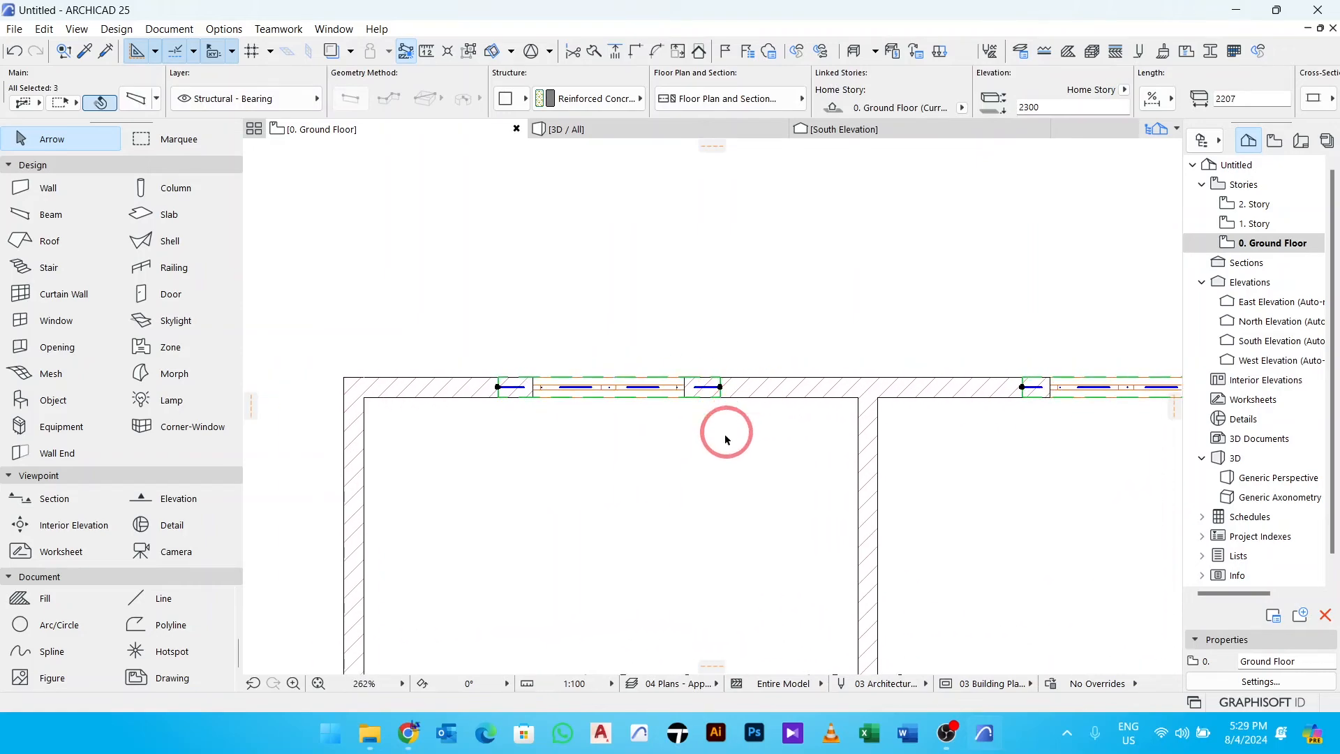
pyautogui.scroll(-6, 768, 423)
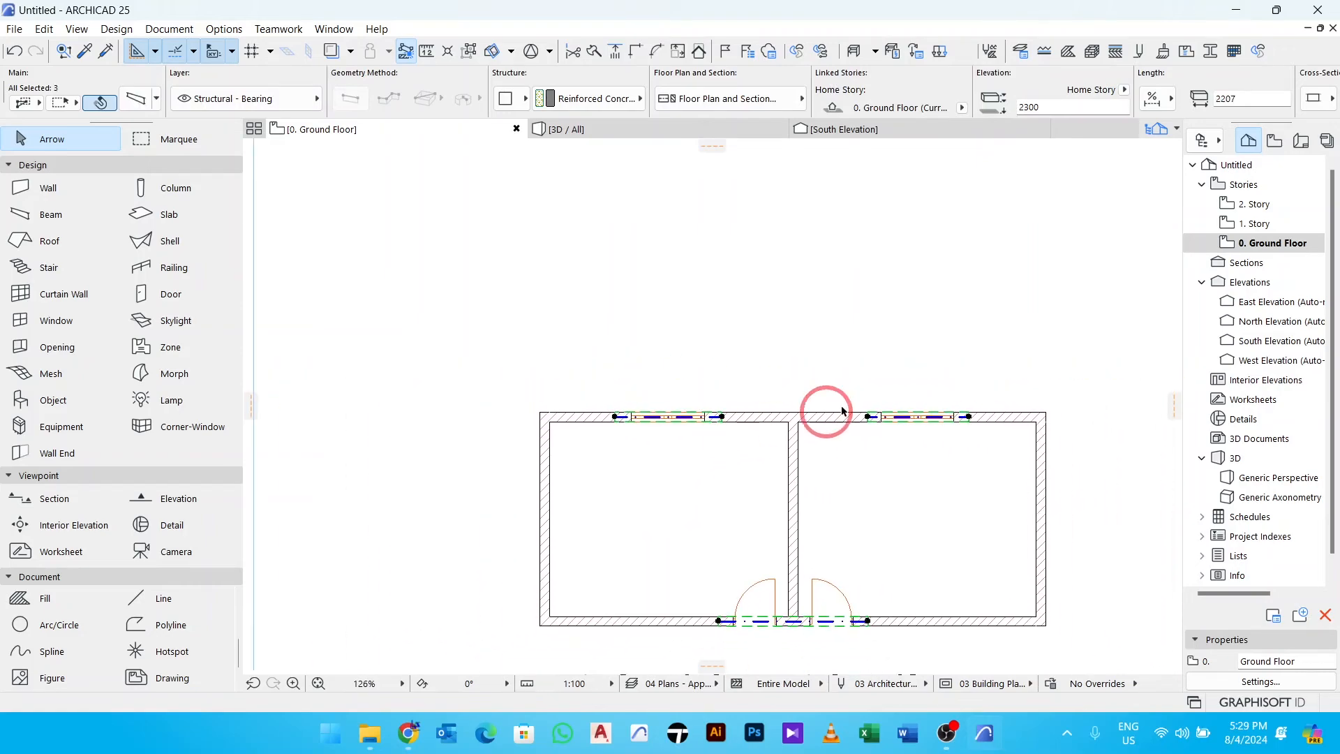
# Override the surfaces of the three selected beams with Stucco - Yellow Rough and deselect them.
pyautogui.click(133, 98)
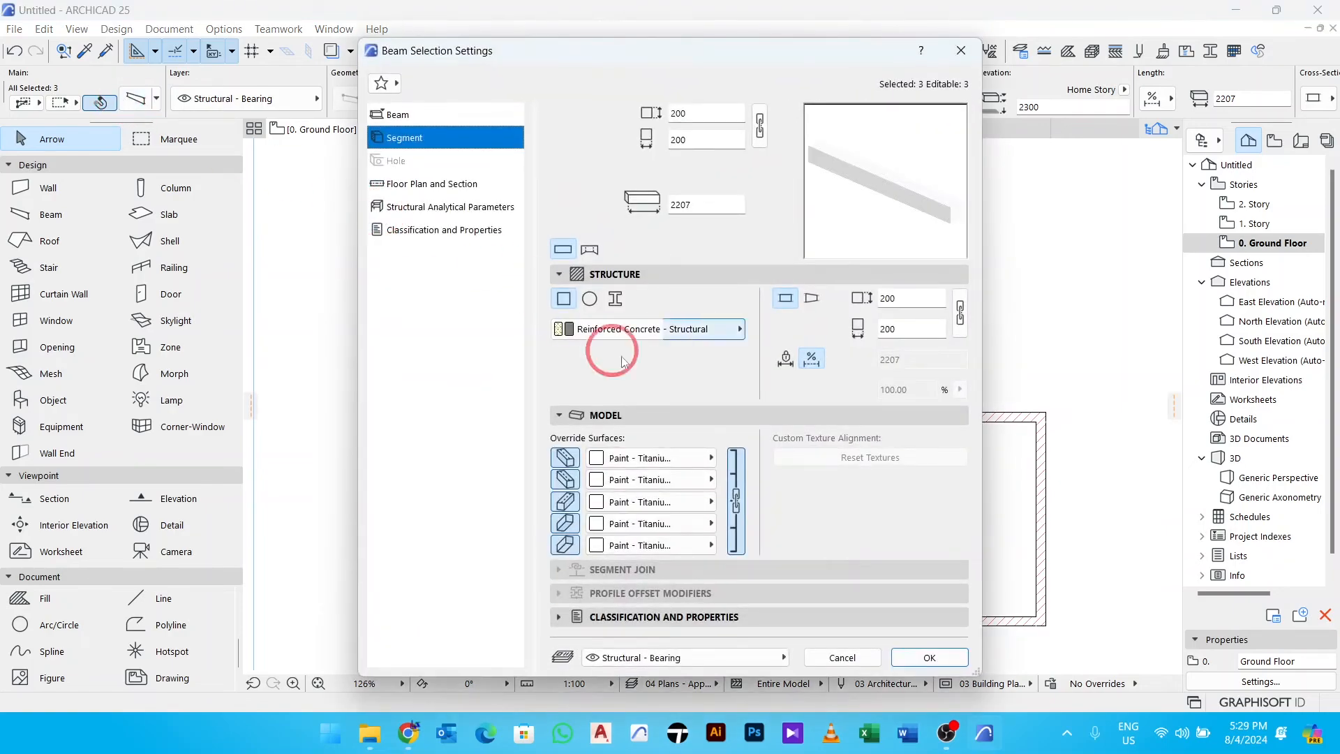
pyautogui.click(698, 459)
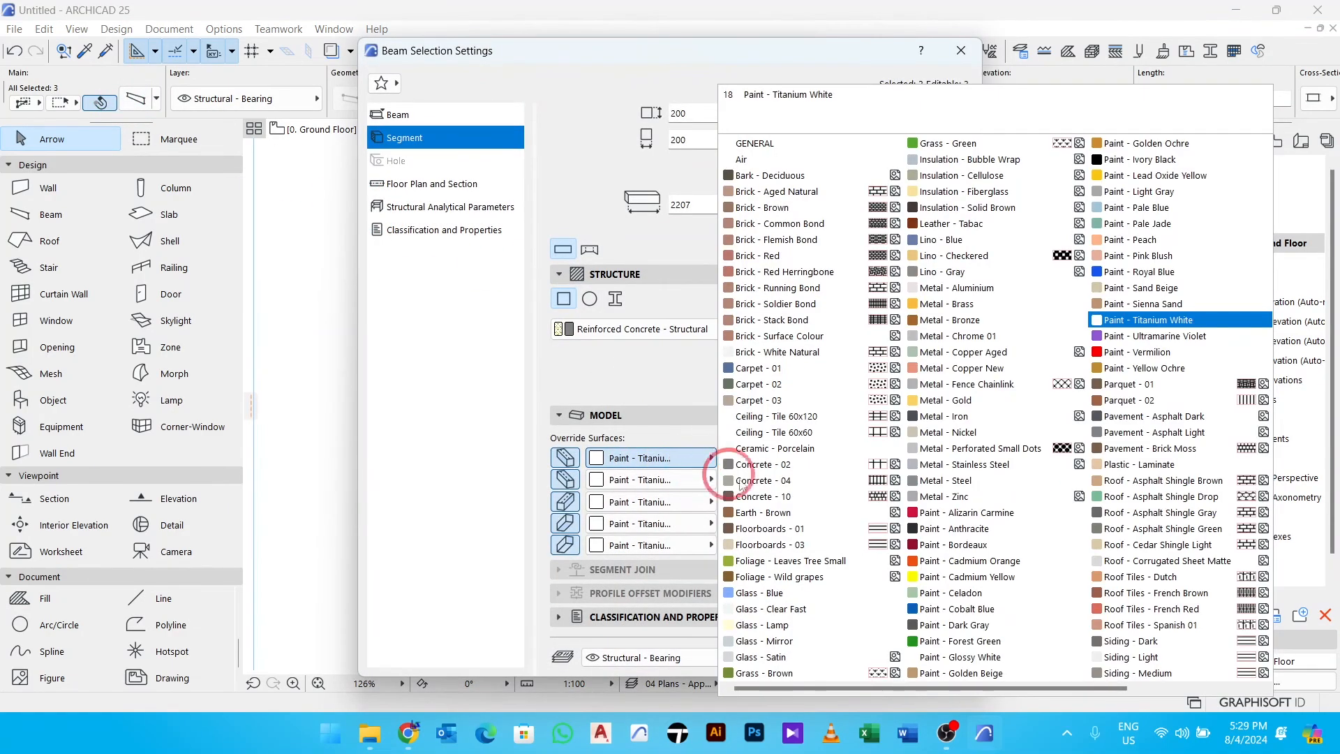
pyautogui.click(1119, 561)
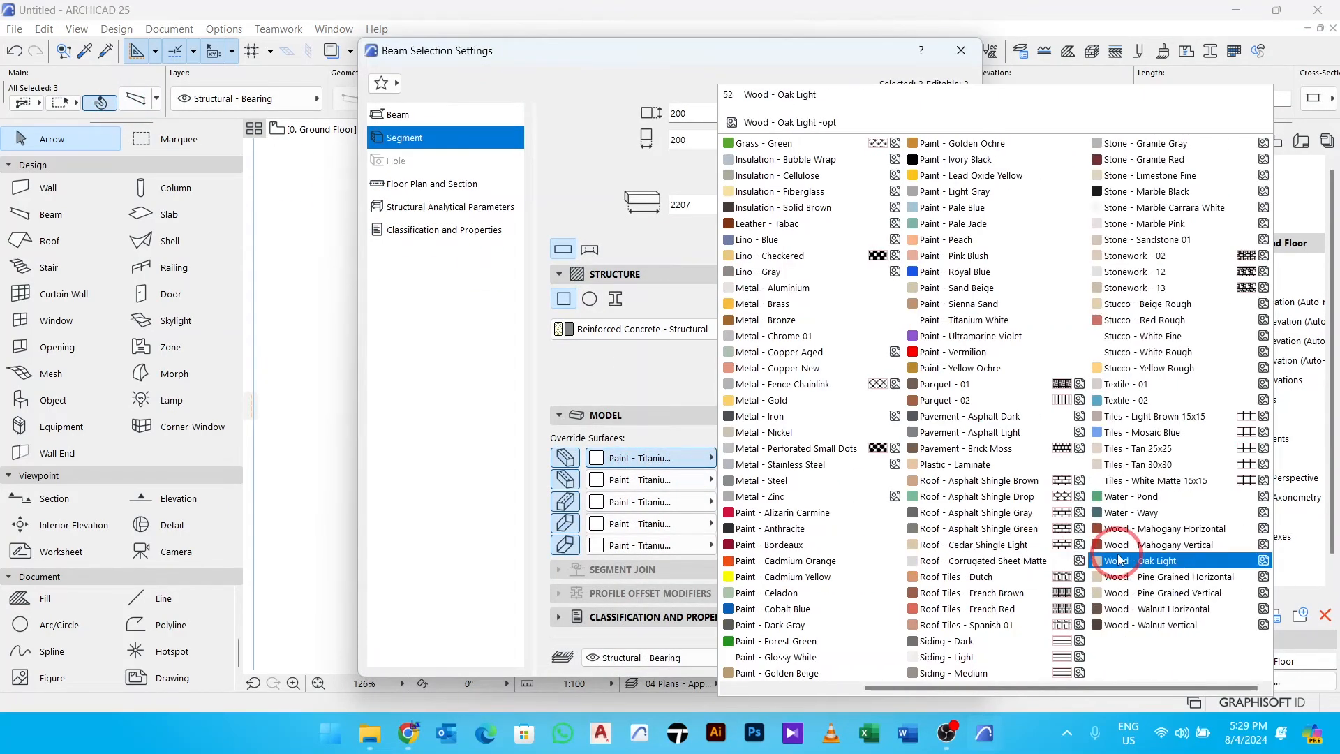
pyautogui.click(1162, 368)
pyautogui.click(933, 656)
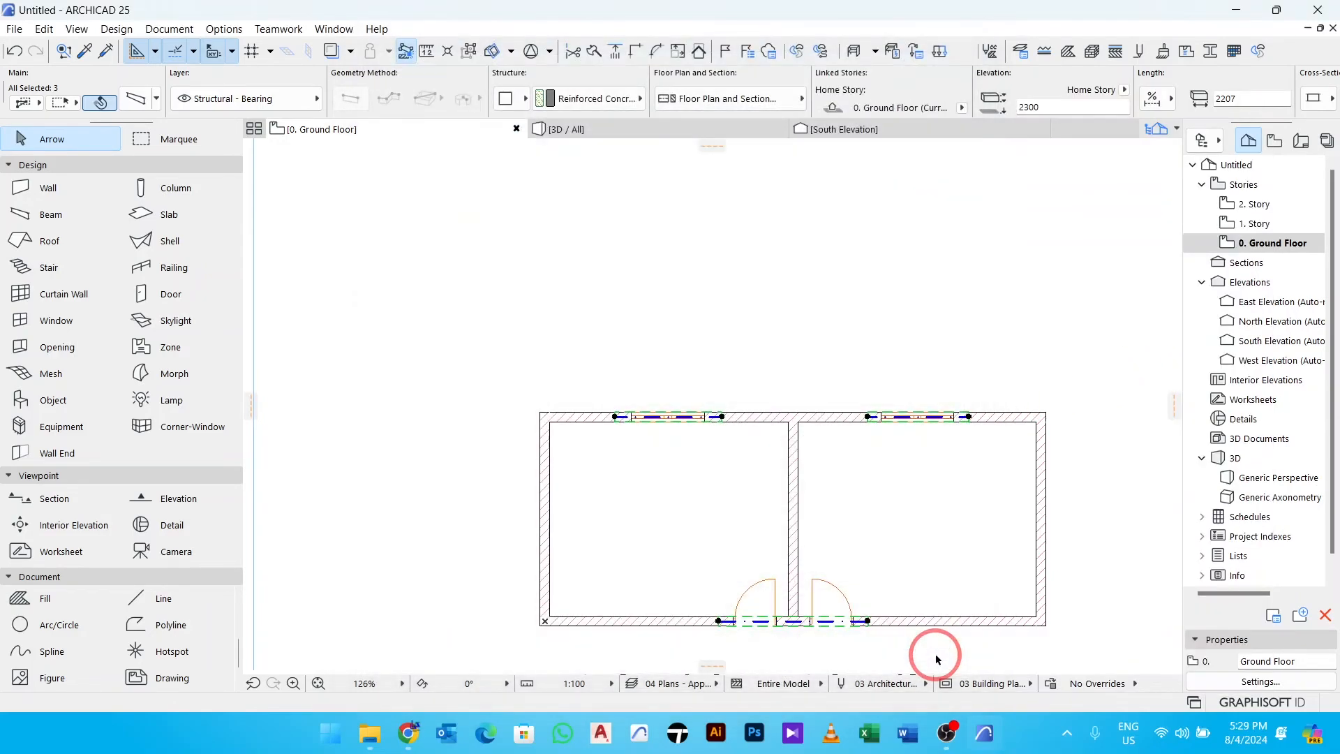
pyautogui.click(1126, 445)
# Check the beams' surface finish against the walls in the 3D view and in the South Elevation.
pyautogui.click(566, 129)
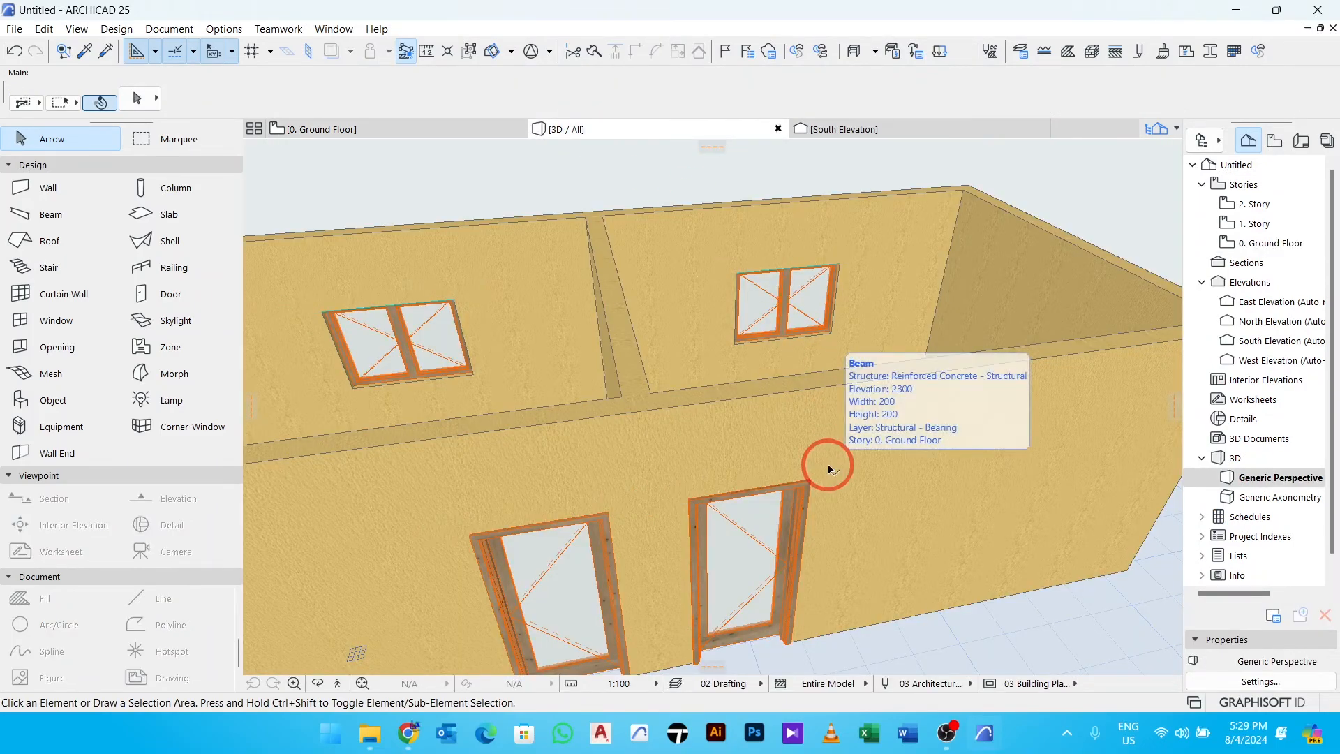
pyautogui.scroll(-5, 918, 464)
pyautogui.moveTo(926, 492); pyautogui.dragTo(1067, 410)
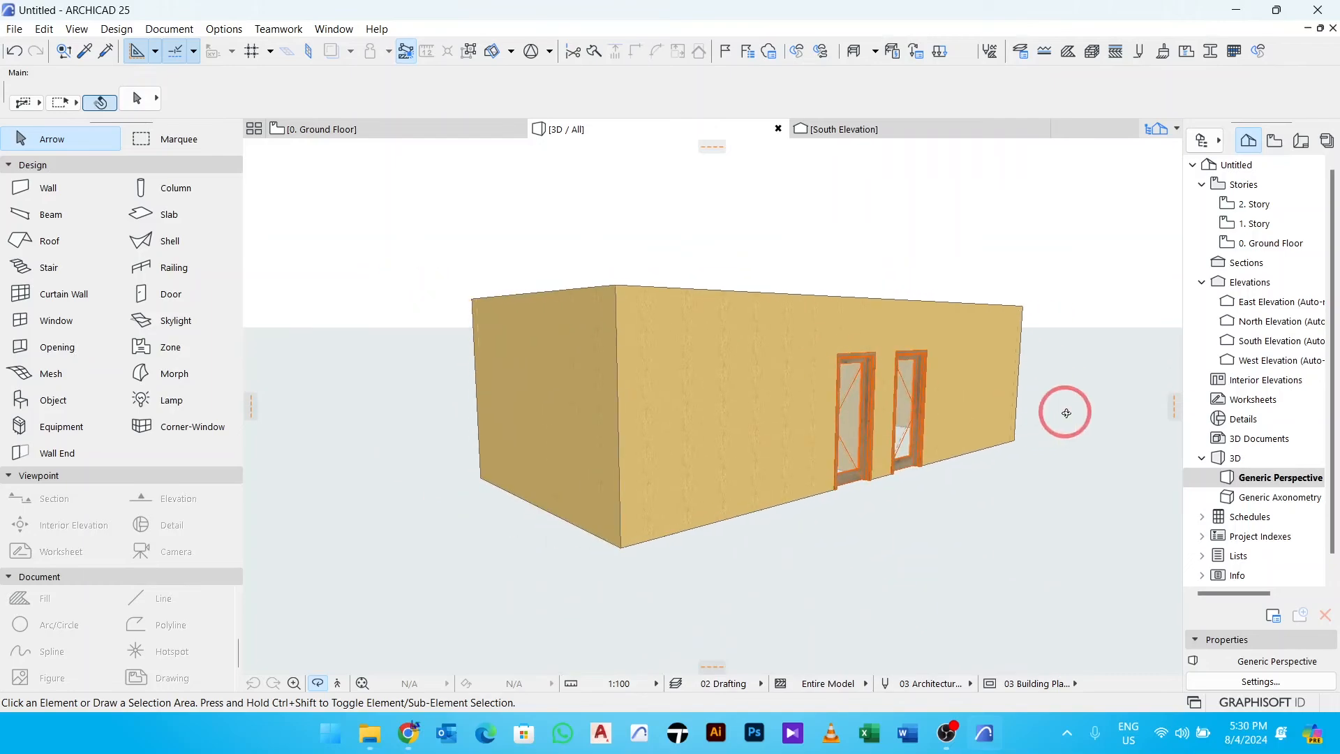
pyautogui.click(859, 132)
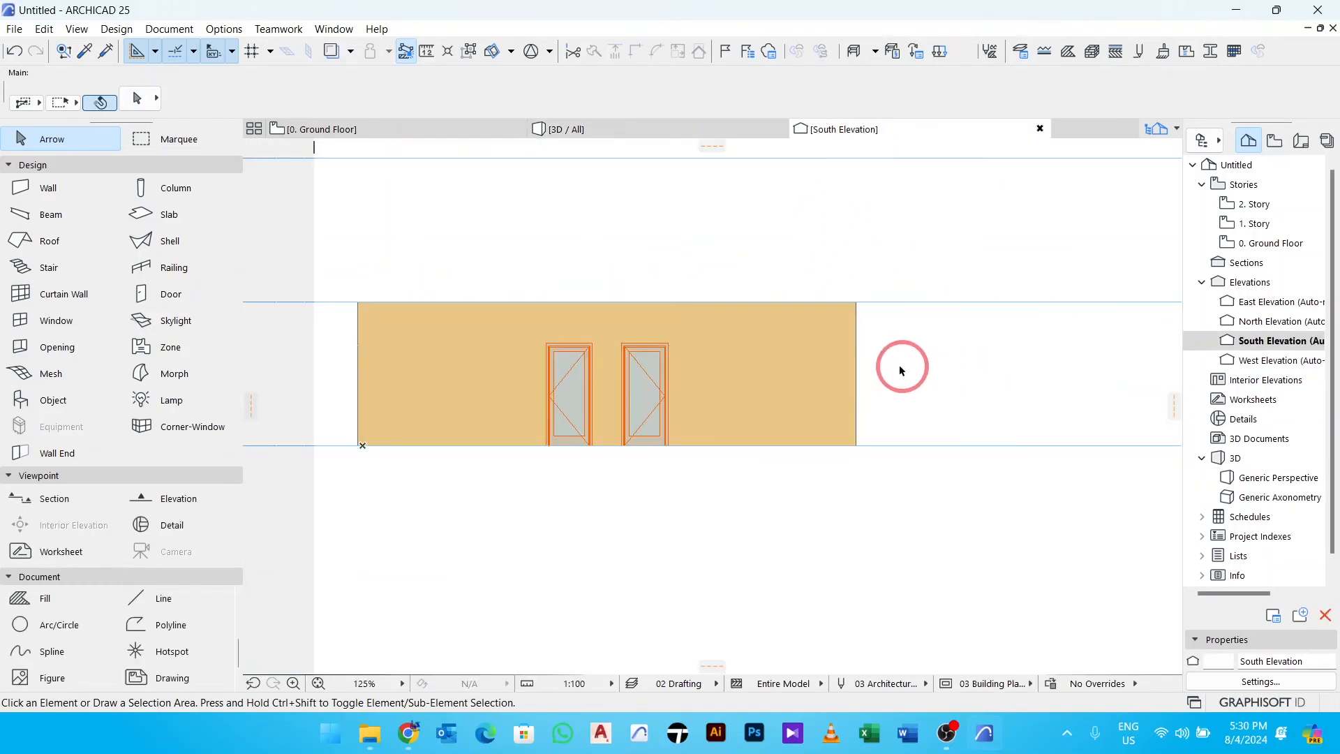
pyautogui.scroll(3, 862, 321)
pyautogui.scroll(-3, 863, 323)
pyautogui.scroll(-2, 864, 324)
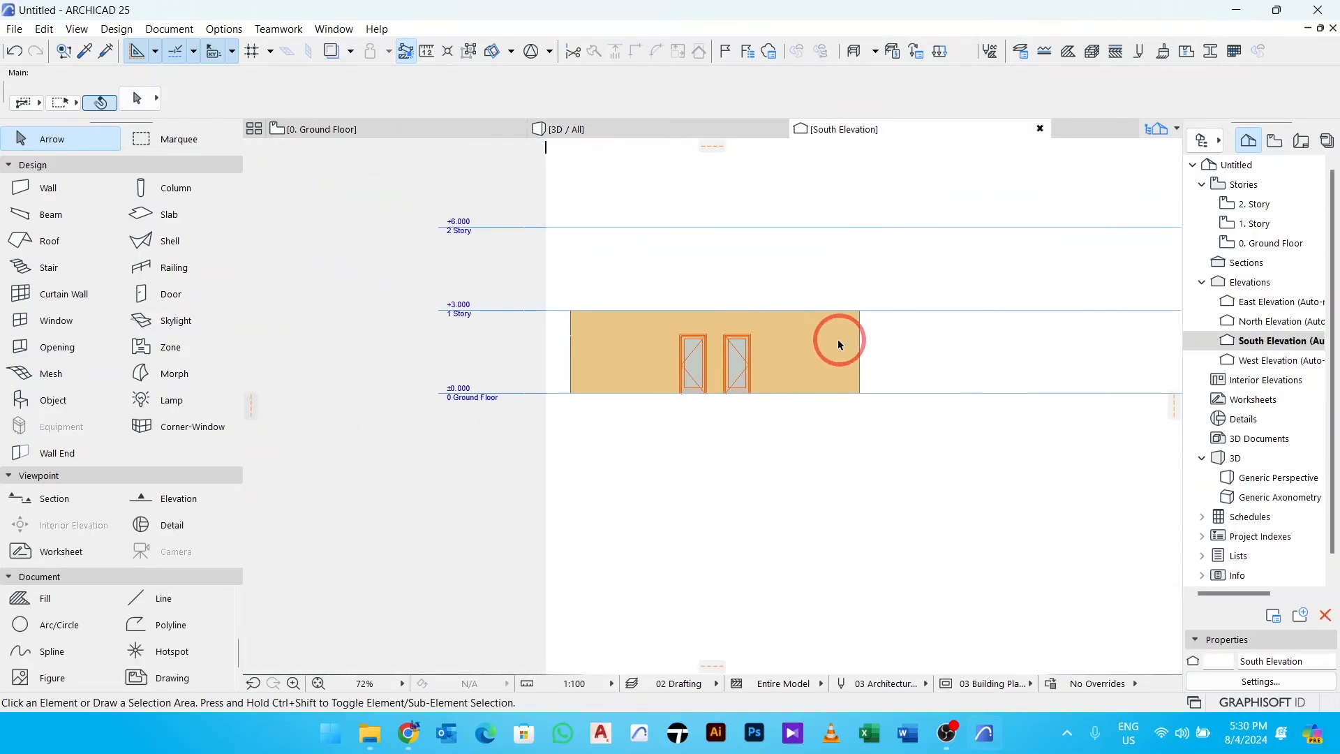
# On the ground floor, set the slab defaults to a basic Concrete - Structural structure with a thickness of 150 mm.
pyautogui.click(409, 133)
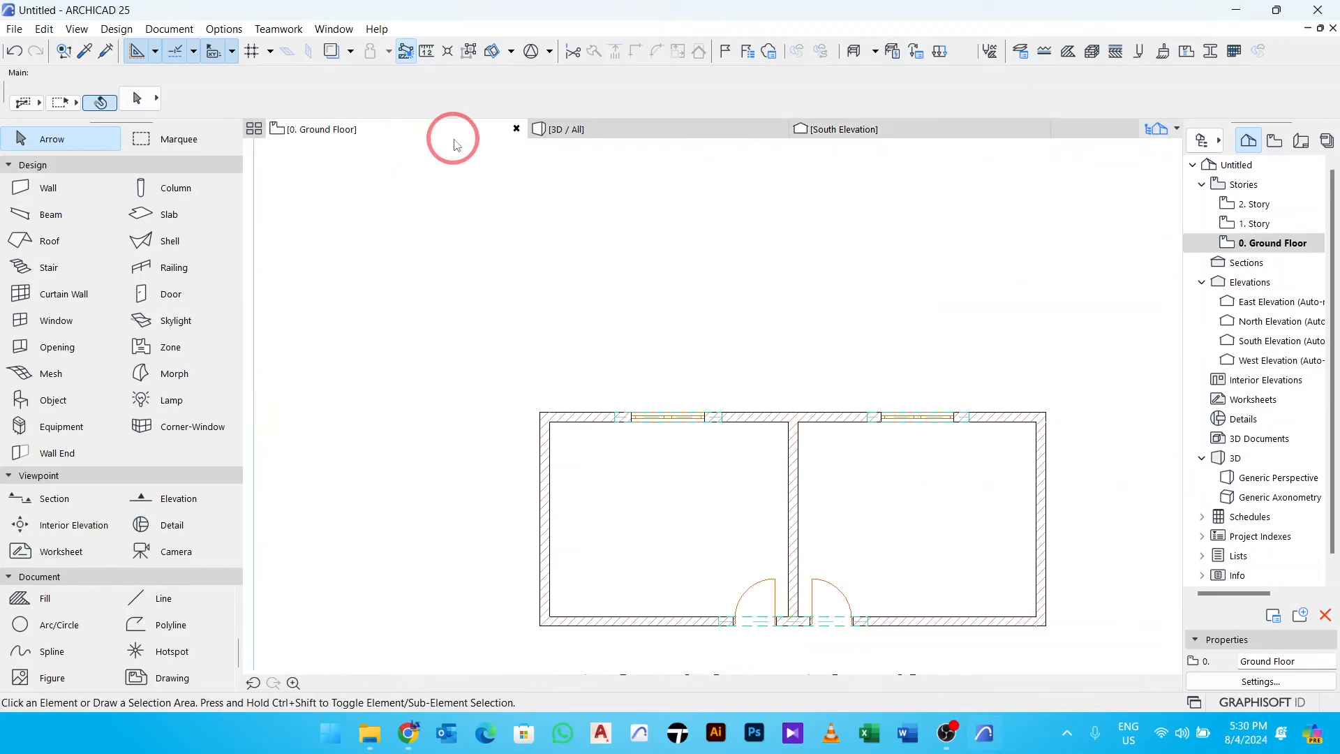
pyautogui.click(163, 216)
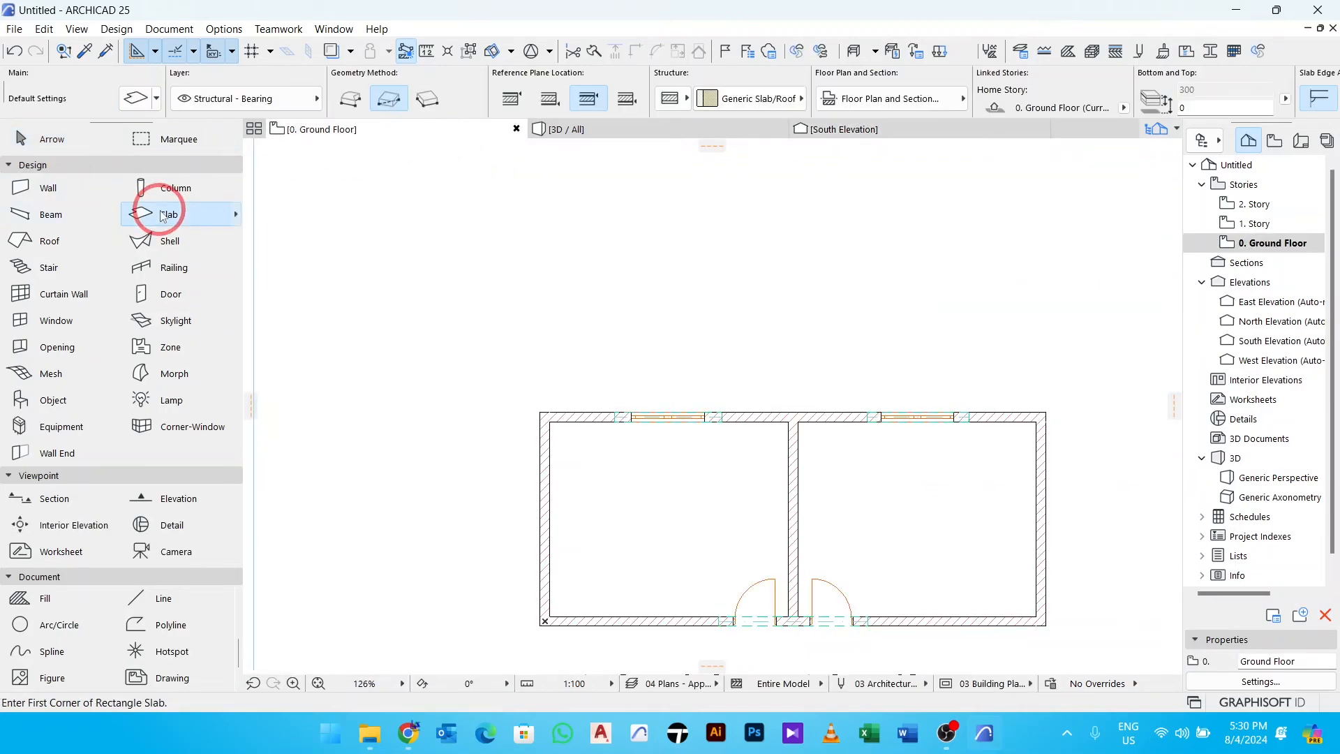
pyautogui.click(137, 99)
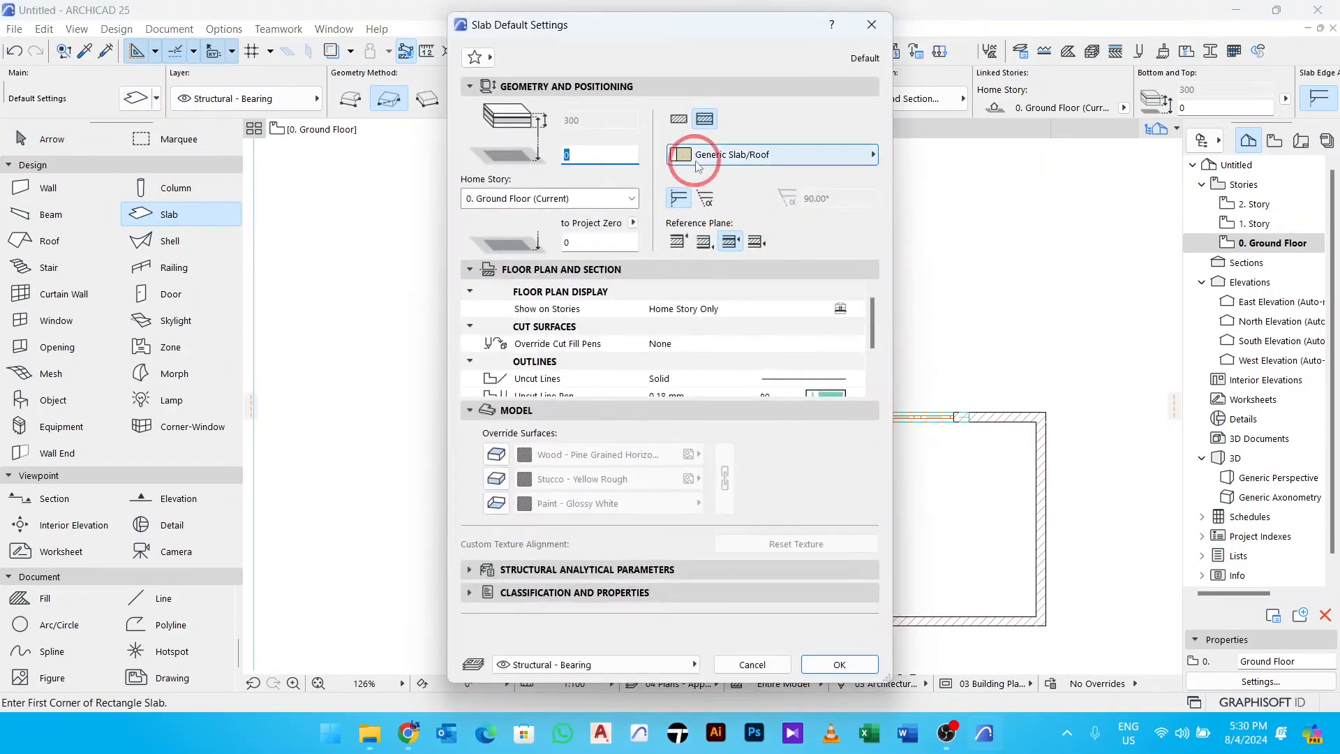
pyautogui.click(679, 119)
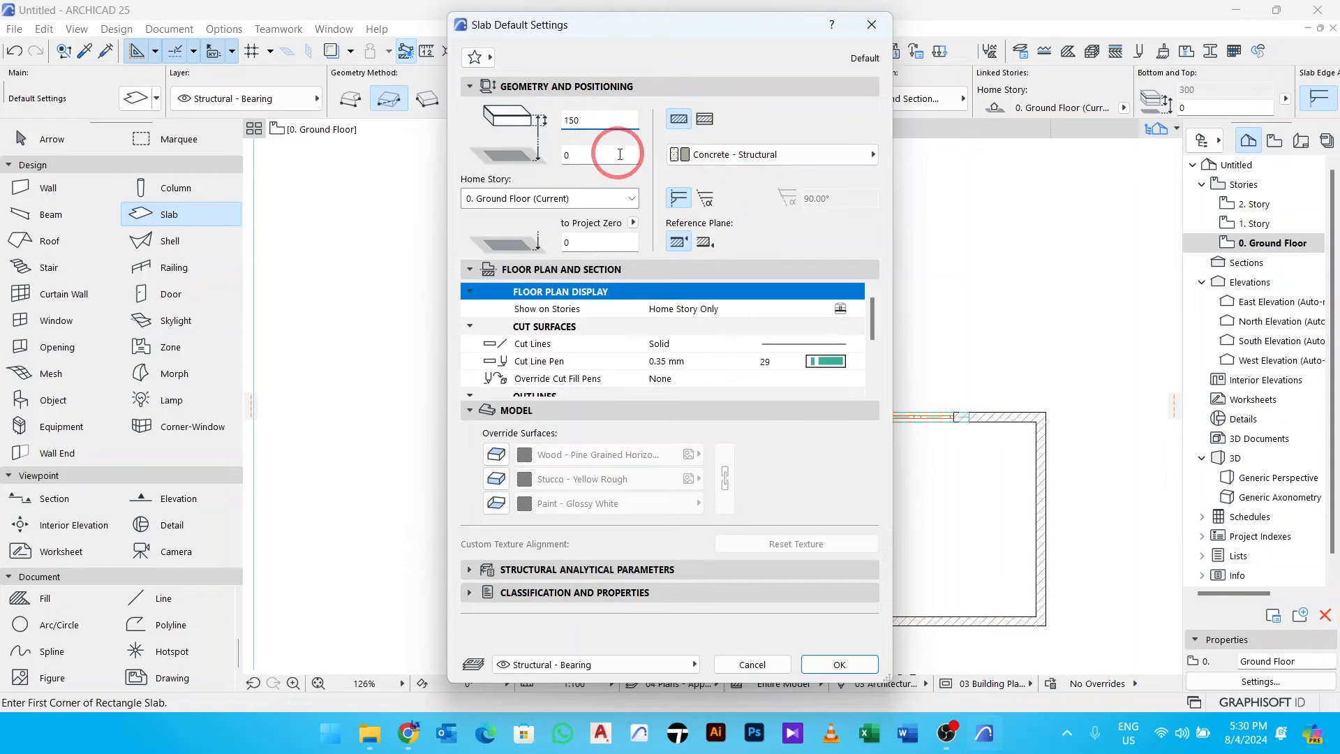
pyautogui.click(497, 457)
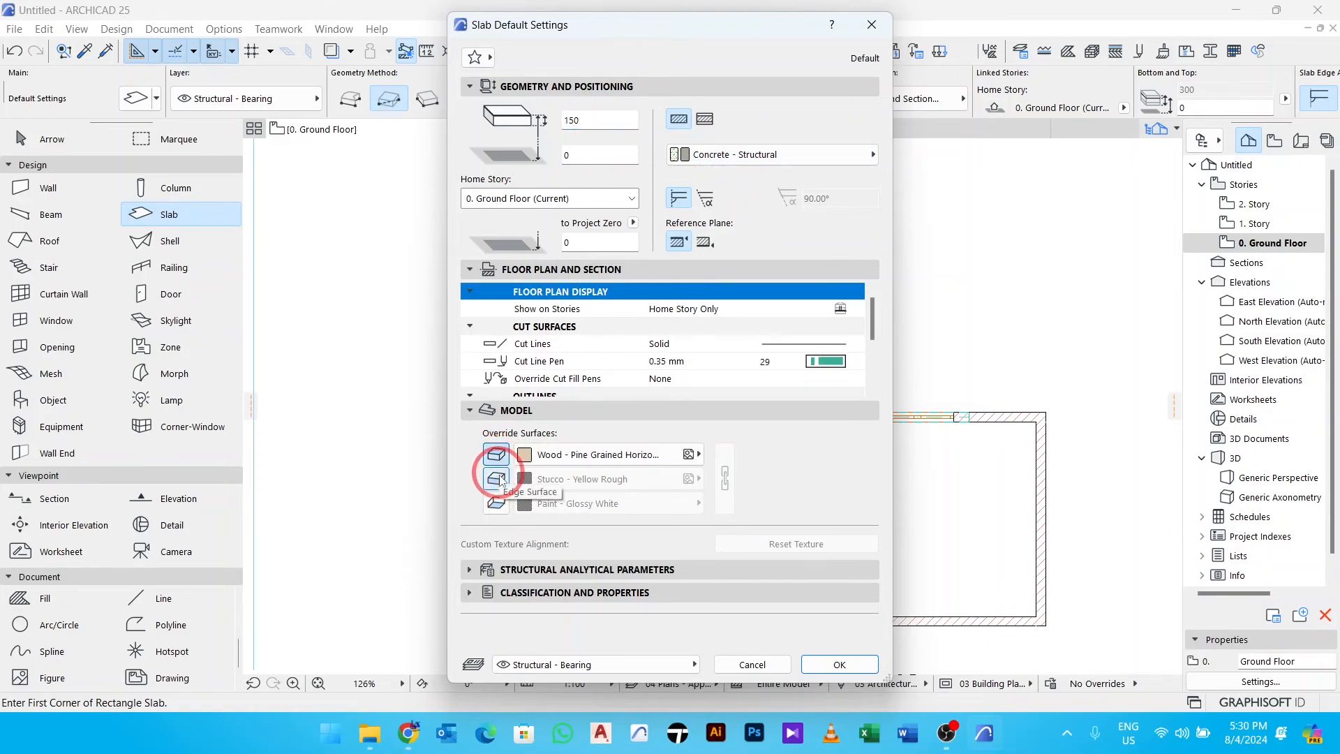
pyautogui.click(500, 480)
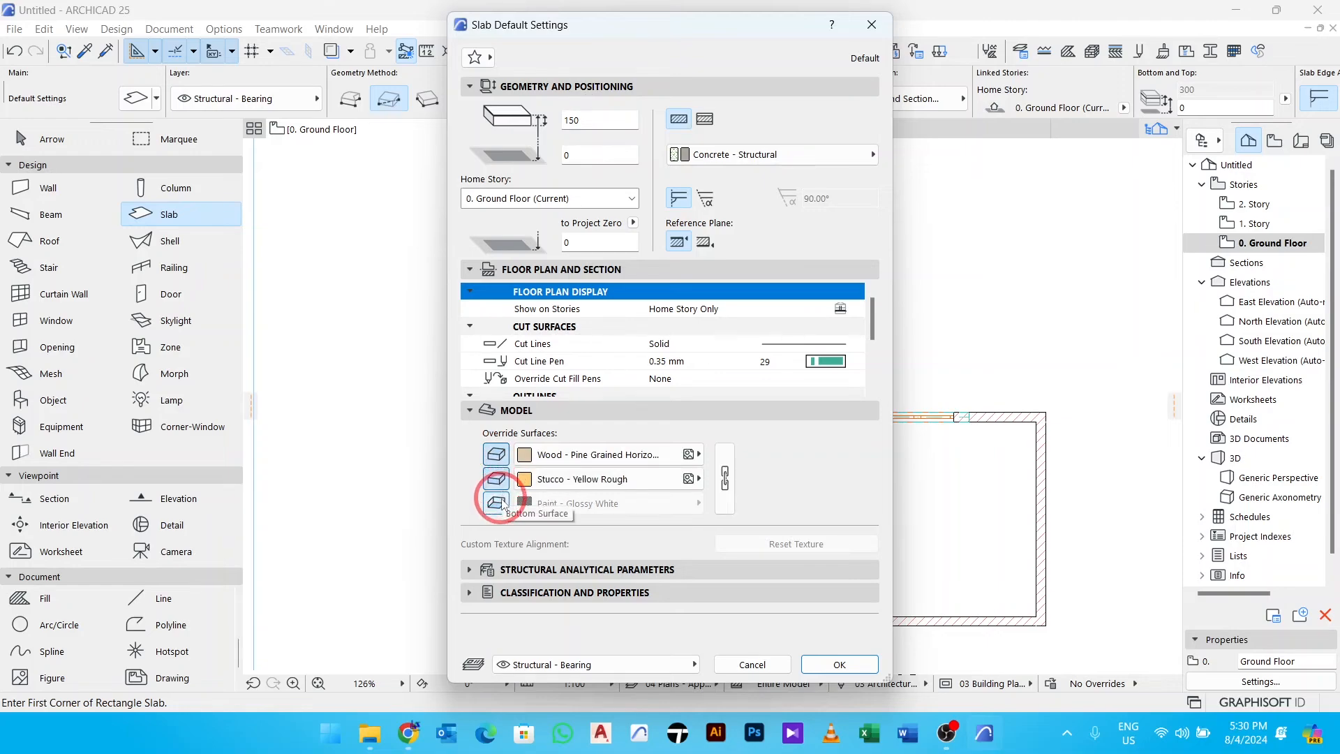
pyautogui.click(497, 455)
pyautogui.click(496, 479)
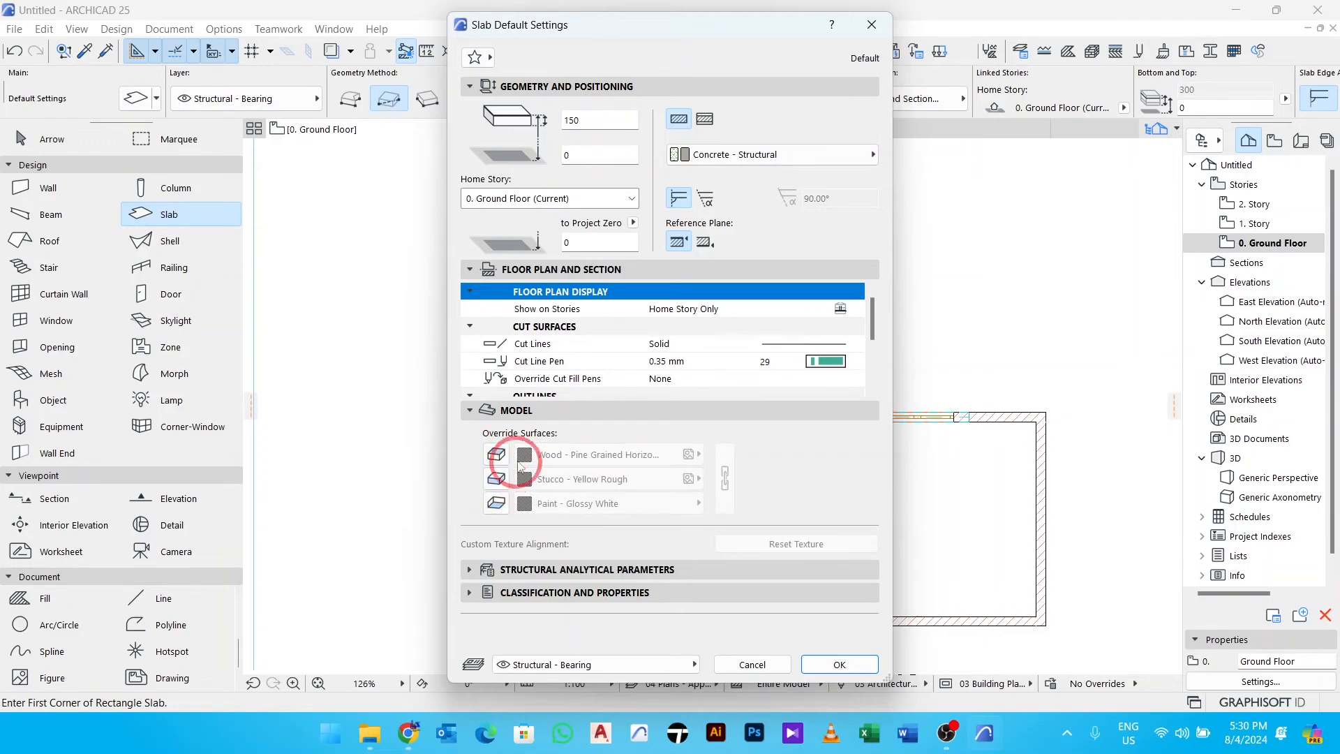
# Accept the slab defaults and draw a rectangular slab across the building's outer footprint, from the north-west to the south-east corner.
pyautogui.click(835, 666)
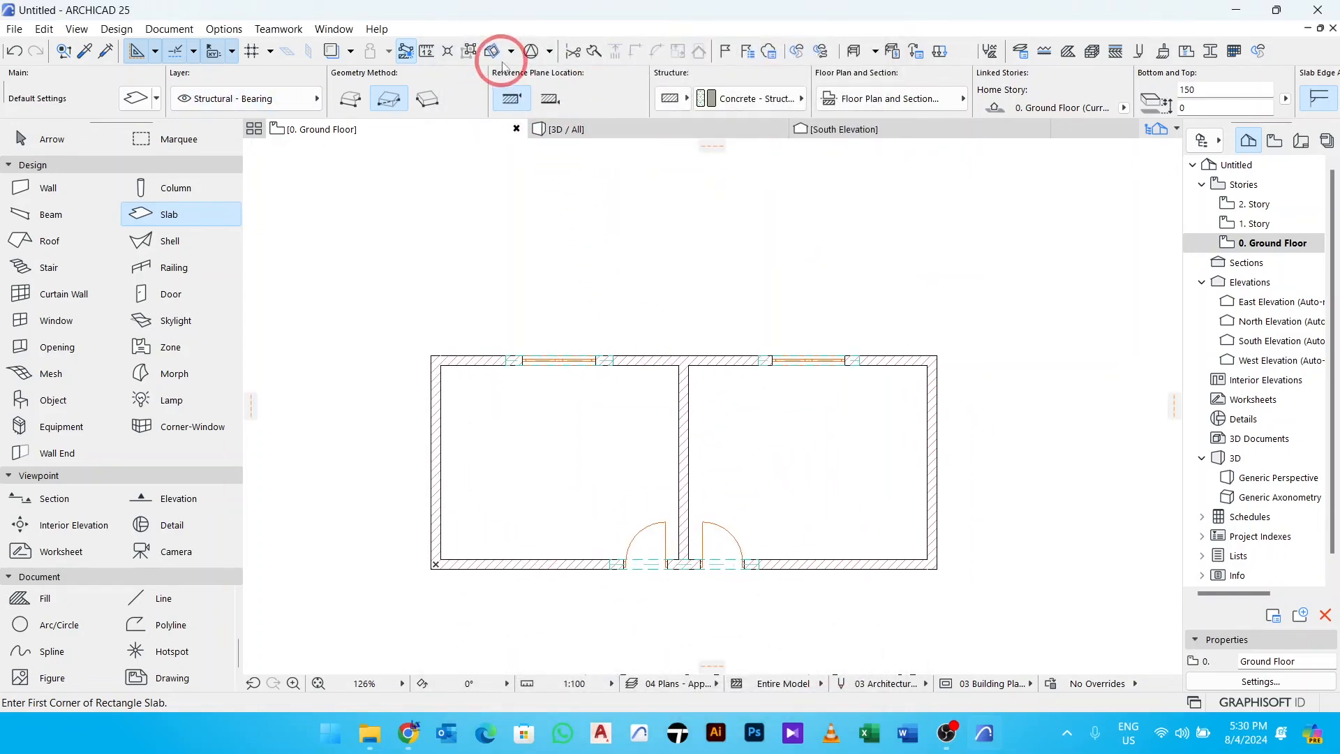
pyautogui.click(148, 105)
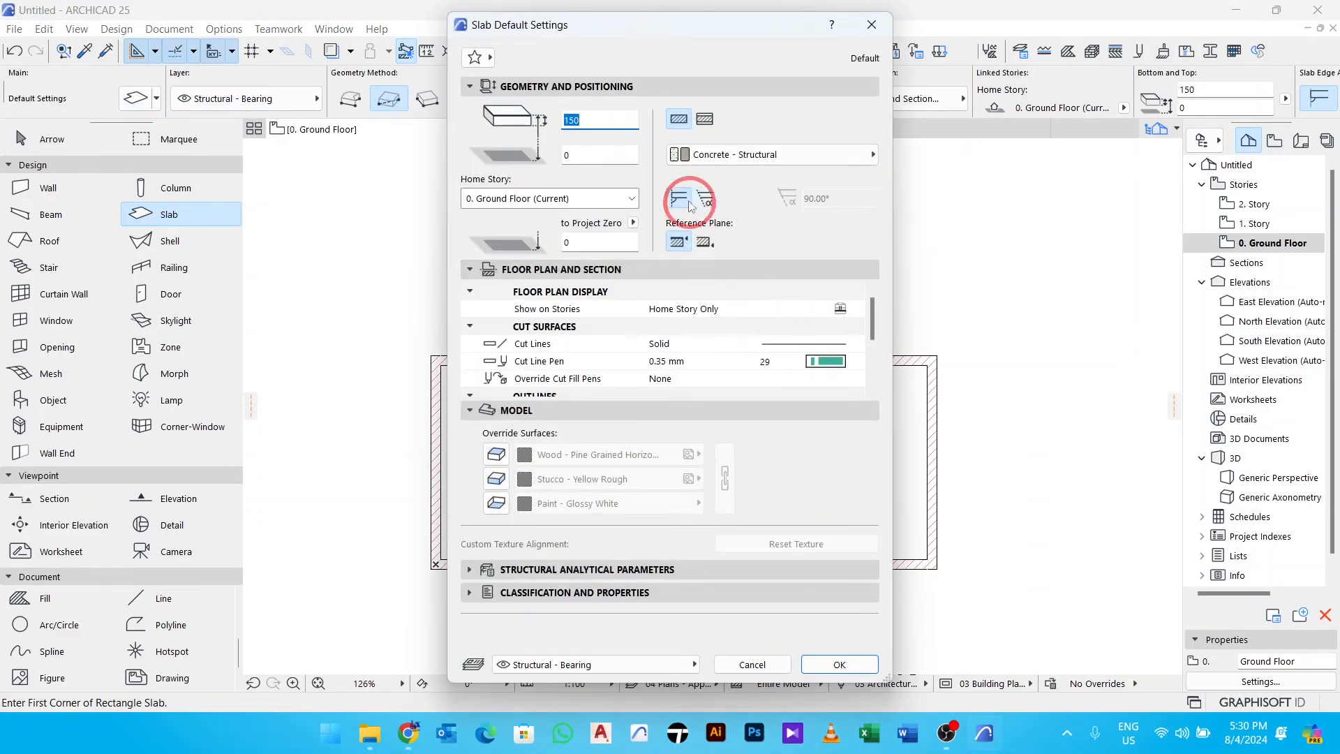
pyautogui.click(843, 664)
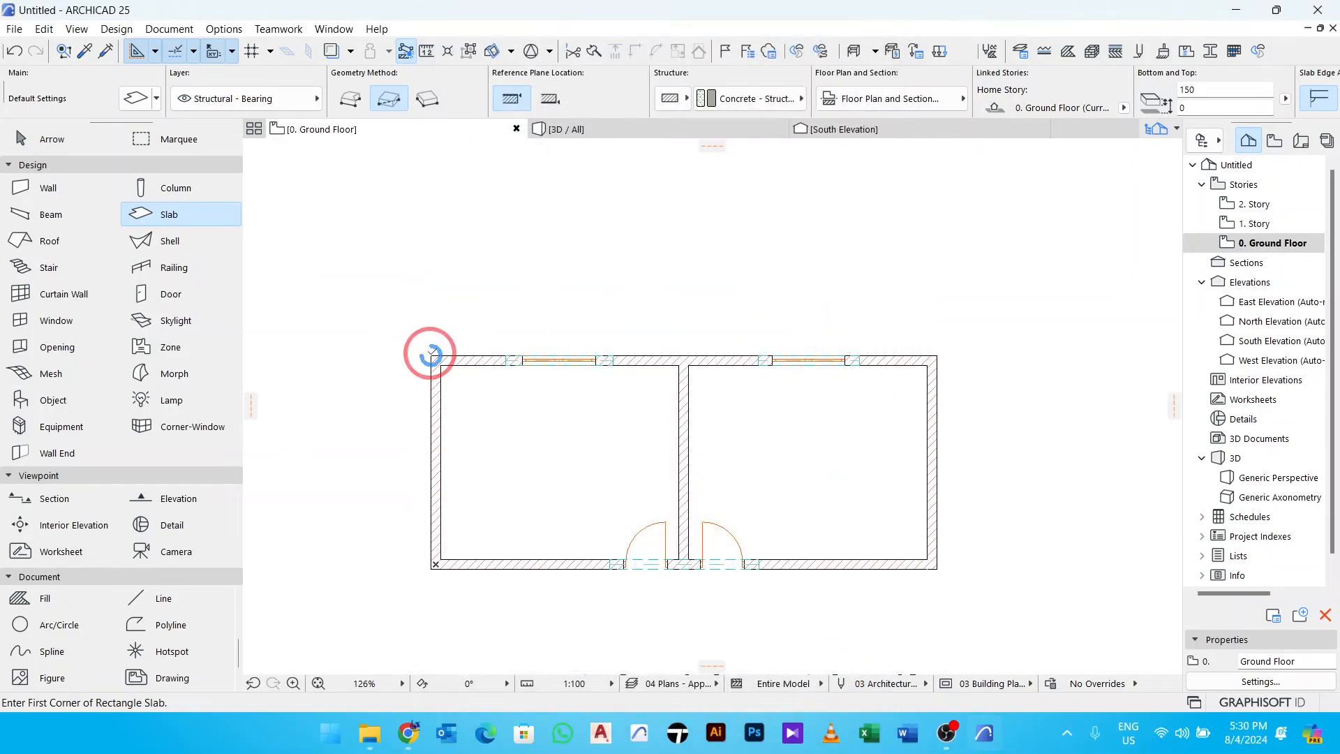
pyautogui.moveTo(431, 355); pyautogui.dragTo(937, 566)
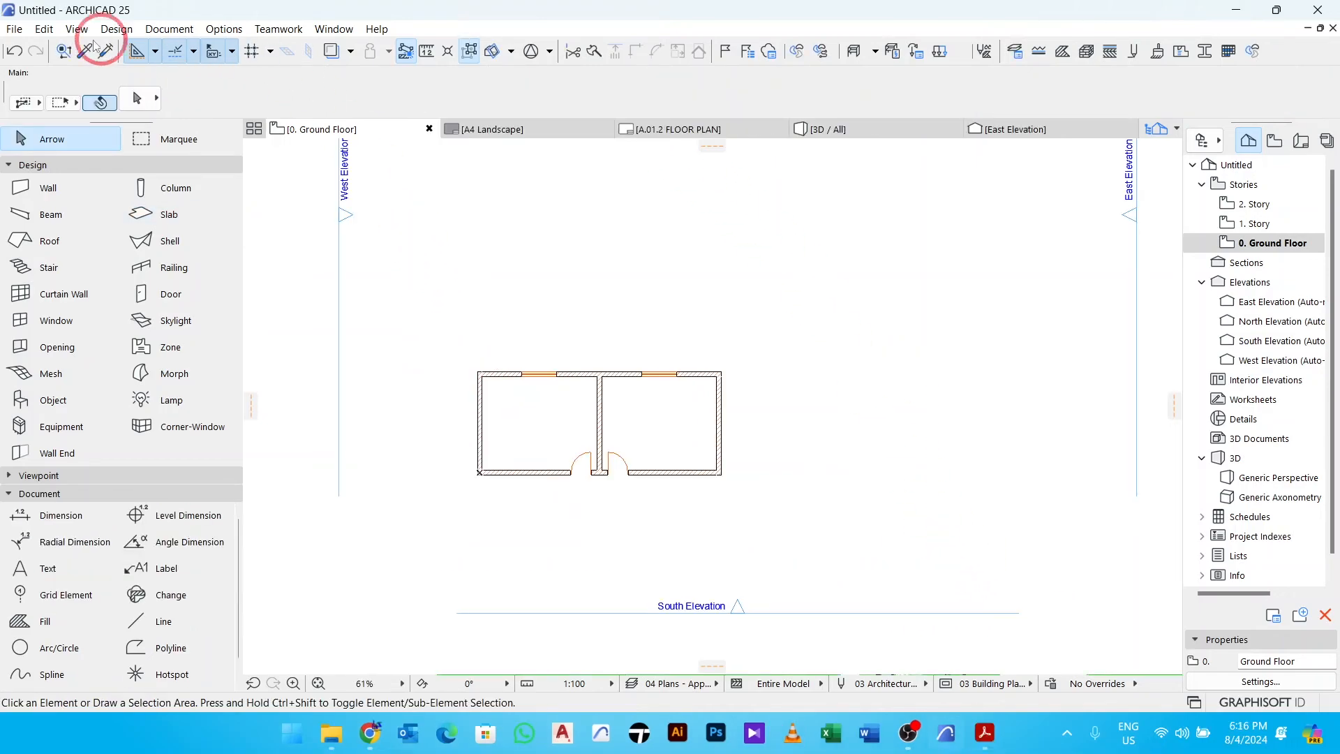
# Start saving the project and enter PRACTICE 1 as the file name.
pyautogui.click(15, 31)
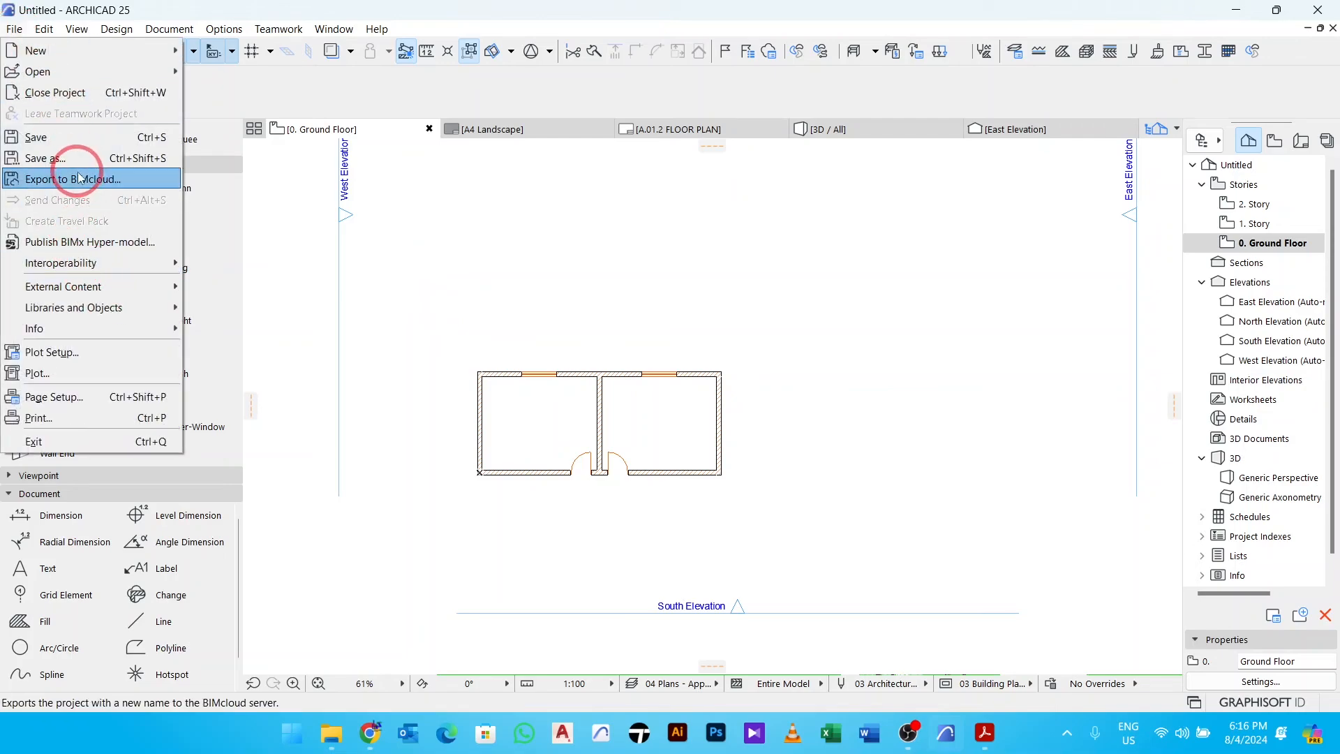
pyautogui.click(64, 137)
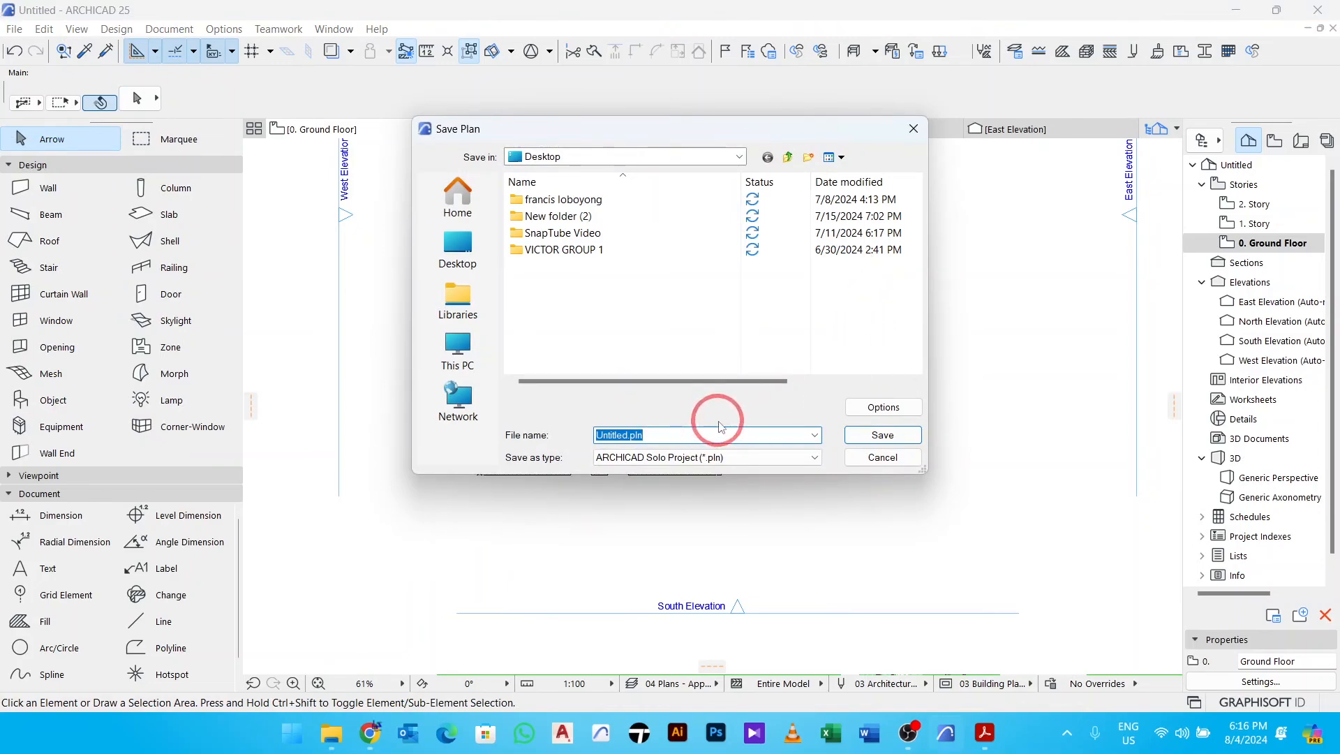
pyautogui.write('PR')
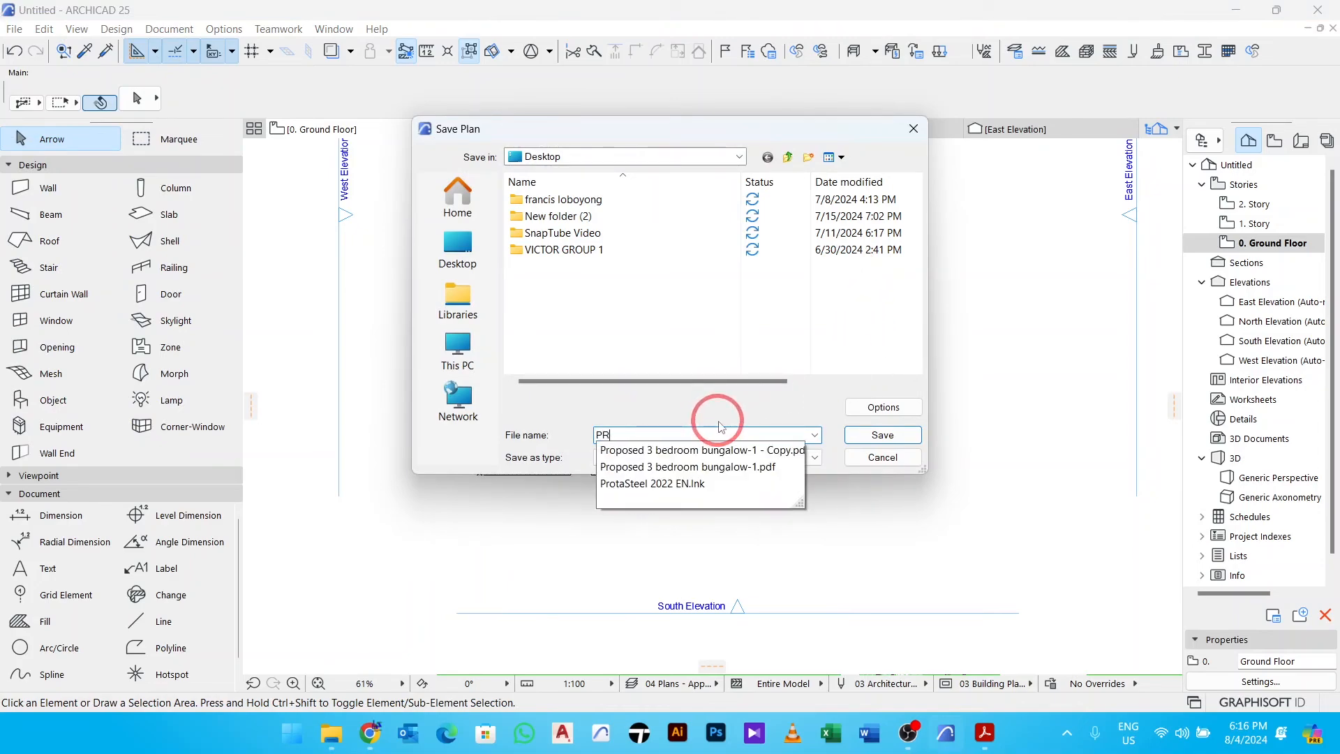
pyautogui.write('ACTICE 1')
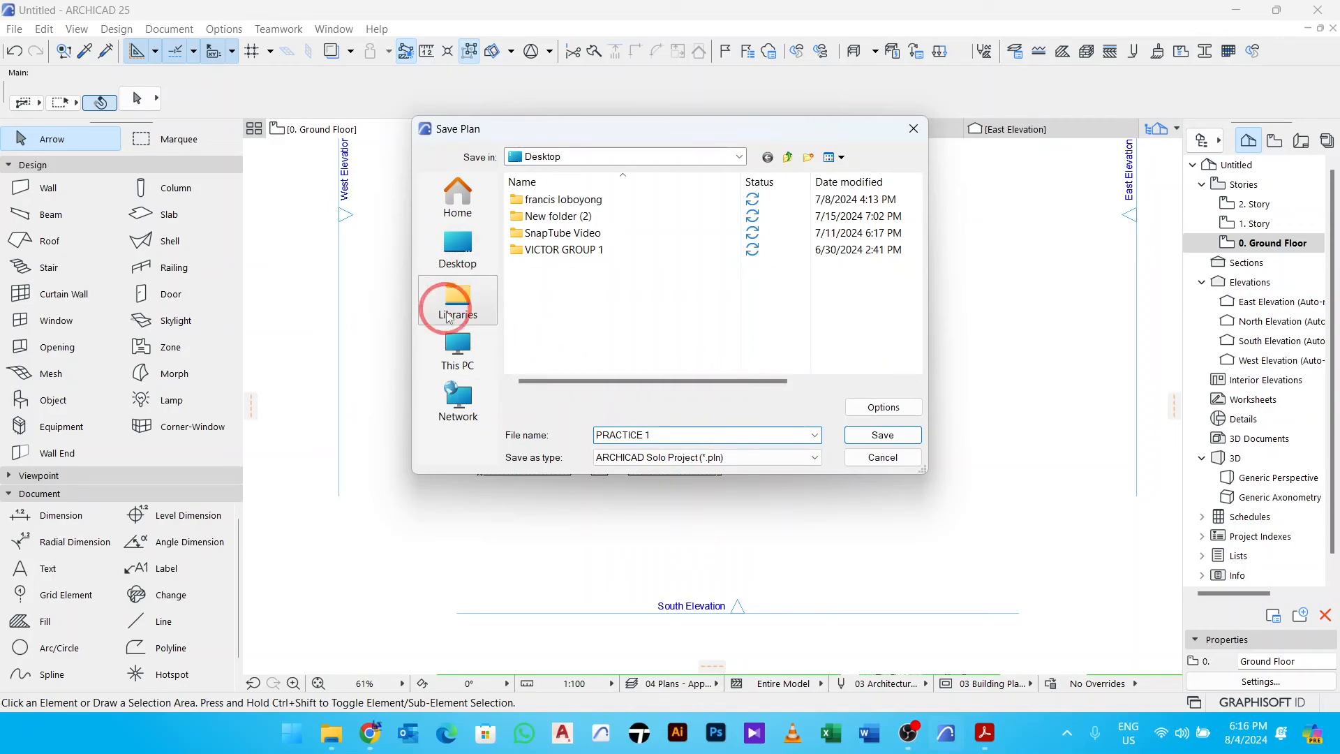
# Create an ARCHICAD PRACT folder on the G: drive and save the project there as an ARCHICAD Solo Project.
pyautogui.click(455, 342)
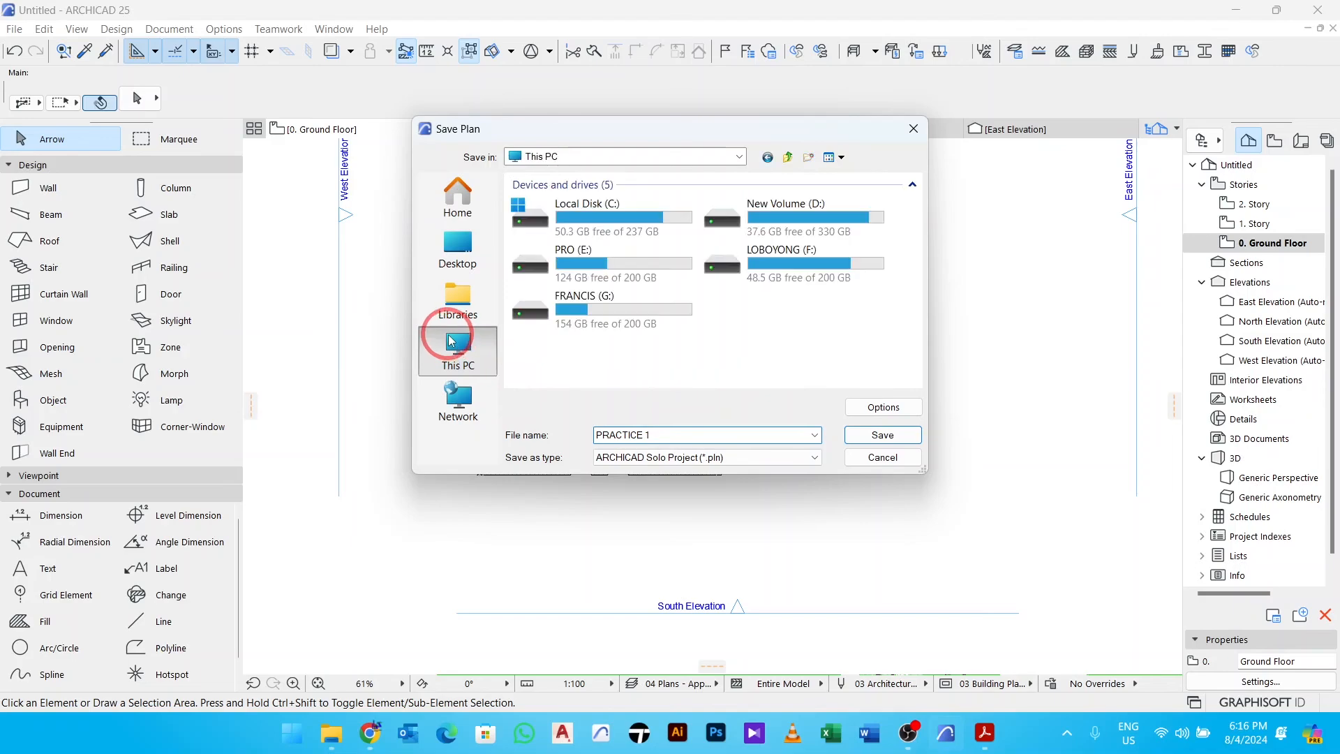
pyautogui.click(460, 263)
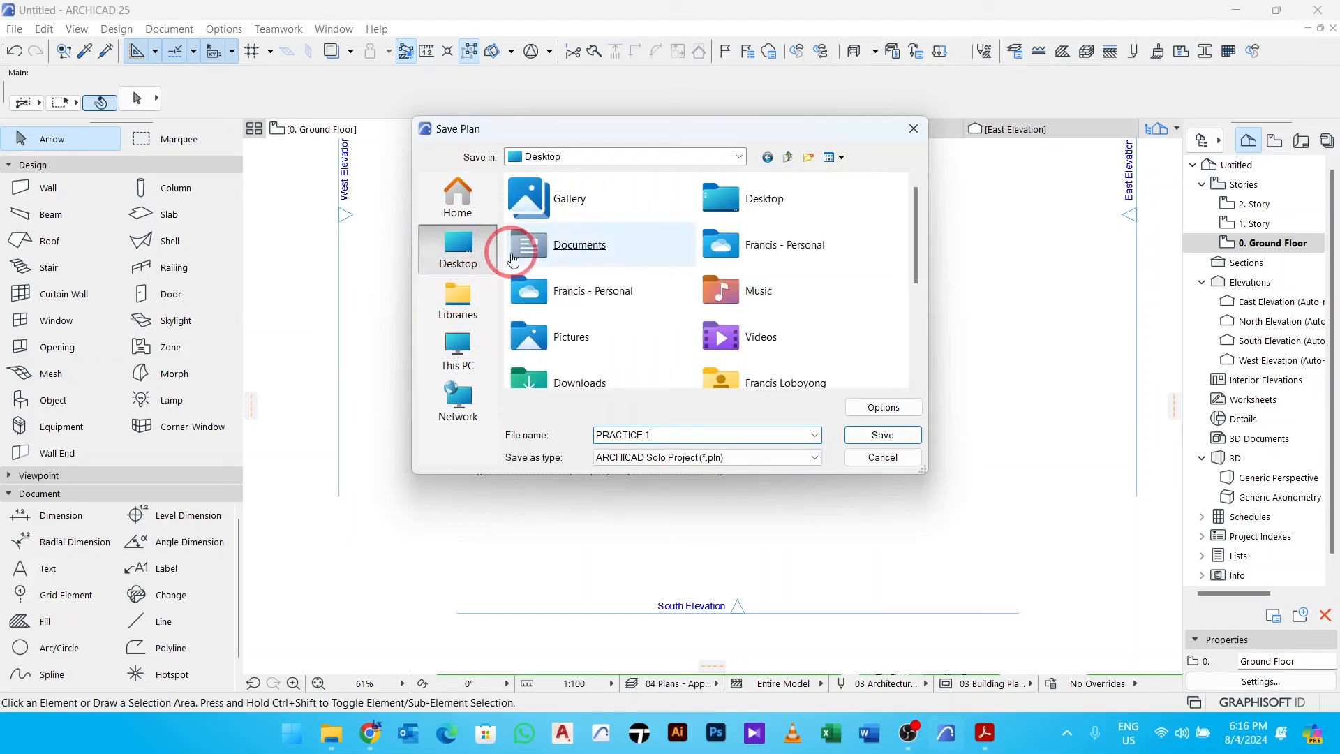
pyautogui.click(455, 364)
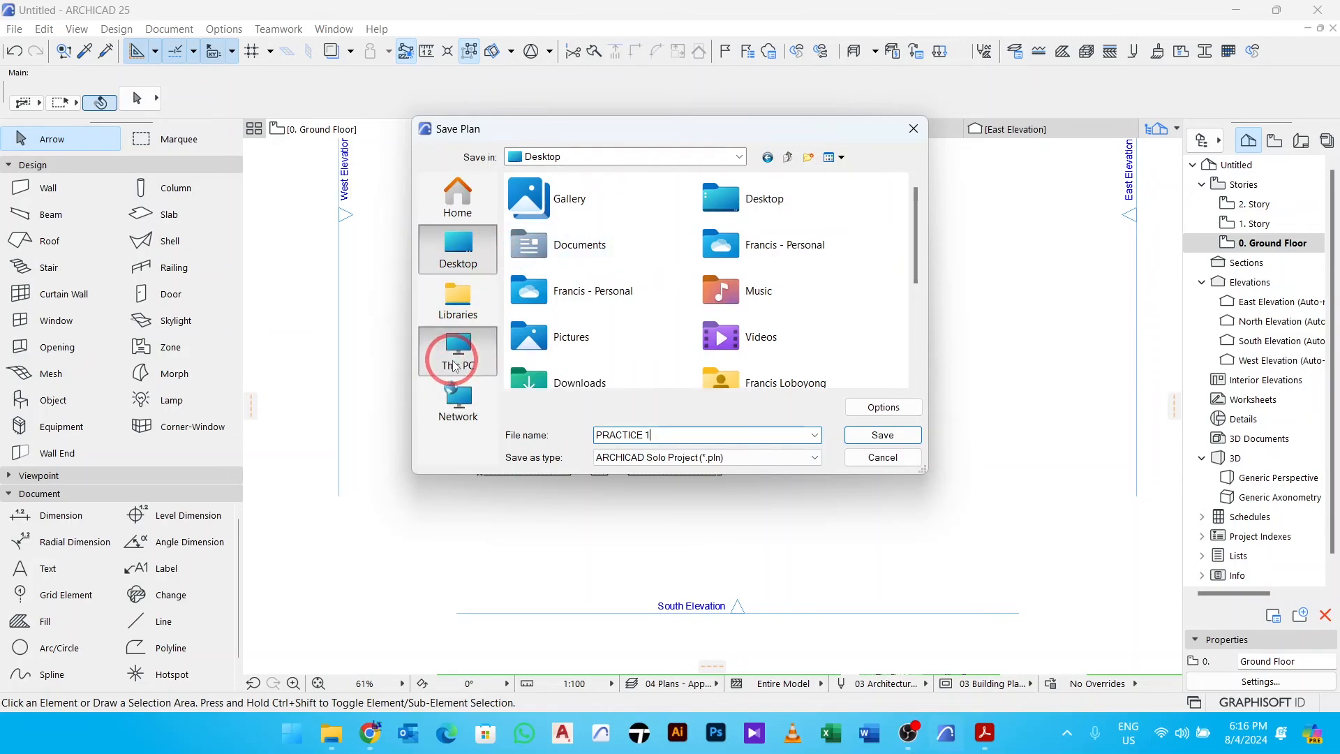
pyautogui.click(572, 389)
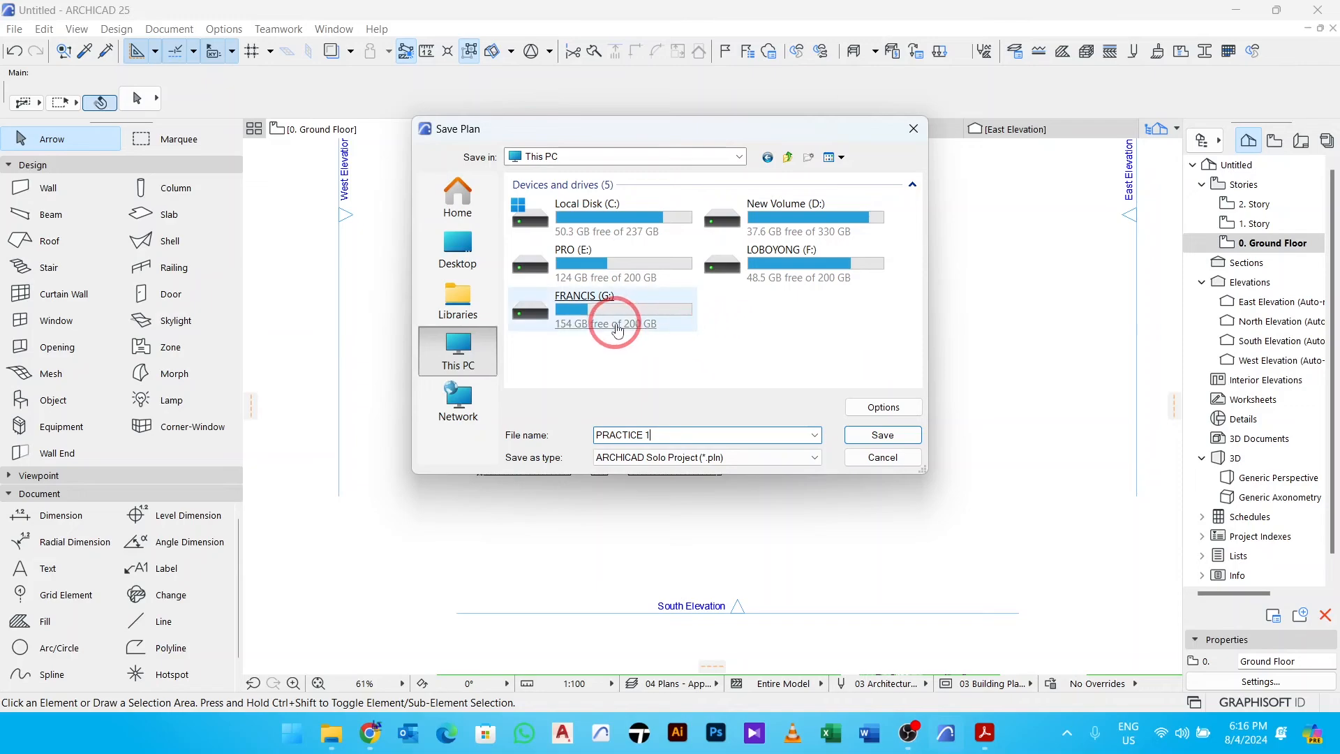
pyautogui.click(618, 331)
pyautogui.doubleClick(618, 329)
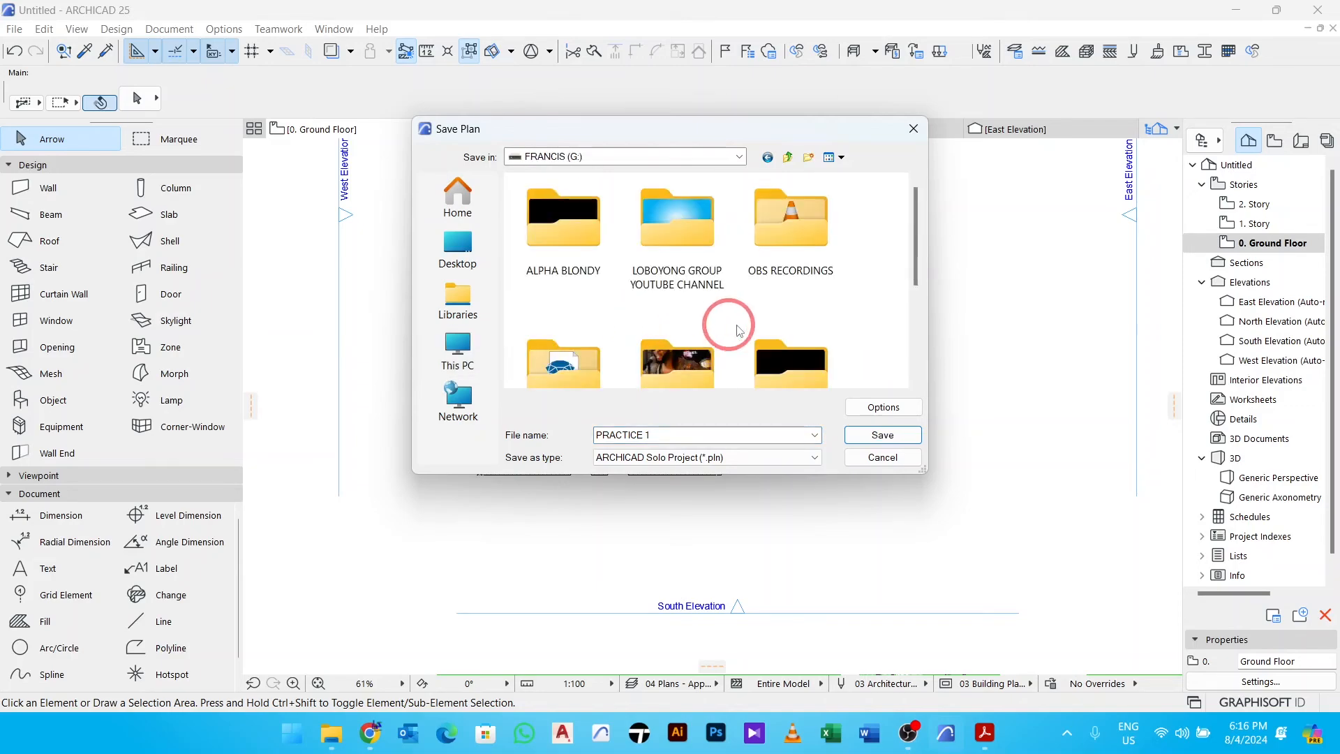
pyautogui.click(806, 158)
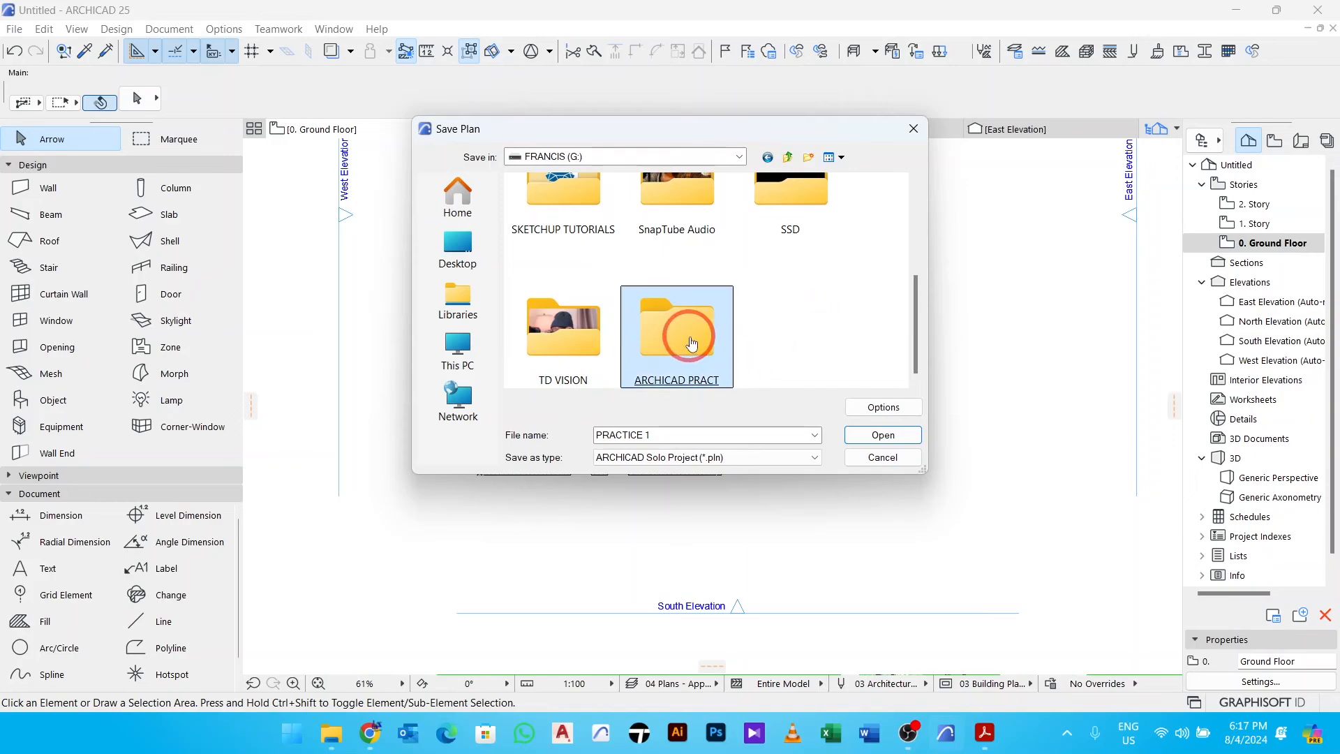
pyautogui.doubleClick(687, 387)
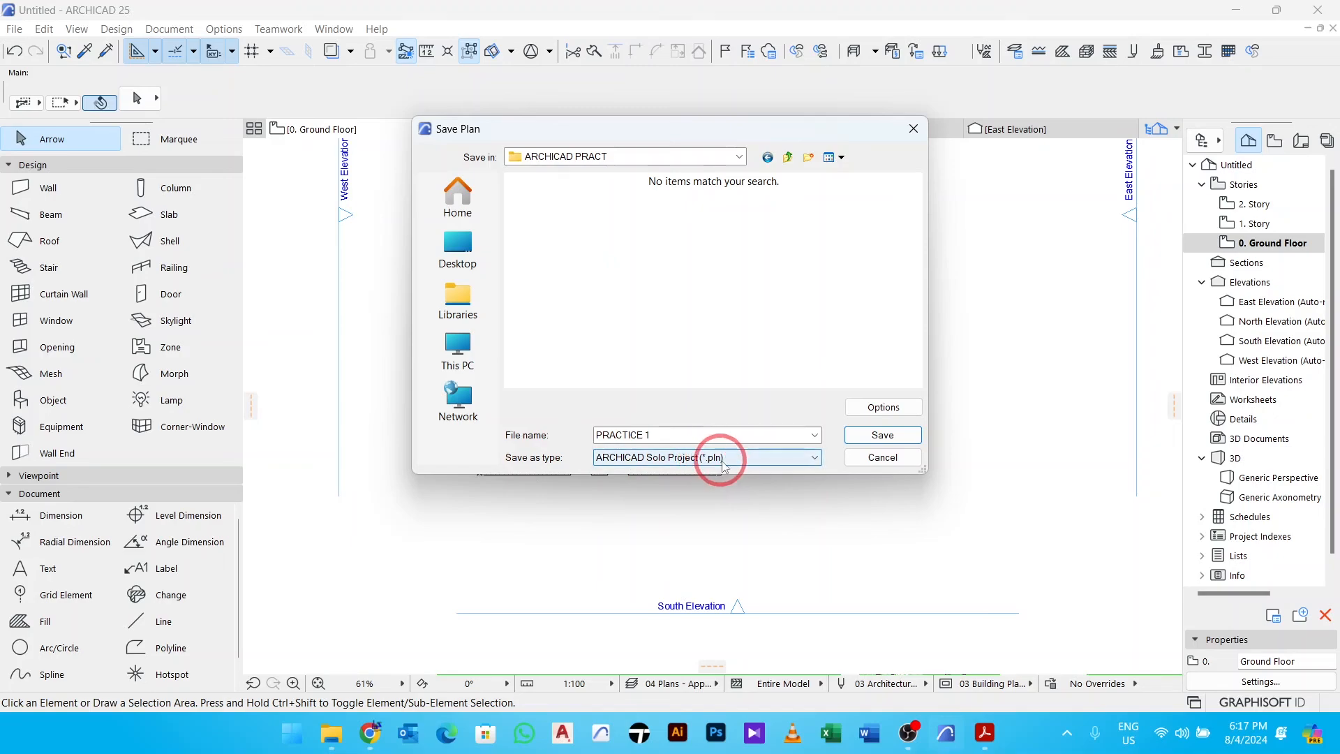
pyautogui.click(883, 435)
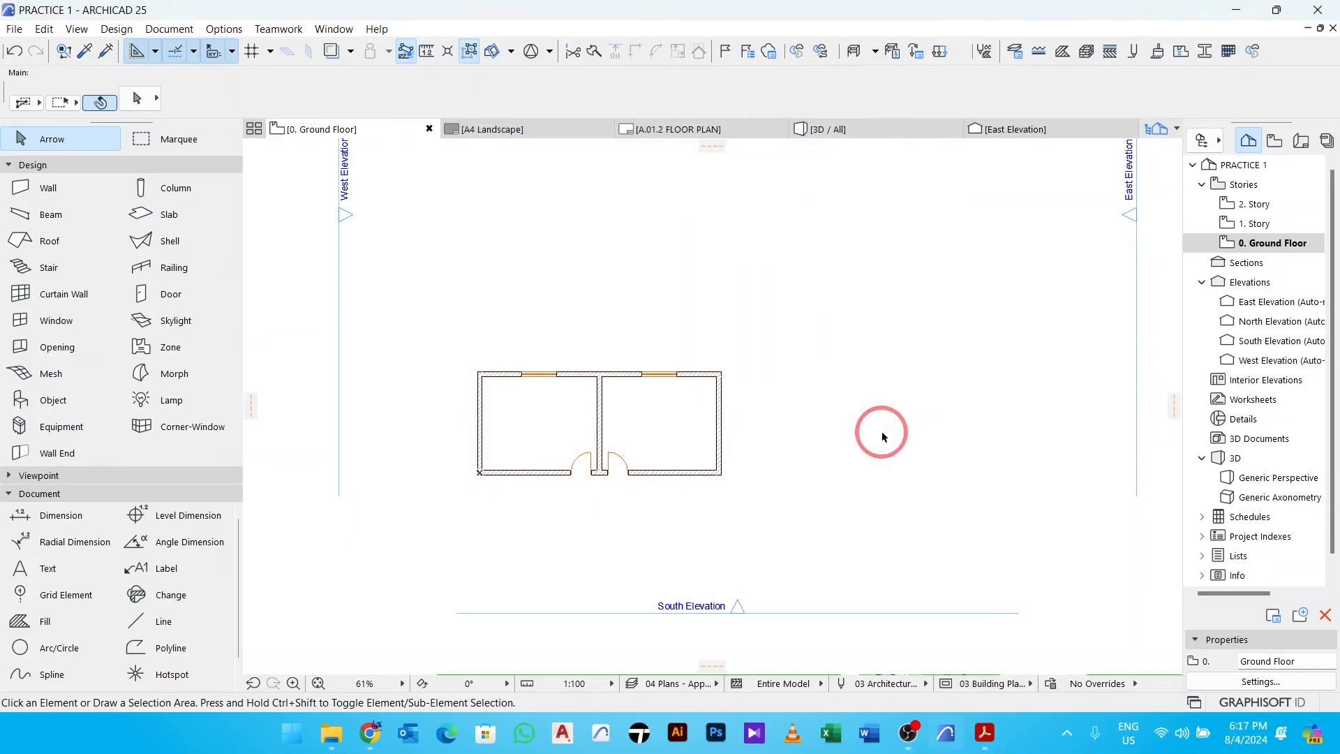
# Inspect the new slab along the base of the outer walls in the 3D view and leave slab placement.
pyautogui.moveTo(880, 442)
pyautogui.mouseDown(button='middle')
pyautogui.moveTo(883, 479)
pyautogui.moveTo(884, 452)
pyautogui.mouseUp(button='middle')
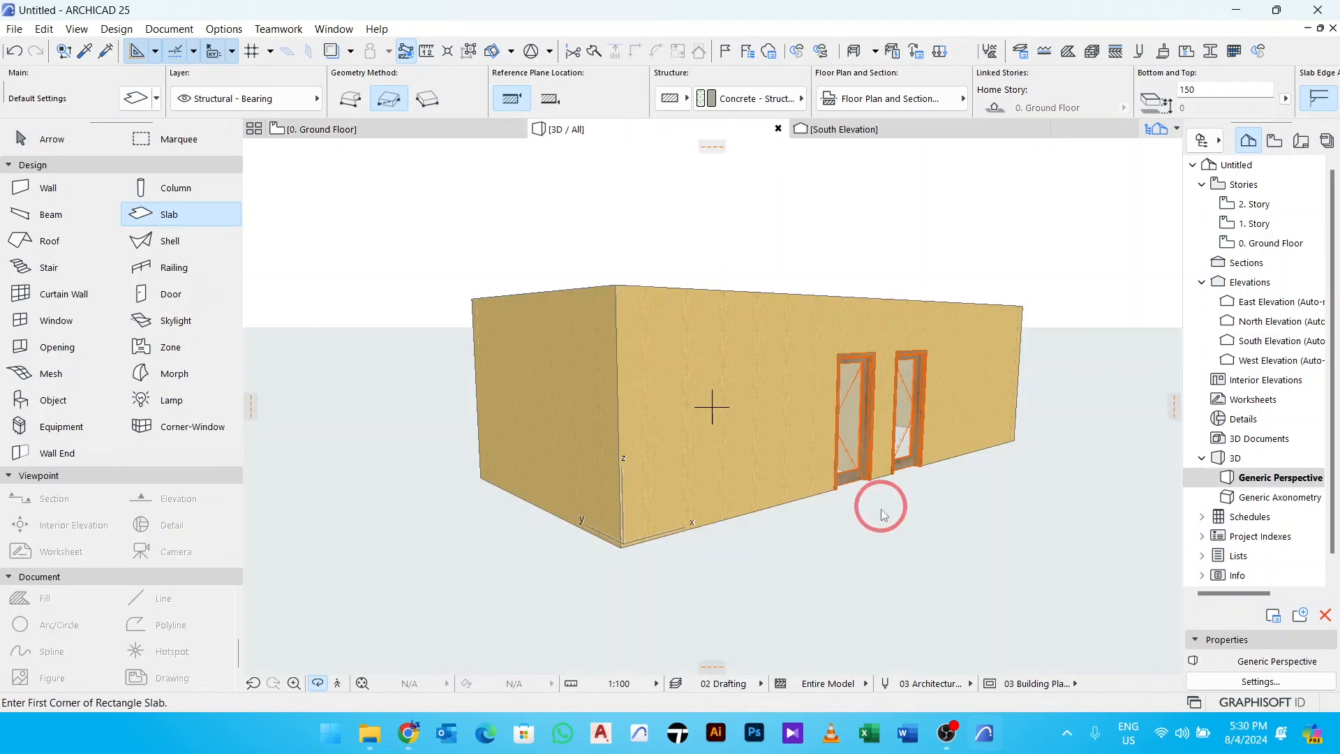
pyautogui.scroll(5, 676, 546)
pyautogui.scroll(3, 675, 546)
pyautogui.scroll(-5, 681, 550)
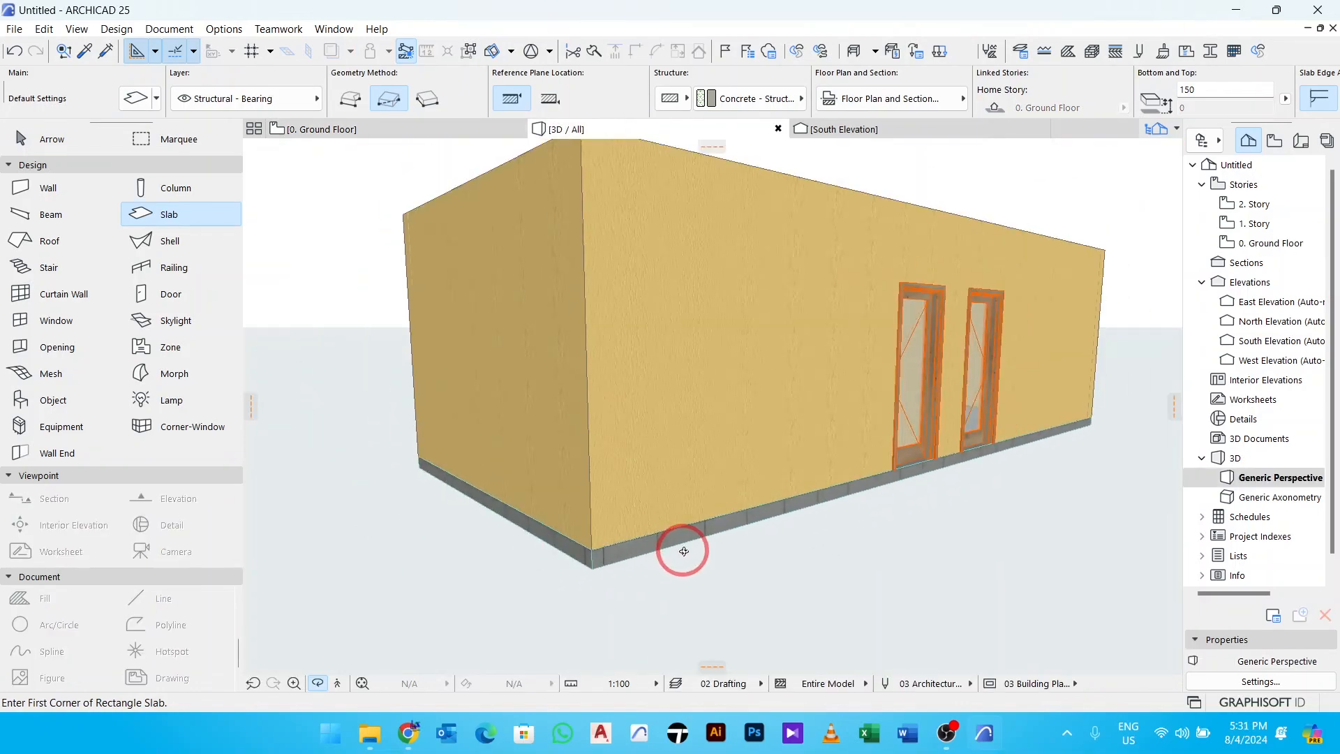
pyautogui.moveTo(682, 550); pyautogui.dragTo(625, 475, button='middle')
pyautogui.scroll(5, 670, 575)
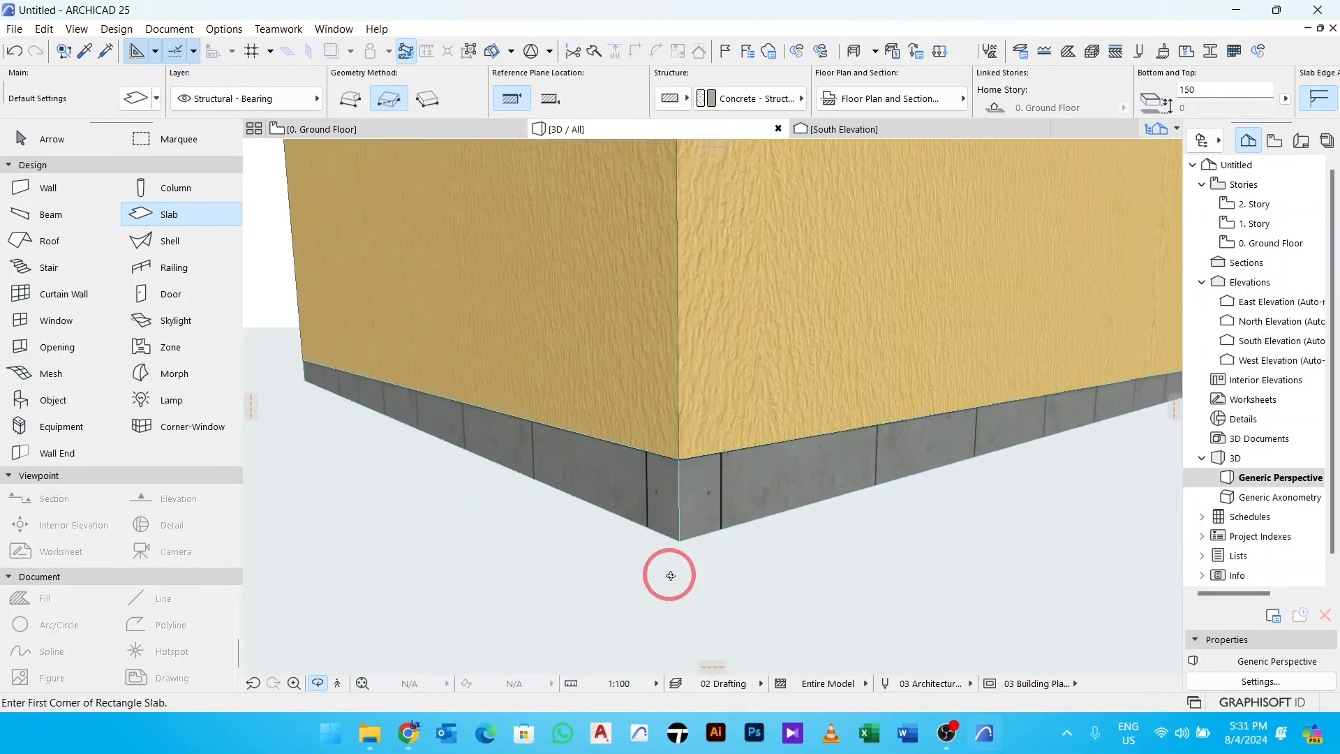
pyautogui.press('Escape')
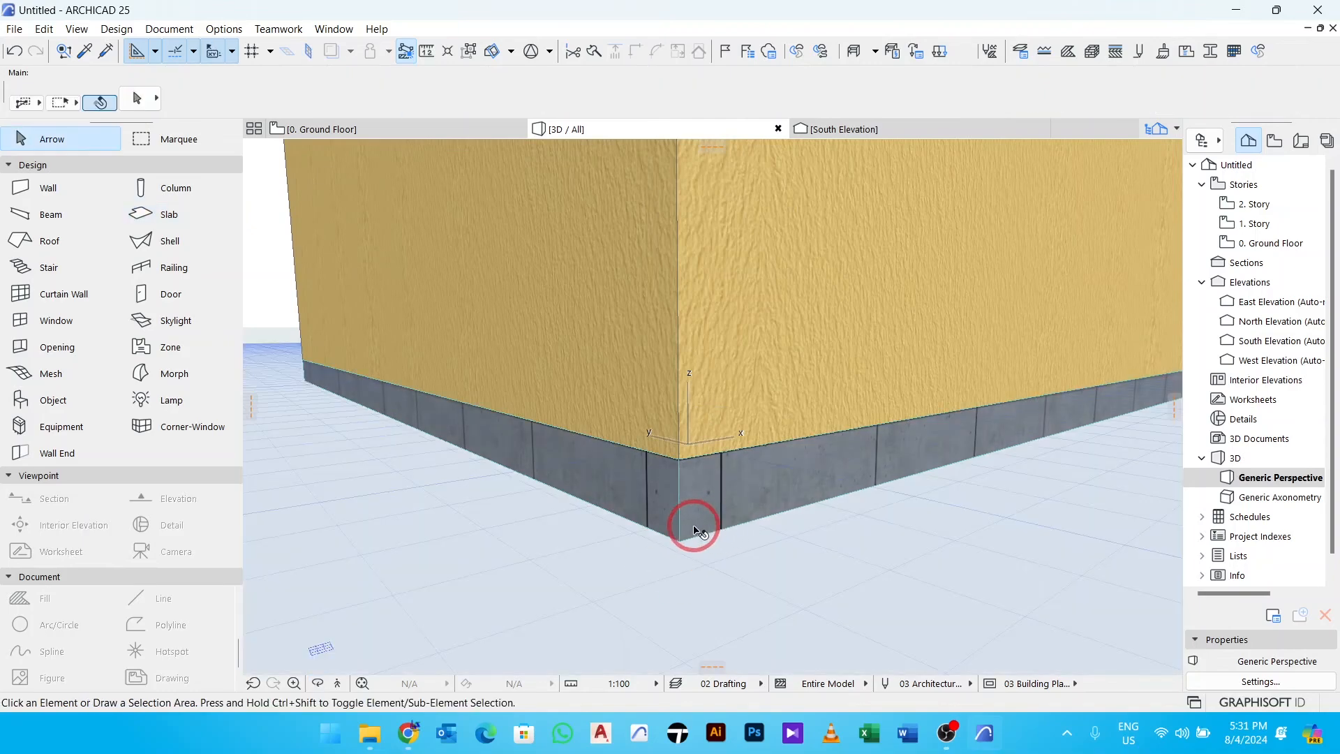
pyautogui.click(697, 517)
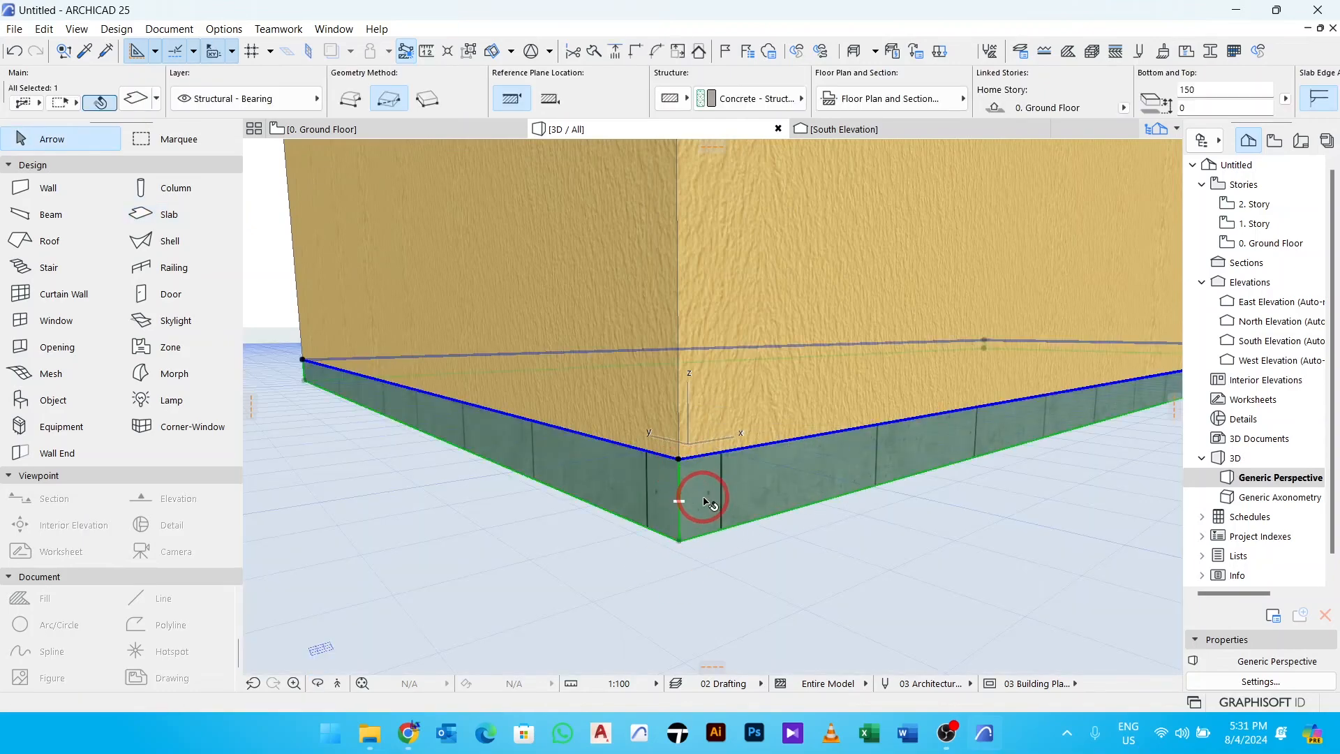
pyautogui.click(680, 462)
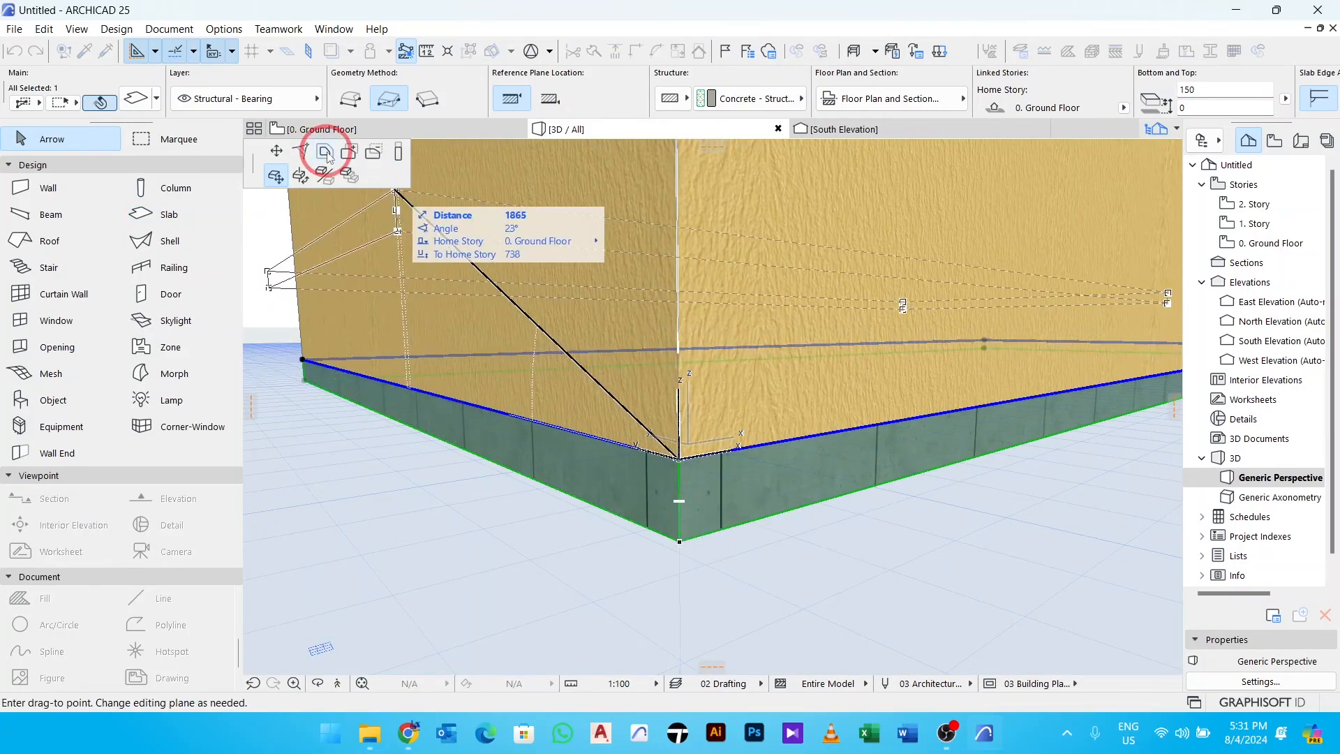
pyautogui.click(325, 153)
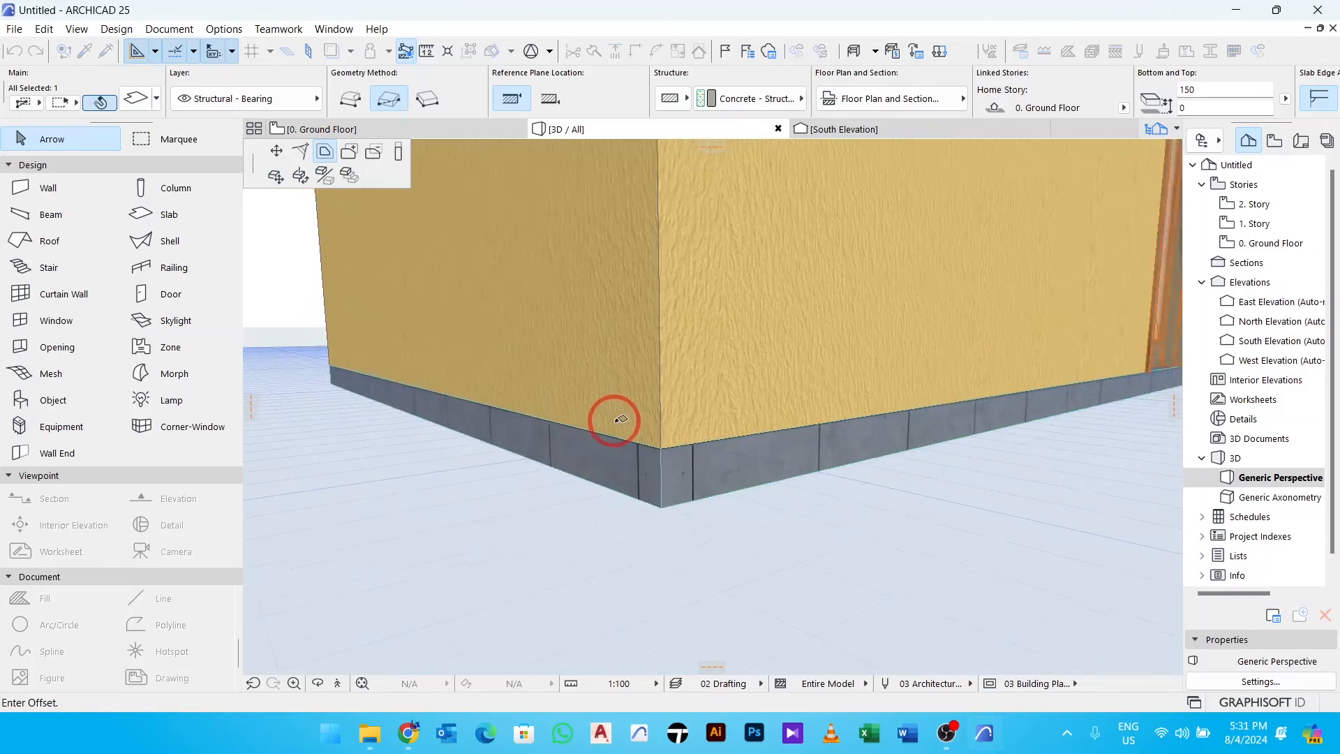
pyautogui.scroll(-1, 614, 420)
pyautogui.moveTo(614, 420); pyautogui.dragTo(586, 509, button='middle')
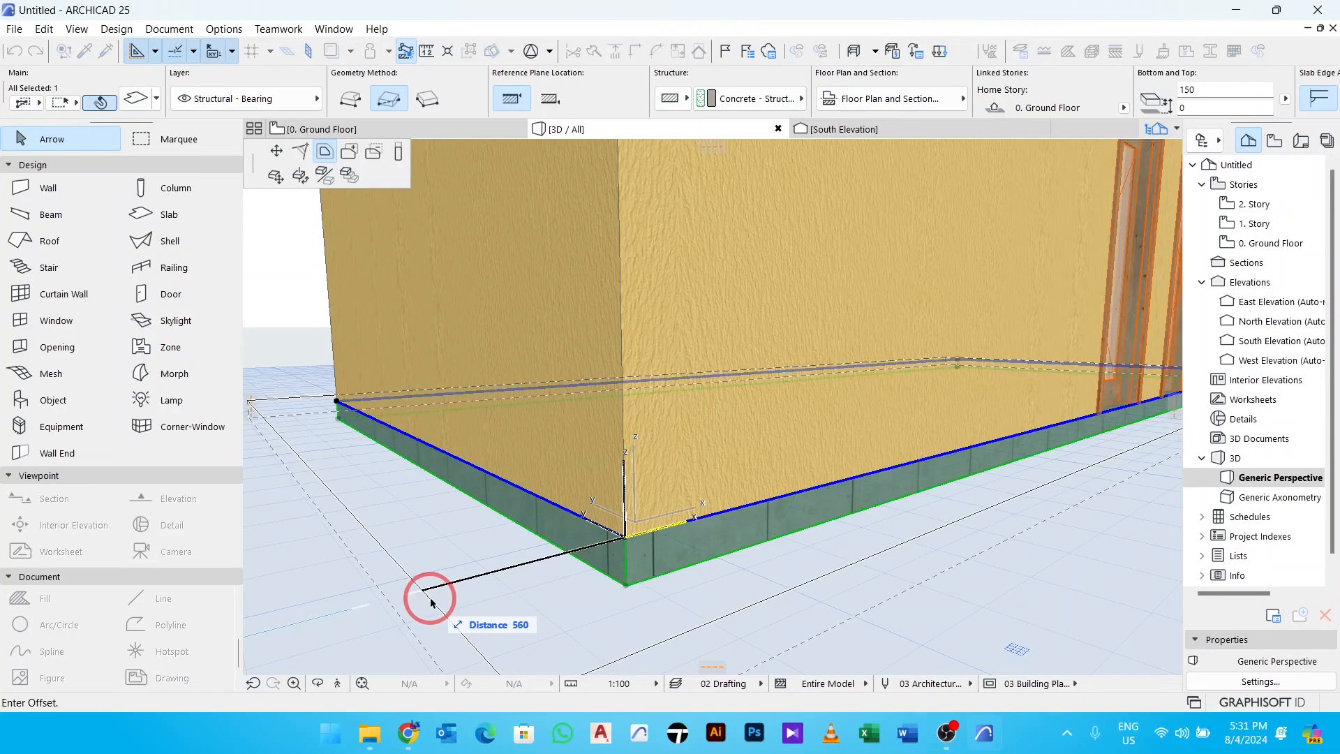
pyautogui.press('Escape')
pyautogui.press('Escape')
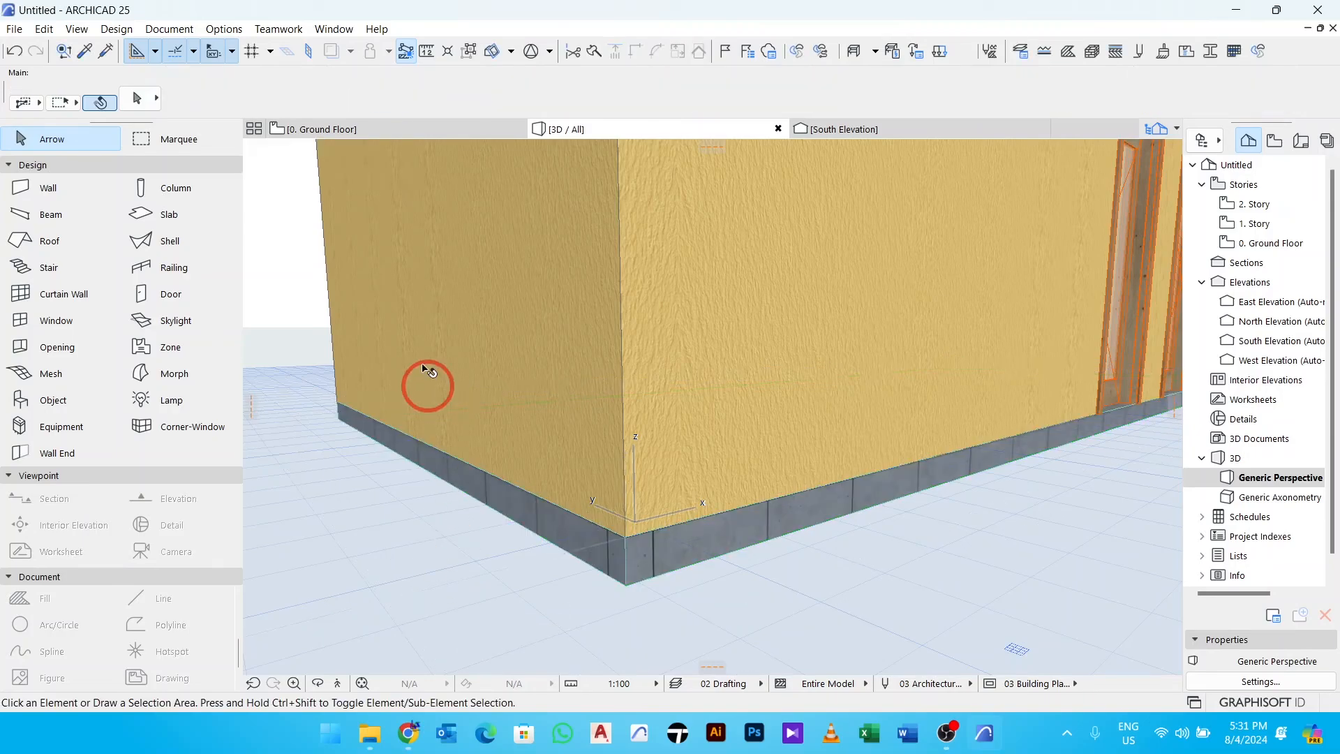
# Select the slab on the ground floor plan, offset all its edges outward by 100 mm, and deselect it.
pyautogui.click(359, 129)
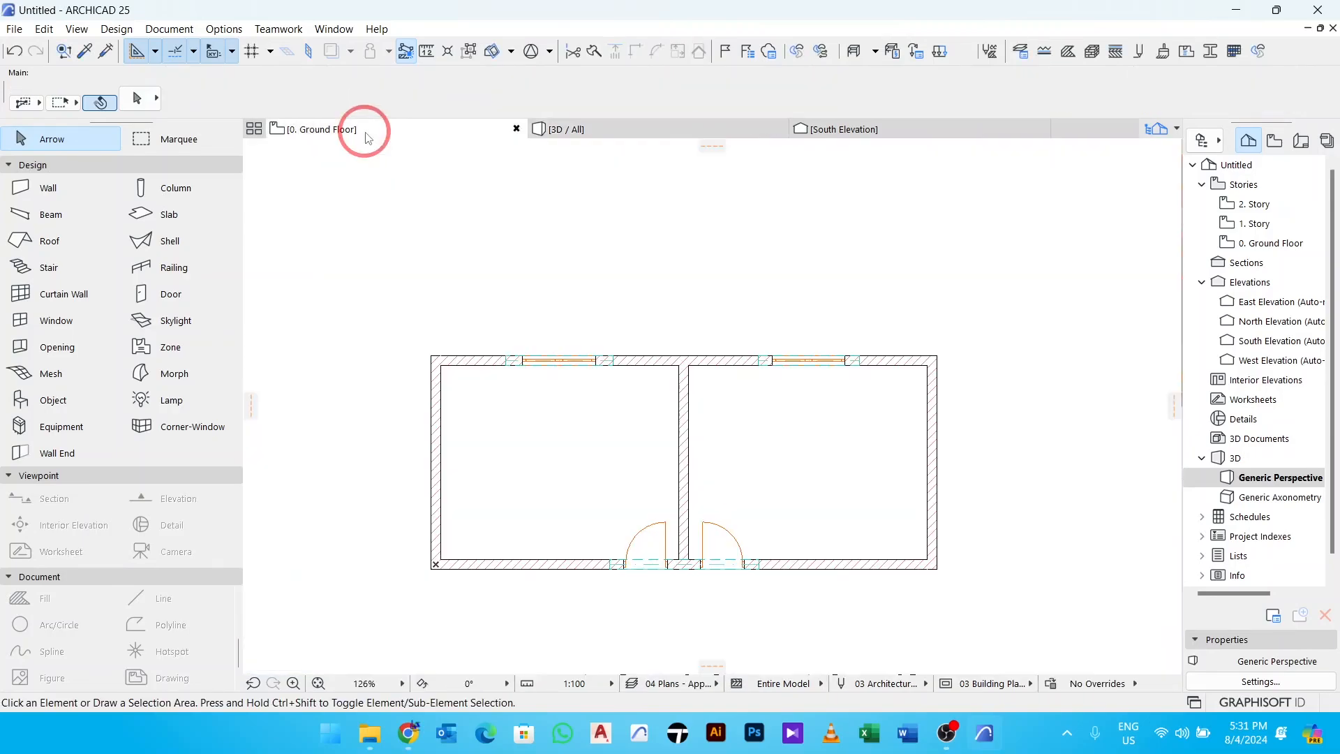
pyautogui.click(574, 452)
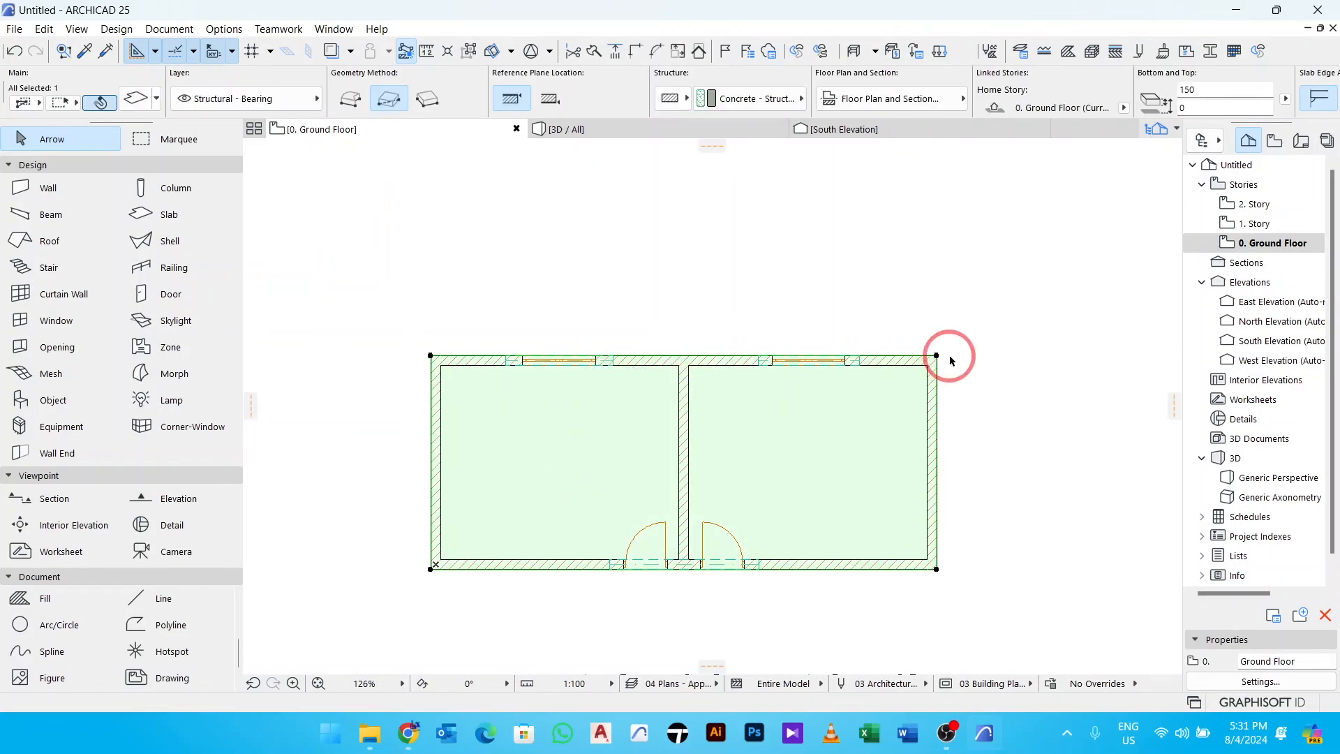
pyautogui.scroll(5, 950, 360)
pyautogui.click(916, 353)
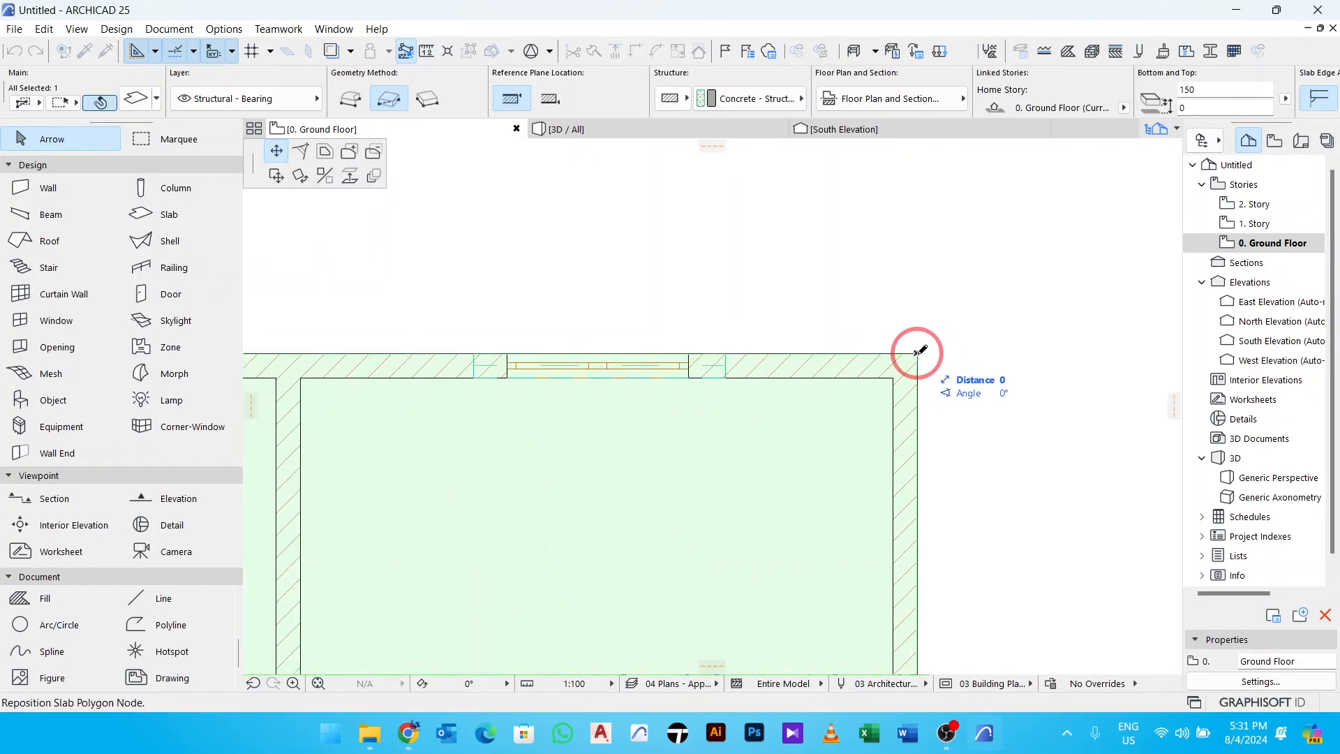
pyautogui.click(325, 152)
pyautogui.scroll(-5, 991, 360)
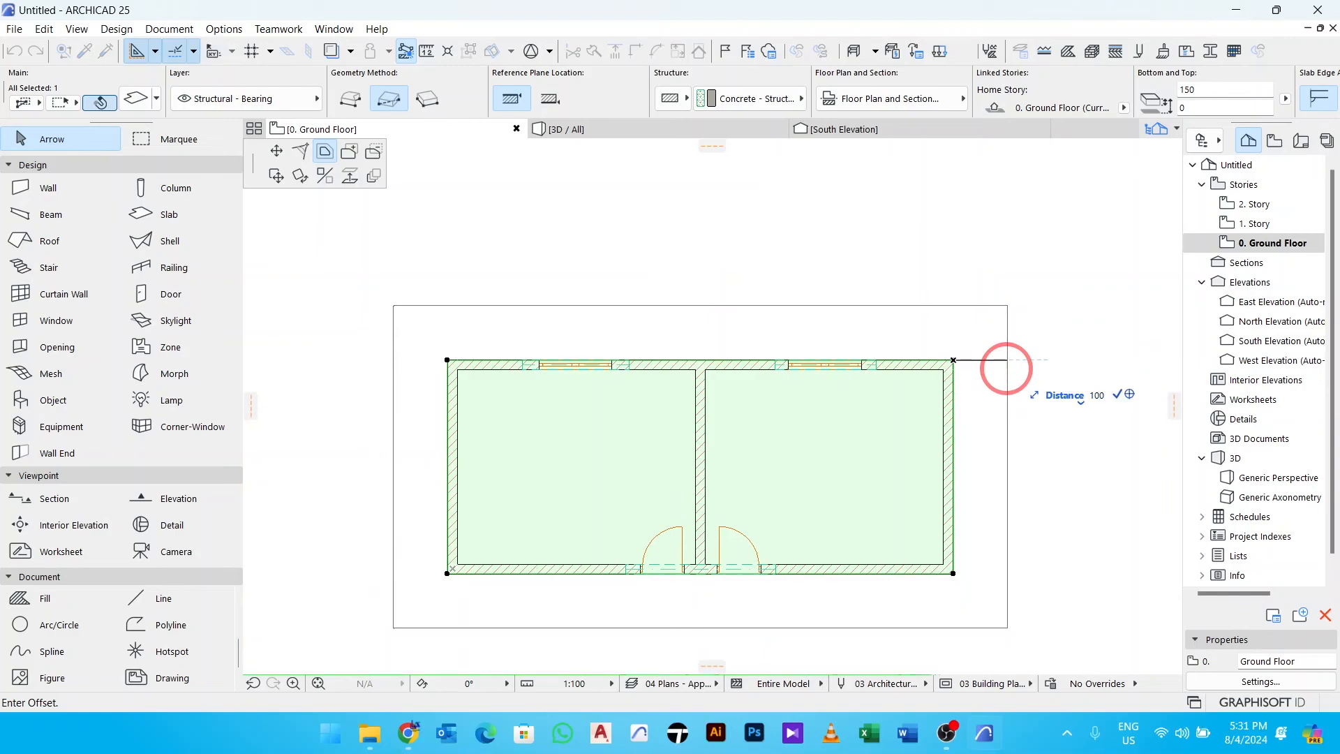
pyautogui.click(1005, 368)
pyautogui.click(1017, 321)
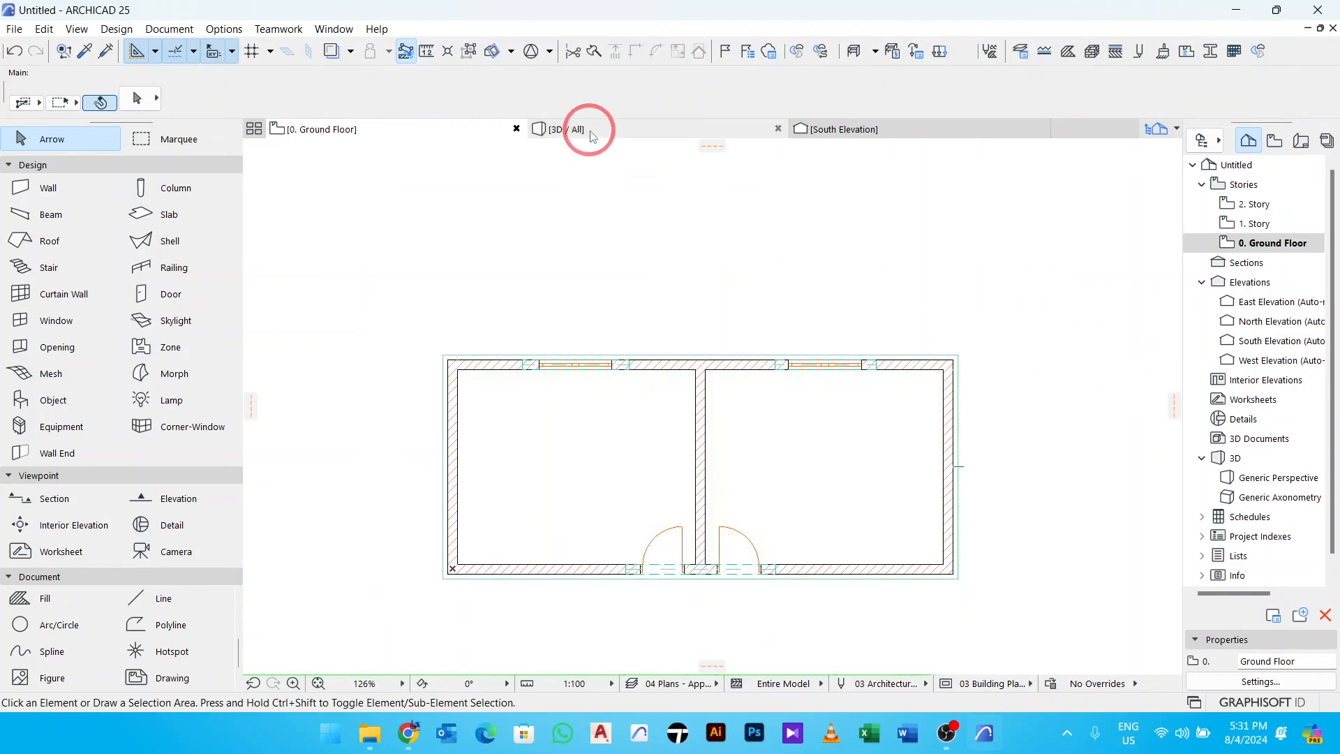
# Check the slab's projection around the walls and its floor surface inside both rooms in the 3D view.
pyautogui.click(576, 129)
pyautogui.scroll(-5, 672, 482)
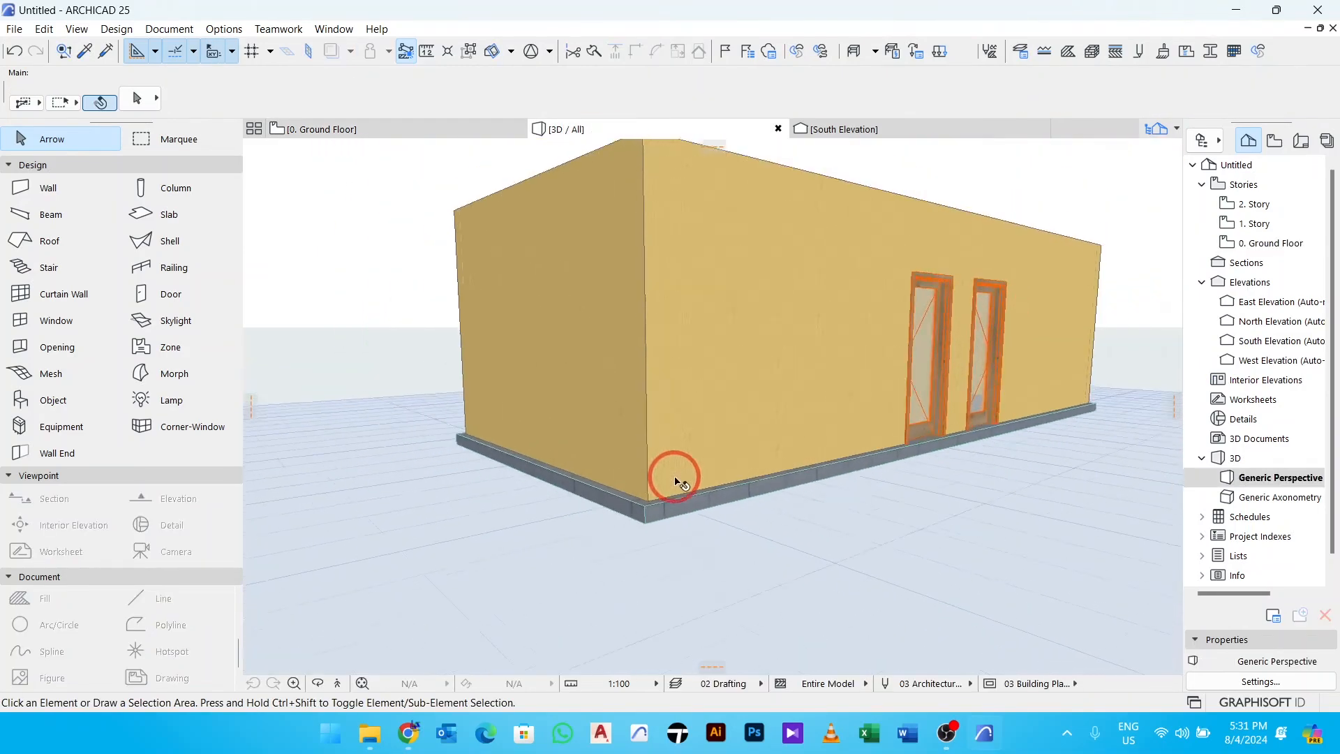
pyautogui.scroll(-5, 676, 481)
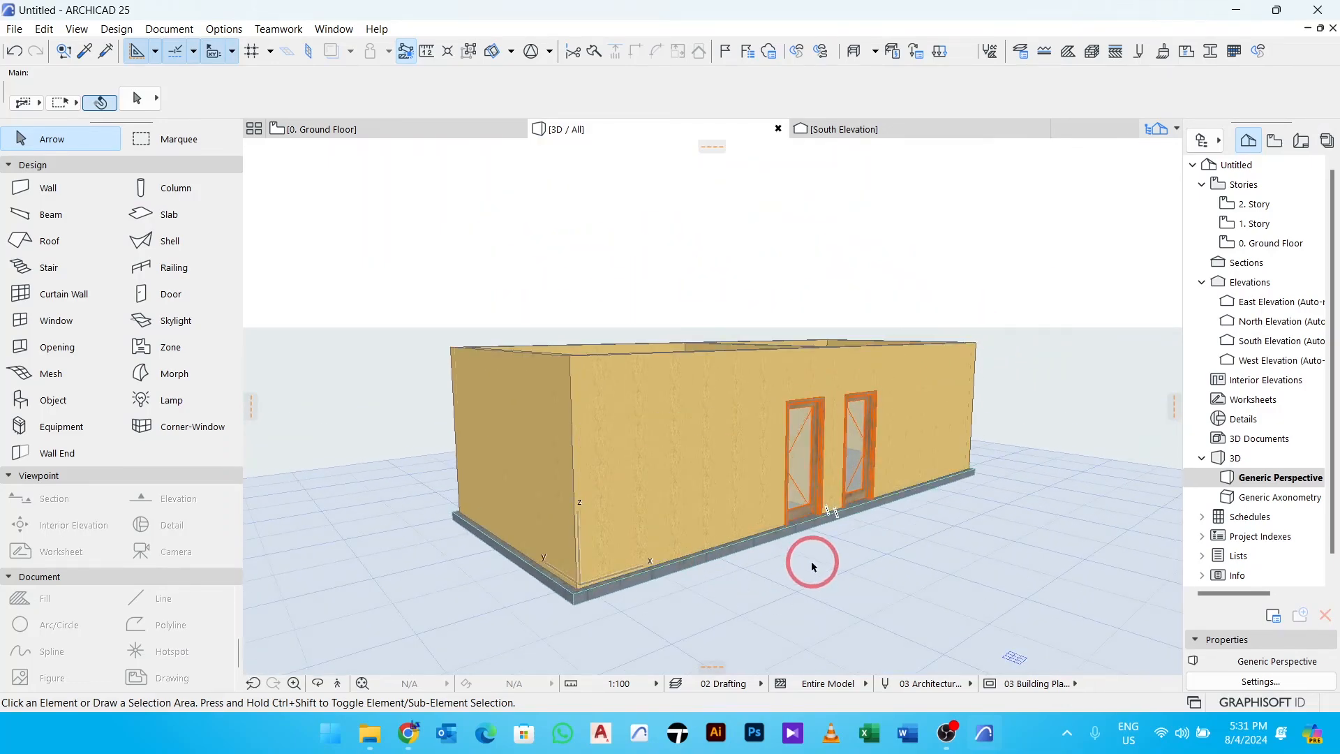
pyautogui.keyDown('shift'); pyautogui.moveTo(649, 617); pyautogui.dragTo(634, 589, button='middle'); pyautogui.keyUp('shift')
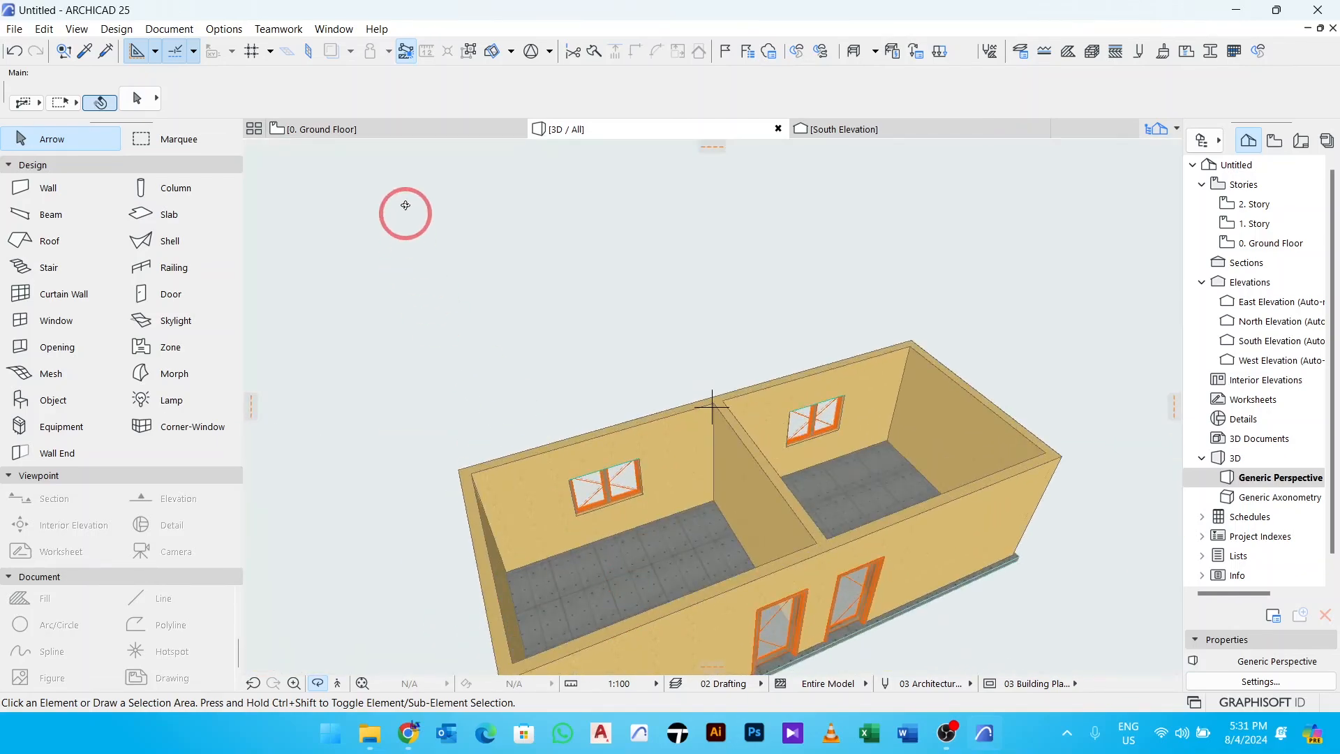
# On the ground floor plan, set the roof defaults to basic structure, 200 mm thickness, 30° pitch and a 600 mm eaves overhang.
pyautogui.click(391, 129)
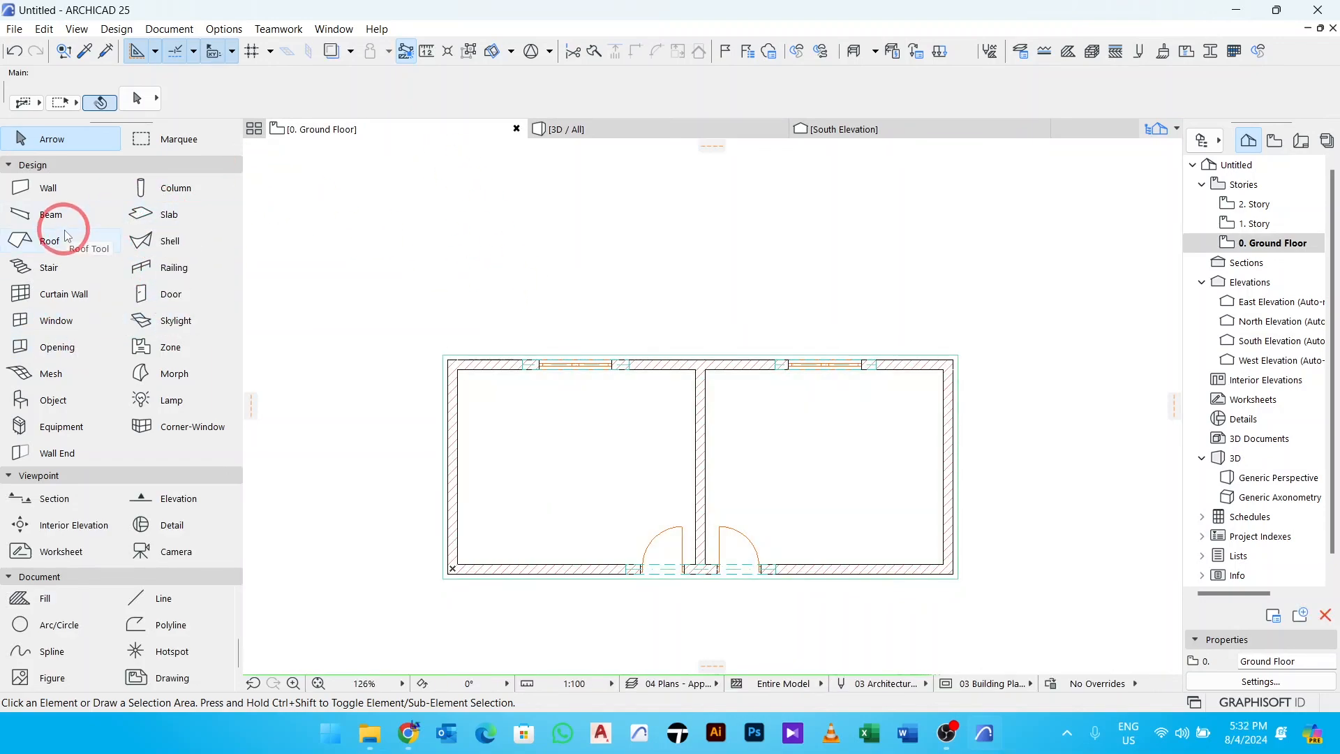
pyautogui.click(45, 241)
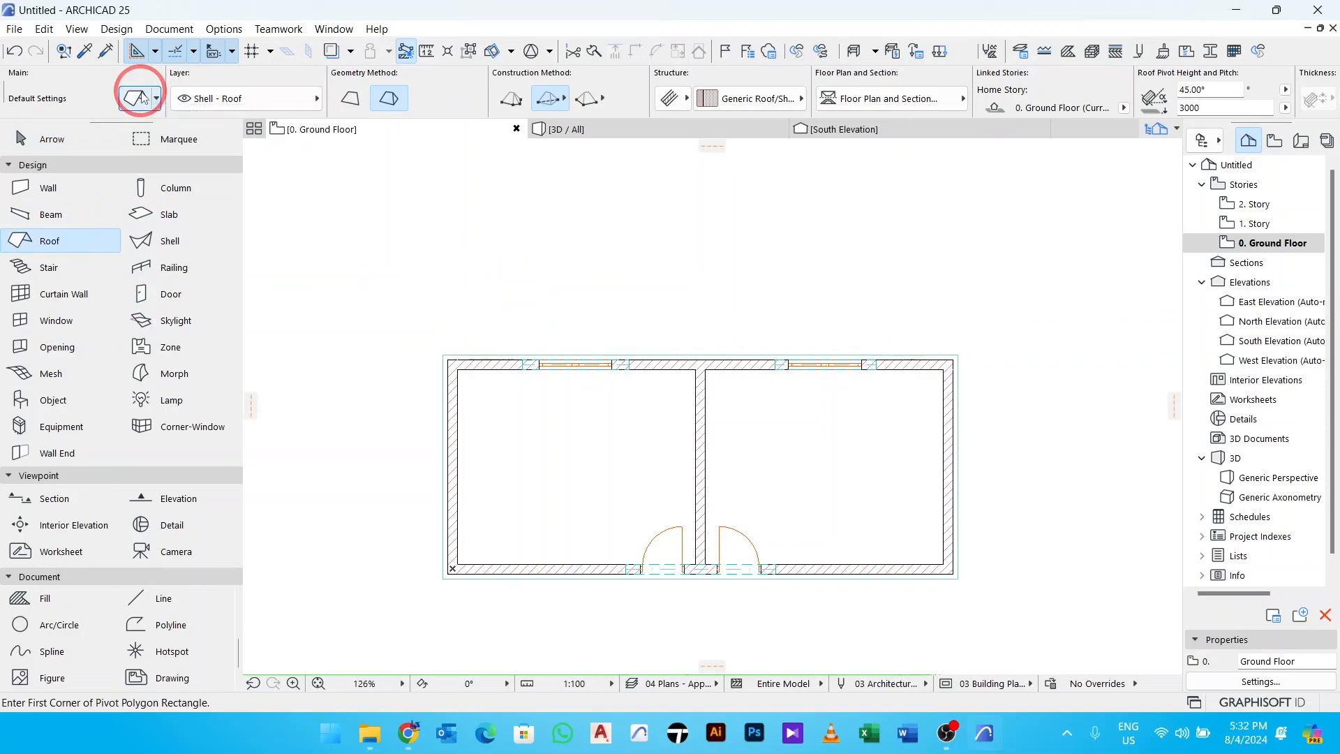
pyautogui.click(142, 97)
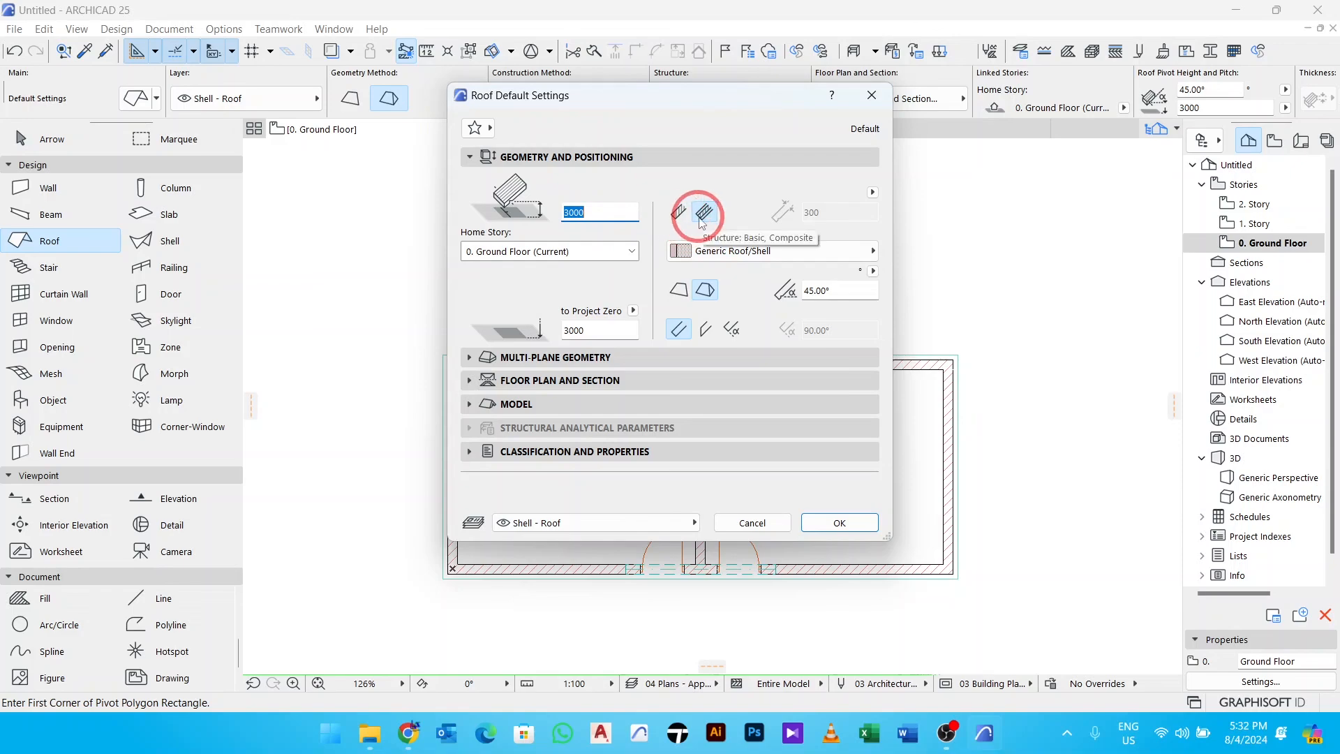
pyautogui.click(678, 213)
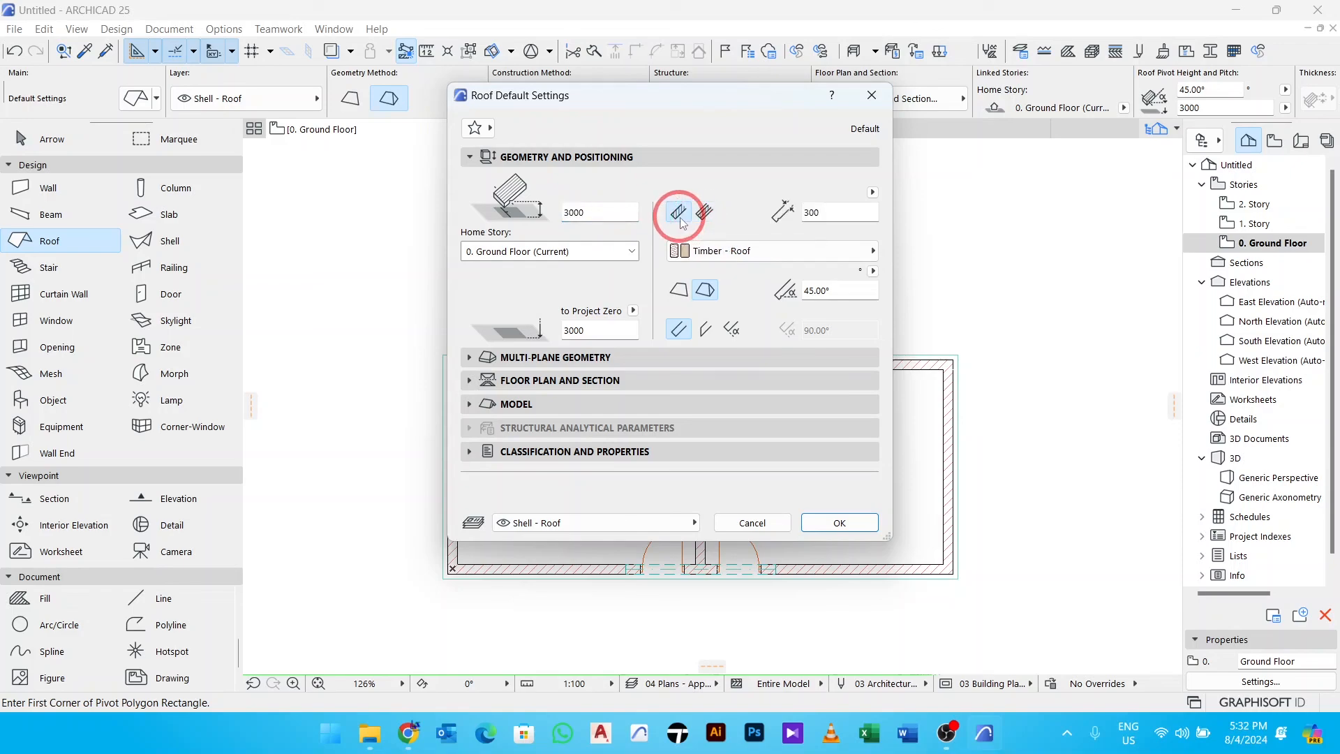
pyautogui.doubleClick(811, 213)
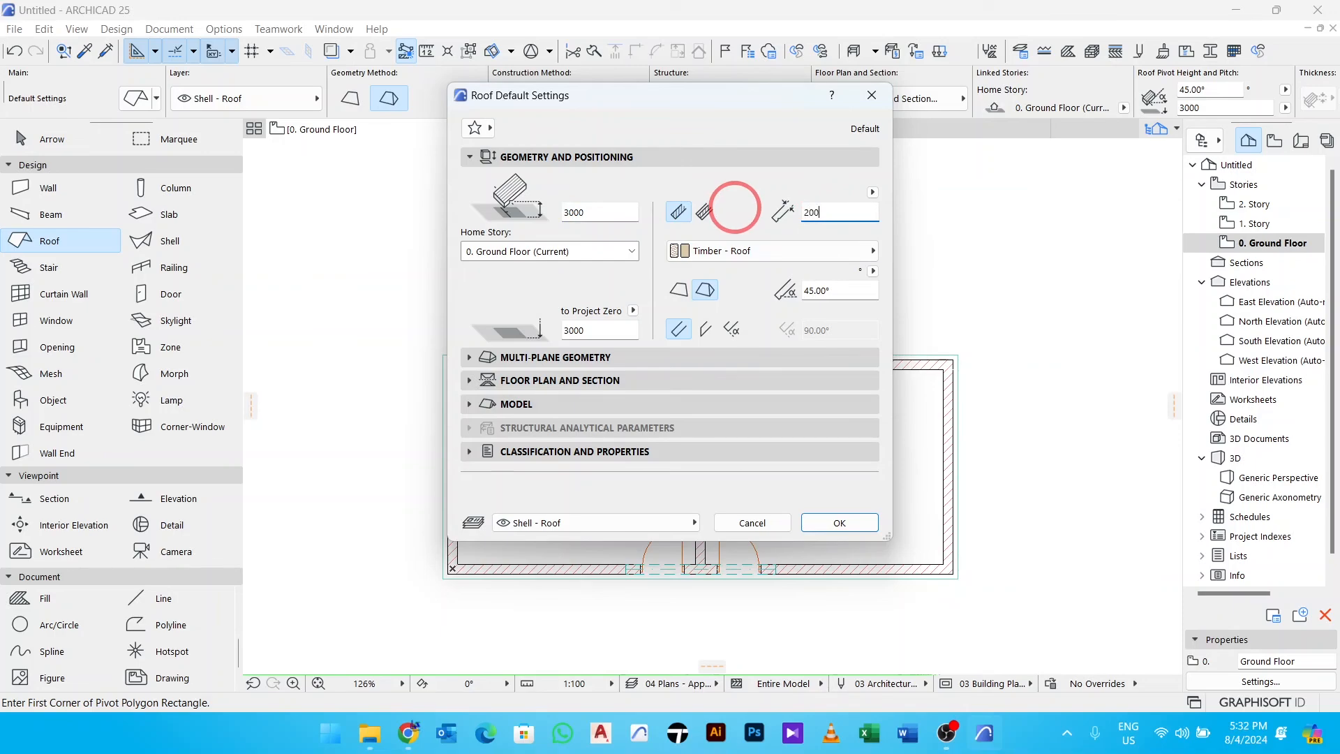
pyautogui.write('200')
pyautogui.doubleClick(814, 290)
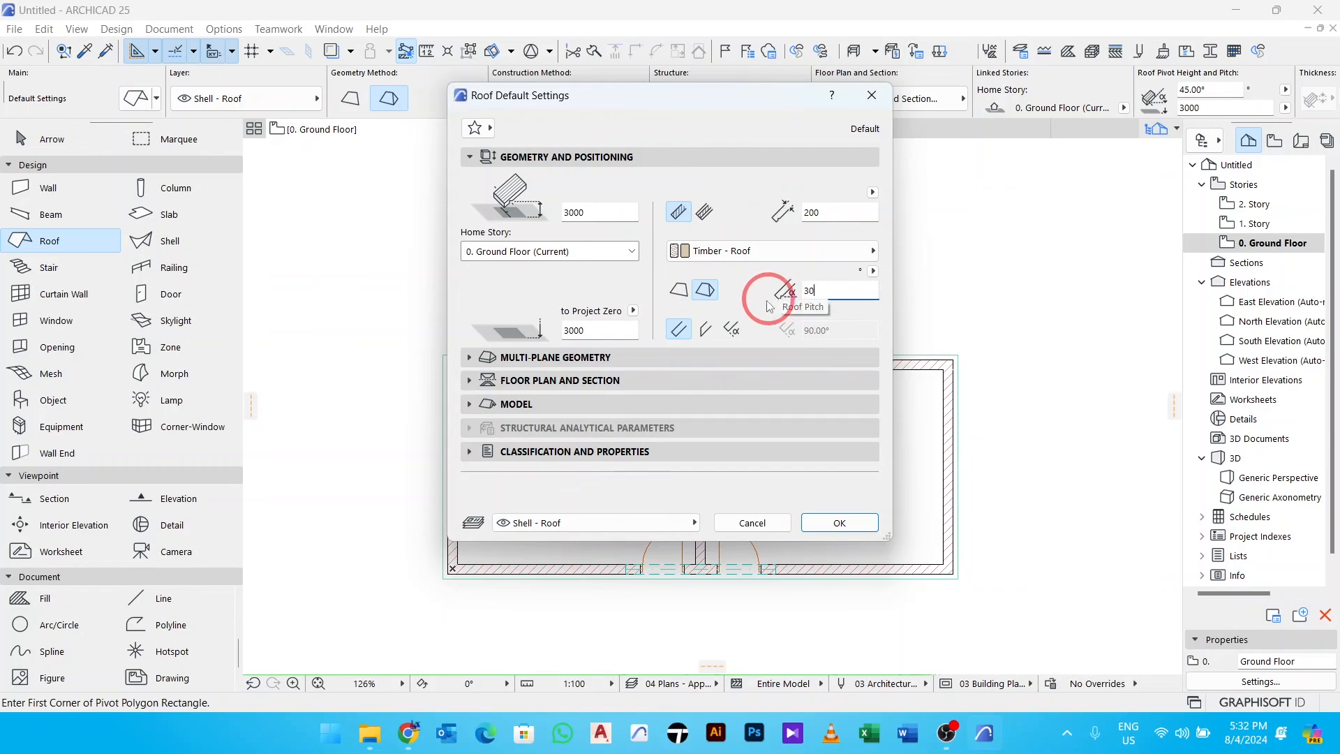
pyautogui.click(637, 356)
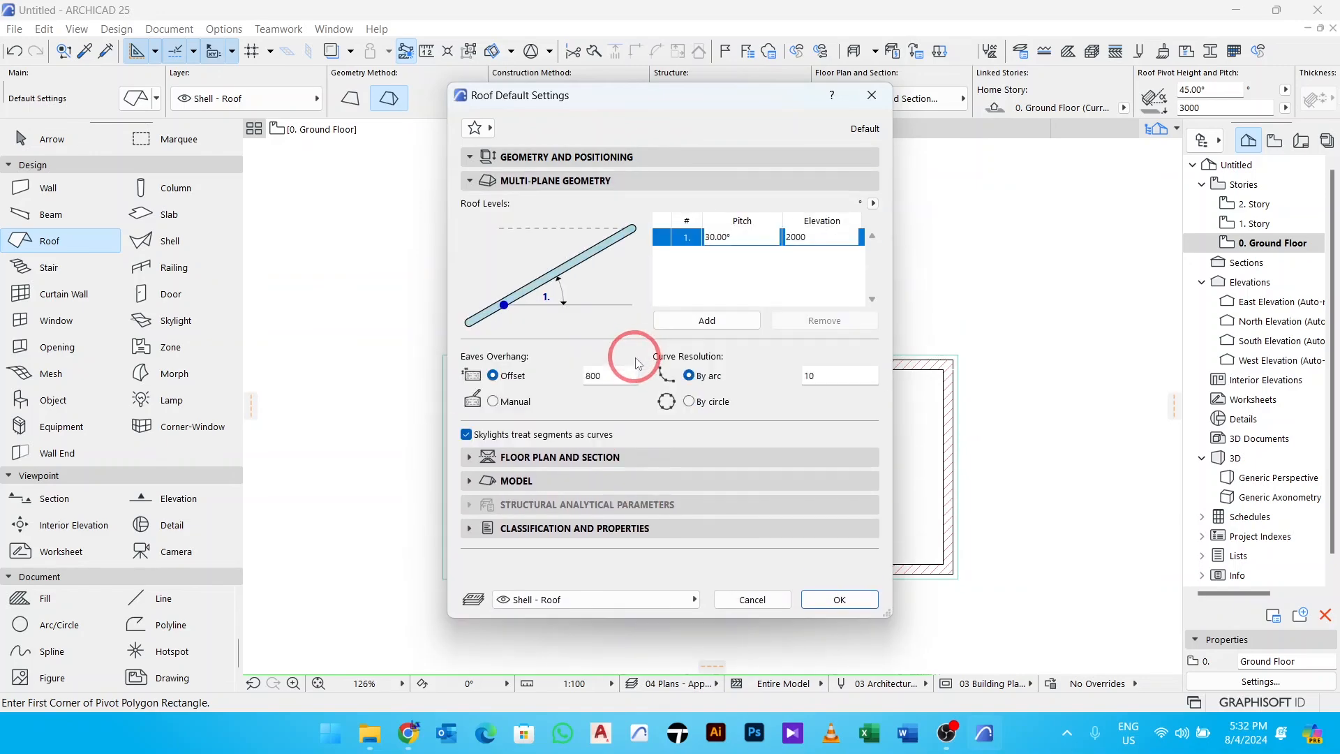
pyautogui.click(475, 367)
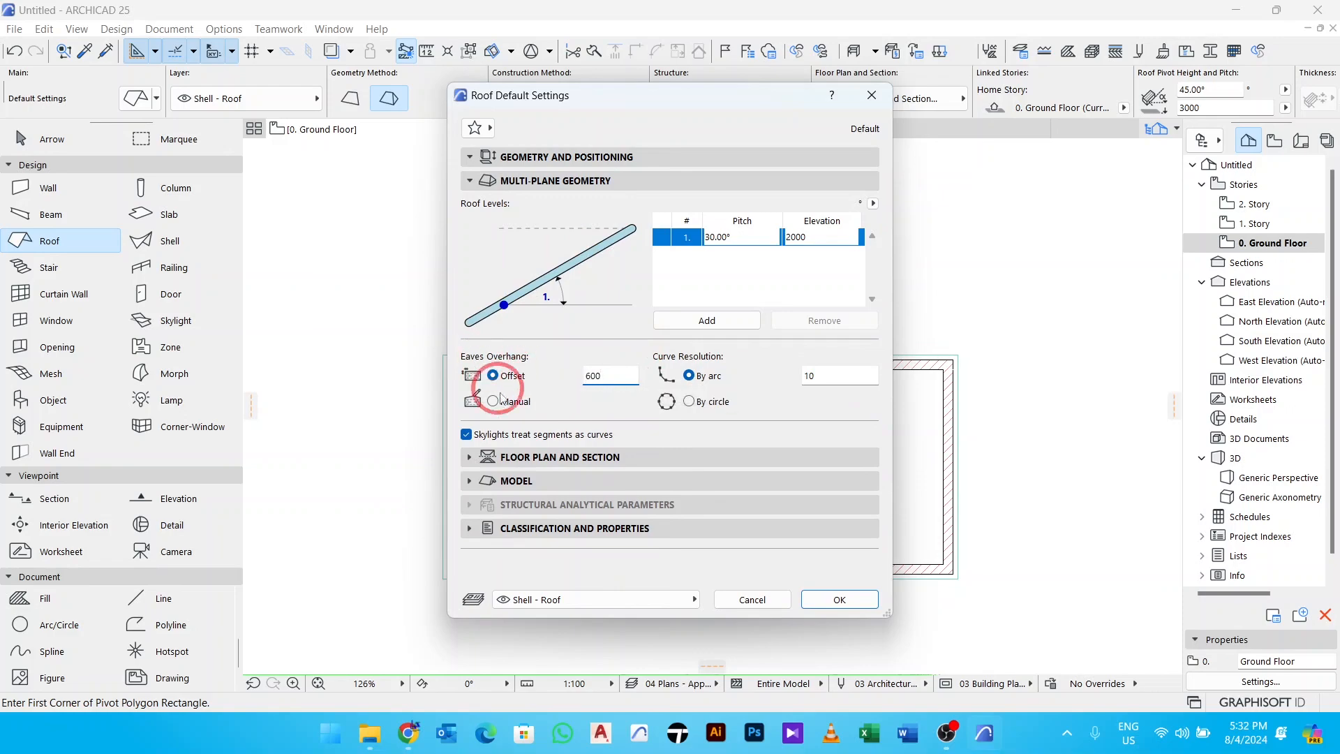
# Override the default roof surfaces with Roof - Corrugated Sheet Metal on top and Paint - Glossy White on the edges and underside.
pyautogui.click(527, 481)
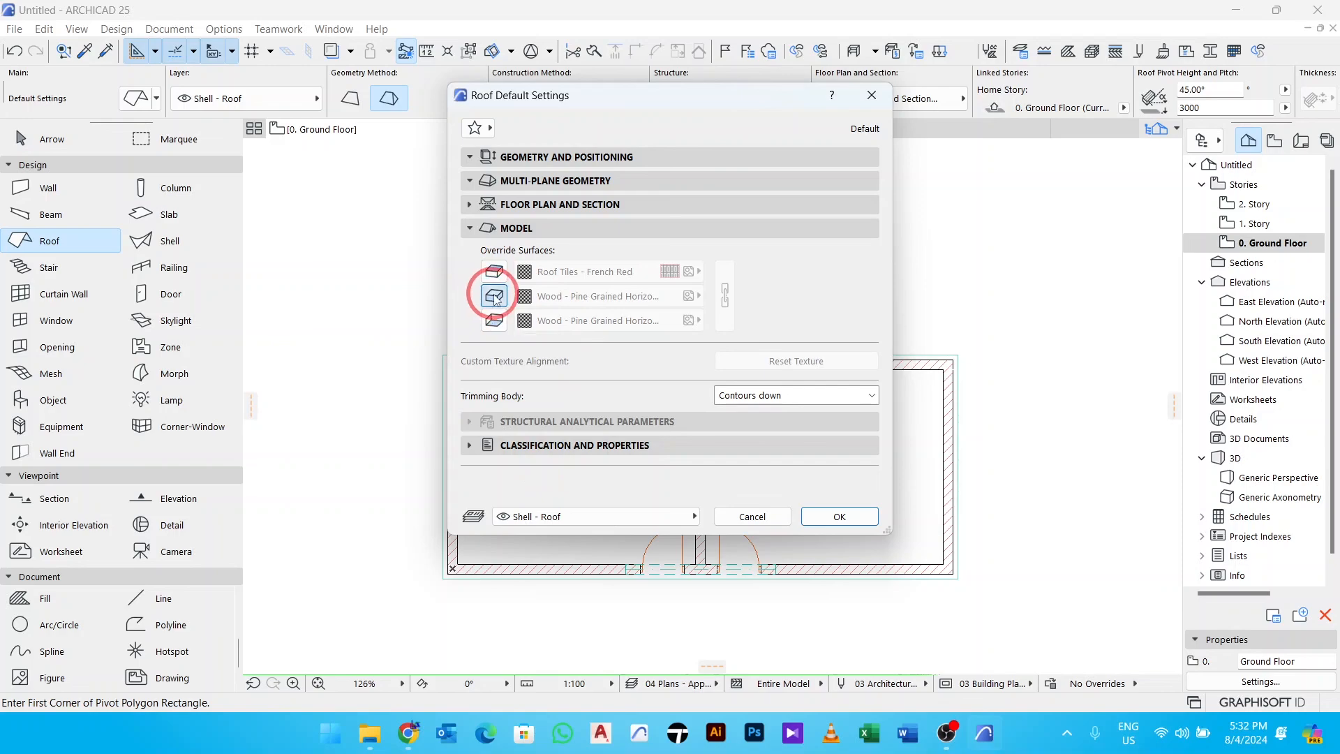
pyautogui.click(541, 296)
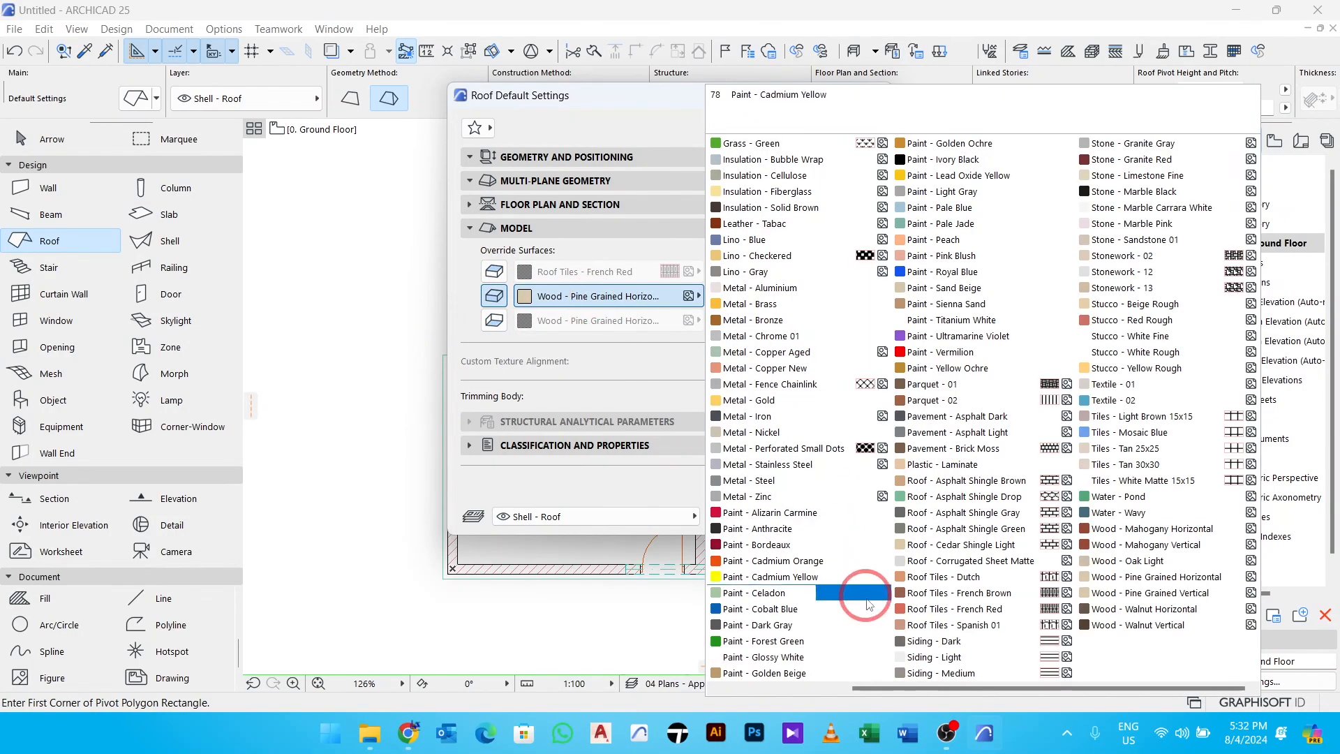
pyautogui.click(813, 656)
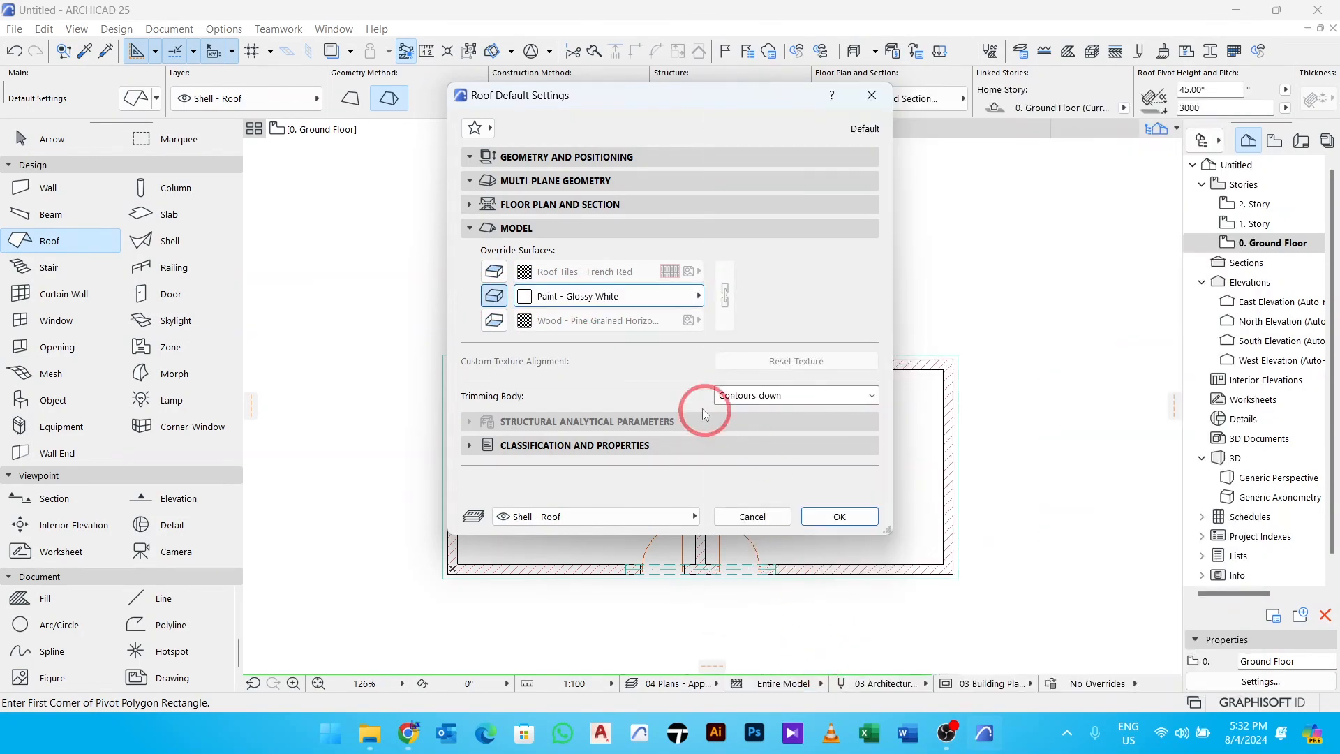
pyautogui.click(621, 320)
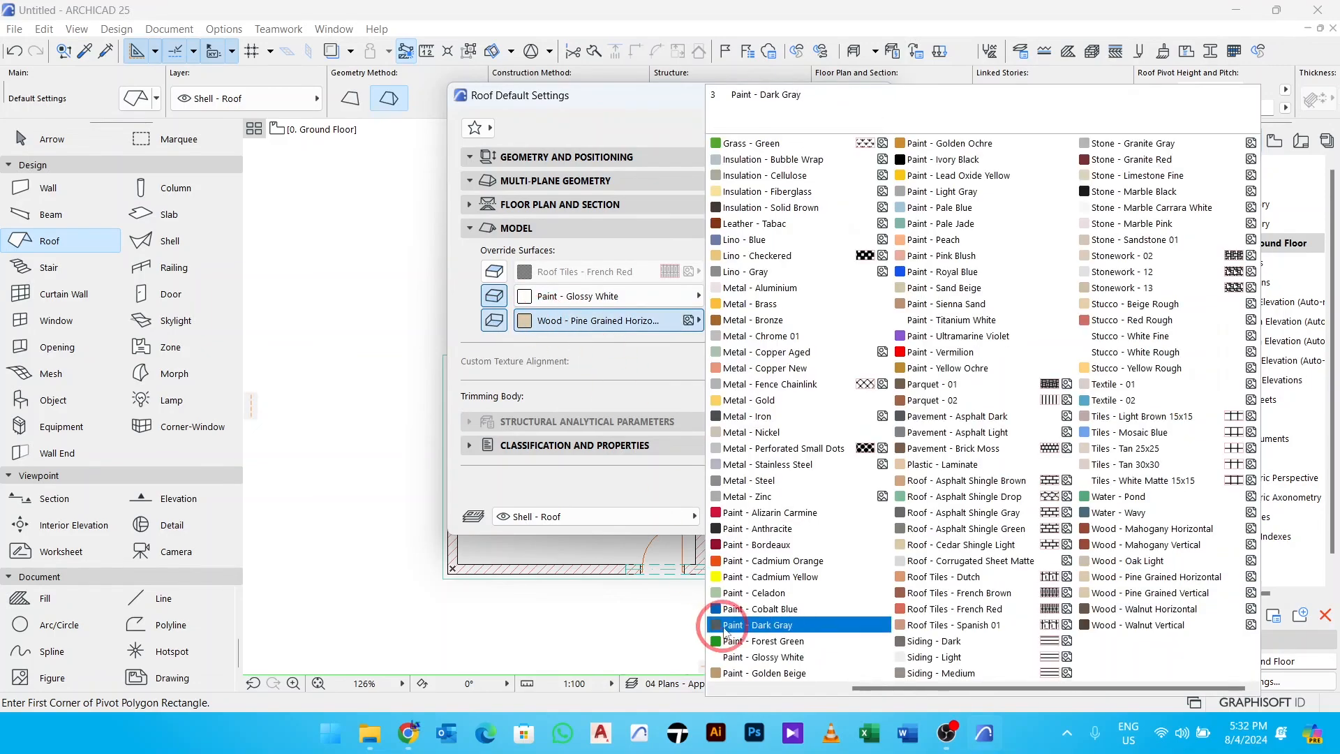
pyautogui.click(736, 657)
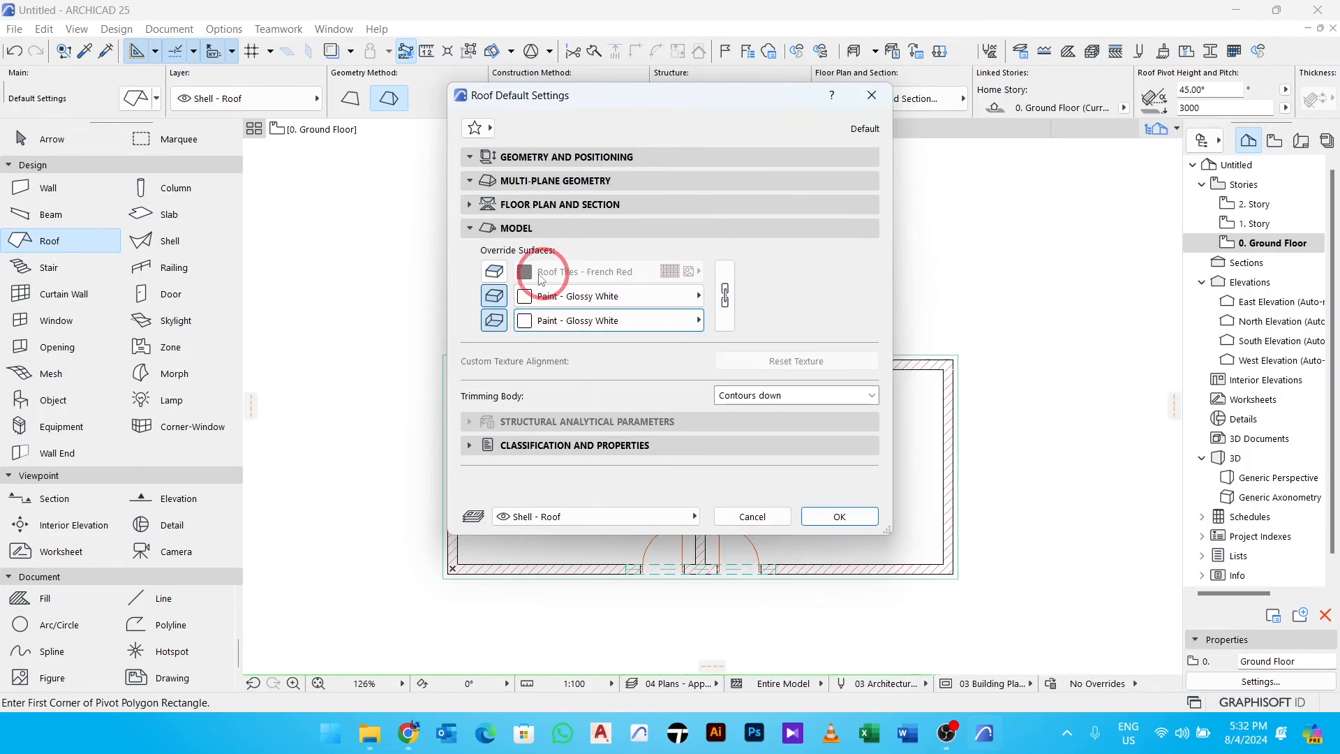
pyautogui.click(494, 272)
pyautogui.click(571, 272)
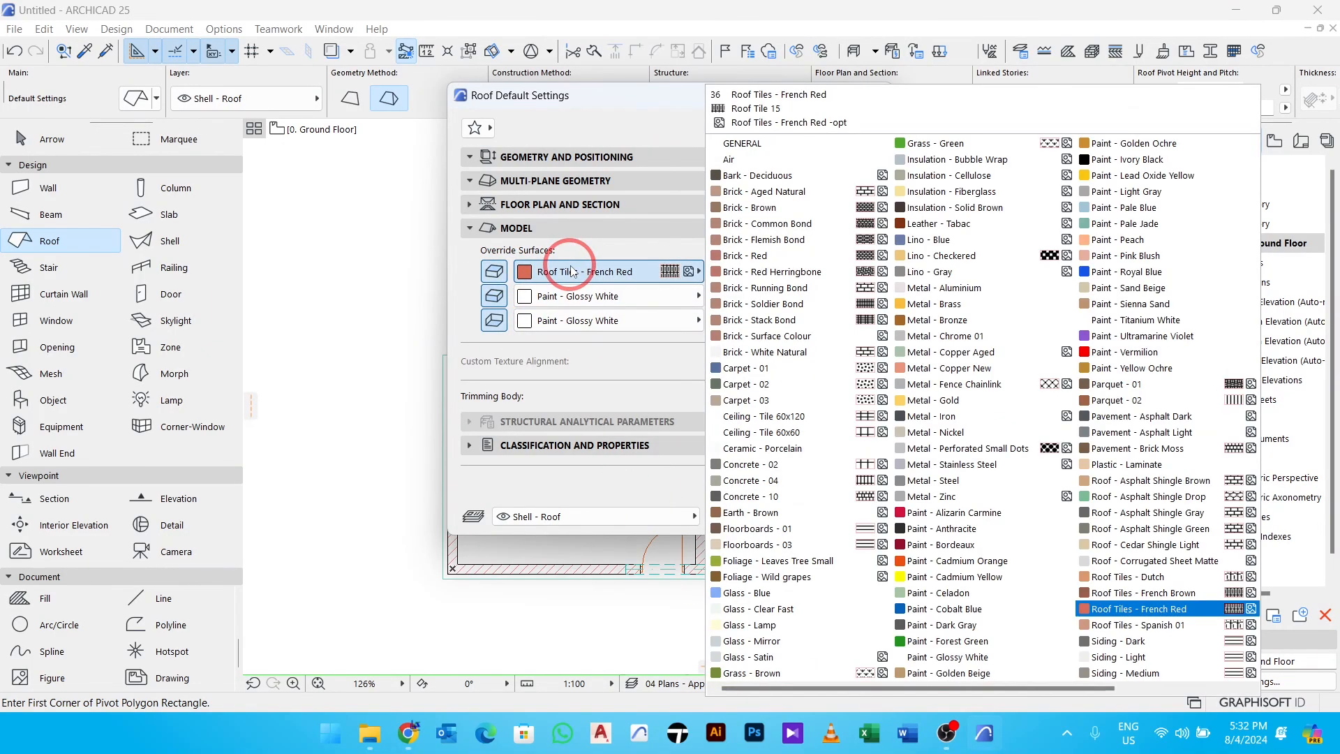
pyautogui.click(1131, 563)
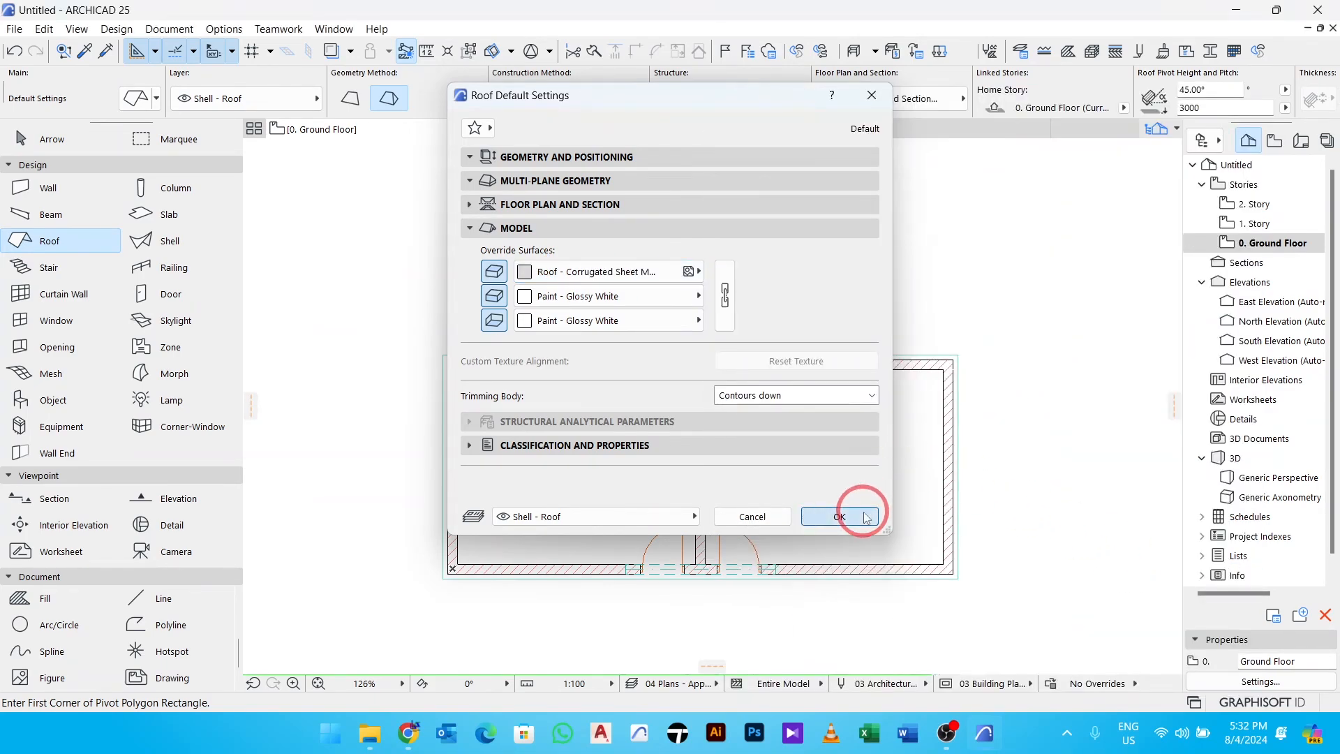
pyautogui.click(865, 515)
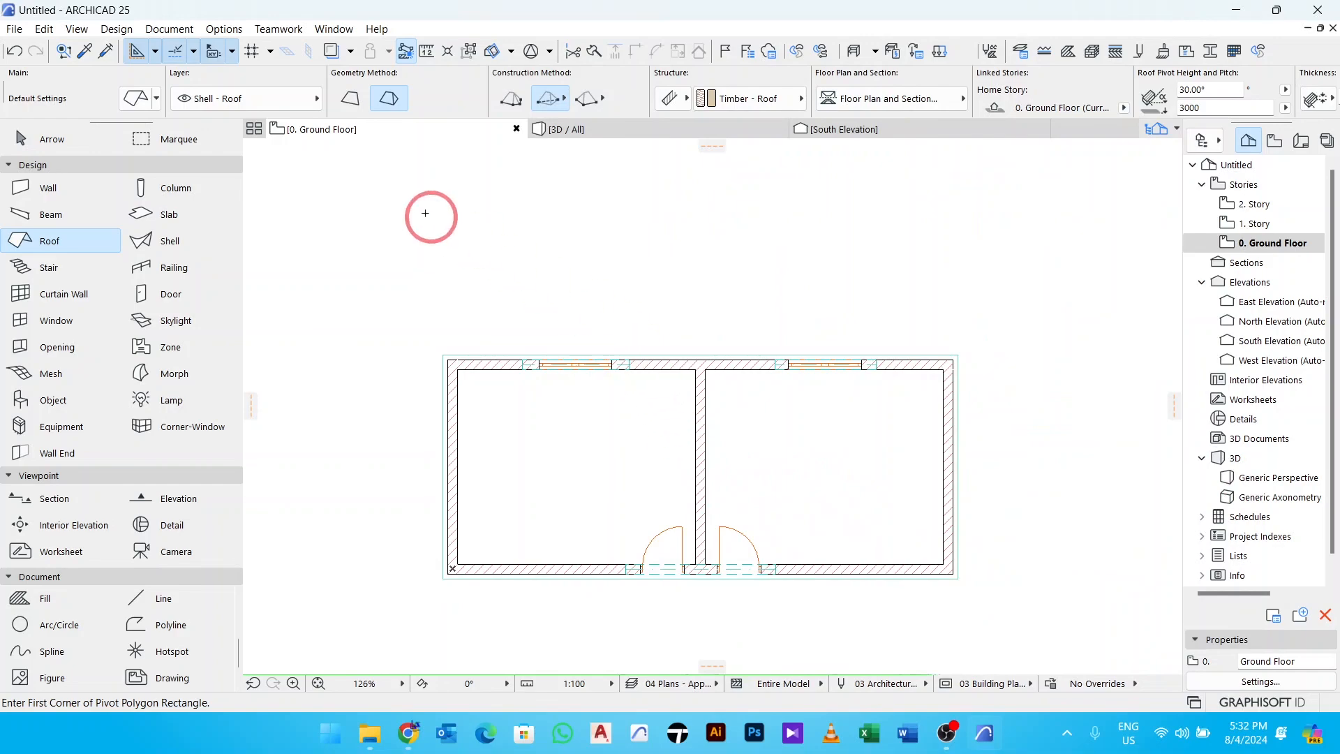
# Change the default roof edge angle to vertical and accept the roof settings.
pyautogui.click(145, 105)
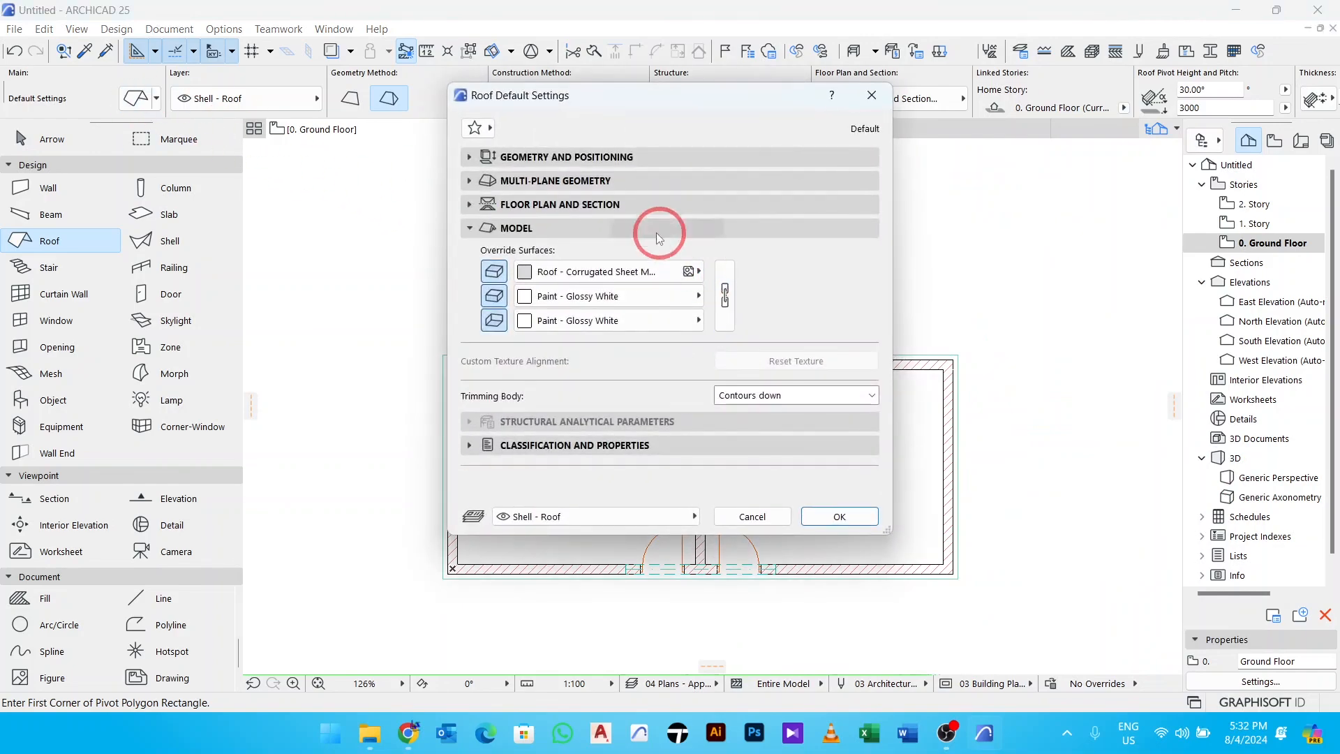
pyautogui.click(585, 158)
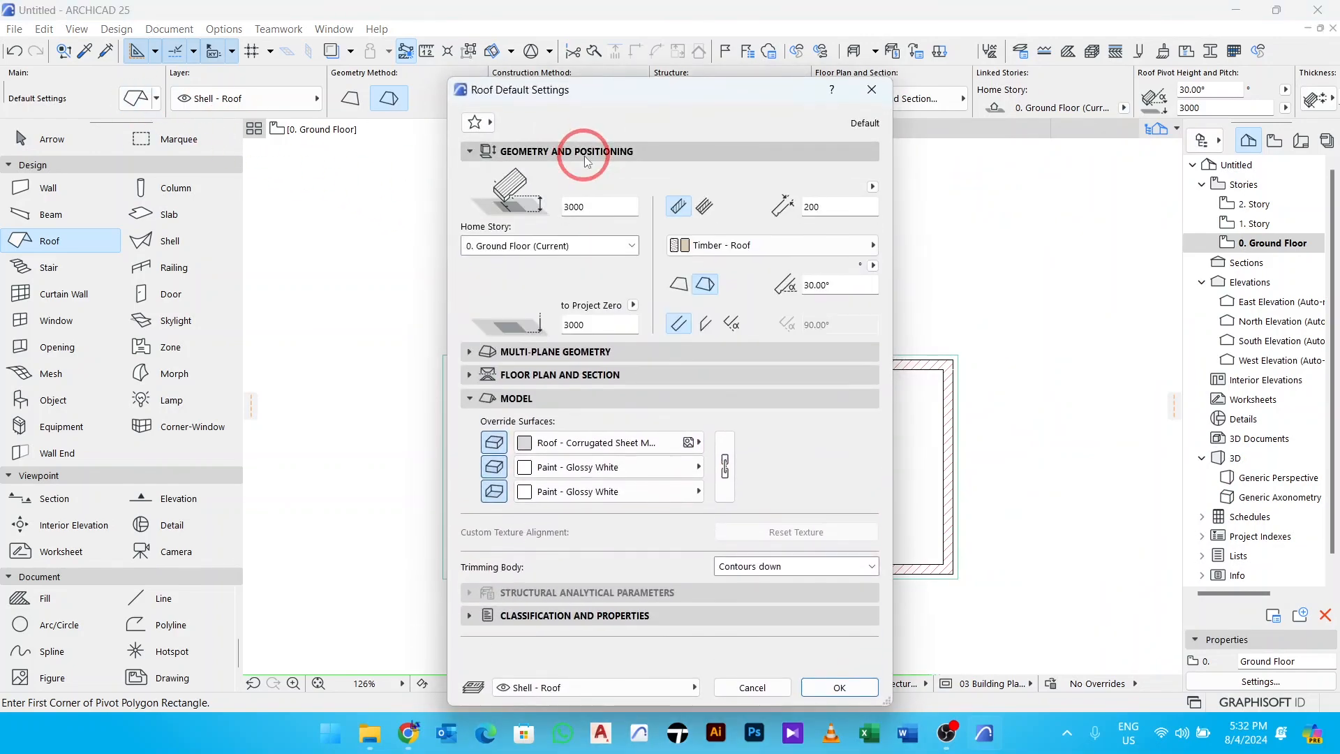
pyautogui.click(707, 326)
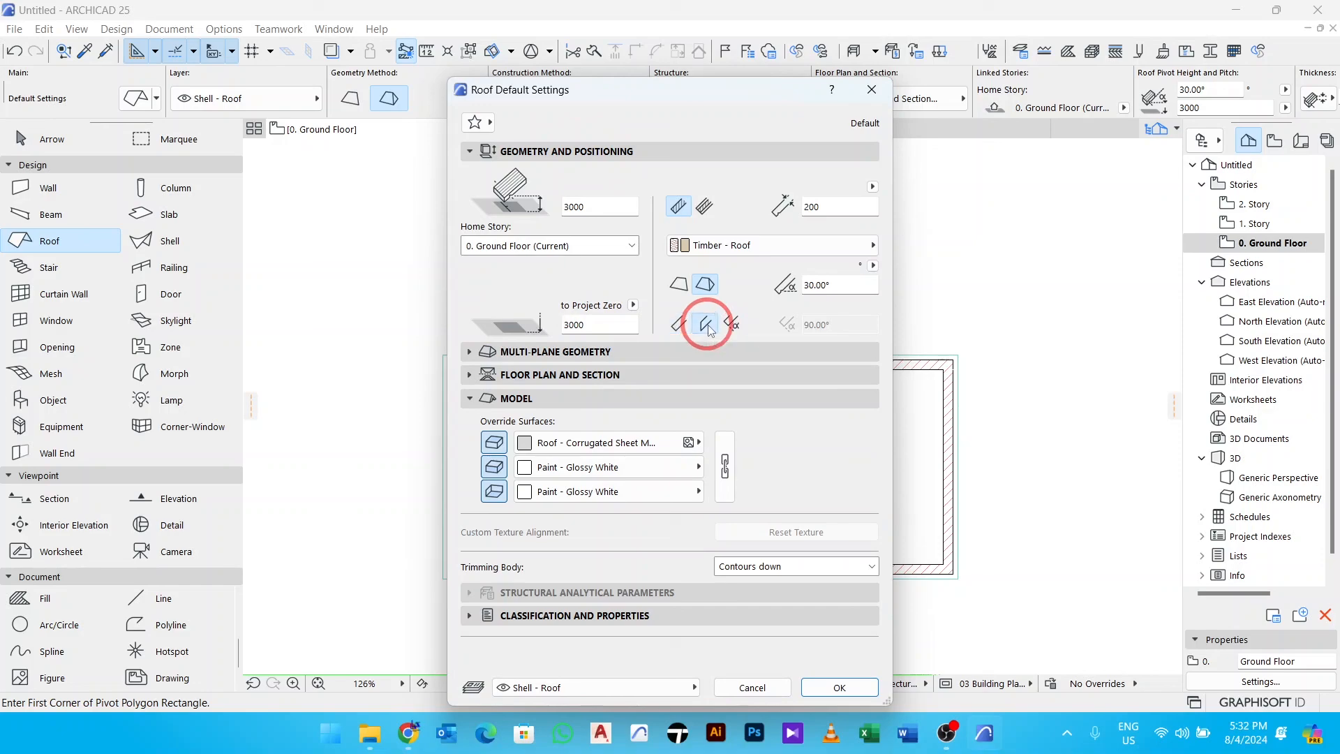
pyautogui.click(839, 687)
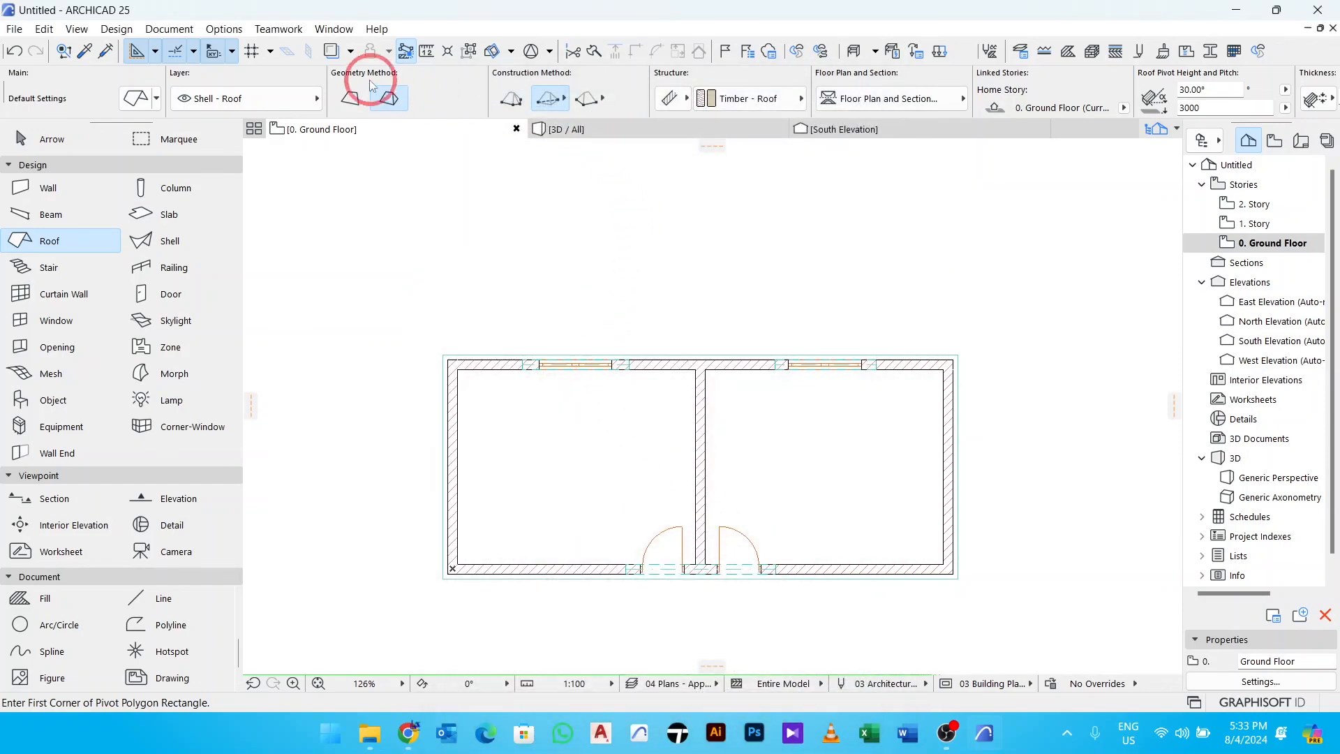
# Draw a multi-plane roof with the polygonal construction method, tracing its pivot outline through the four outer wall corners.
pyautogui.click(512, 98)
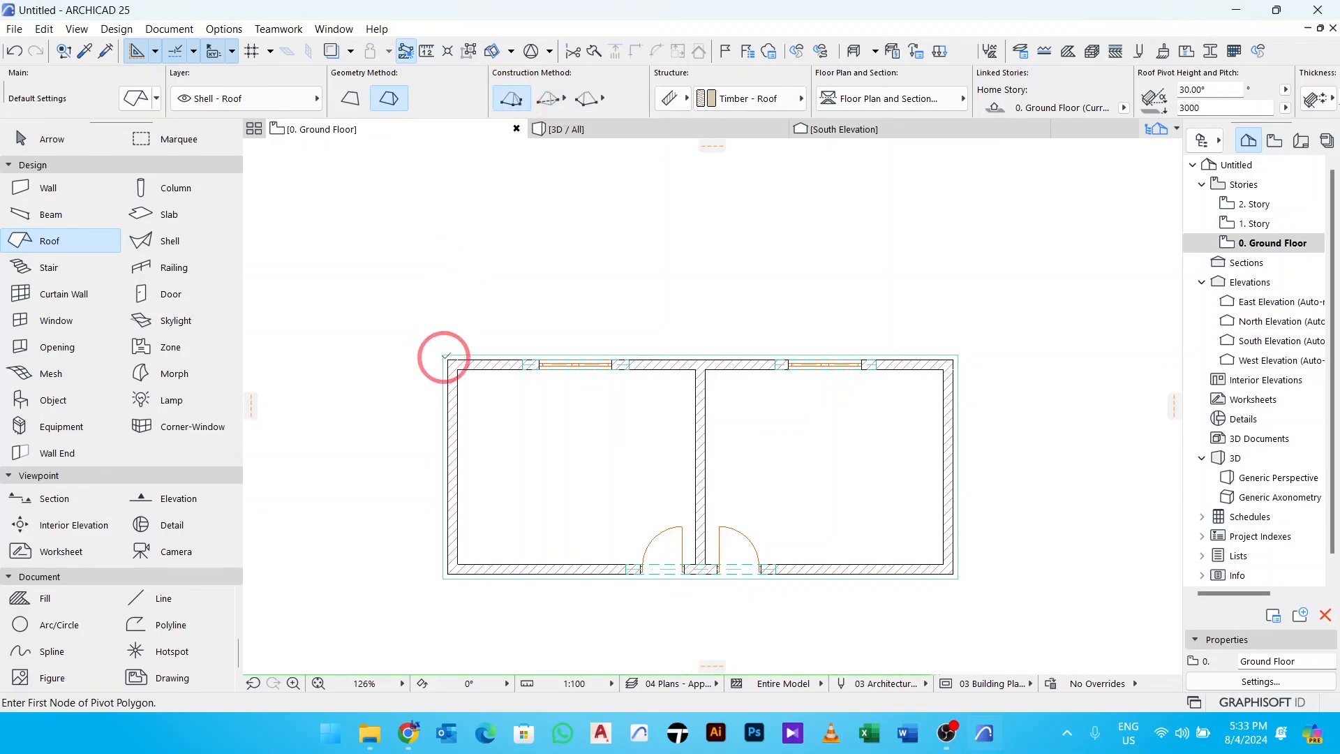
pyautogui.scroll(3, 450, 356)
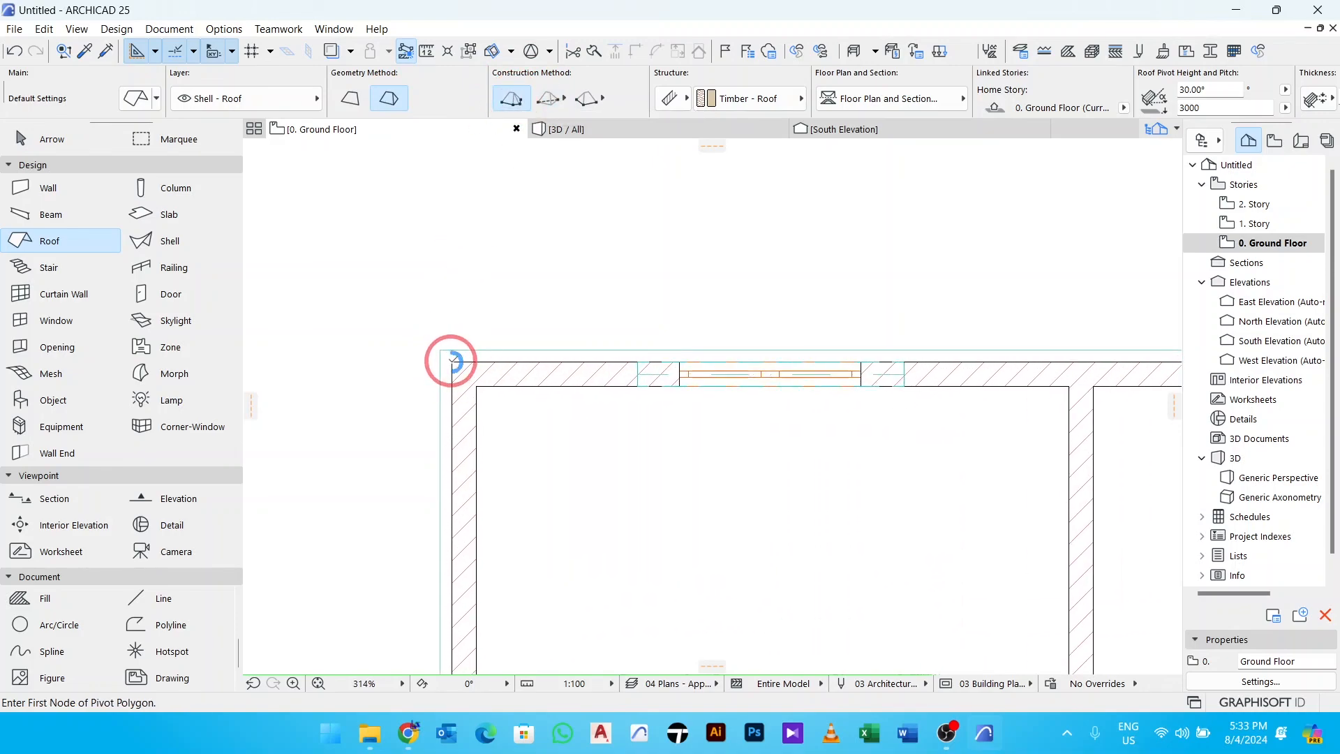
pyautogui.click(453, 361)
pyautogui.scroll(-3, 405, 325)
pyautogui.scroll(3, 823, 333)
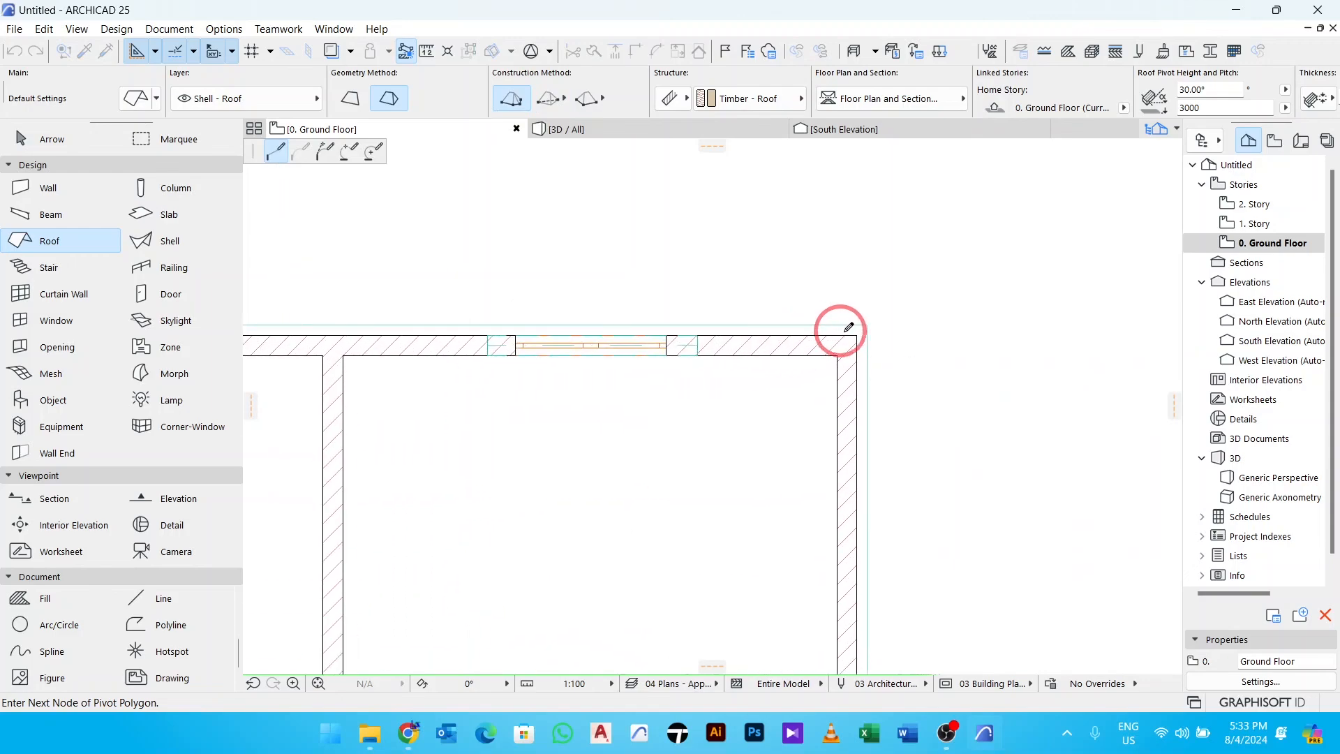
pyautogui.click(847, 329)
pyautogui.scroll(-3, 877, 404)
pyautogui.scroll(2, 878, 417)
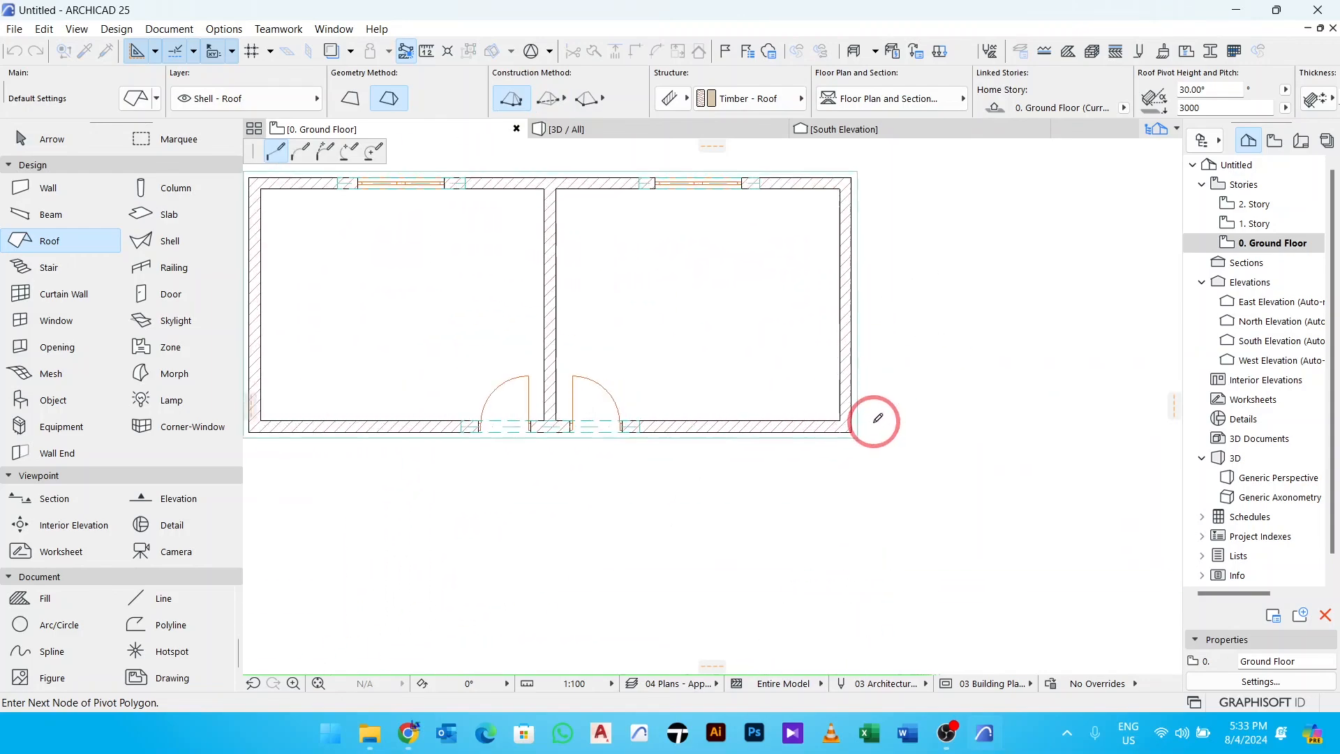
pyautogui.scroll(2, 874, 420)
pyautogui.click(833, 440)
pyautogui.scroll(-4, 872, 414)
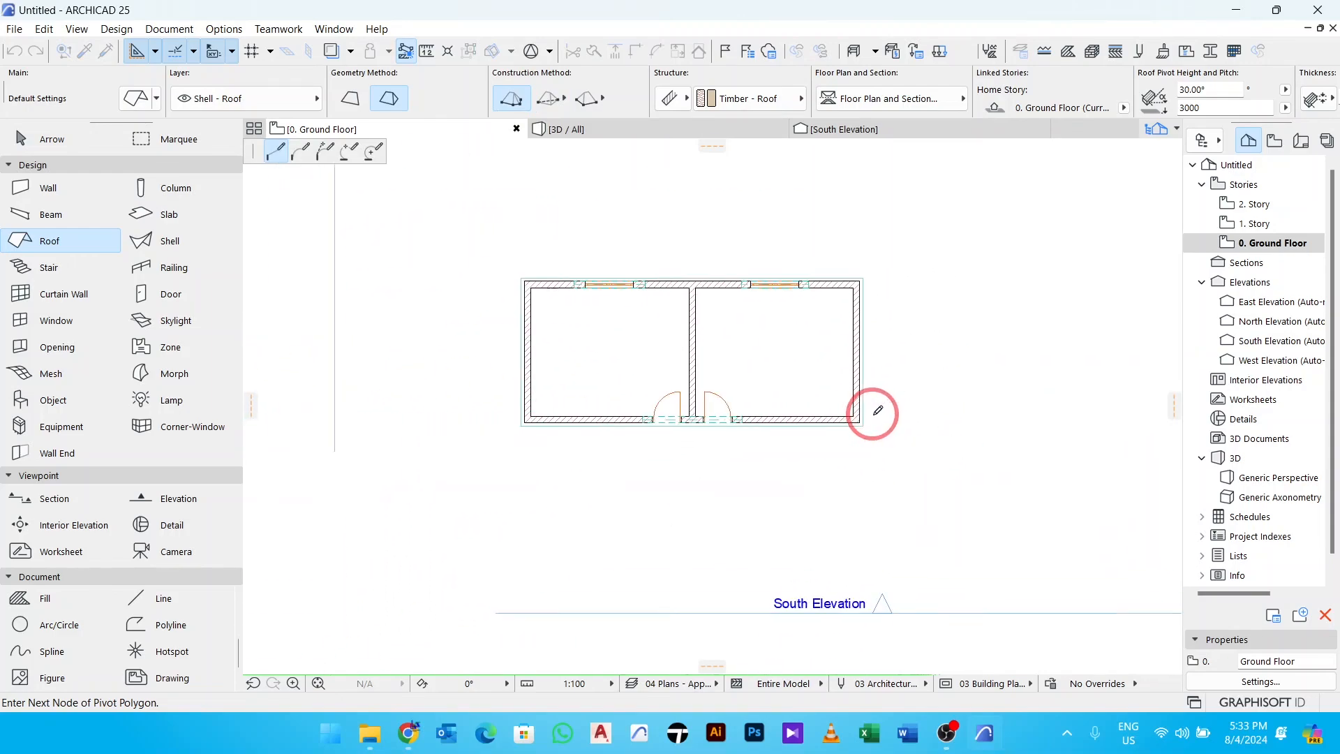
pyautogui.scroll(-1, 877, 416)
pyautogui.scroll(5, 740, 394)
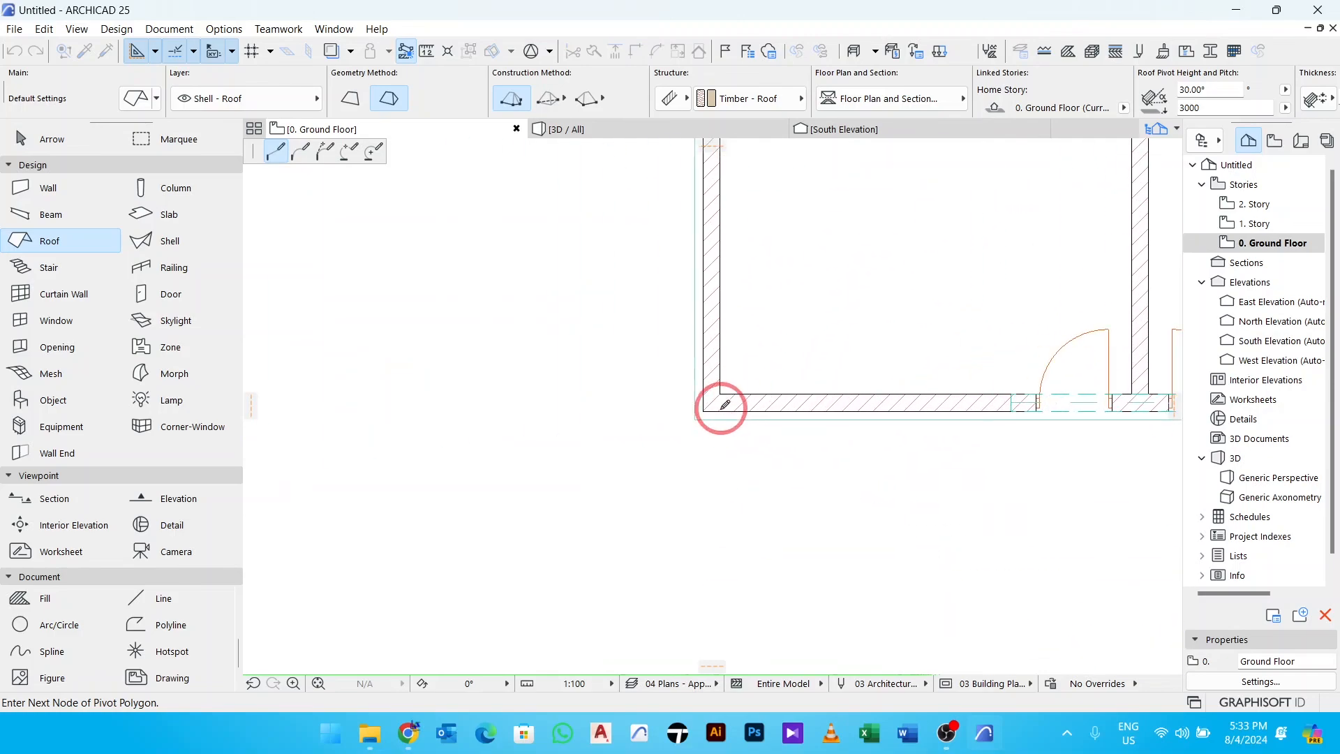
pyautogui.scroll(-3, 704, 410)
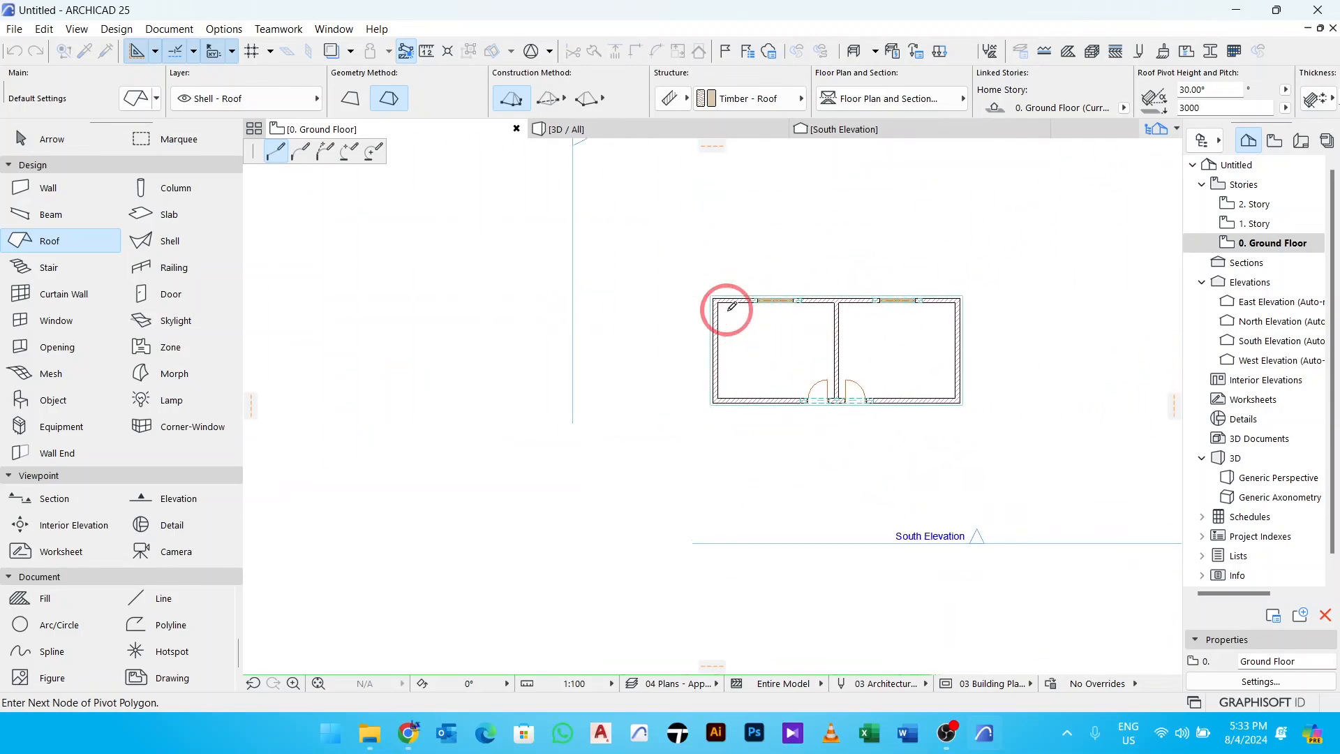
pyautogui.scroll(3, 663, 290)
pyautogui.click(687, 271)
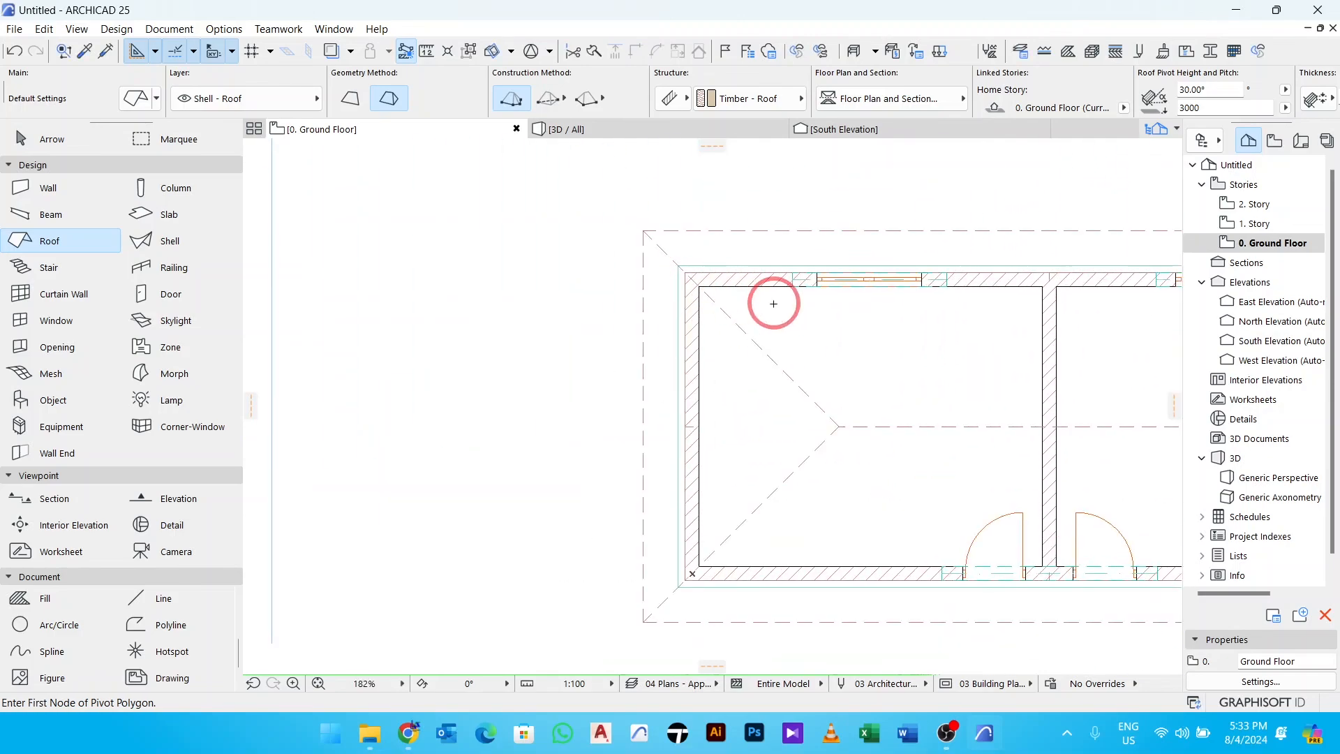
# Check the new roof's shape and eaves over the building on the plan and in the 3D view.
pyautogui.scroll(-5, 840, 401)
pyautogui.moveTo(946, 368); pyautogui.dragTo(912, 365, button='middle')
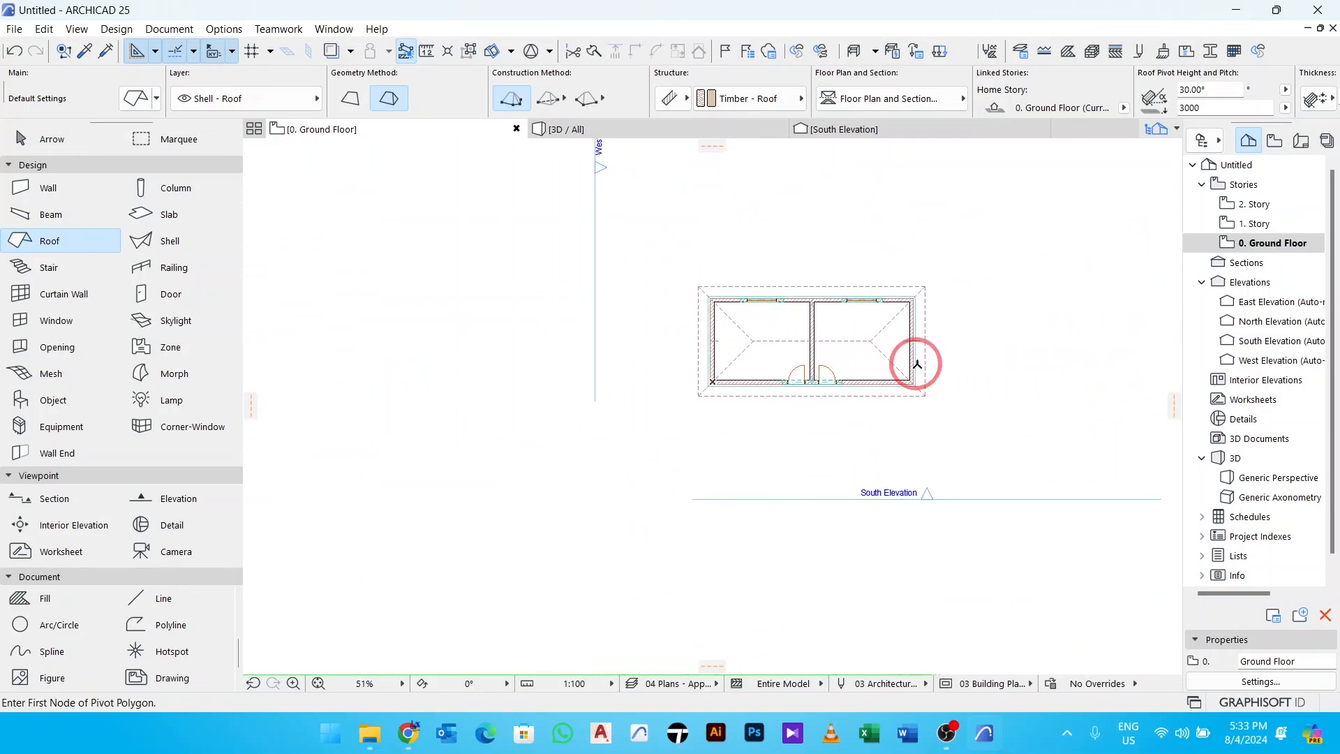
pyautogui.click(638, 127)
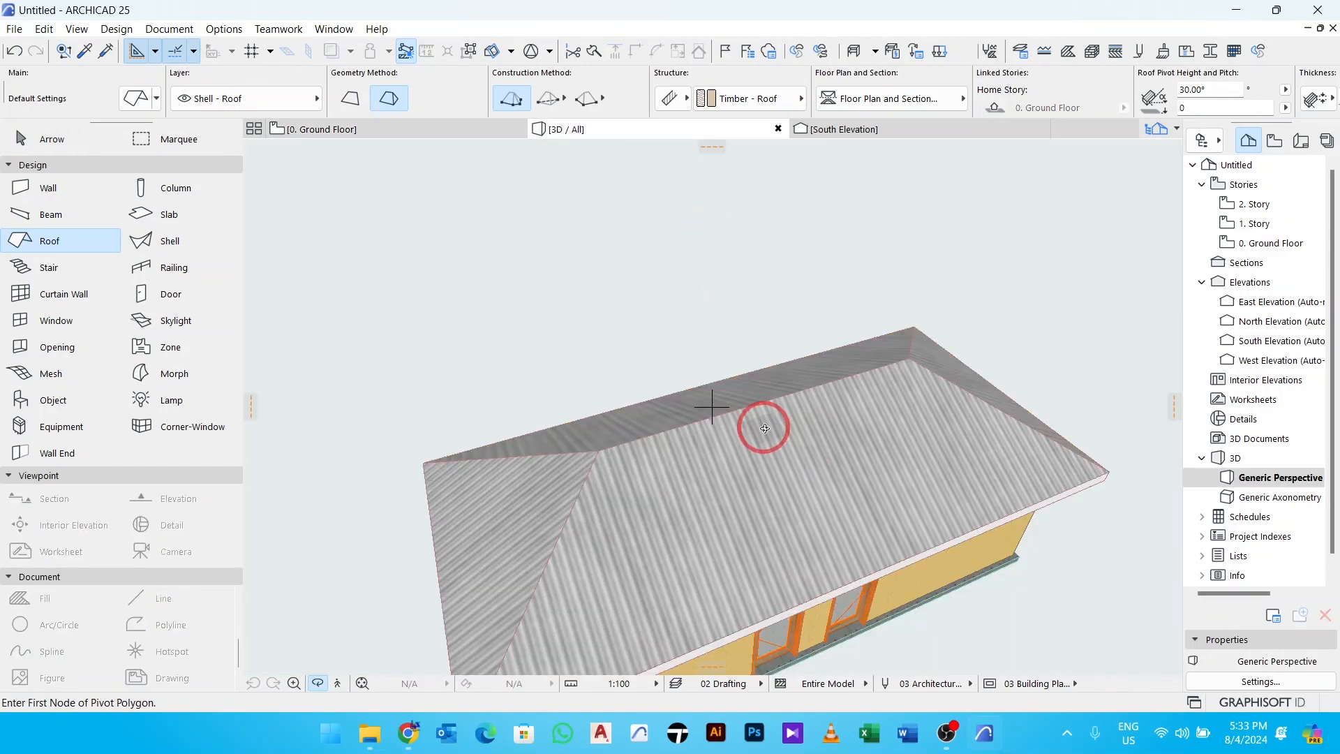
pyautogui.scroll(-3, 768, 405)
pyautogui.moveTo(800, 472); pyautogui.dragTo(808, 502)
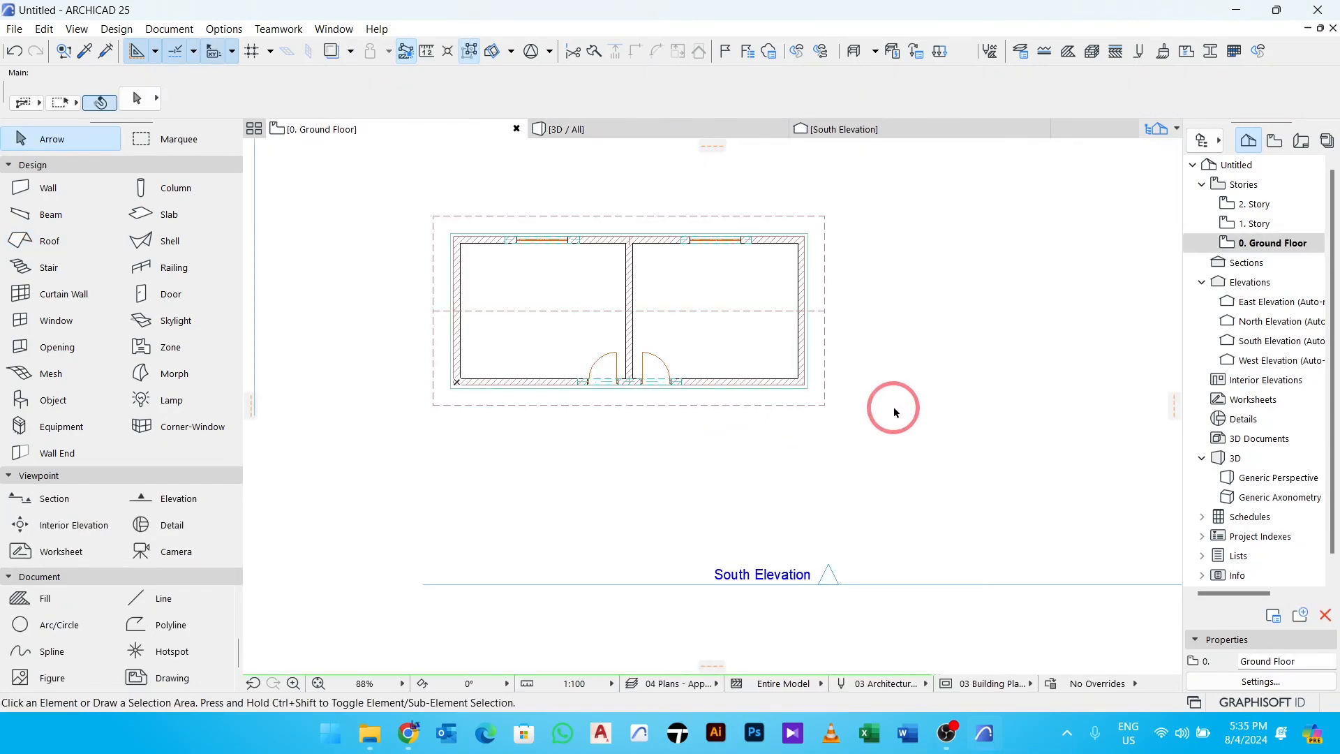